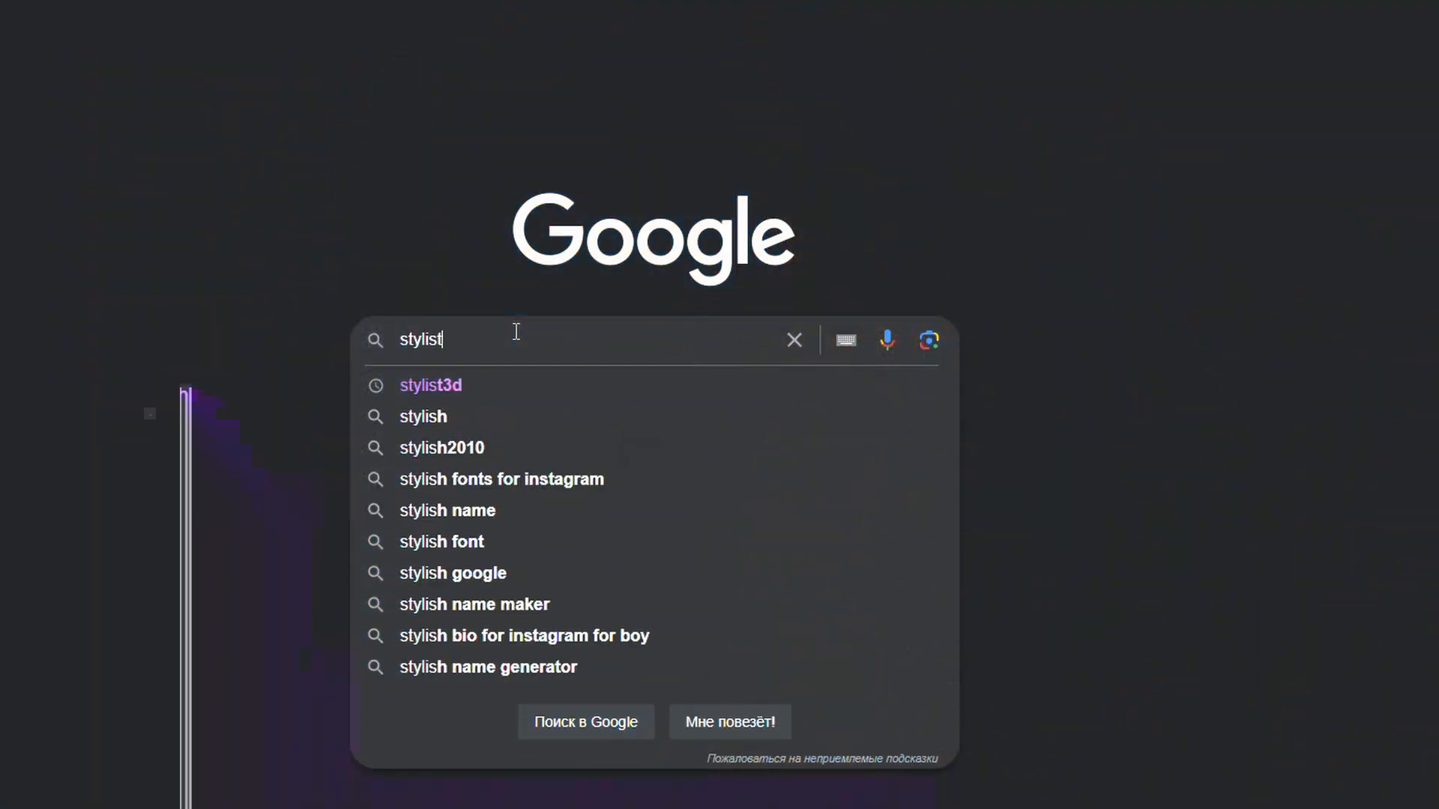
type("3d.com")
- Go to the Stylist3D site and a featured creator's profile page
key("Return")
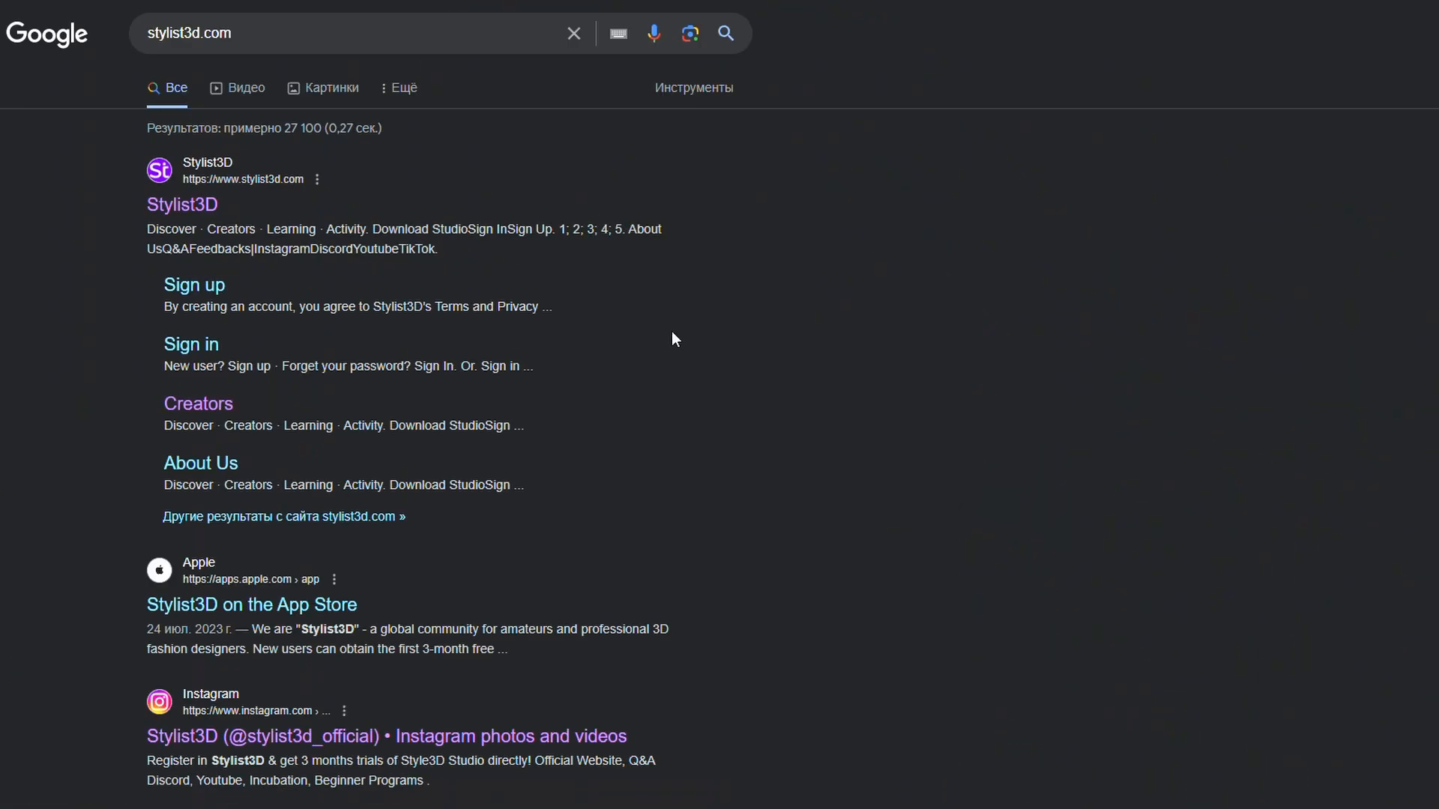
left_click(184, 208)
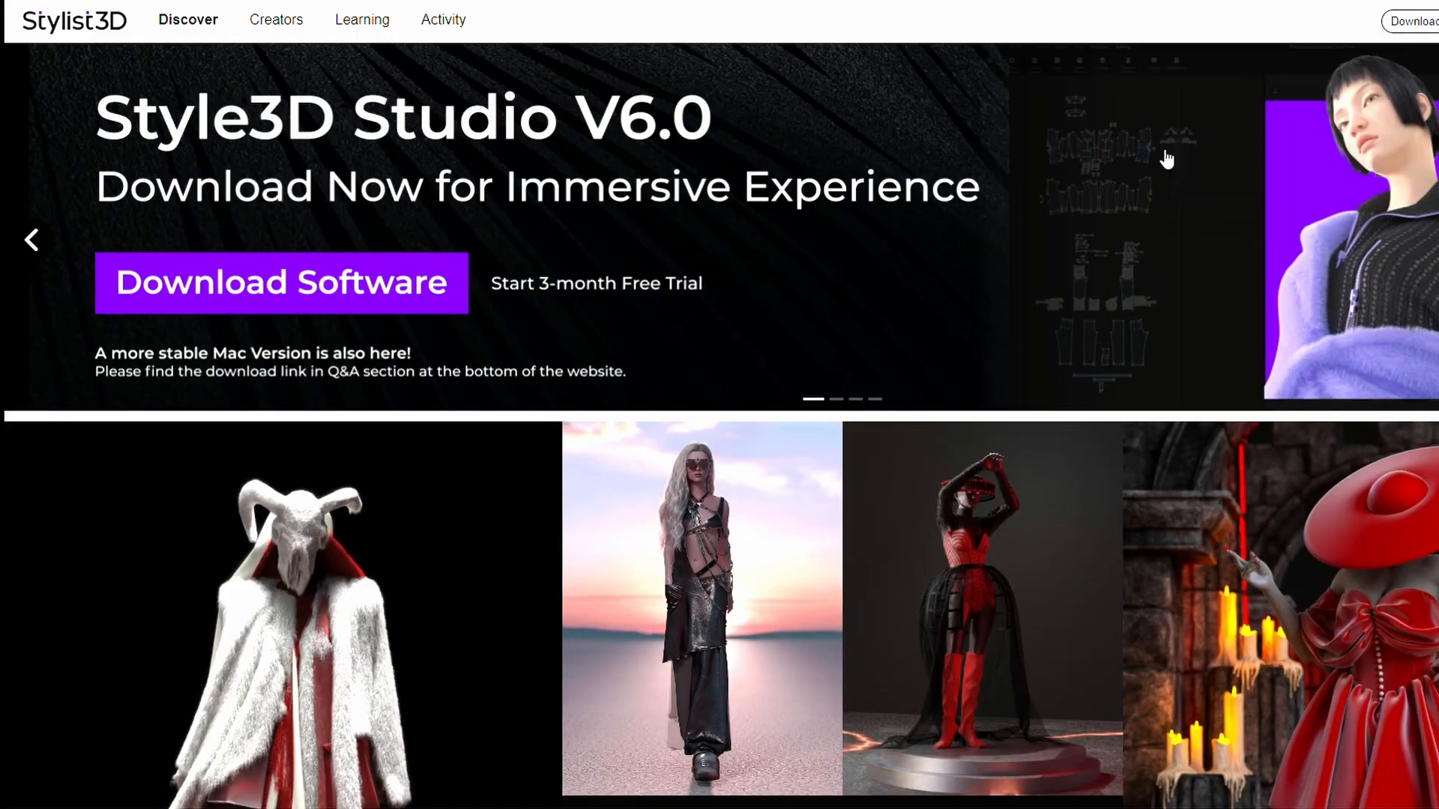
scroll(1156, 161, "down", 3)
scroll(1156, 161, "down", 5)
scroll(1147, 166, "down", 5)
scroll(1143, 169, "up", 10)
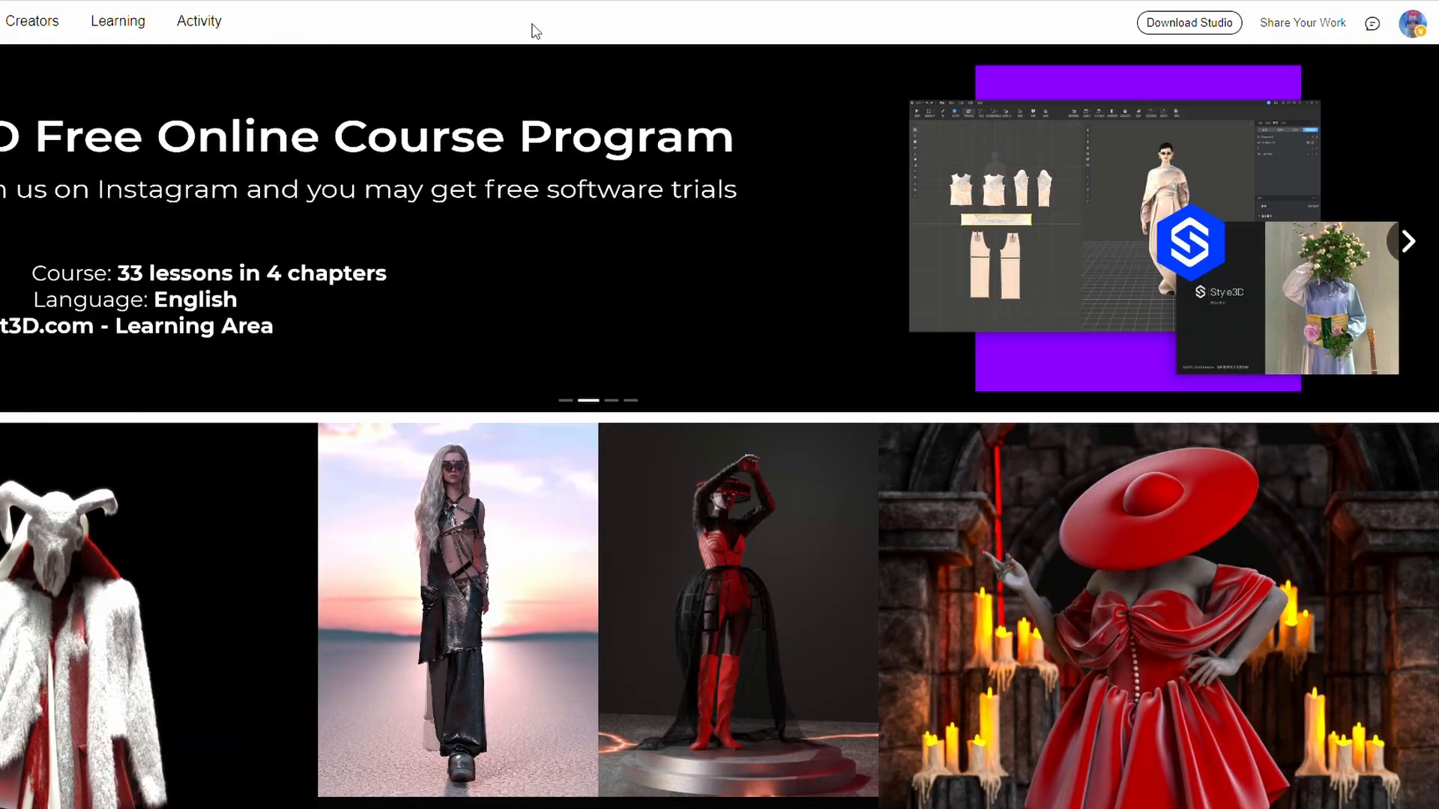
left_click(1412, 28)
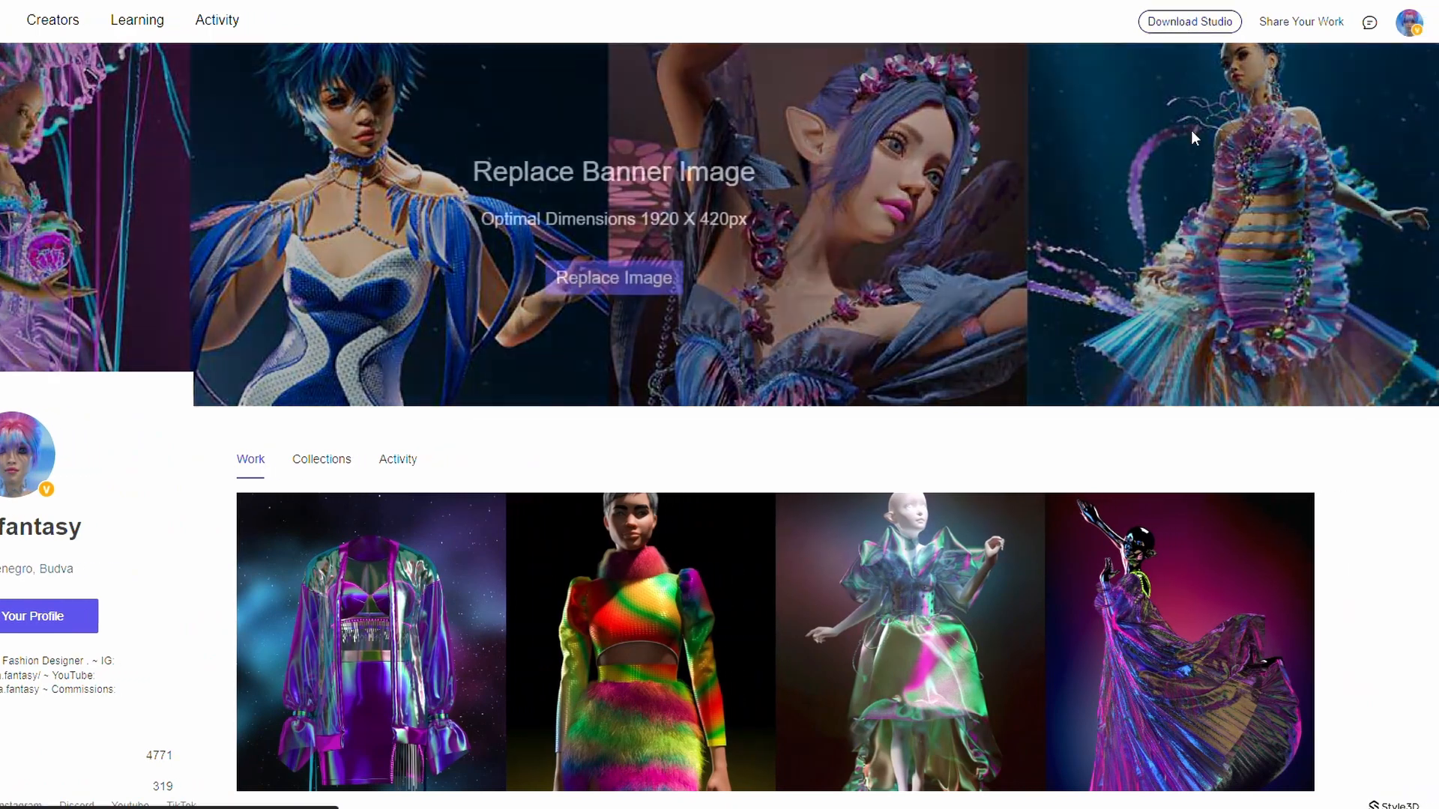
scroll(1221, 326, "down", 3)
scroll(1248, 276, "down", 3)
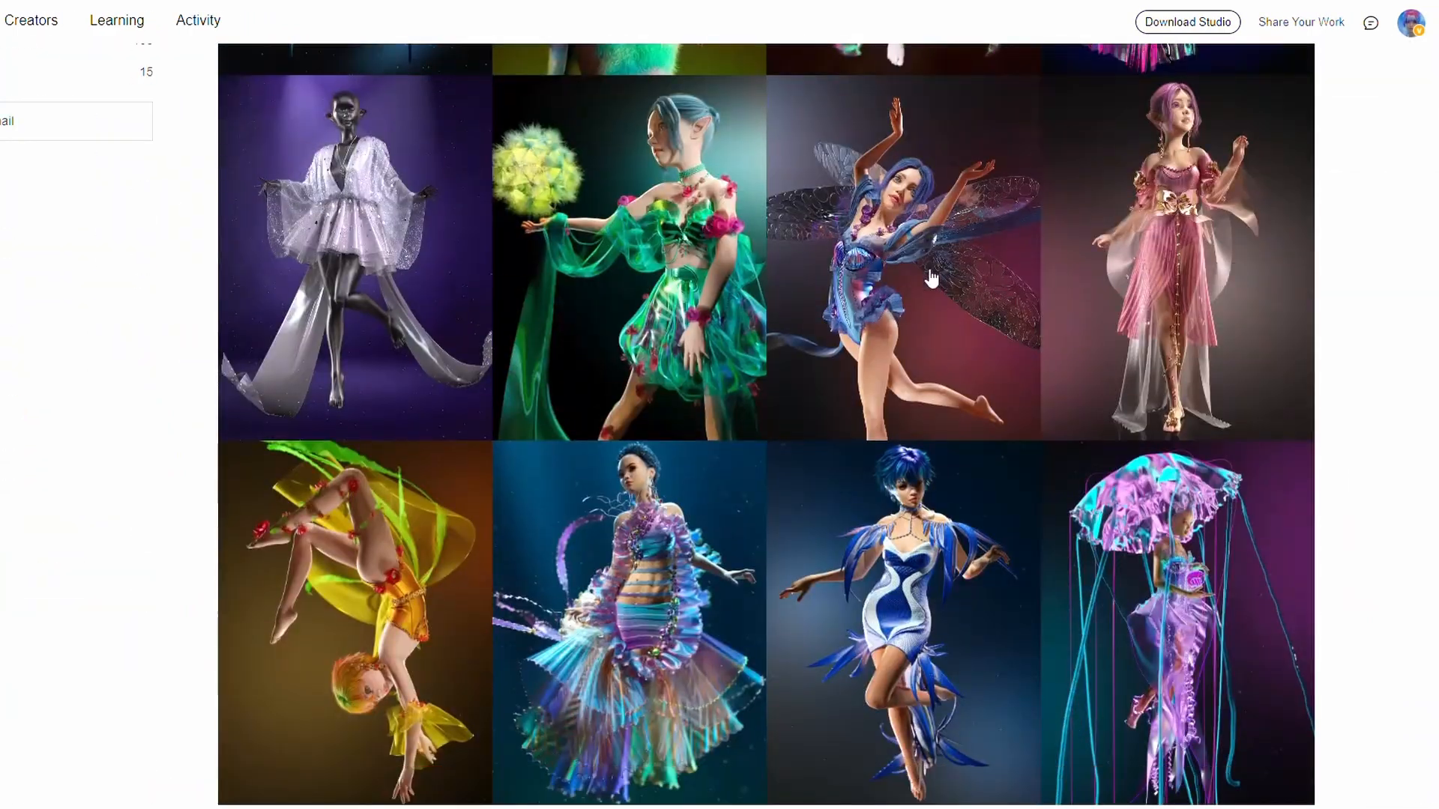
- View the green floral elf project and its second, third and fourth images
left_click(671, 304)
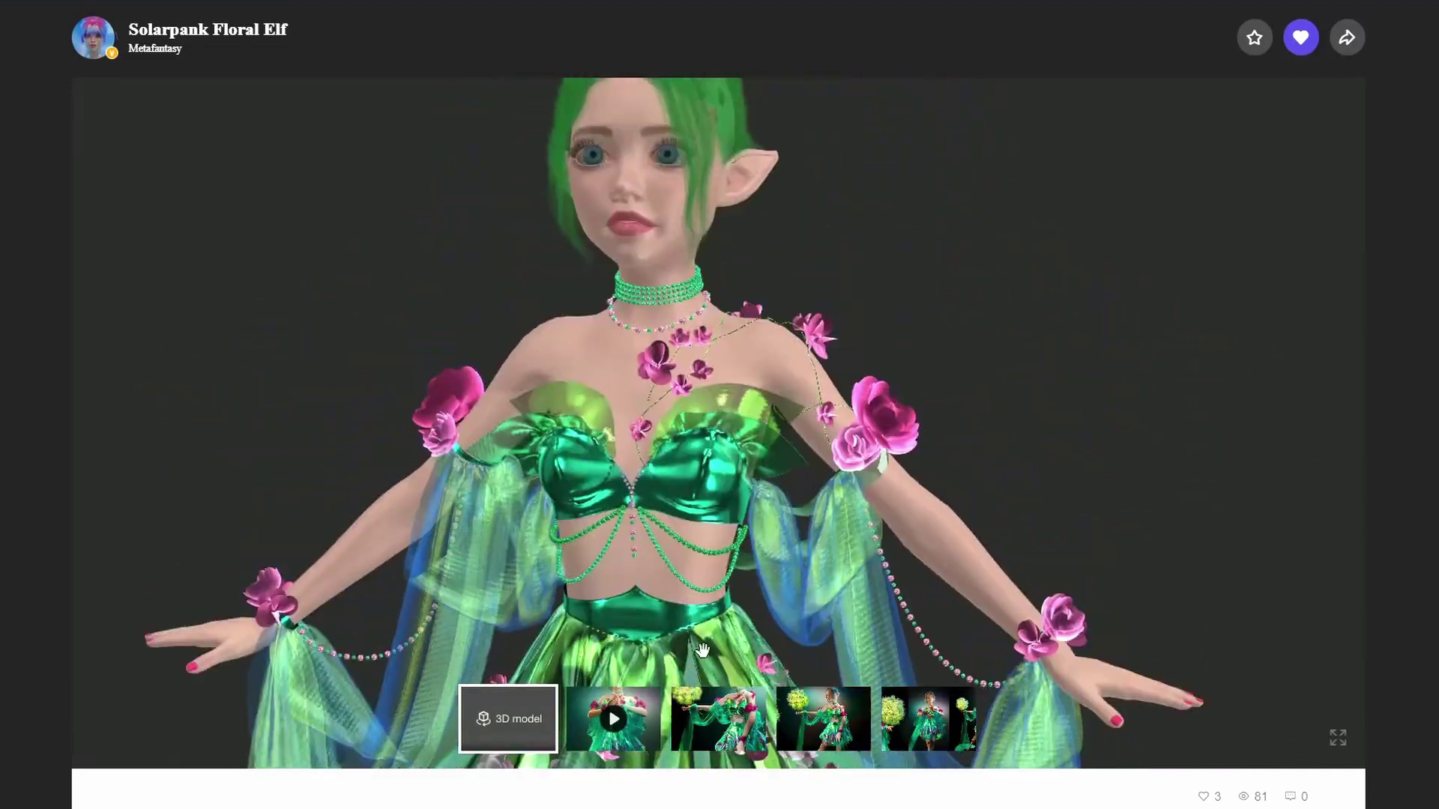
left_click(715, 728)
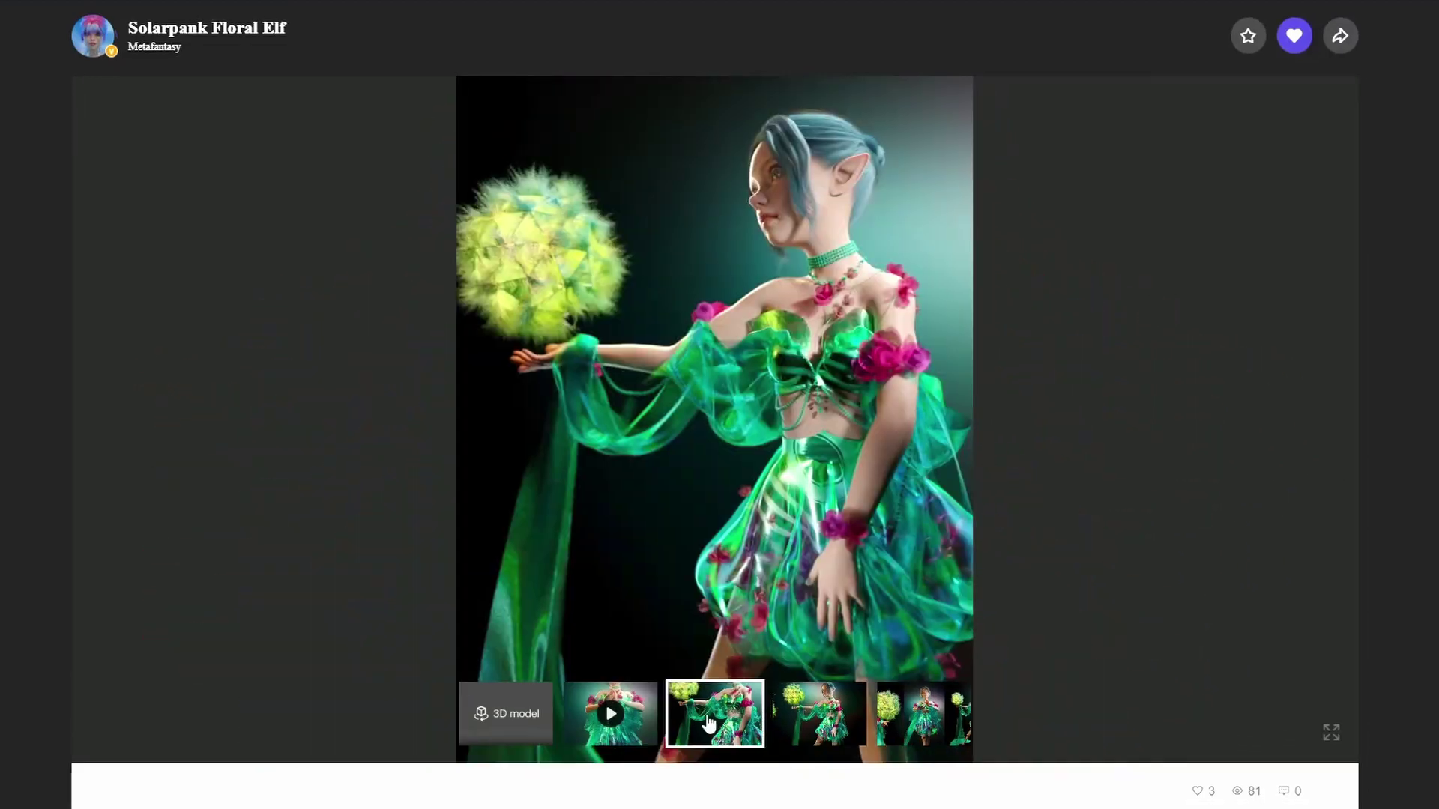
left_click(825, 723)
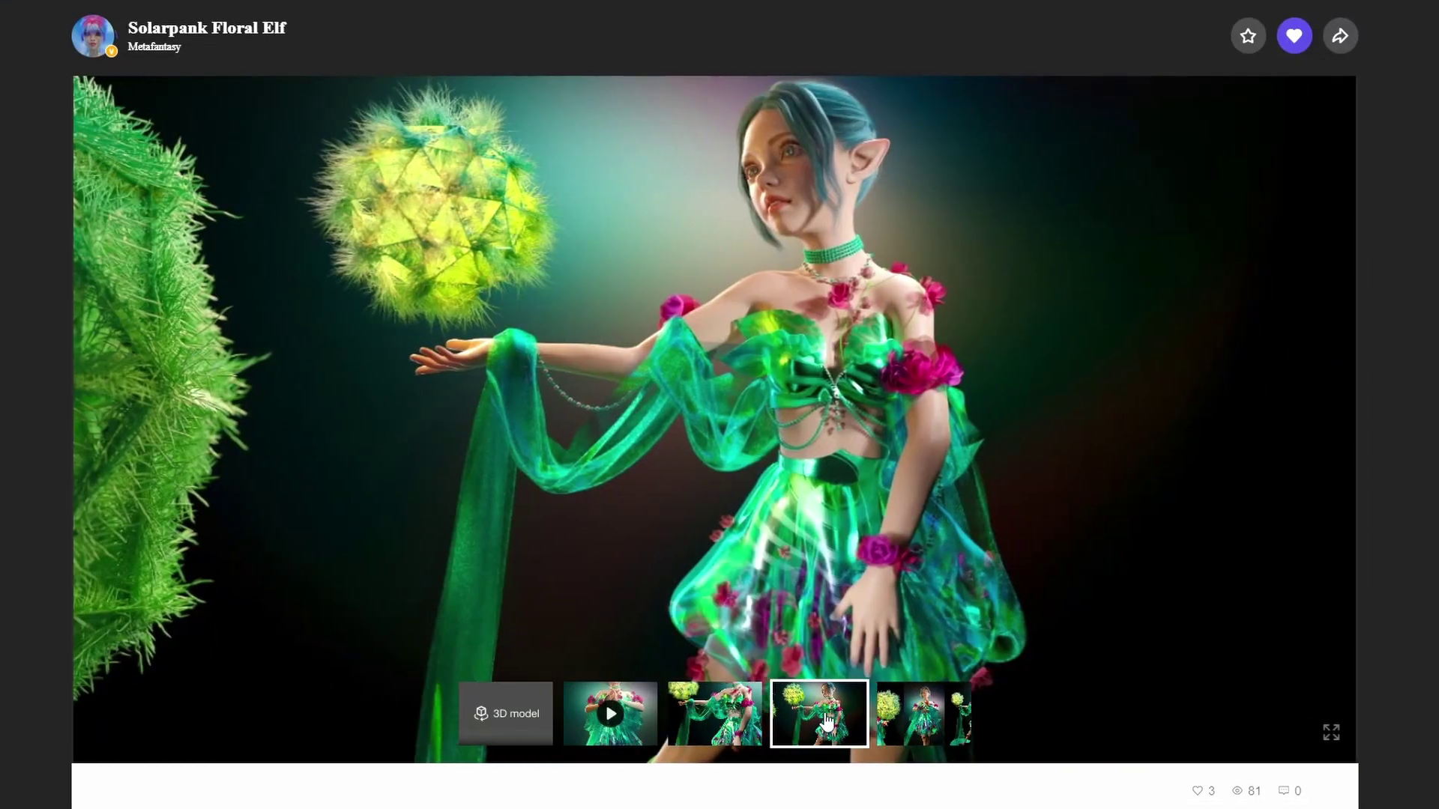
left_click(924, 716)
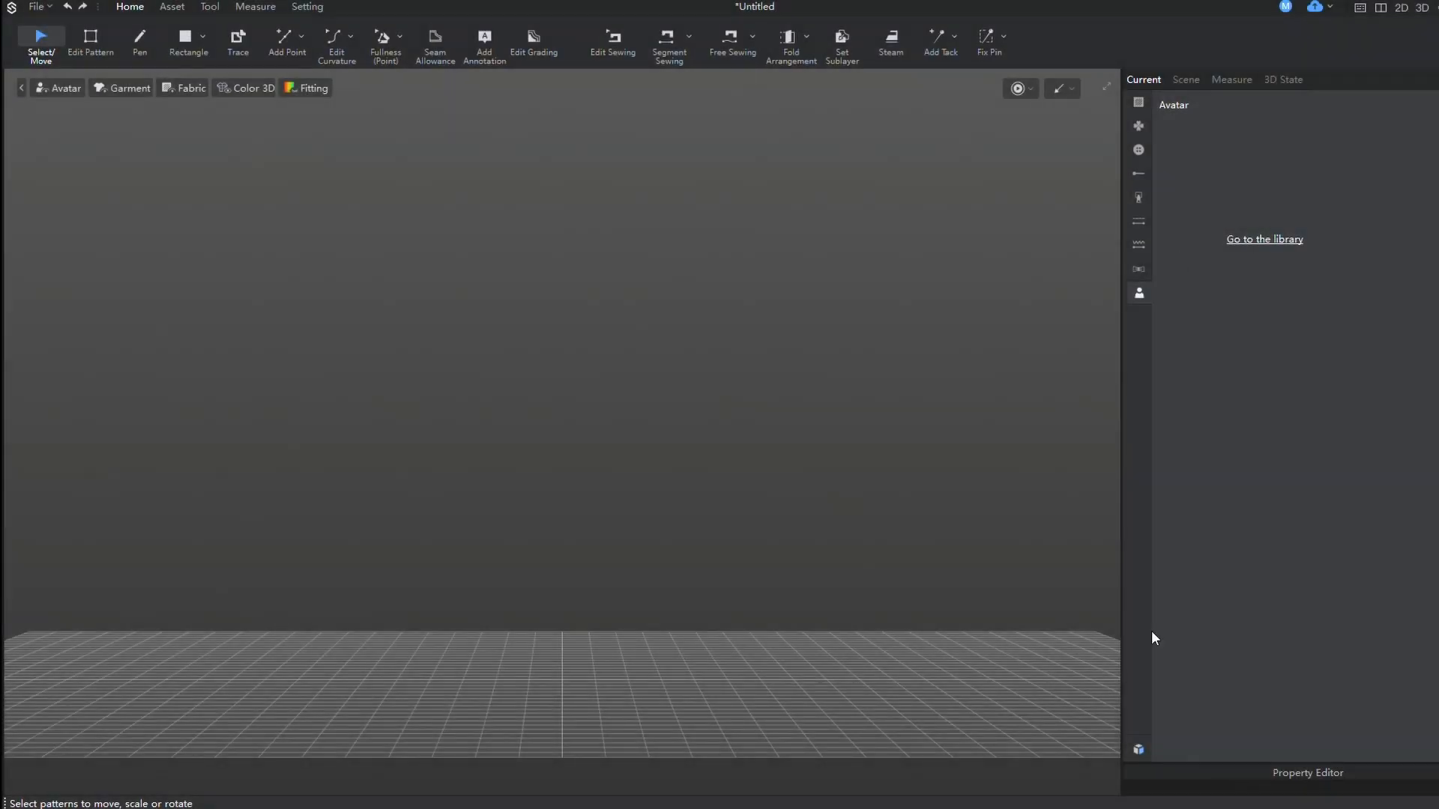
- Load Female.savt (Nana) from the Avatar > Female library and enlarge the Property Editor
left_click(1138, 749)
left_click(486, 225)
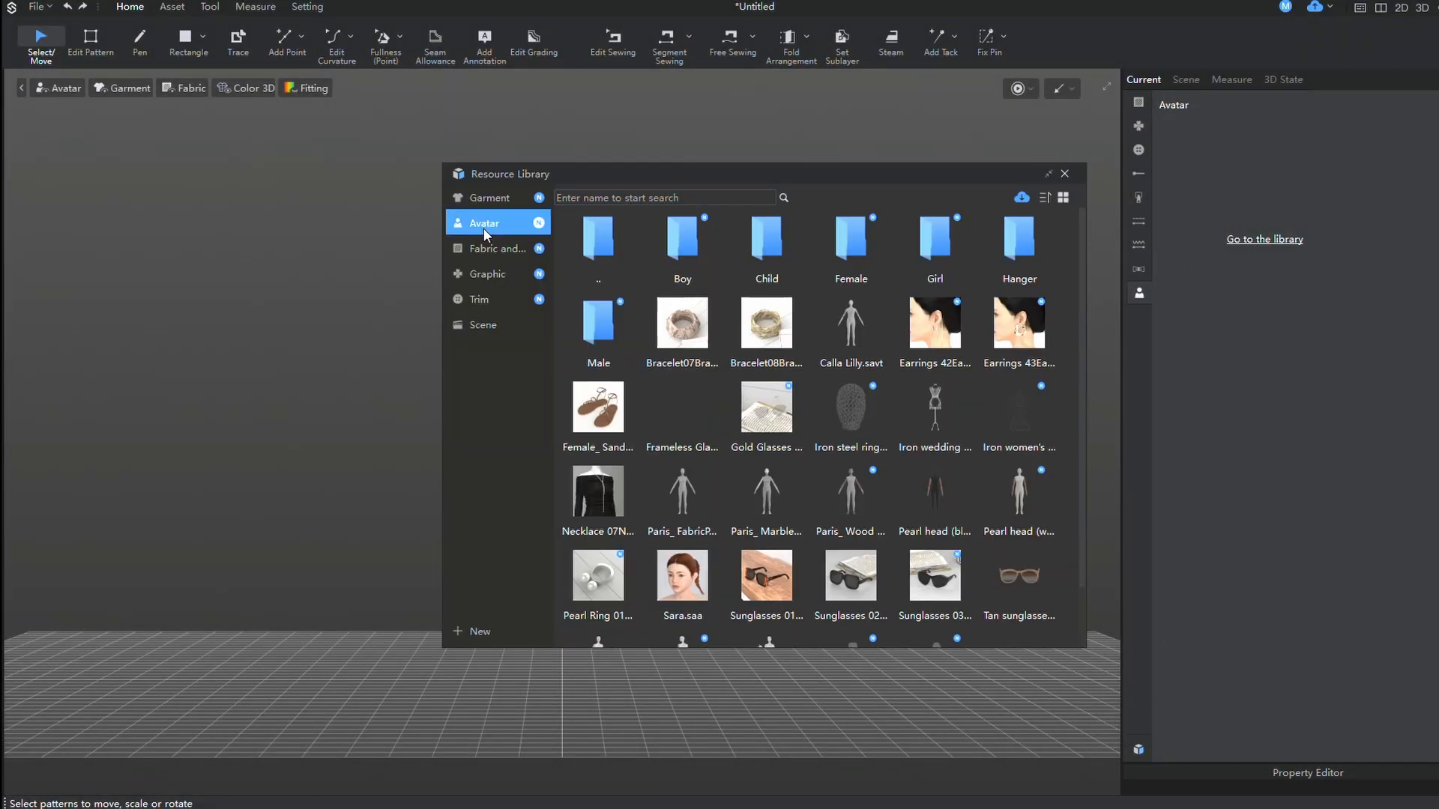
double_click(843, 222)
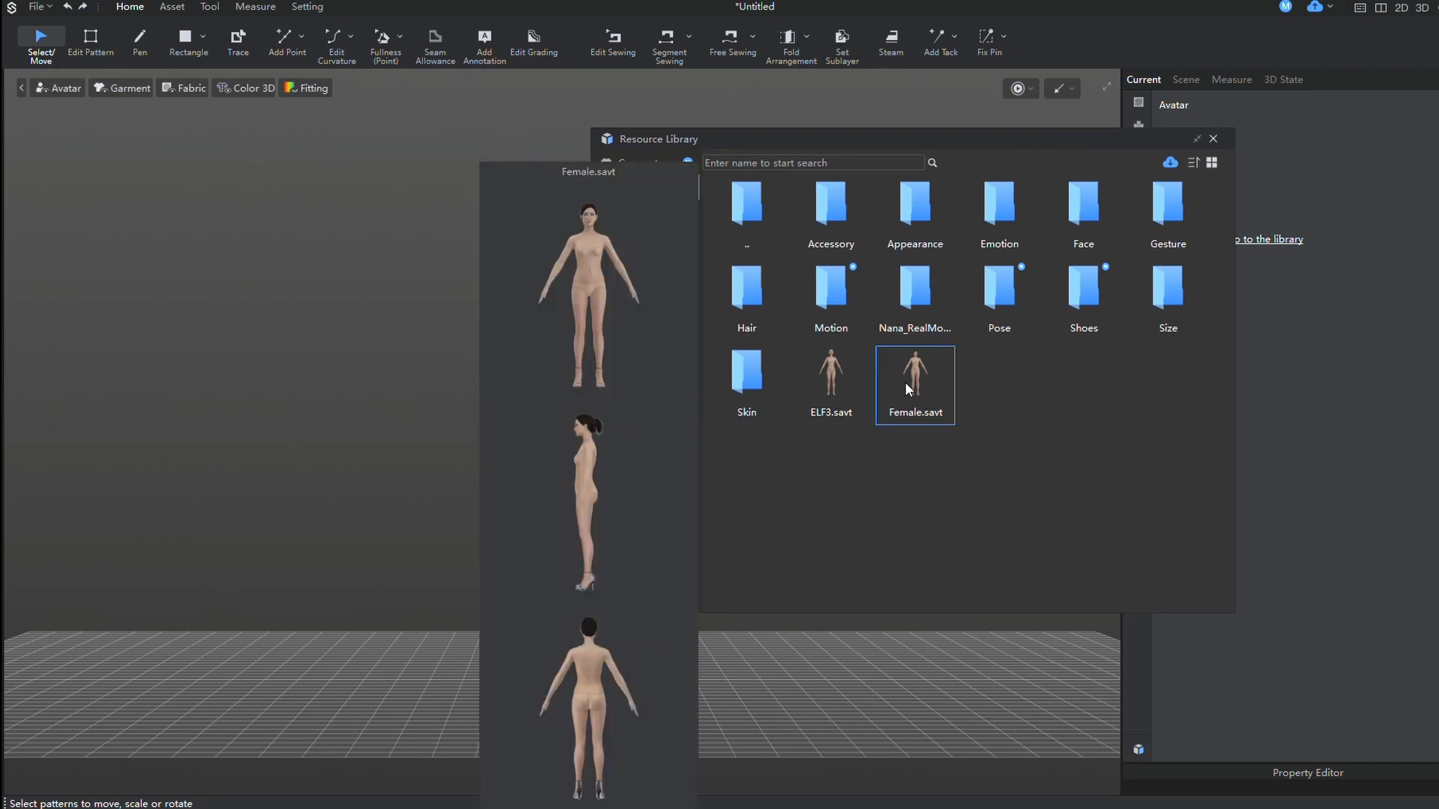
mouse_move(915, 381)
double_click(906, 376)
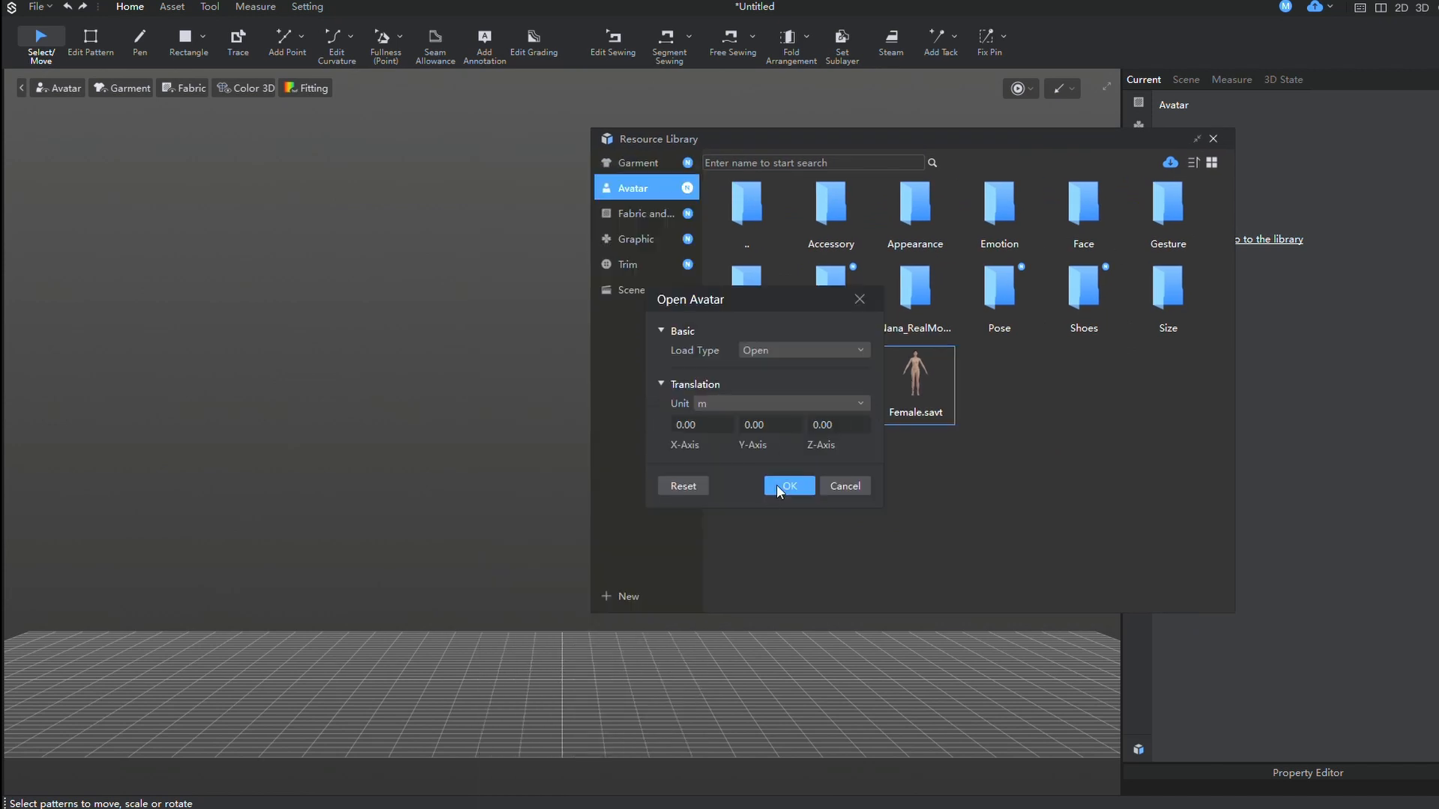
left_click(784, 486)
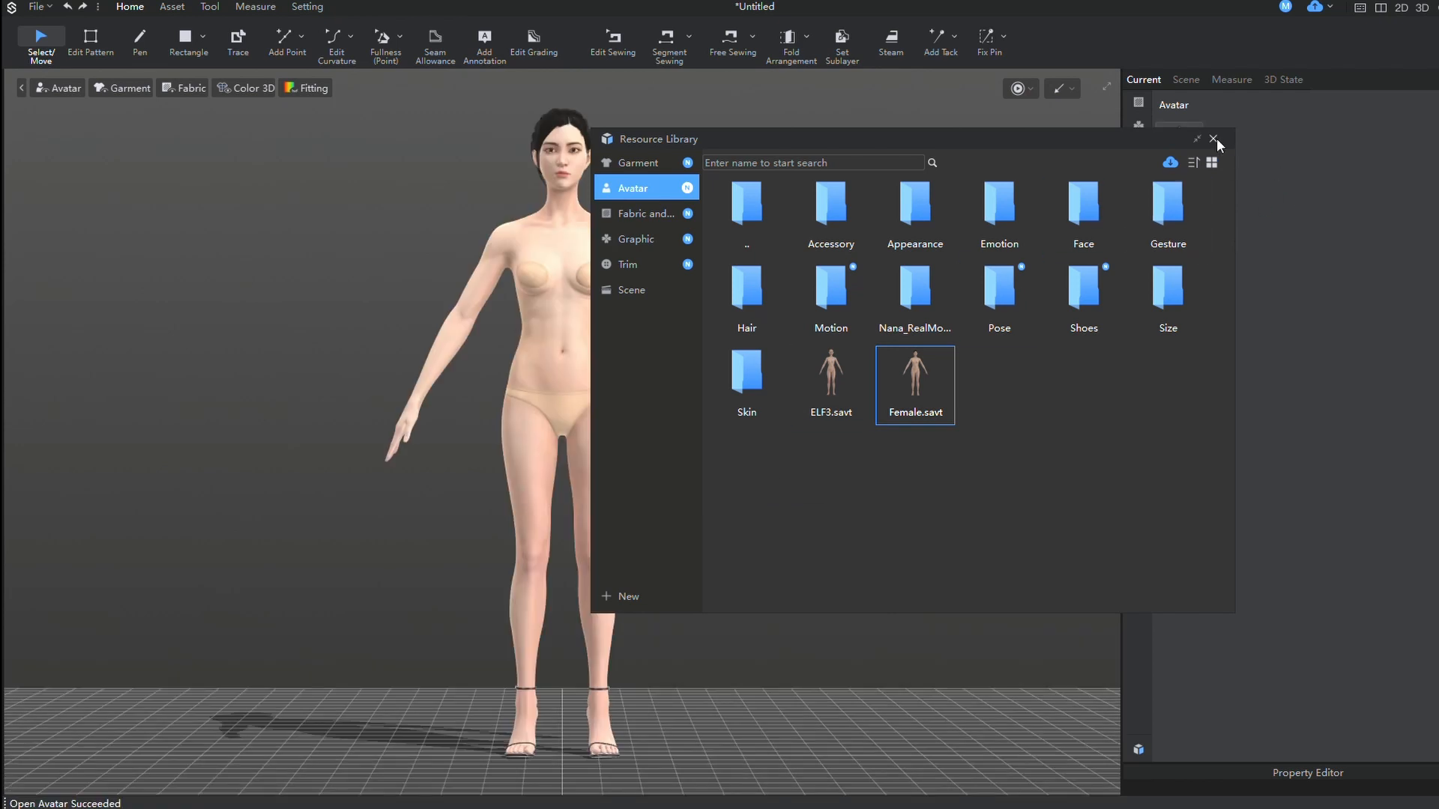
left_click(1214, 139)
scroll(675, 321, "up", 1)
scroll(664, 338, "up", 3)
scroll(655, 359, "up", 2)
scroll(661, 305, "up", 2)
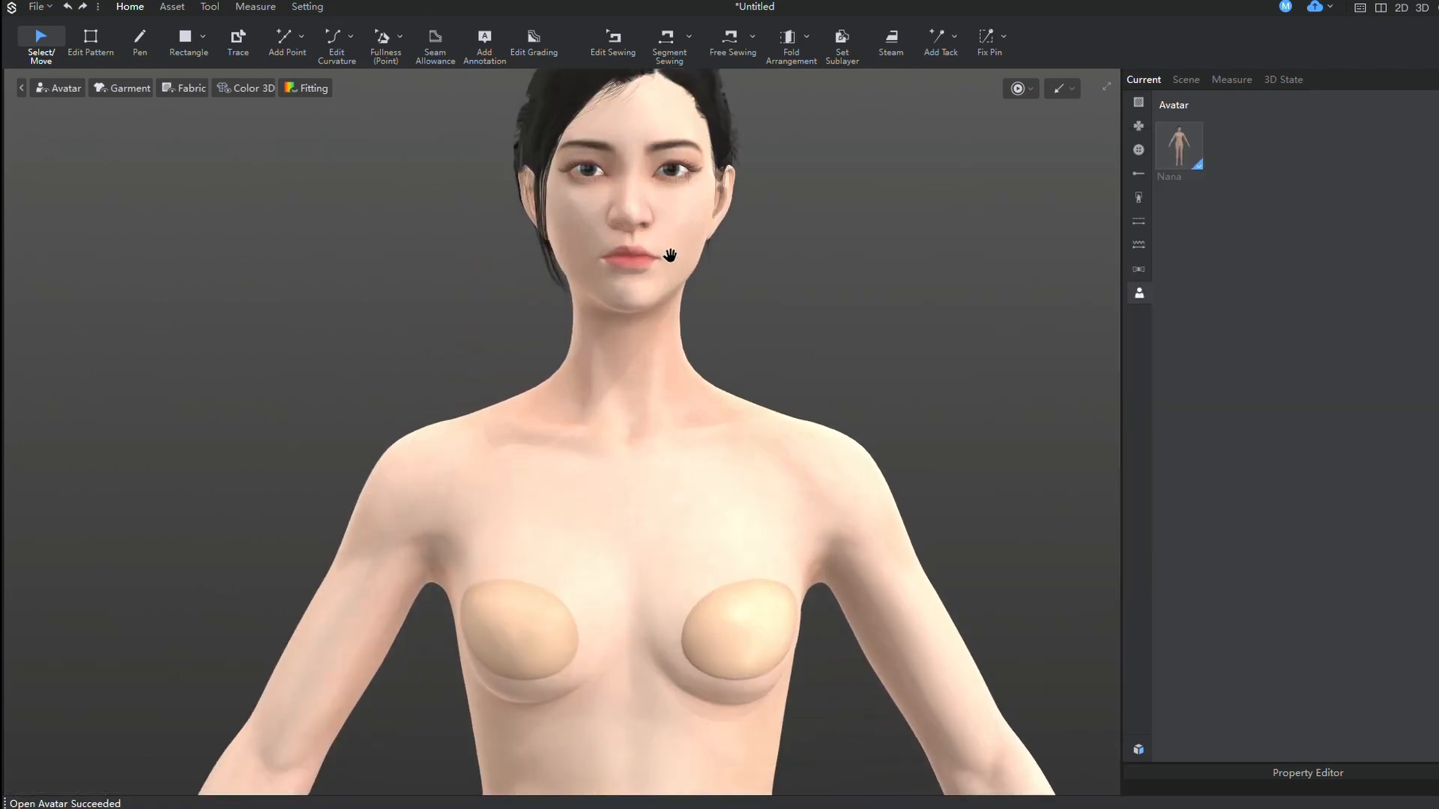
scroll(668, 241, "up", 1)
left_click_drag(1400, 773, 1370, 338)
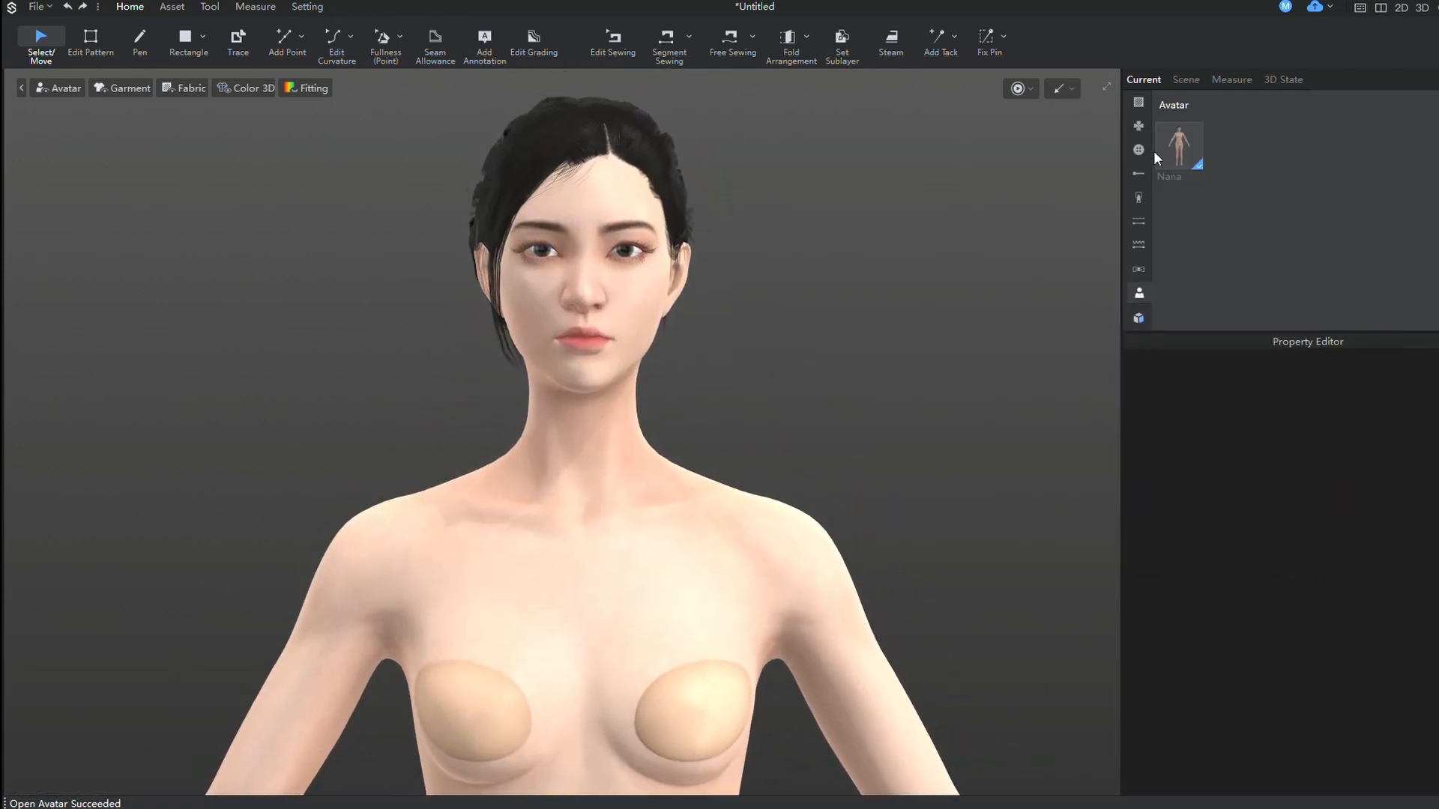
- Select Nana, start Edit Avatar and widen the editor panel
left_click(1175, 151)
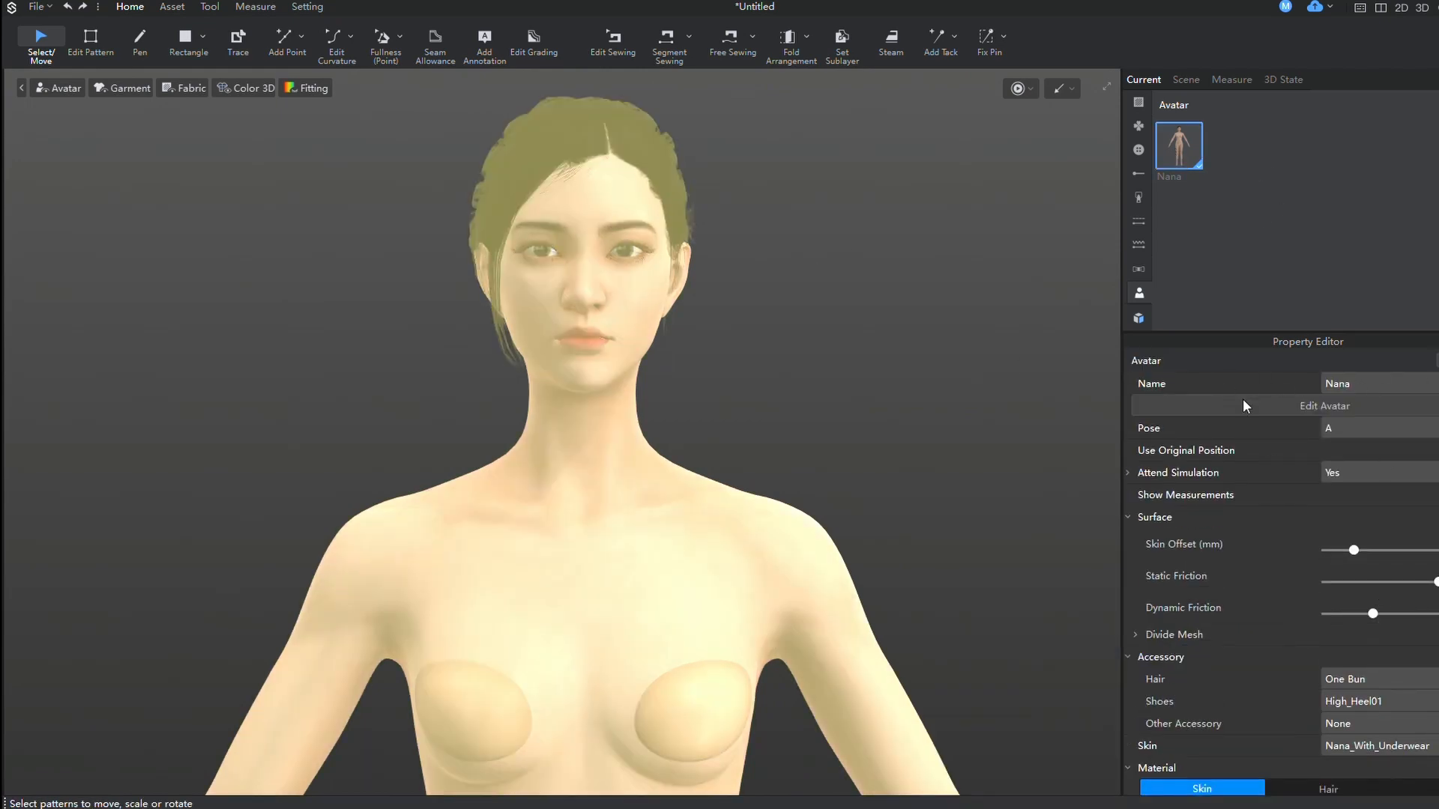
left_click(1335, 405)
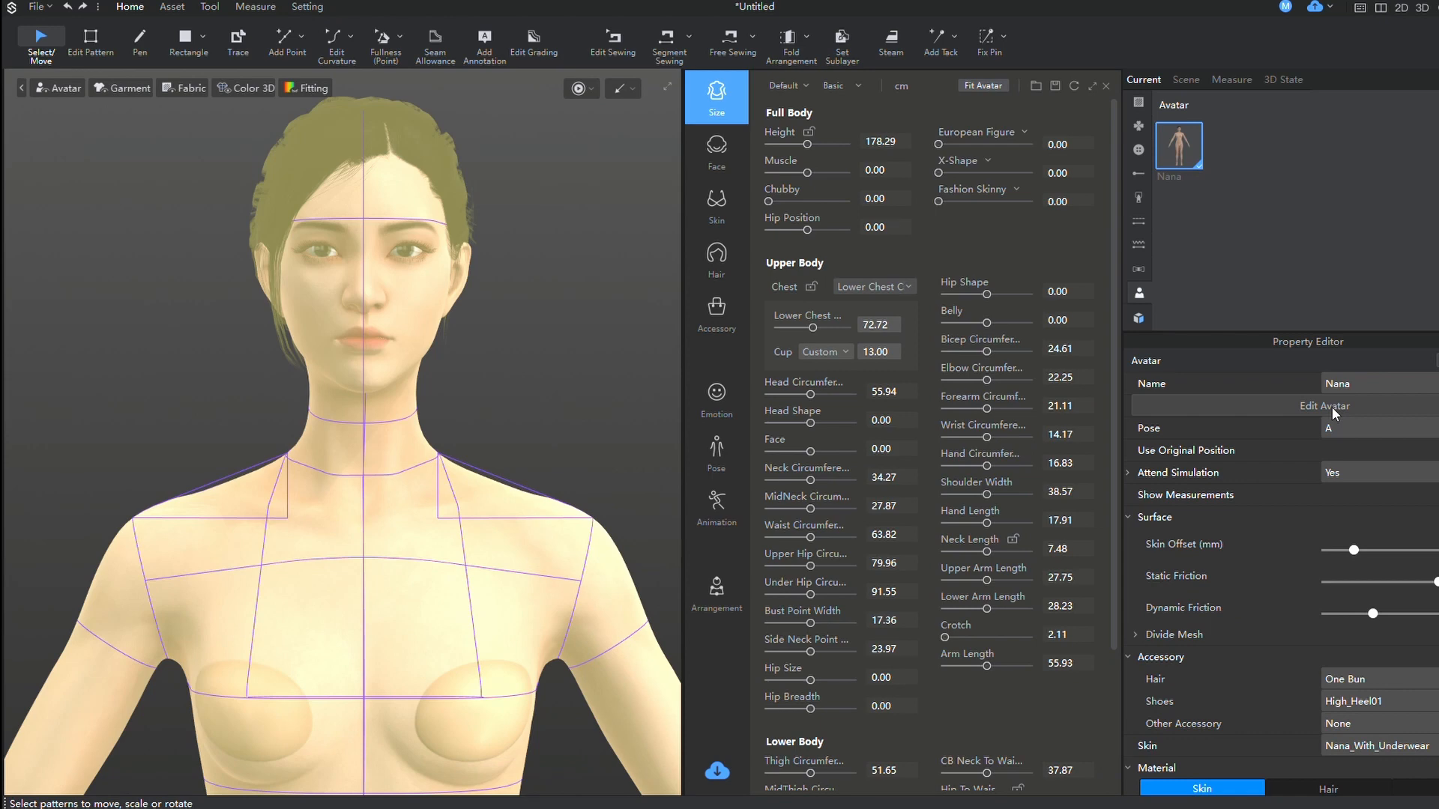
left_click_drag(682, 202, 524, 201)
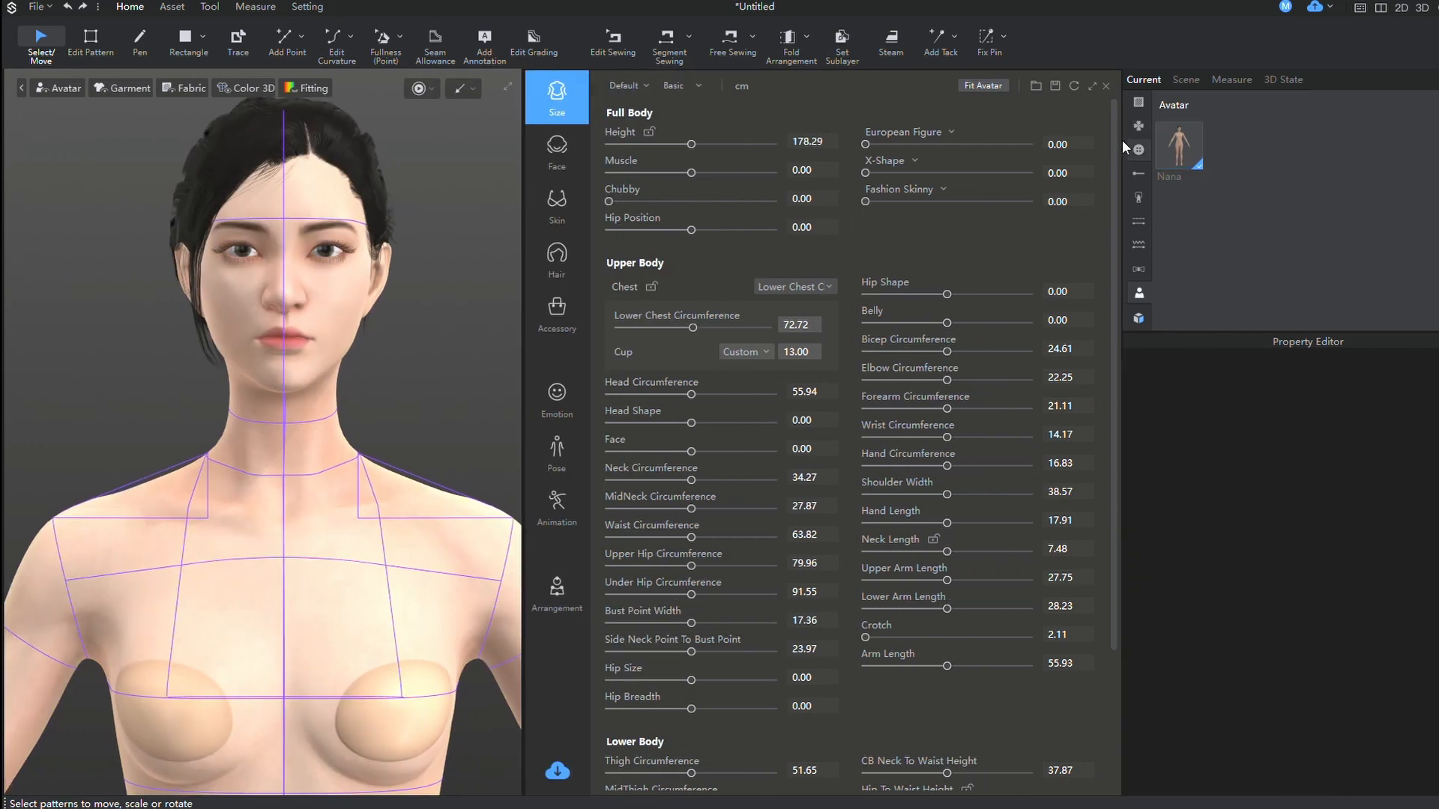
left_click_drag(1121, 140, 1360, 131)
- Raise the avatar's height to 179.21 cm and lift the hip position
left_click_drag(783, 144, 800, 173)
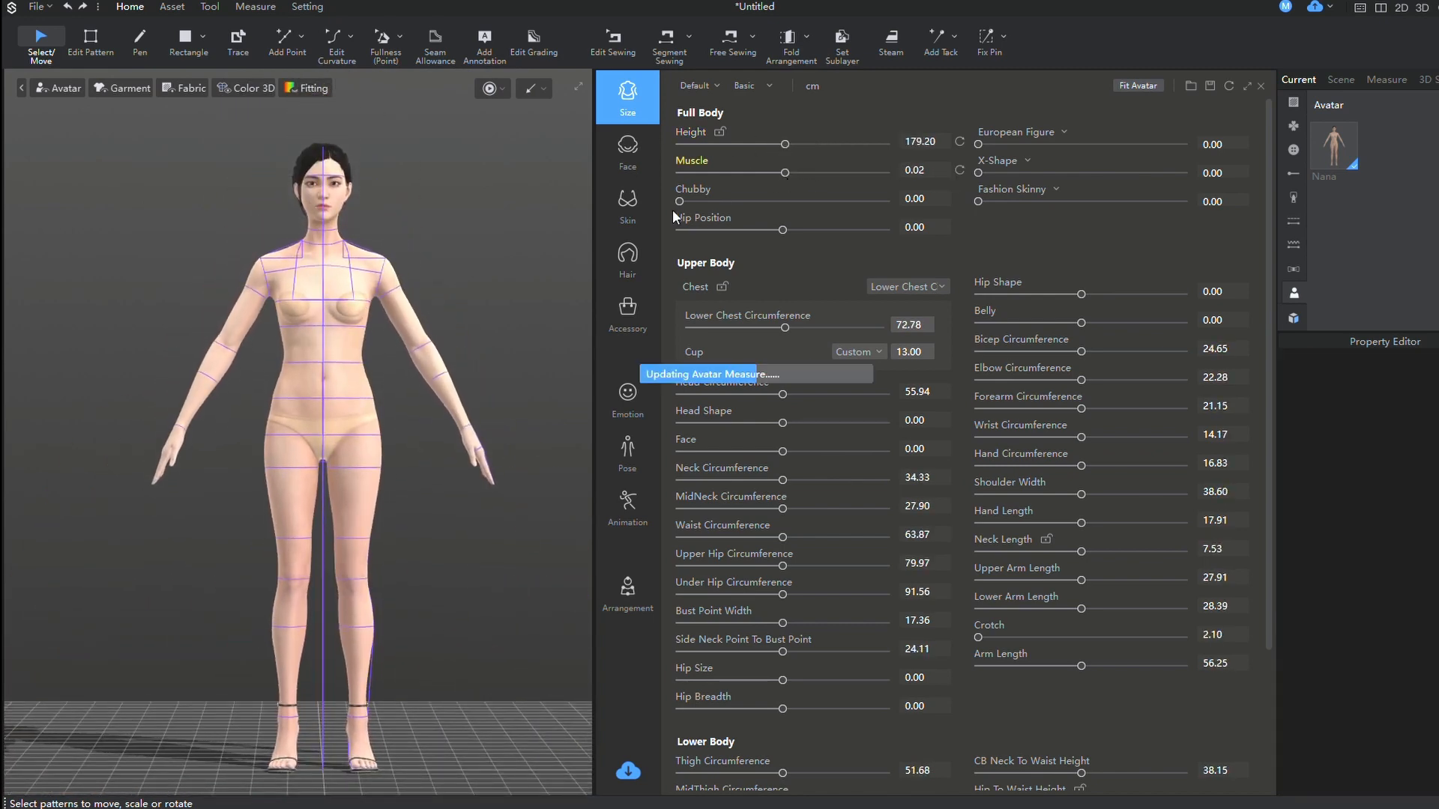
left_click(794, 231)
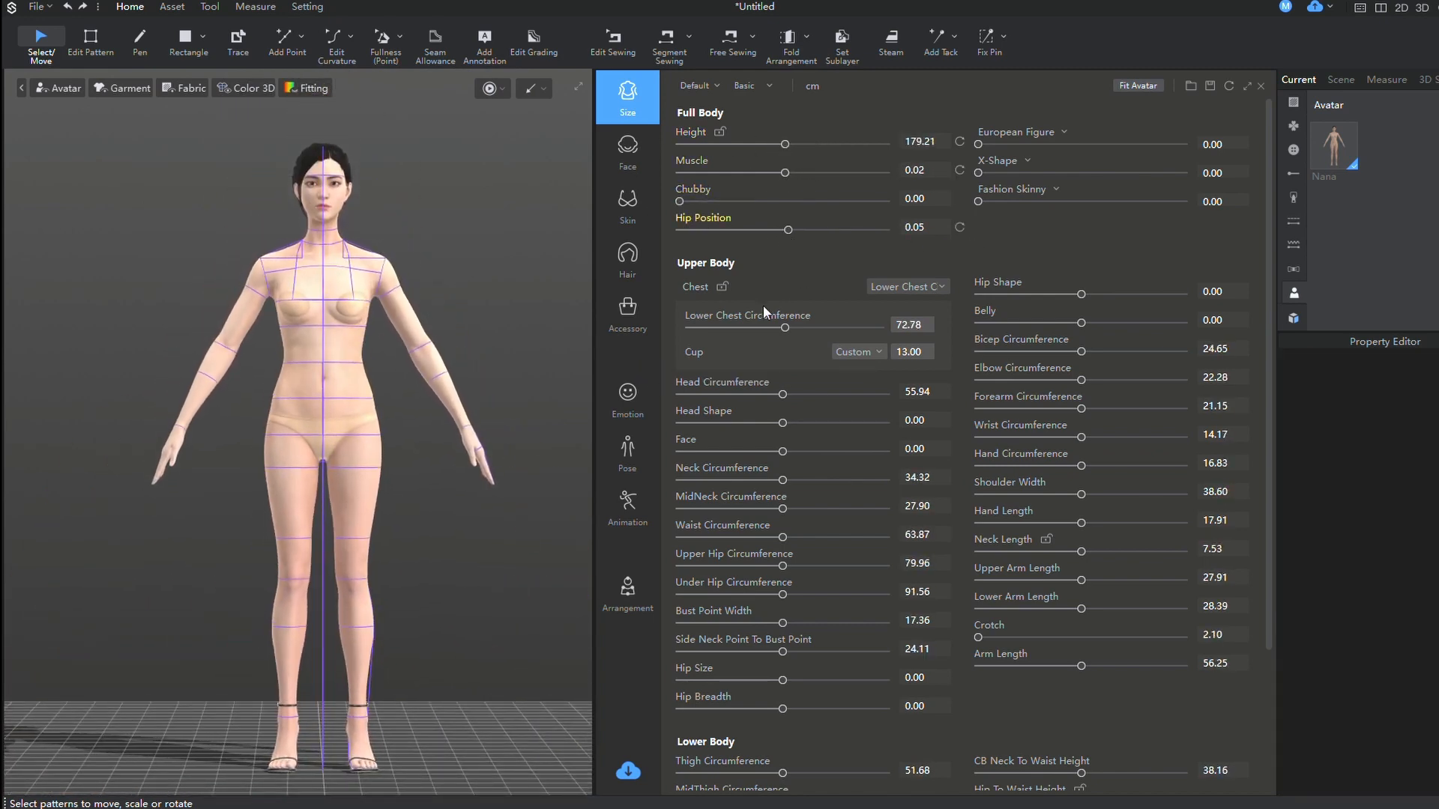
scroll(780, 539, "down", 3)
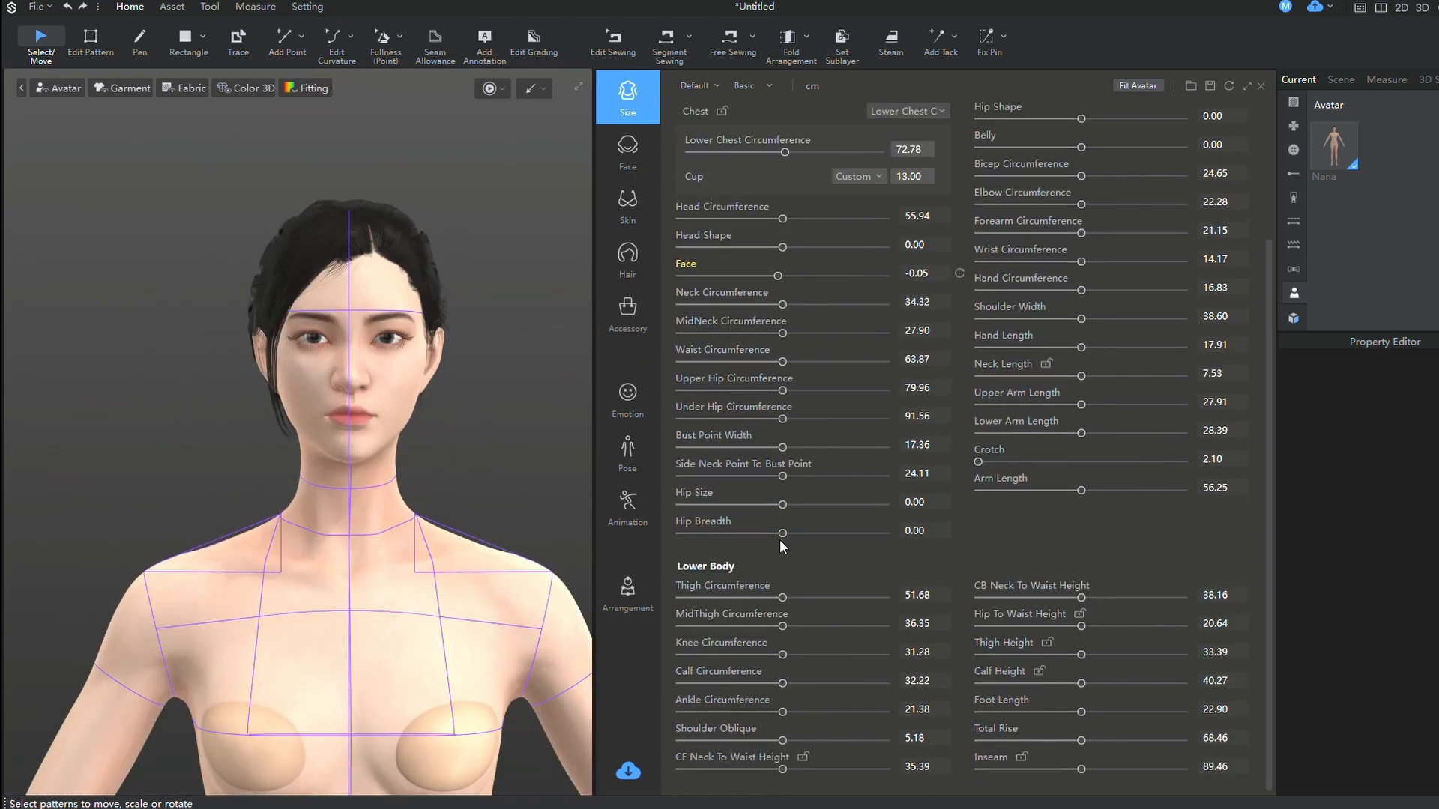
scroll(1048, 649, "up", 1)
scroll(963, 186, "up", 2)
- Adjust cheekbone width and height and make the mouth much narrower on the Face settings
left_click(628, 149)
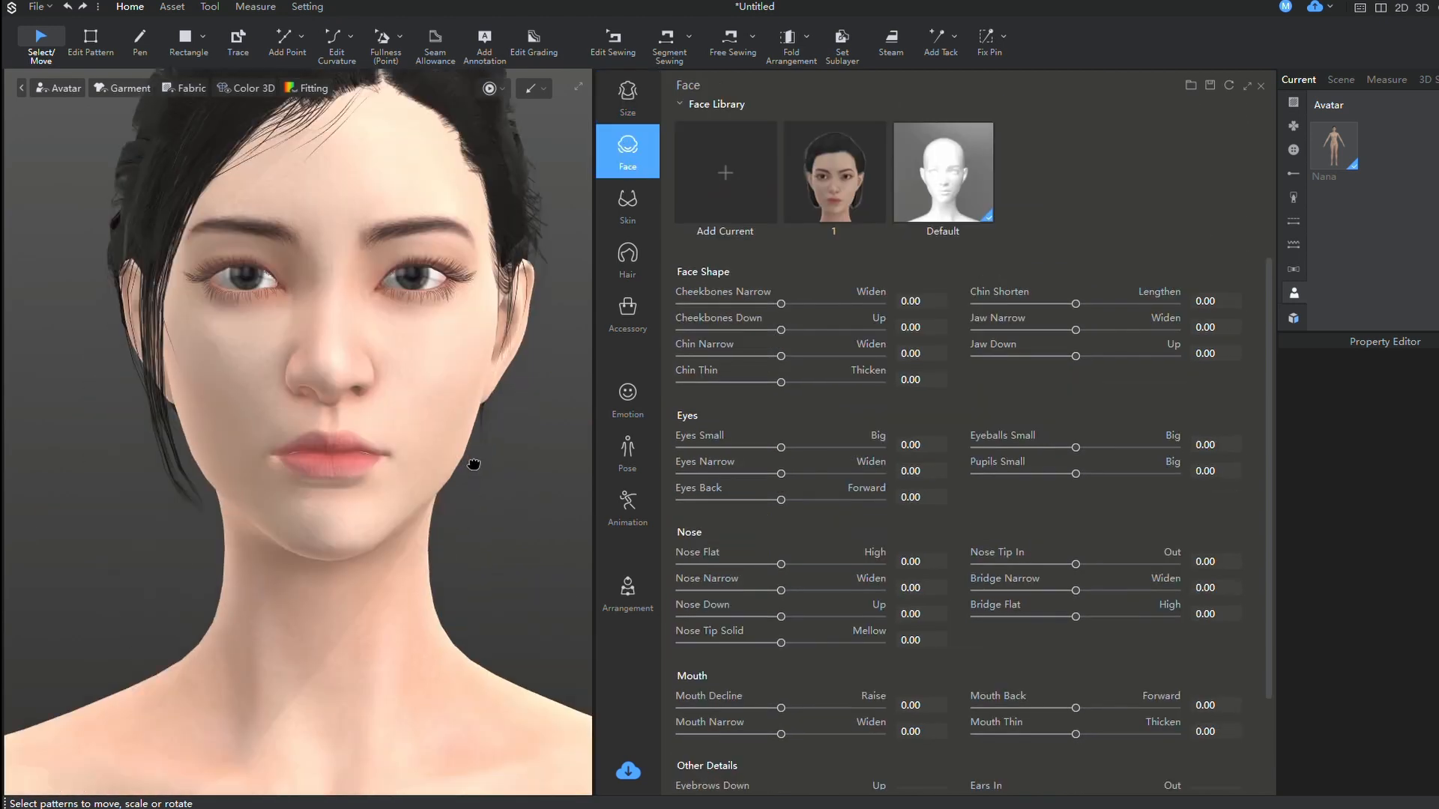
left_click_drag(880, 303, 837, 304)
right_click_drag(371, 394, 291, 391)
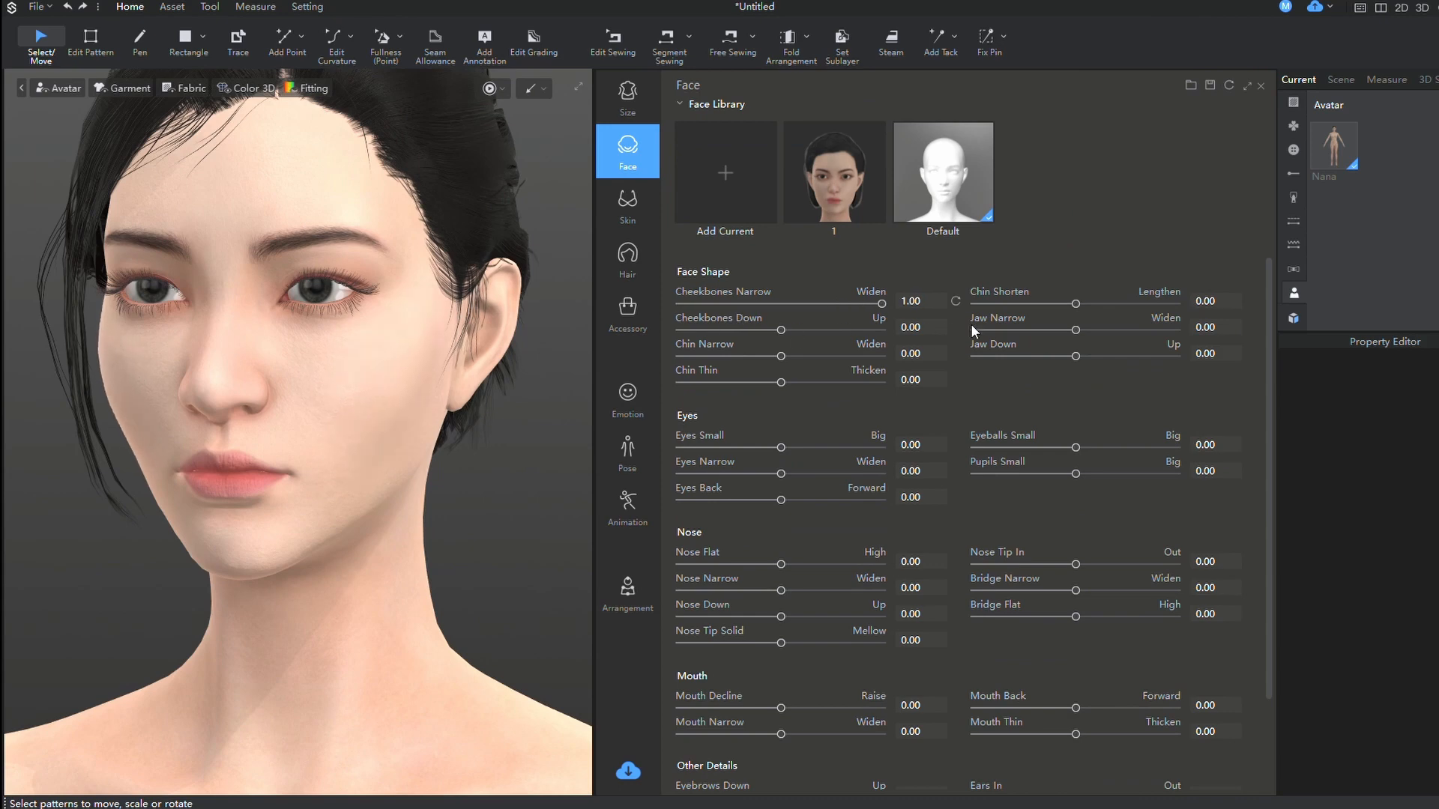
left_click_drag(680, 329, 775, 329)
right_click_drag(281, 386, 360, 386)
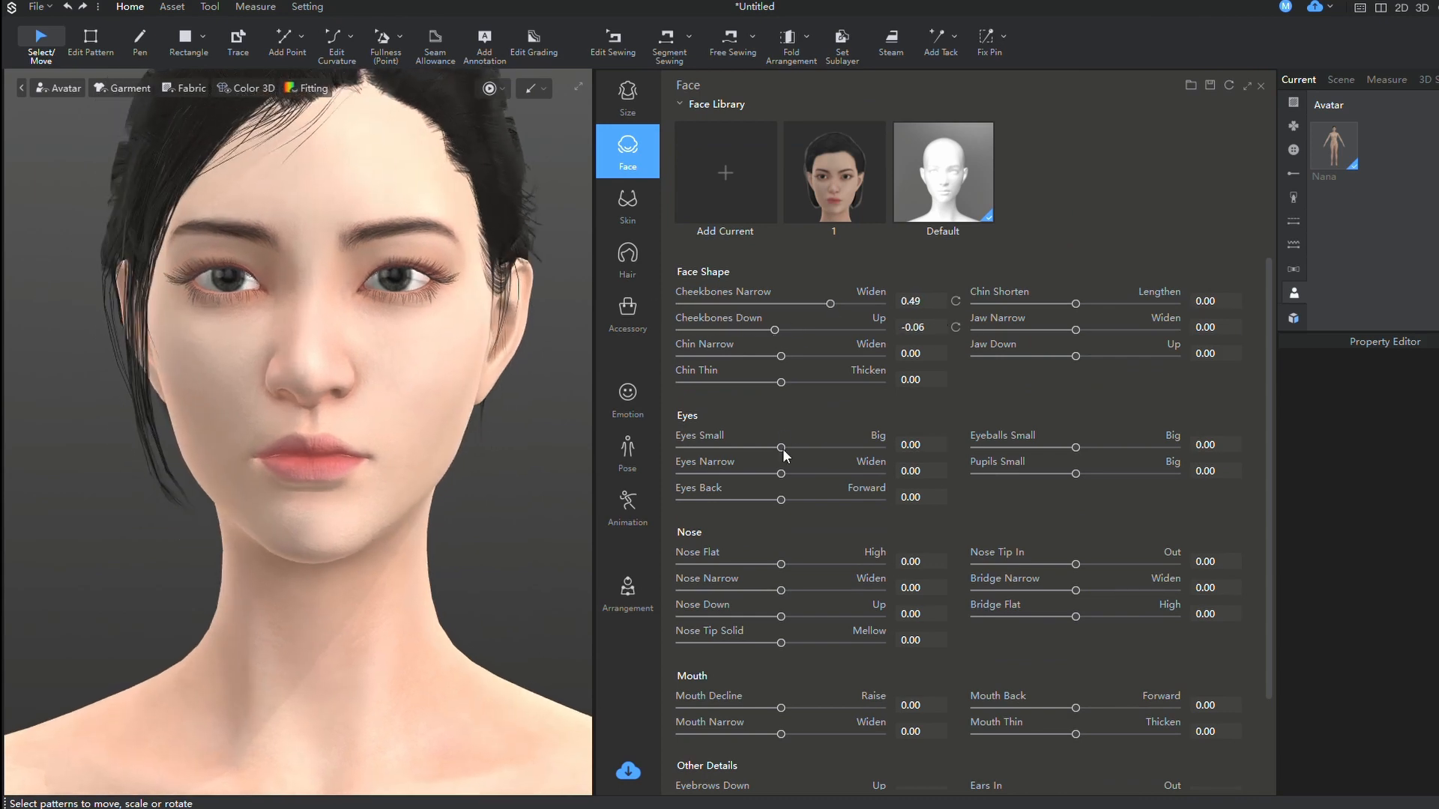
scroll(815, 431, "down", 1)
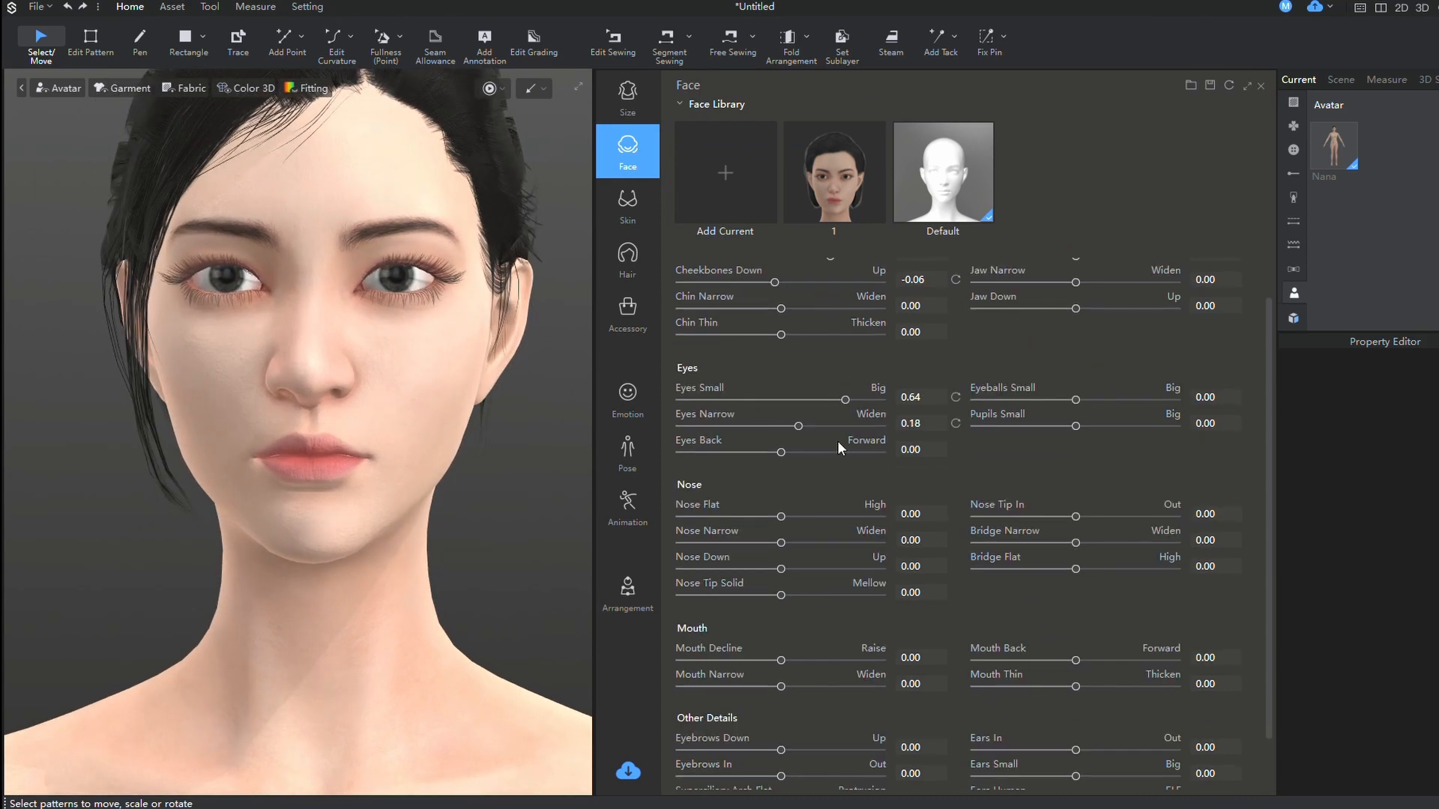
left_click_drag(780, 451, 883, 469)
scroll(777, 457, "down", 1)
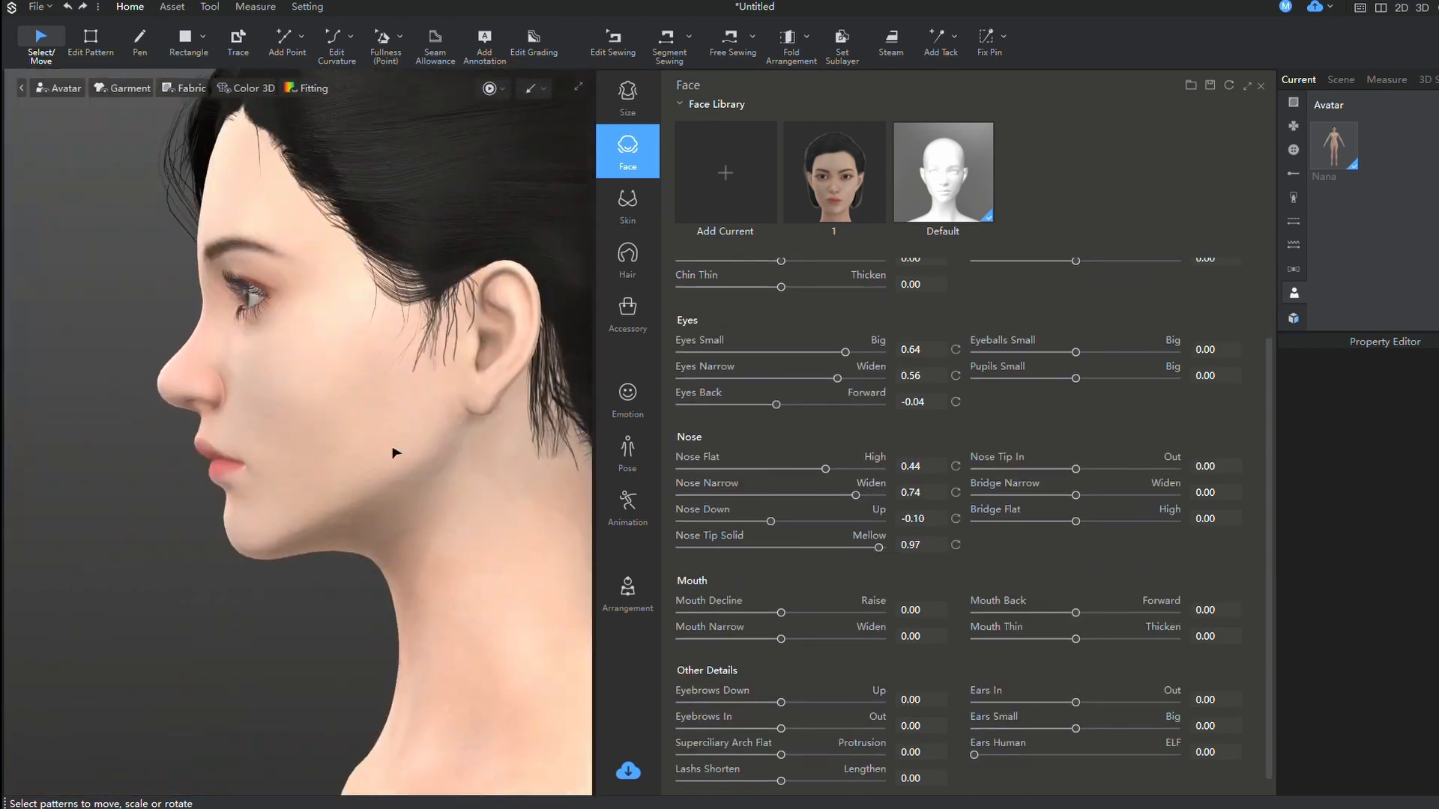
right_click_drag(351, 445, 517, 473)
scroll(806, 577, "down", 1)
left_click(790, 625)
scroll(858, 690, "up", 2)
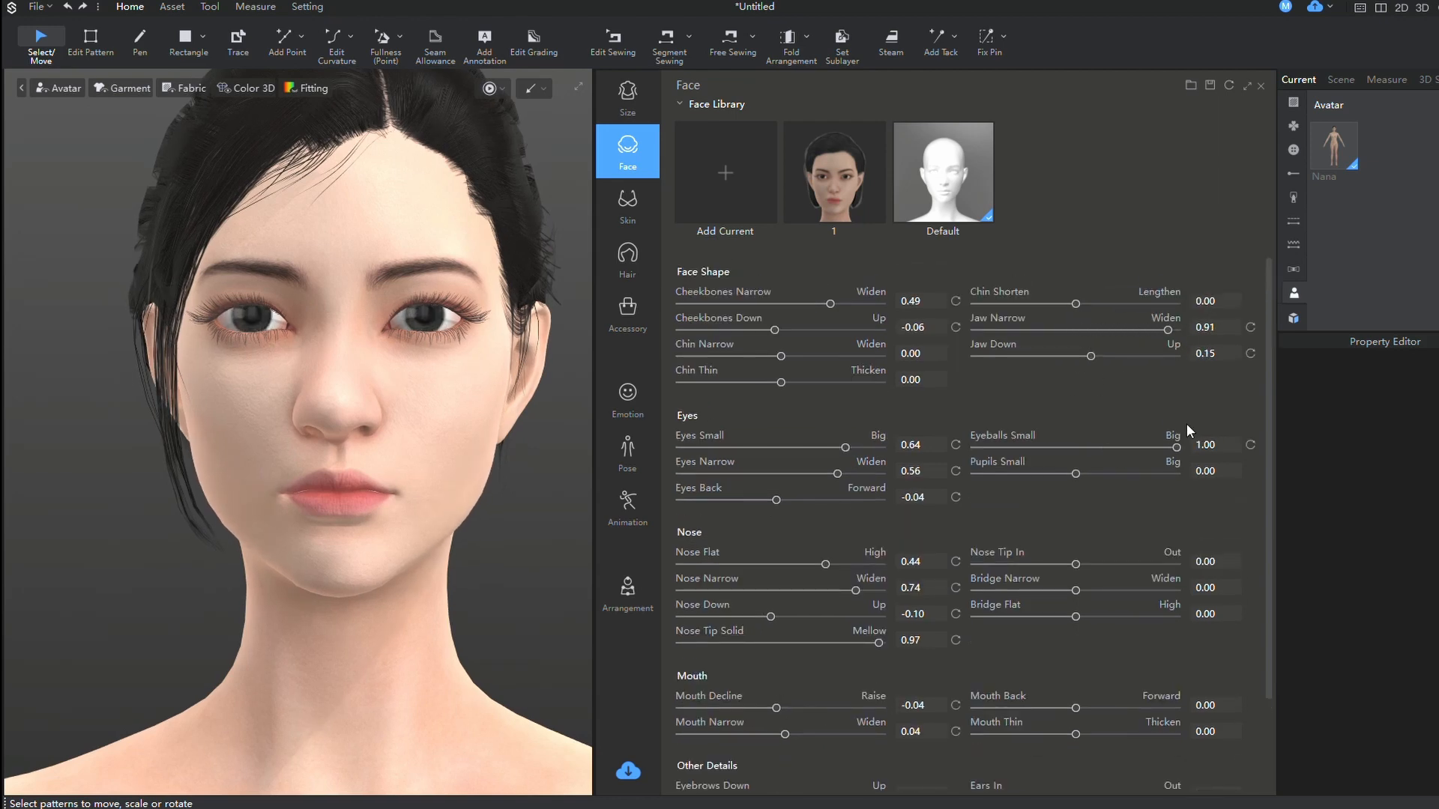
left_click_drag(986, 473, 1058, 478)
scroll(1058, 502, "down", 2)
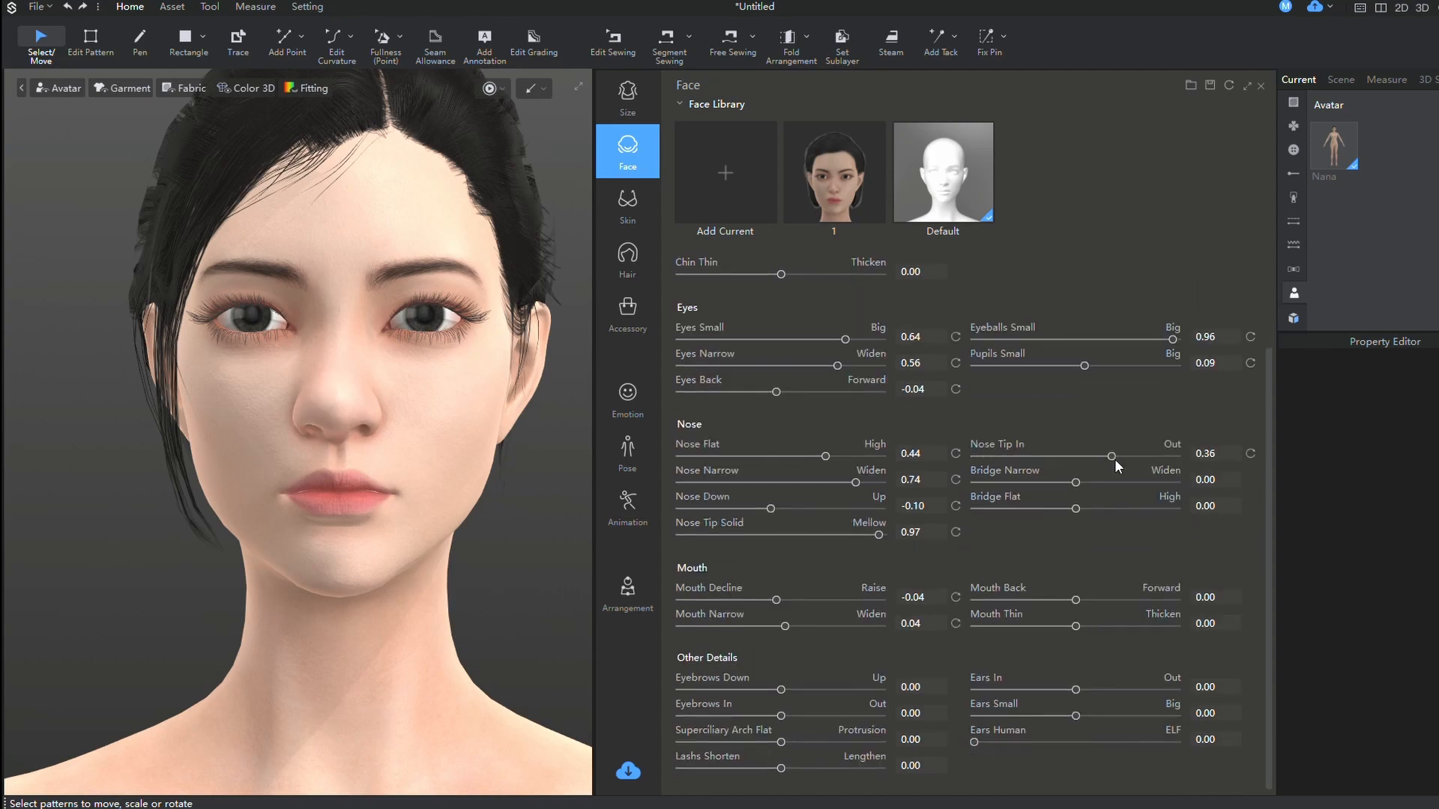
left_click(631, 203)
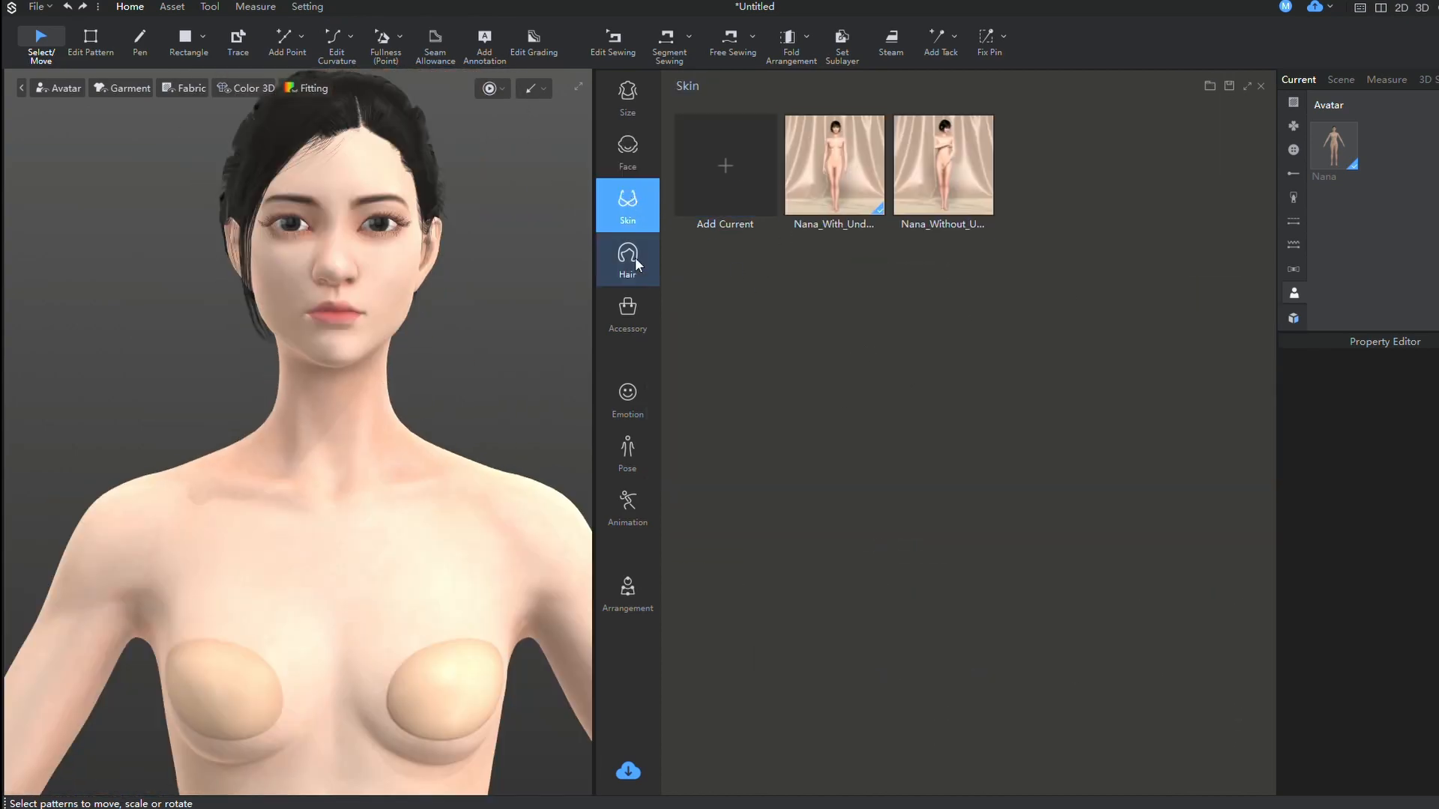
- Try several hairstyles and settle on the blonde center-parted bob
left_click(630, 258)
mouse_move(337, 450)
right_mouse_down()
mouse_move(463, 454)
mouse_move(375, 506)
mouse_move(292, 506)
right_mouse_up()
left_click(724, 561)
left_click(942, 560)
left_click(1161, 427)
right_click_drag(478, 478, 305, 440)
left_click(842, 301)
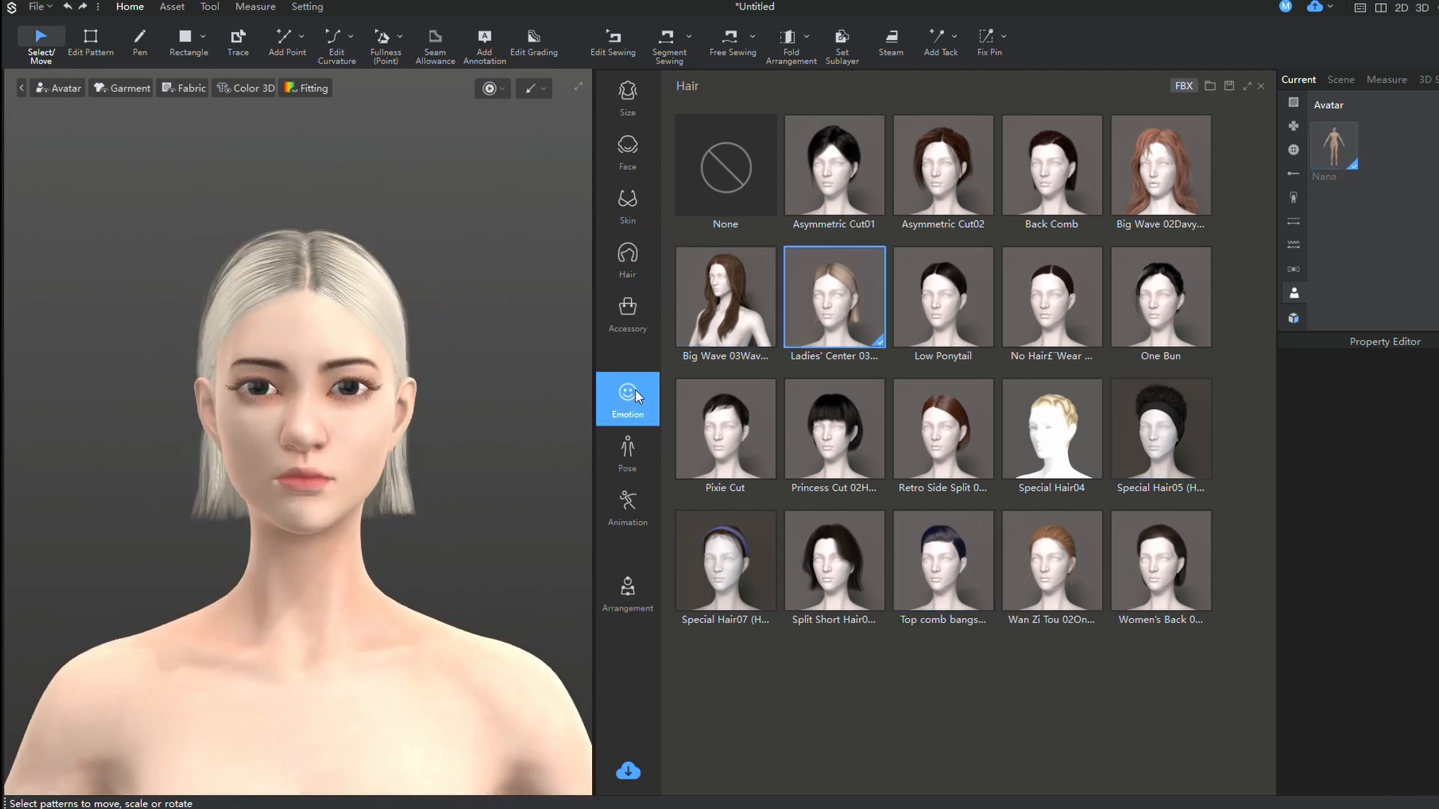
- Keep the default expression, reset Cross Eye and set the ears to ELF
left_click(635, 389)
left_click(944, 175)
left_click(834, 175)
left_click_drag(782, 383, 880, 382)
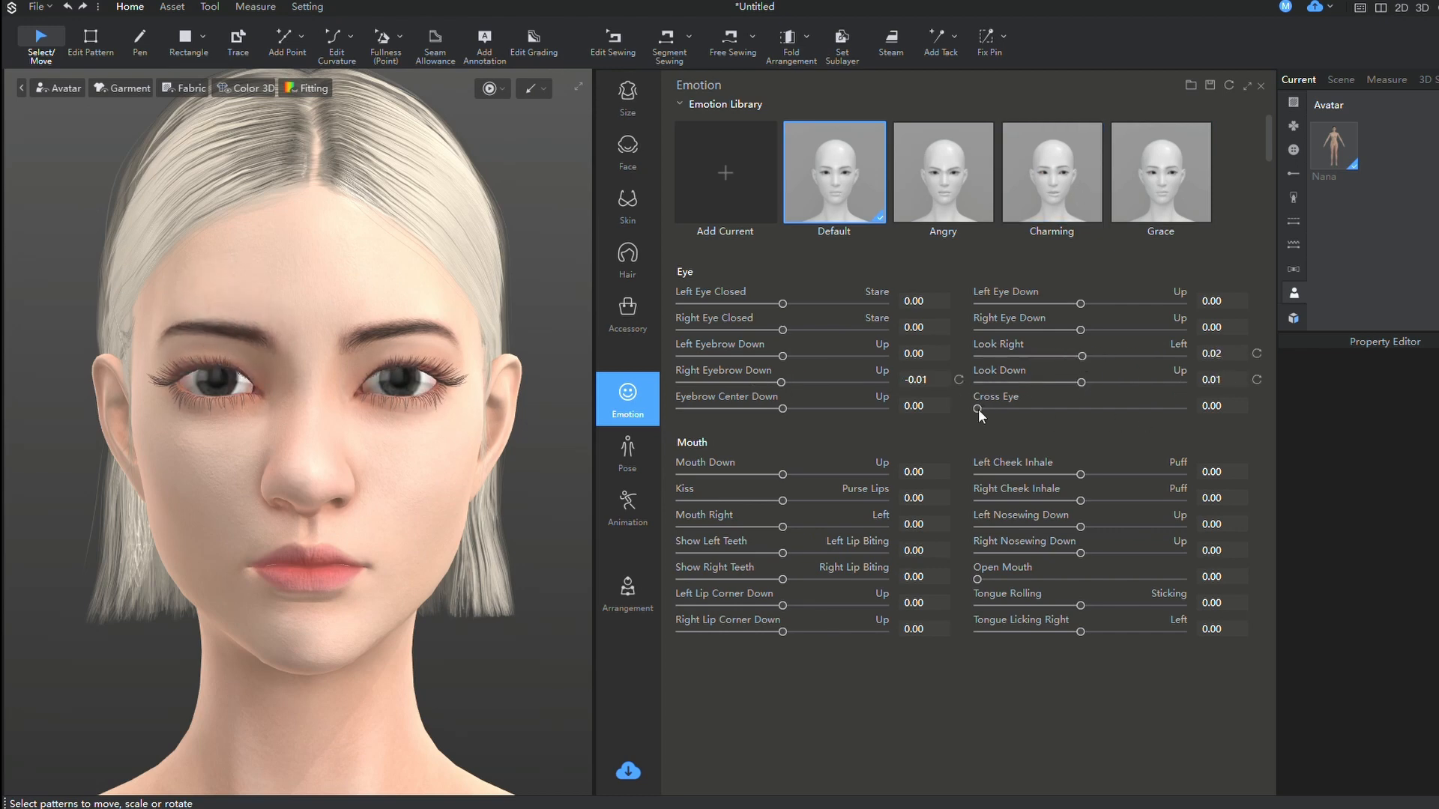
left_click(1256, 406)
left_click(633, 152)
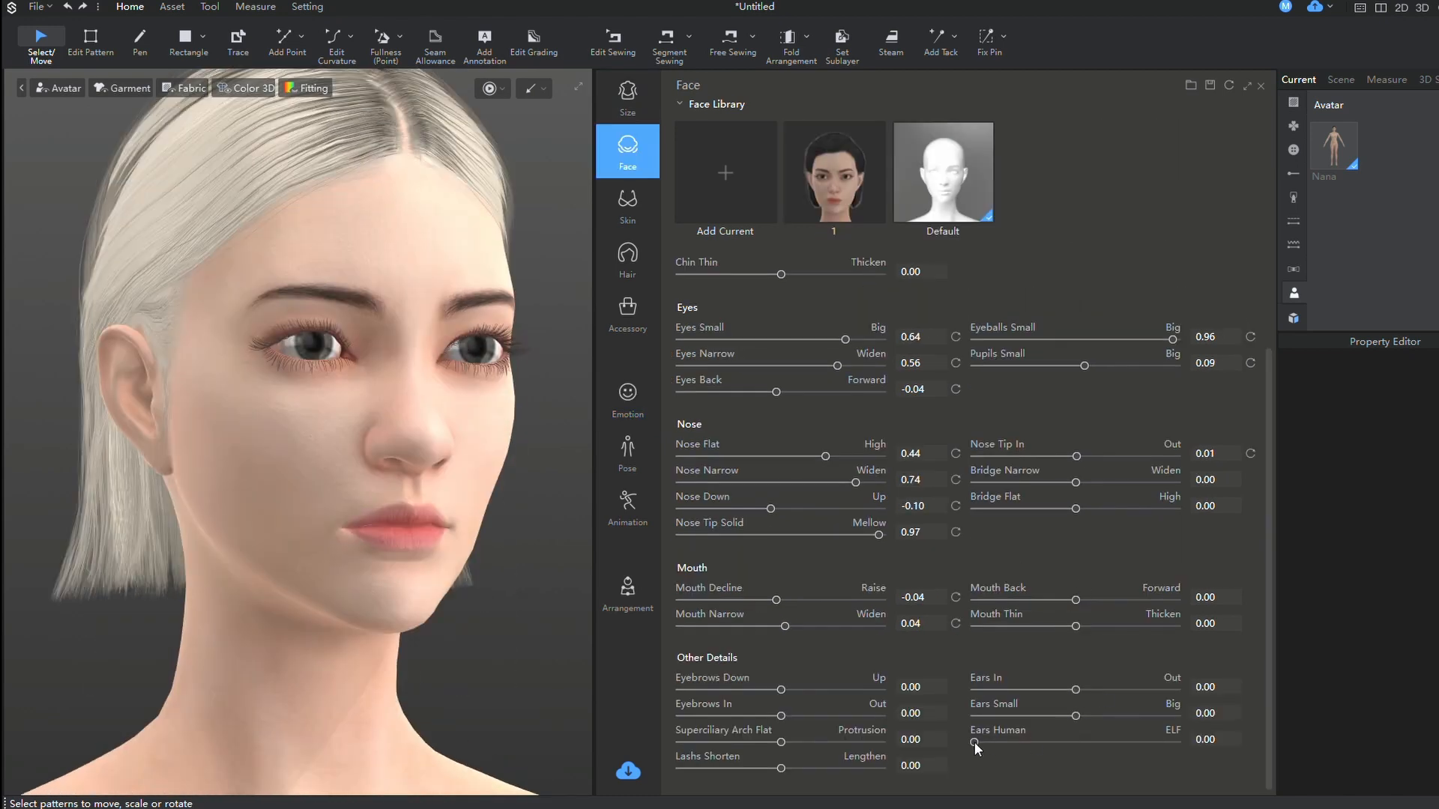
left_click(1115, 716)
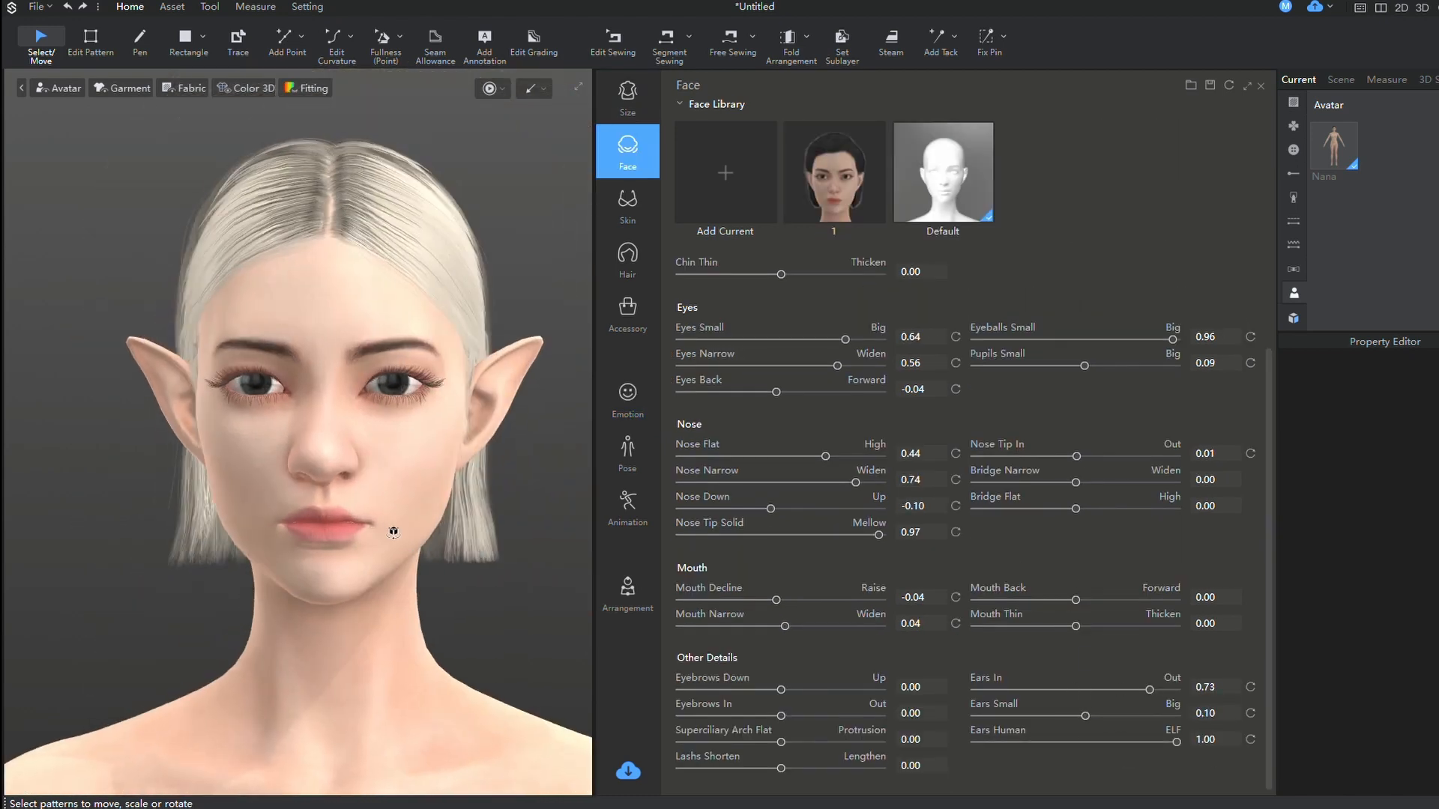
- Try Ballet01 and another pose, then set the straight standing I pose
left_click(628, 312)
left_click(628, 399)
left_click(629, 453)
left_click(1070, 190)
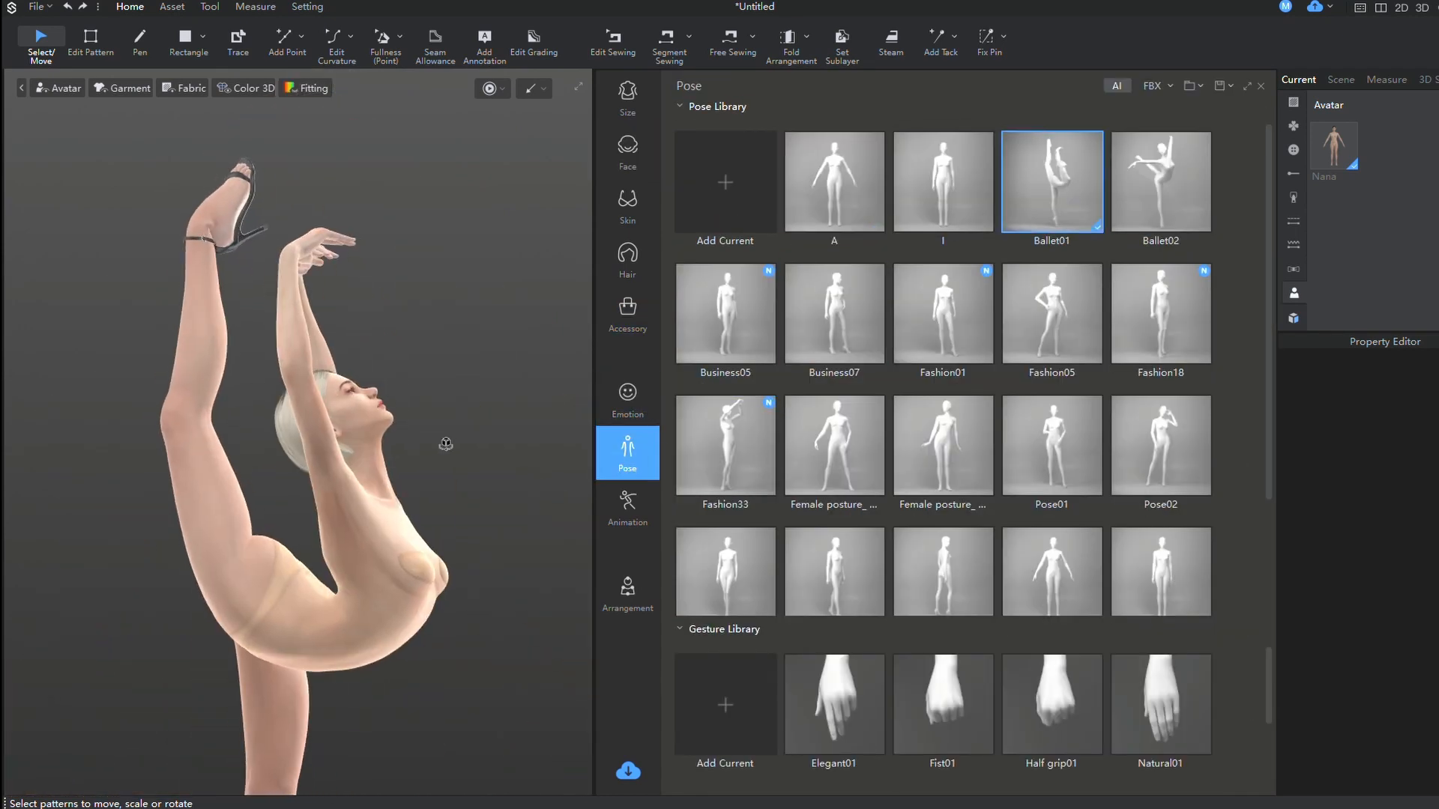
left_click(725, 313)
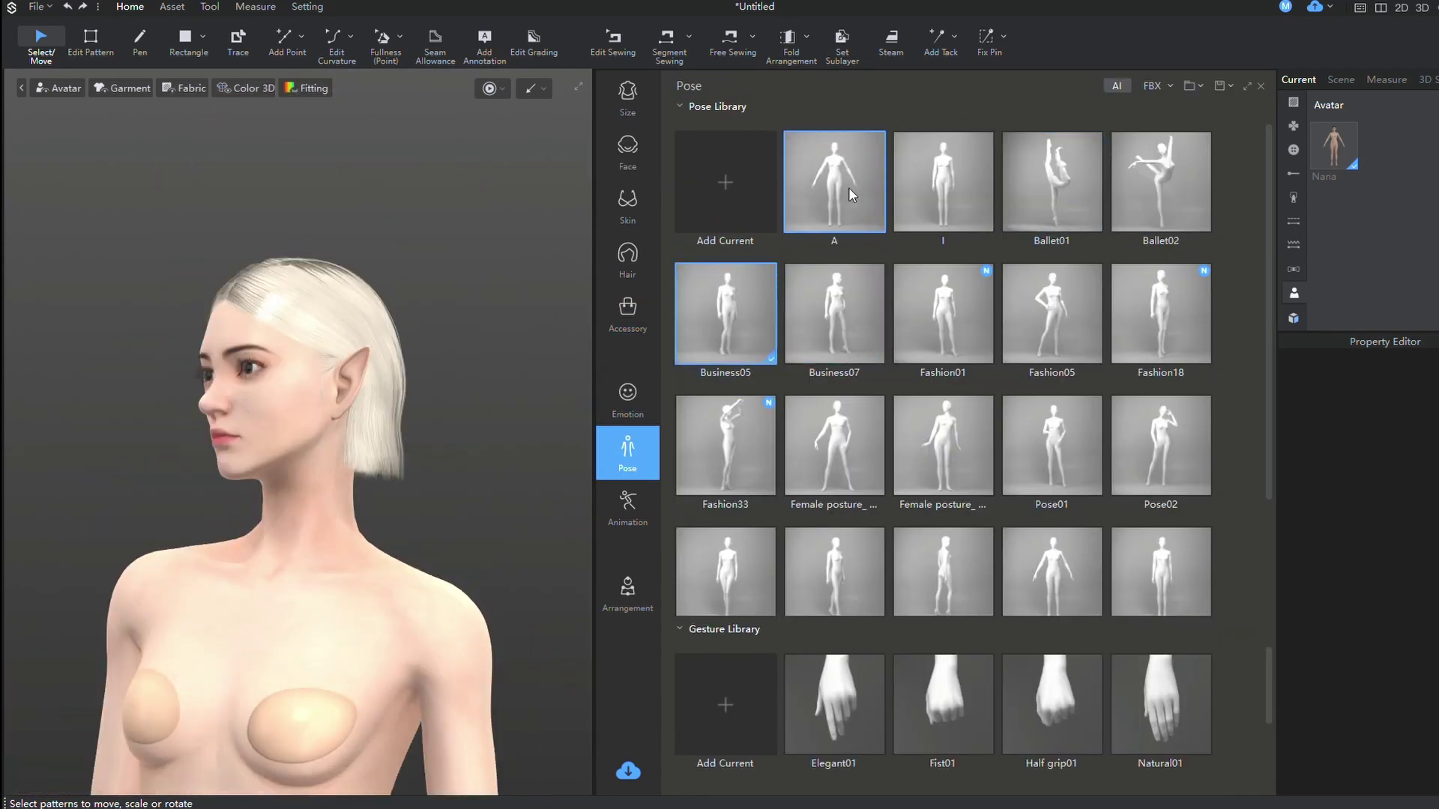
left_click(849, 188)
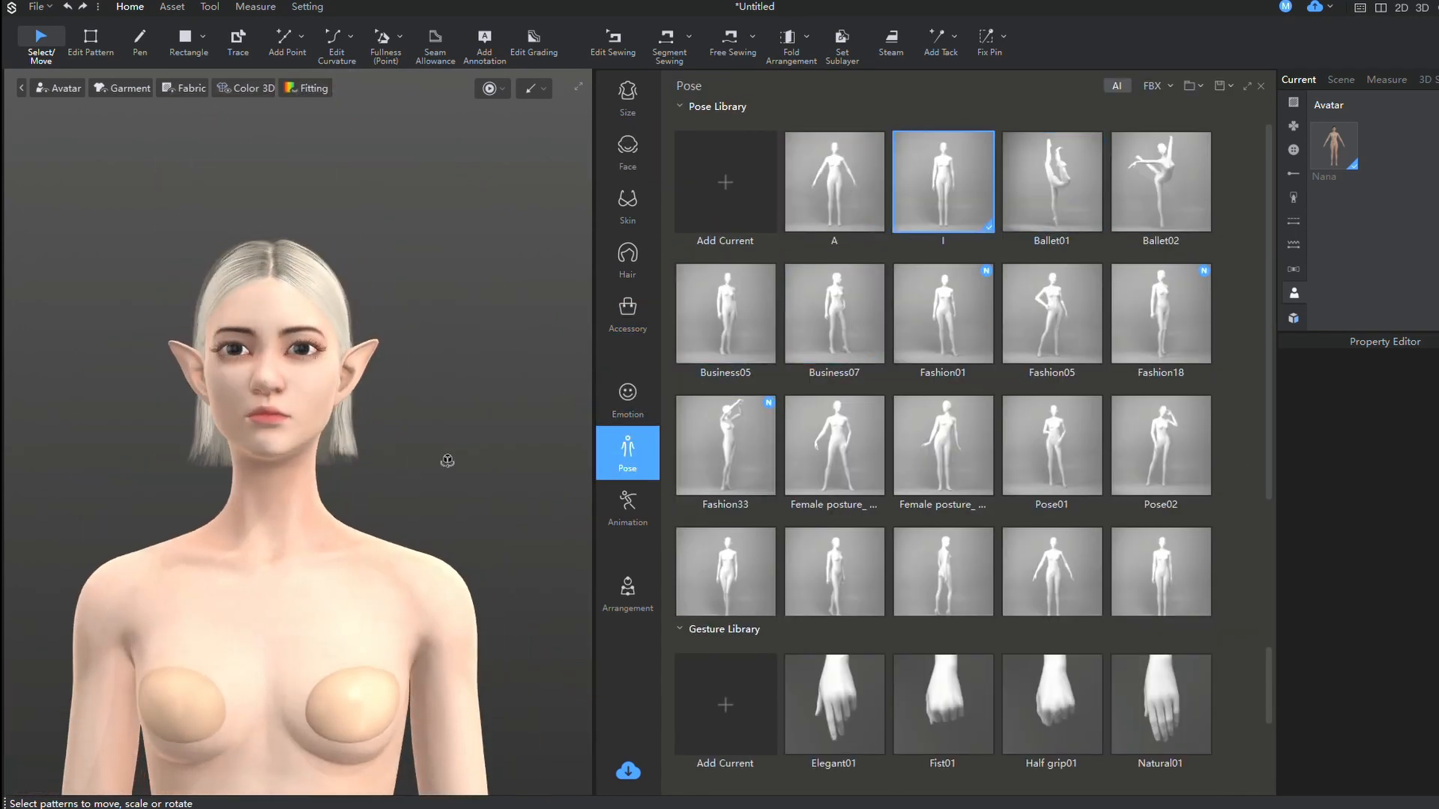
- Browse avatar presets, trying Alexa and Krystal on the elf
left_click(1260, 85)
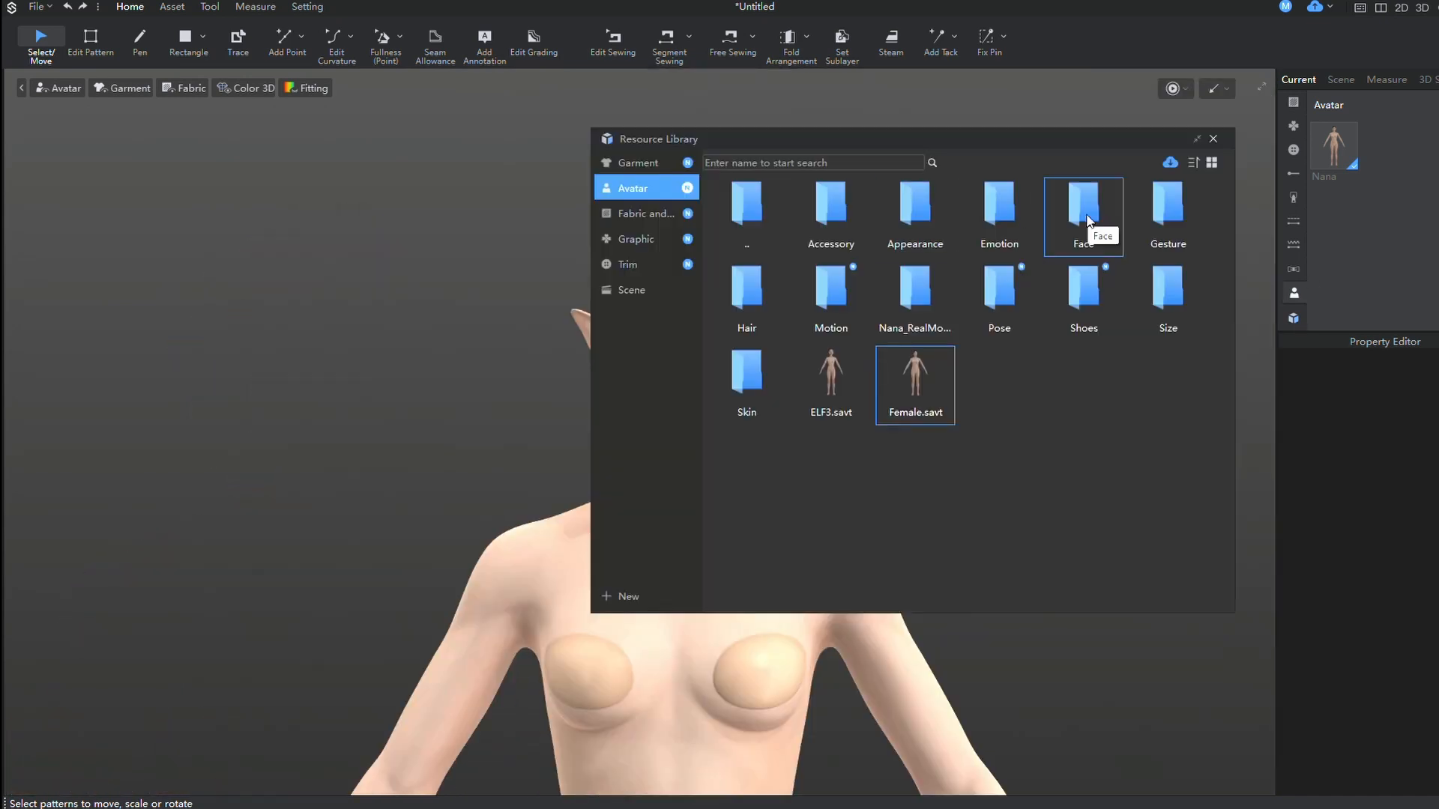
double_click(1080, 202)
double_click(747, 202)
double_click(832, 202)
double_click(916, 203)
left_click_drag(787, 139, 1058, 200)
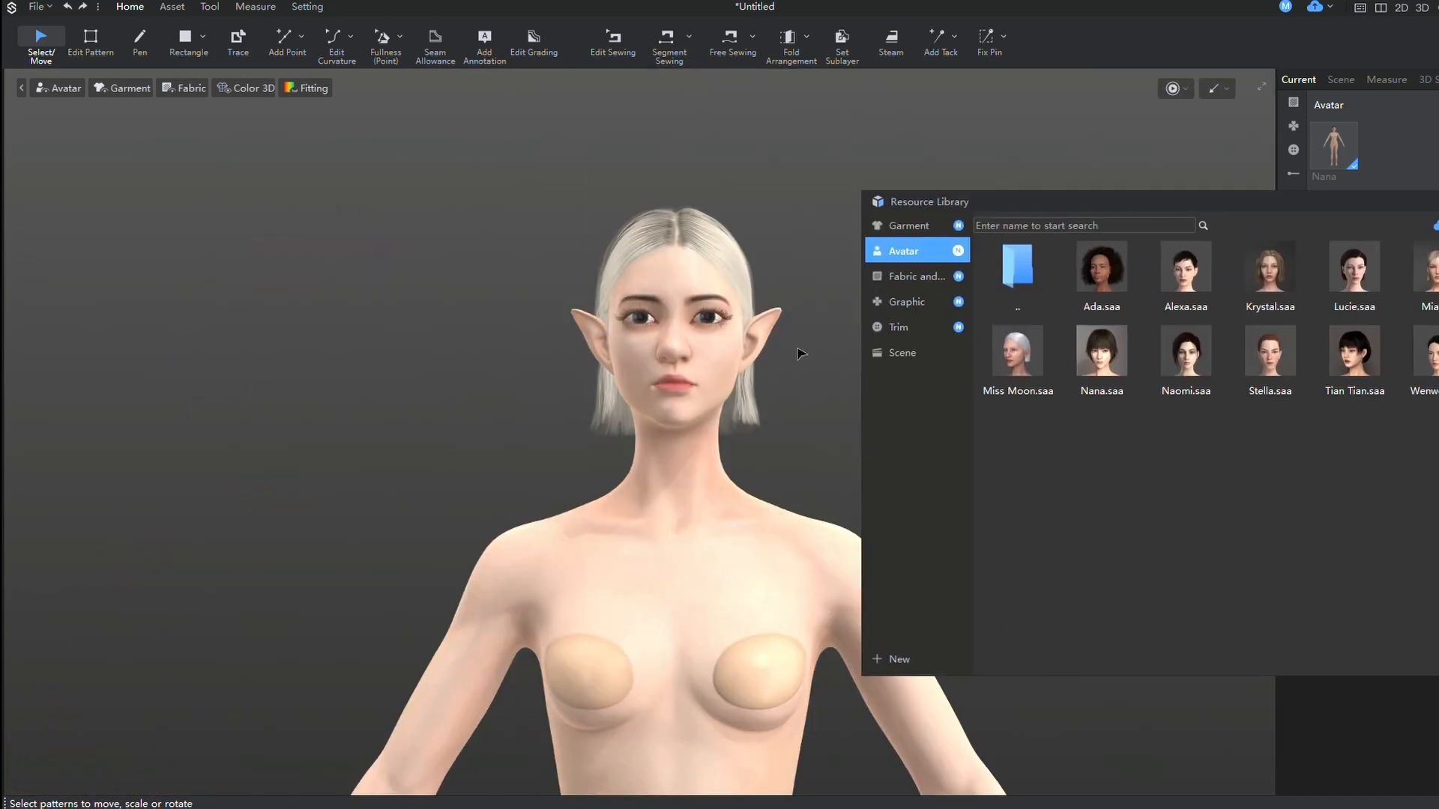
scroll(578, 389, "up", 5)
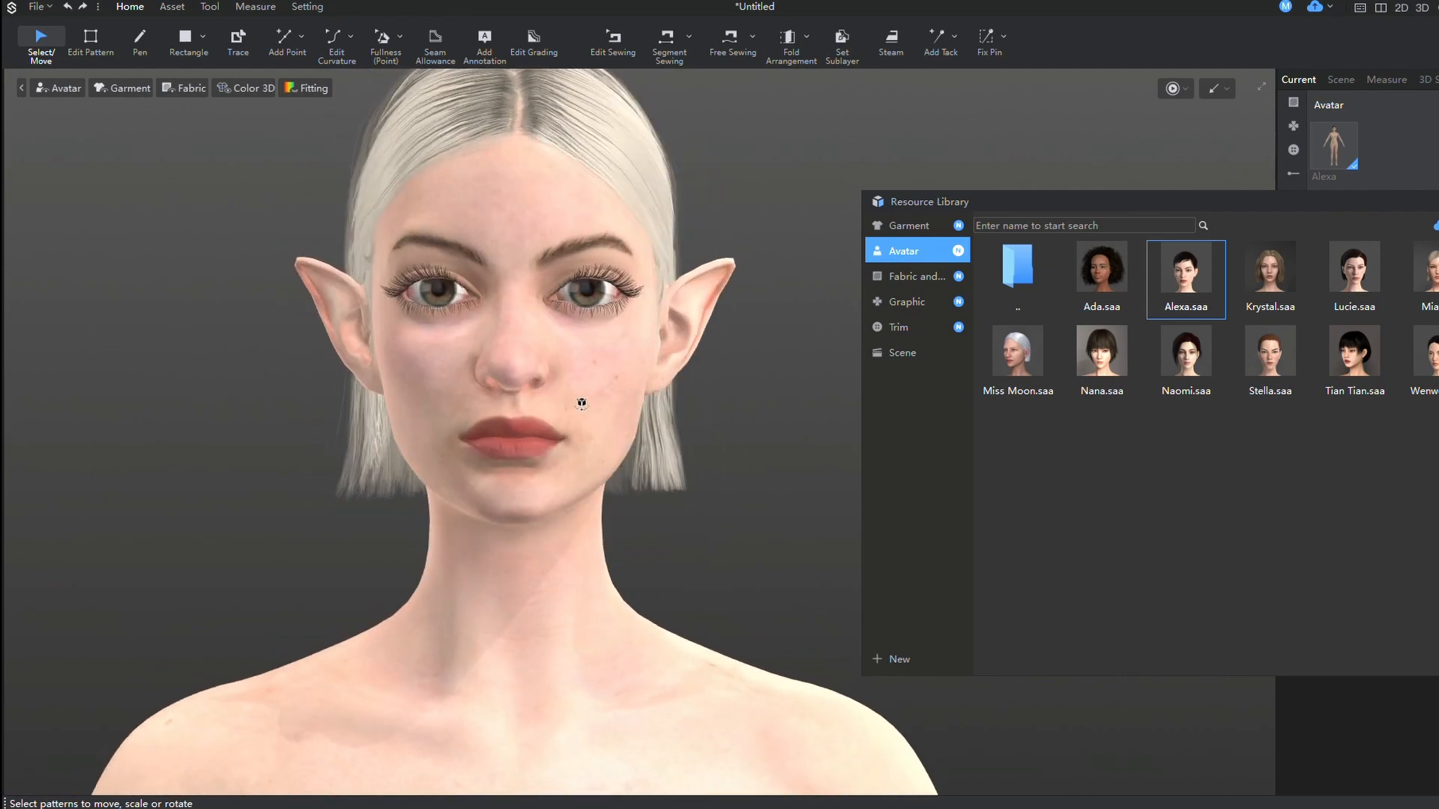
double_click(1275, 290)
right_click_drag(720, 404, 448, 415)
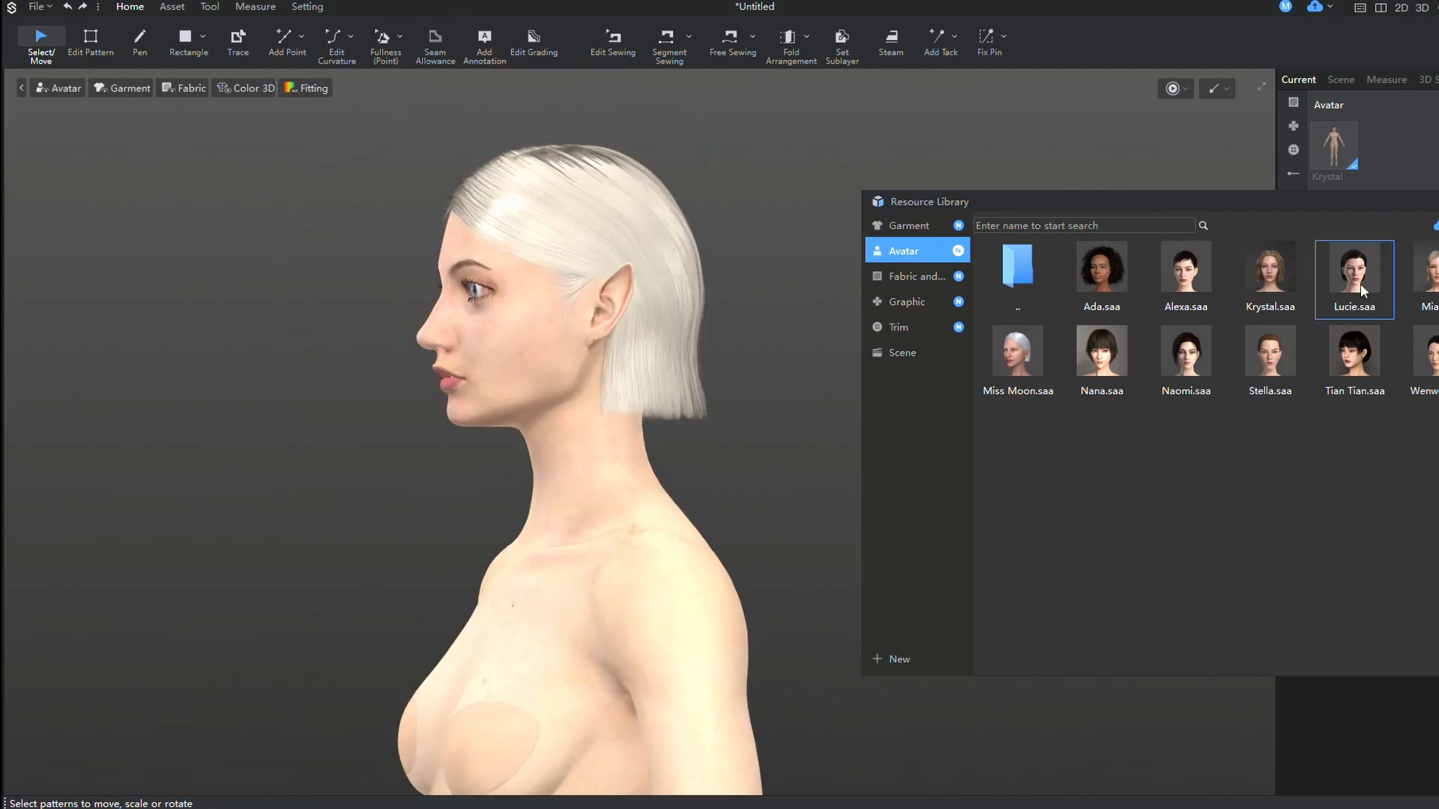
- Try Mia, Miss Moon and Nana, settle on the Naomi preset and close the library
double_click(1423, 275)
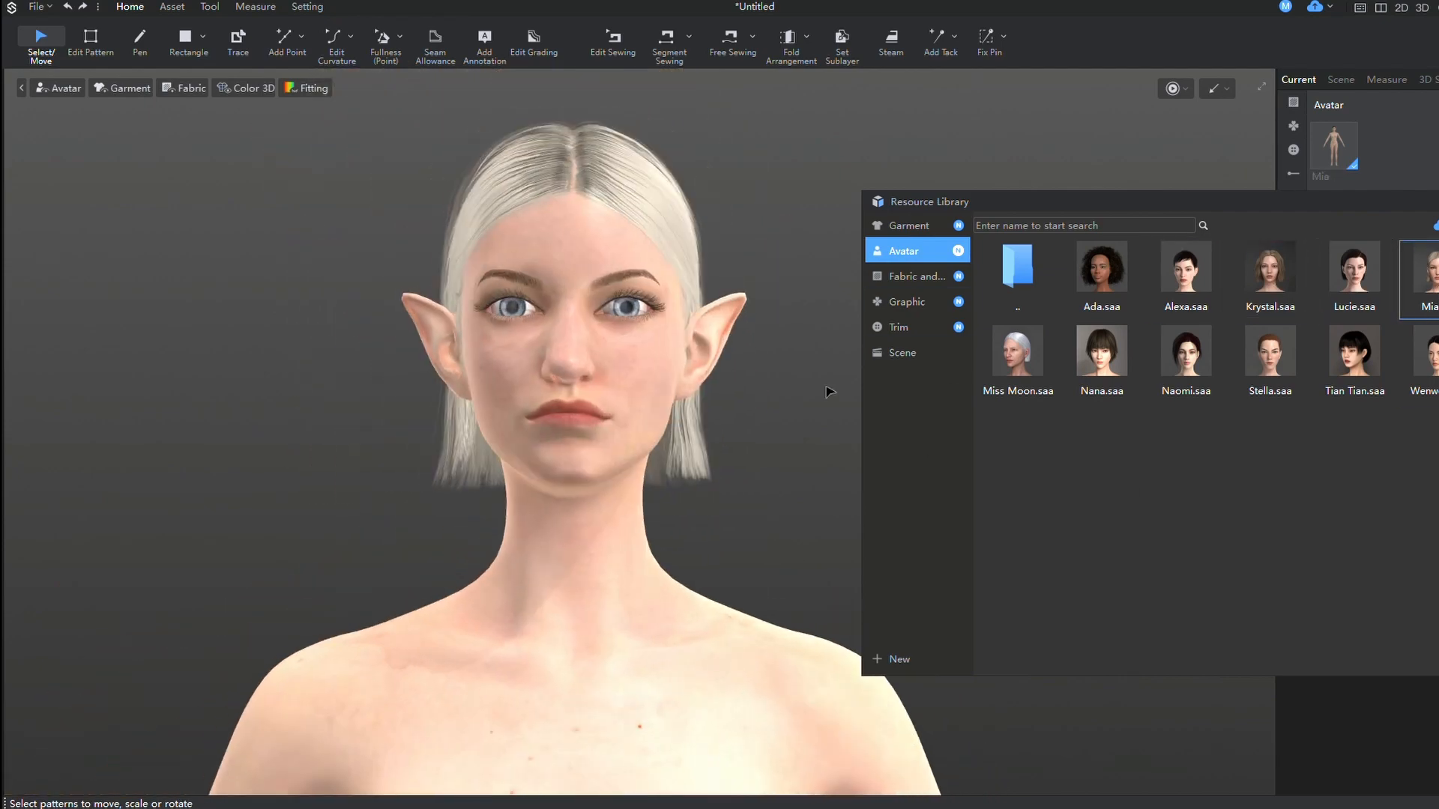
double_click(1018, 351)
double_click(1102, 351)
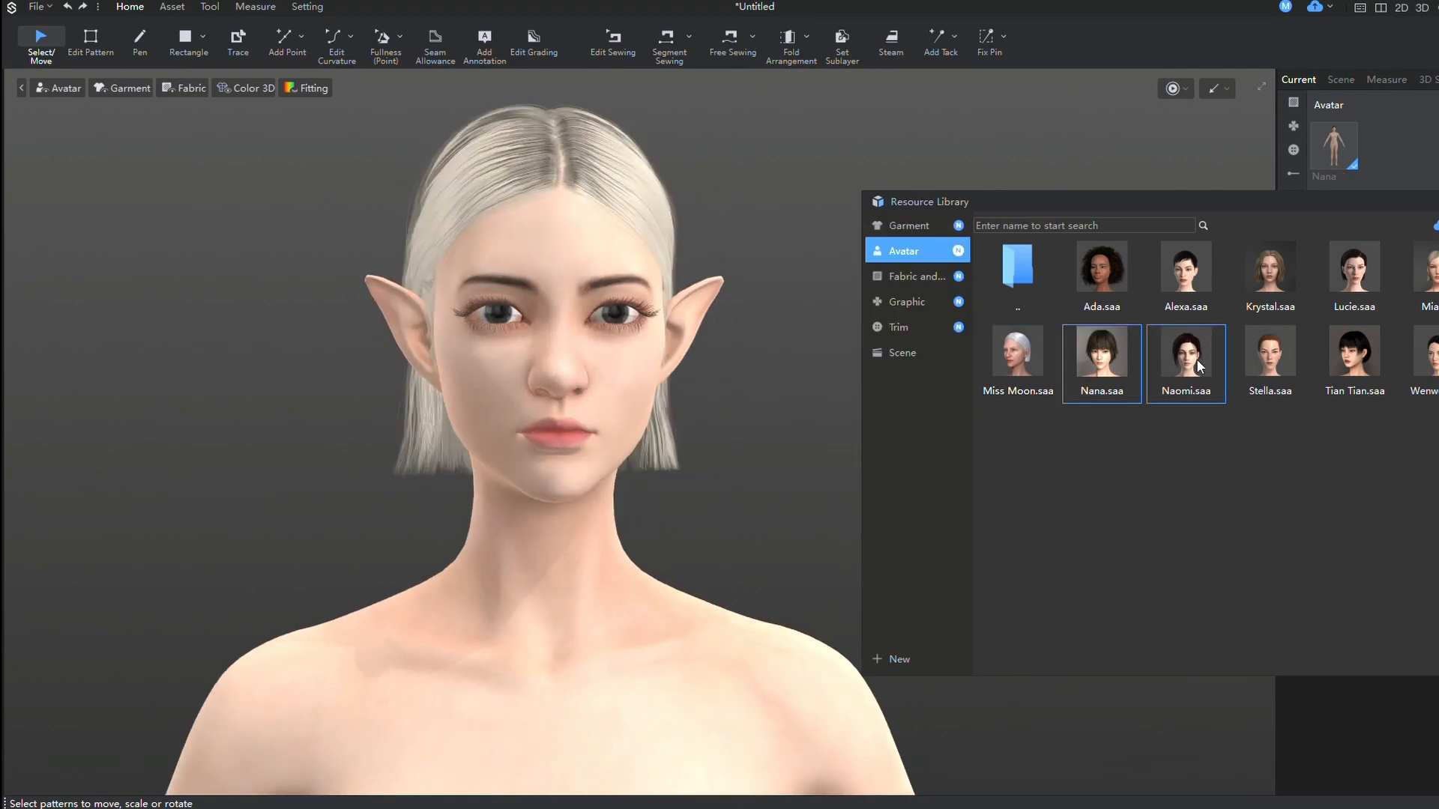
double_click(1199, 367)
right_click_drag(539, 578, 610, 573)
scroll(584, 373, "up", 5)
scroll(584, 373, "up", 3)
scroll(583, 371, "down", 5)
key("2")
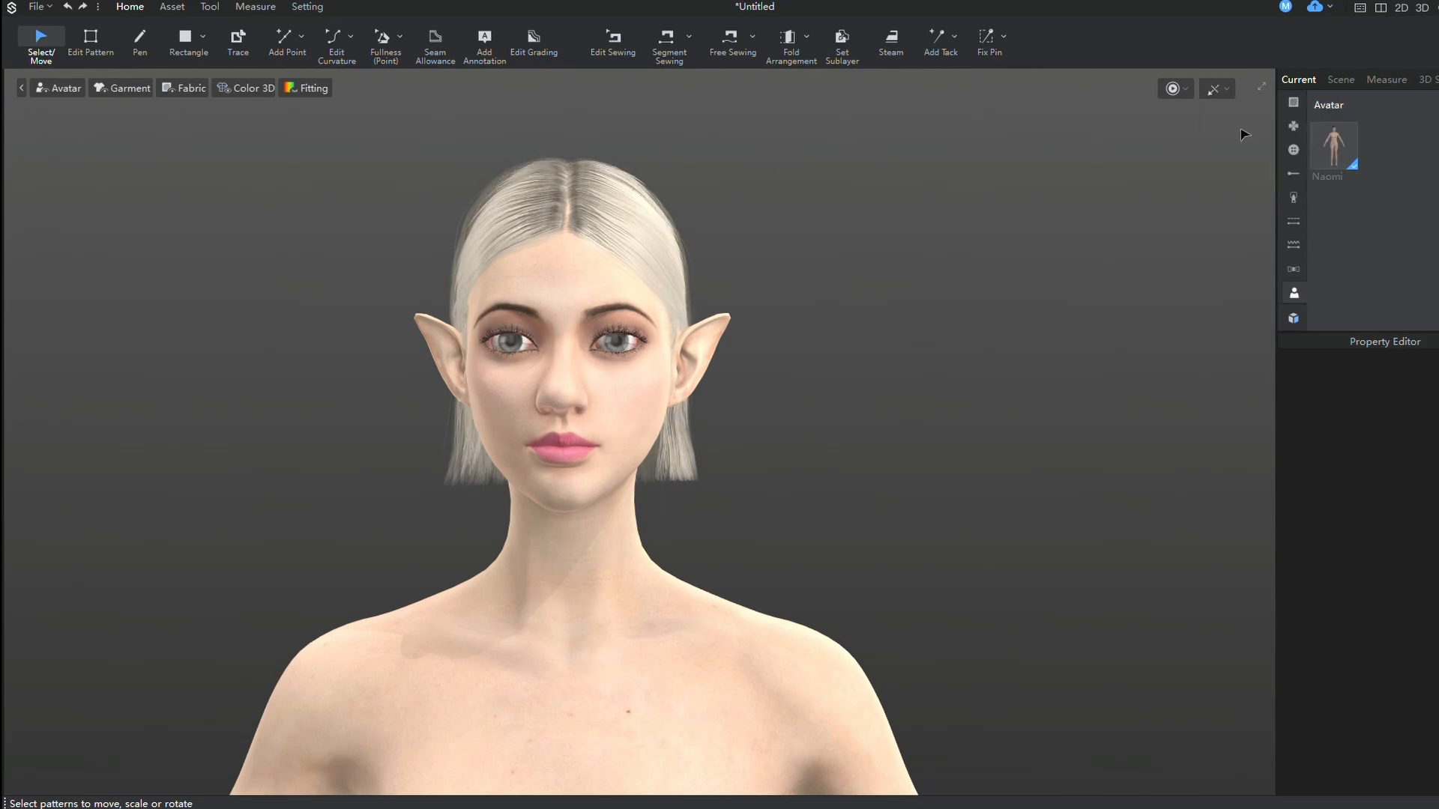
- Dismiss the graphics notice and expand the ambient occlusion rendering settings for ELF3
left_click(843, 476)
left_click(1215, 89)
left_click(1247, 180)
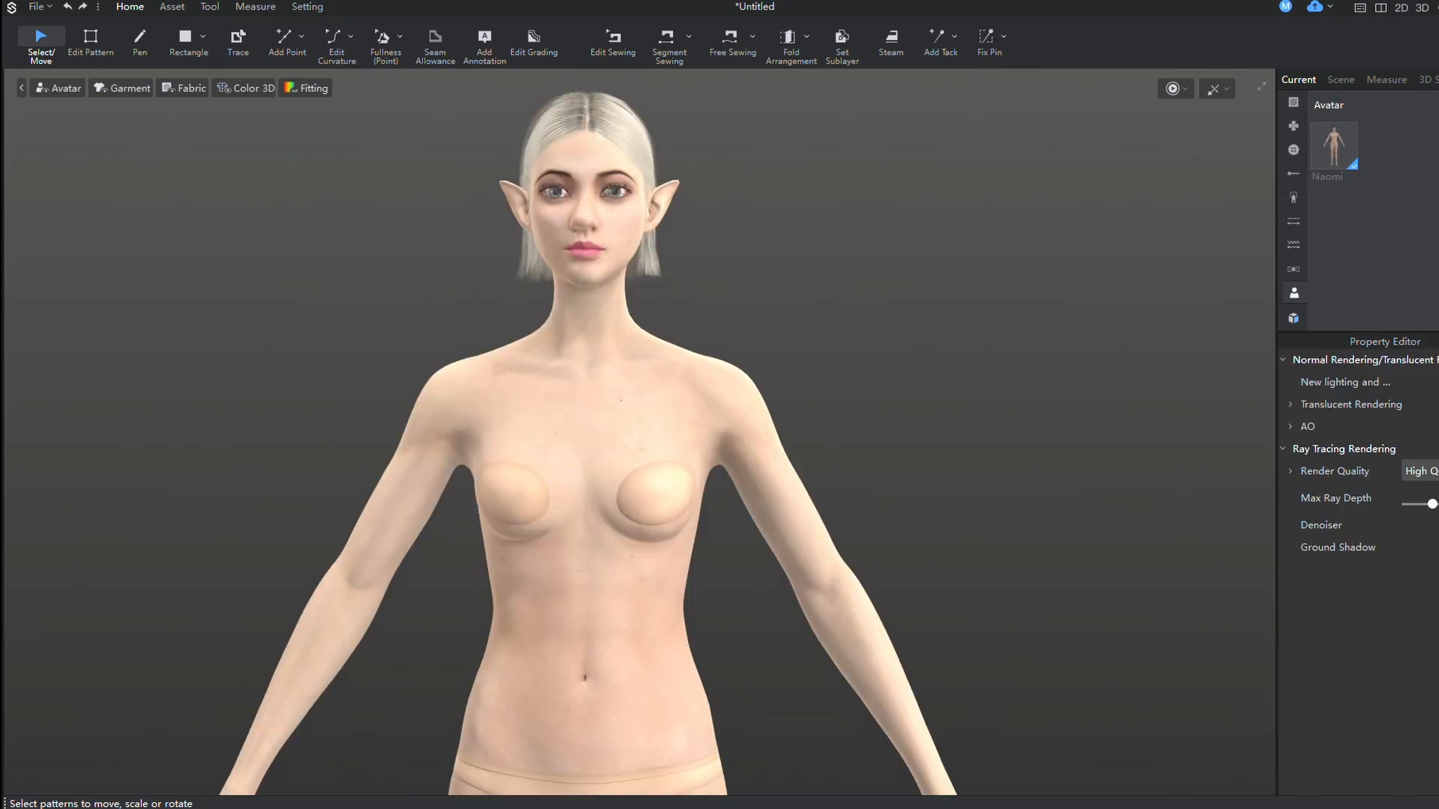
left_click(1308, 429)
left_click_drag(1278, 434, 1030, 431)
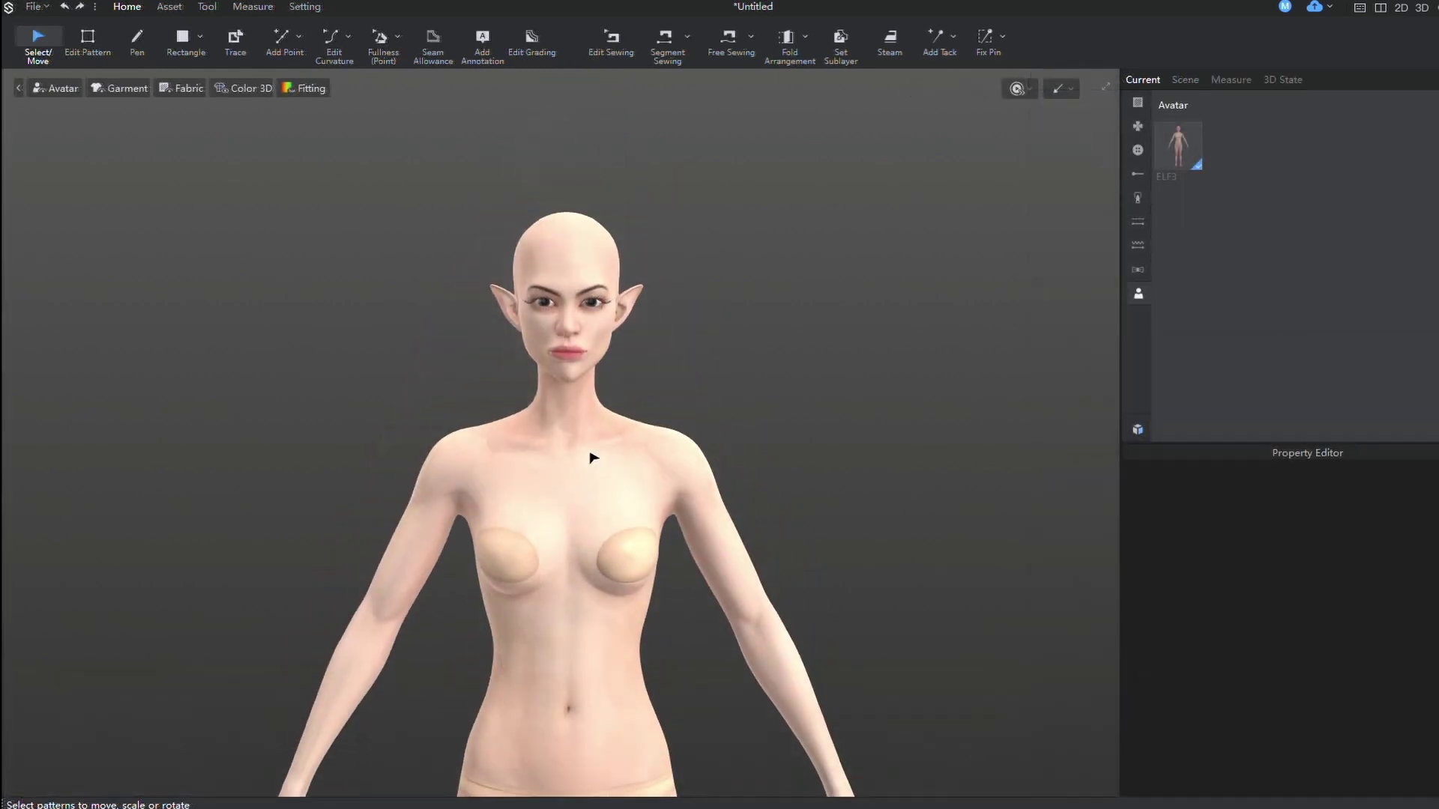
mouse_move(592, 453)
right_mouse_down()
mouse_move(489, 454)
mouse_move(567, 449)
right_mouse_up()
scroll(604, 440, "down", 5)
scroll(604, 420, "down", 3)
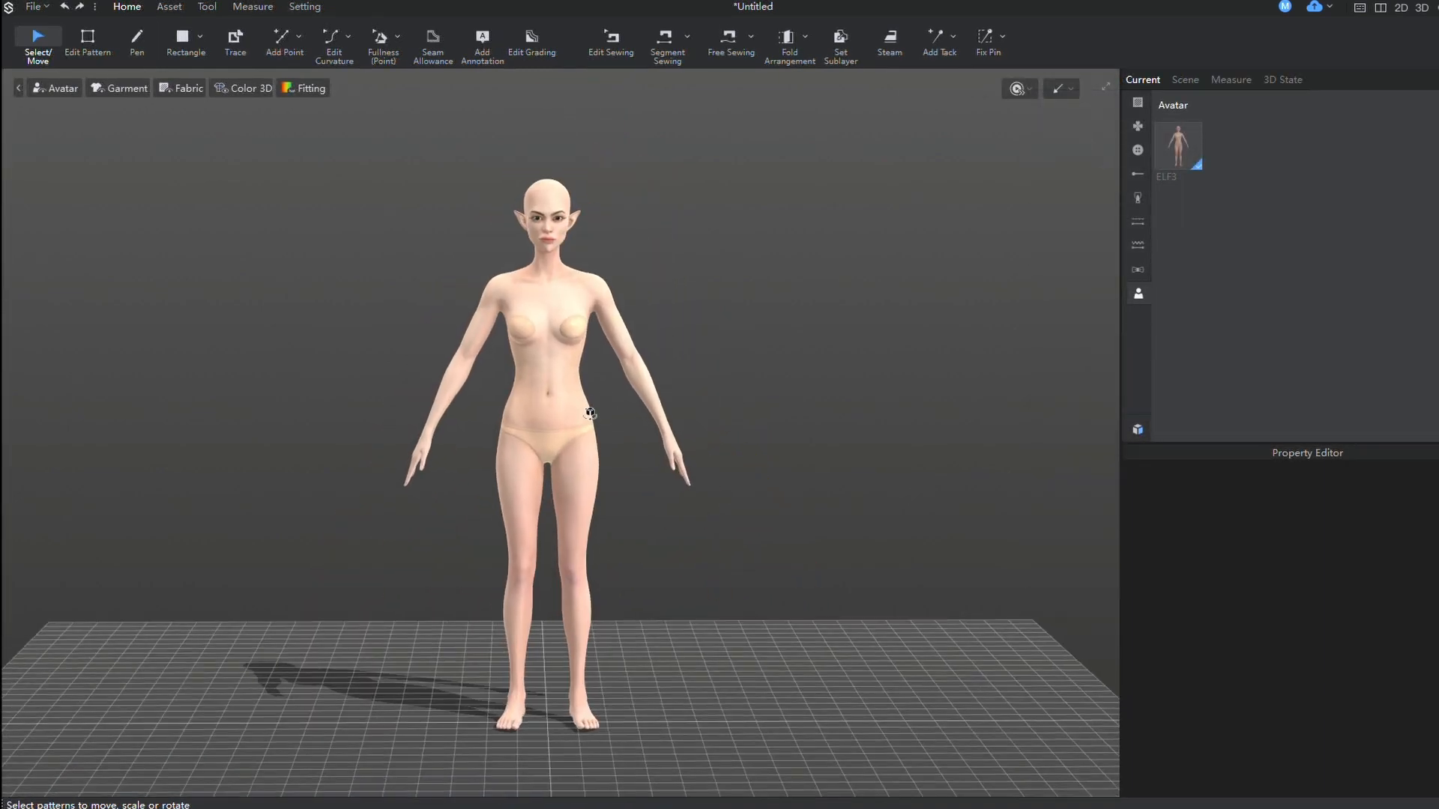
- Show the 2D pattern view beside 3D and bring up the garment library
left_click(1385, 8)
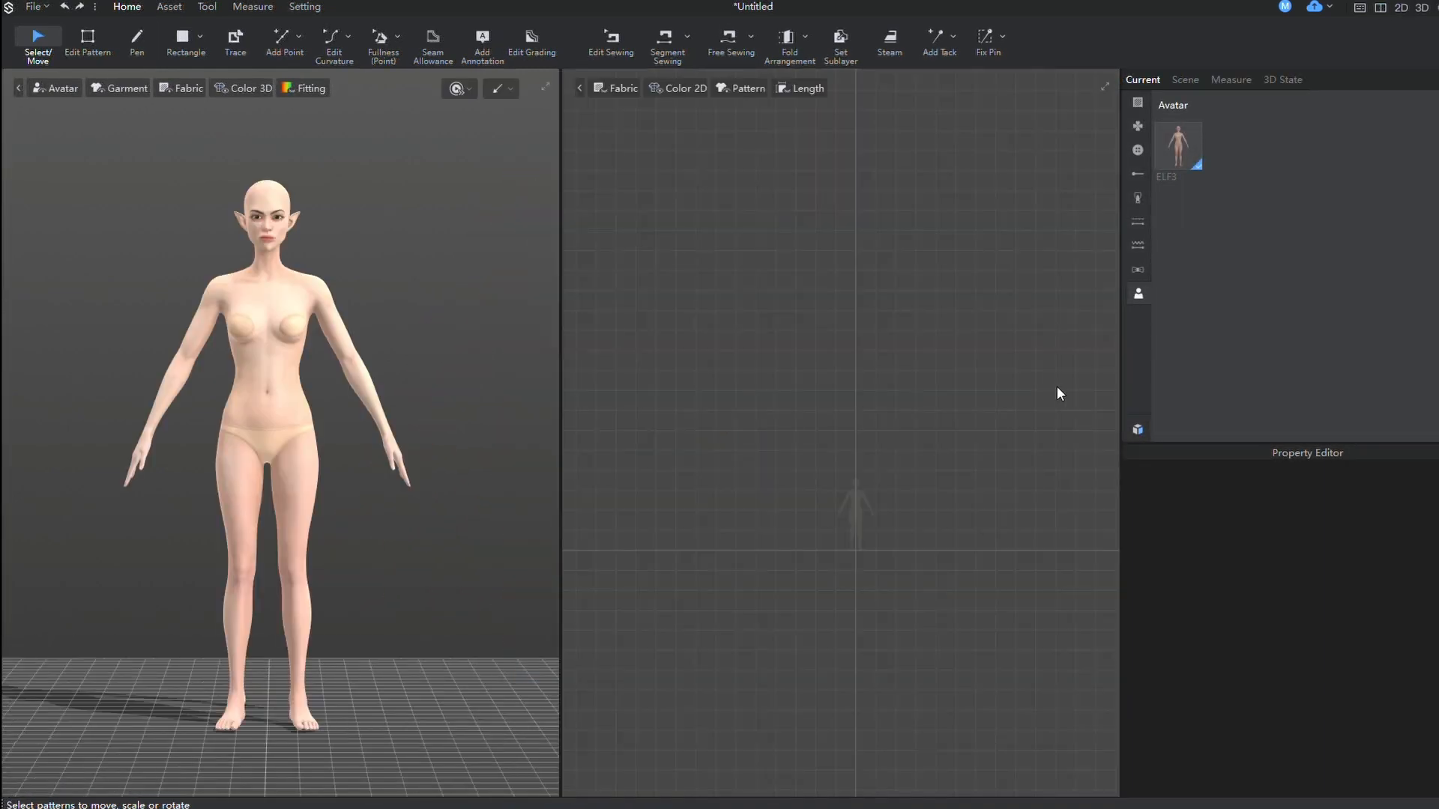
left_click(1139, 430)
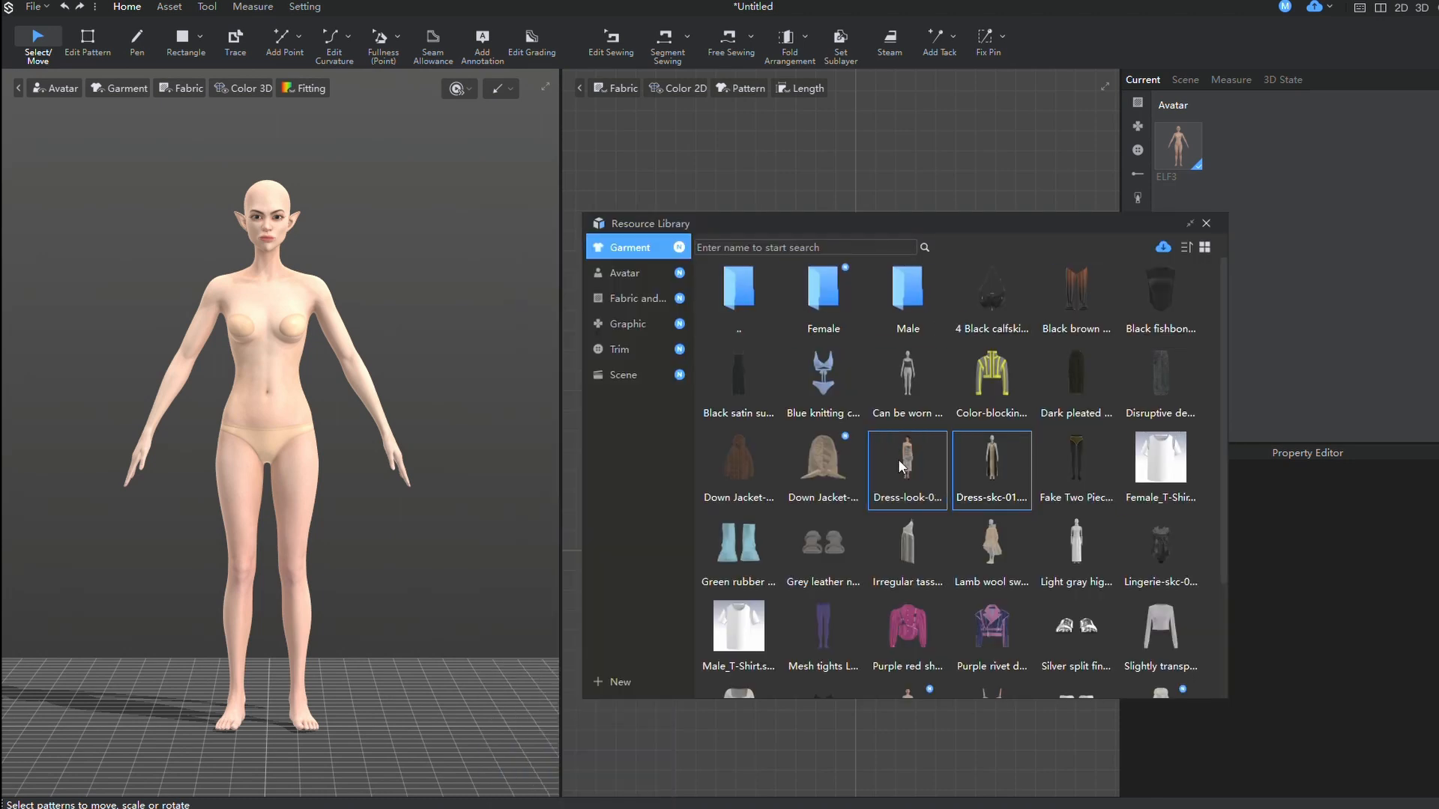
- Add Dress-skc-01 with Load Type Add, garment only, keeping the ELF3 avatar
mouse_move(991, 465)
double_click(995, 475)
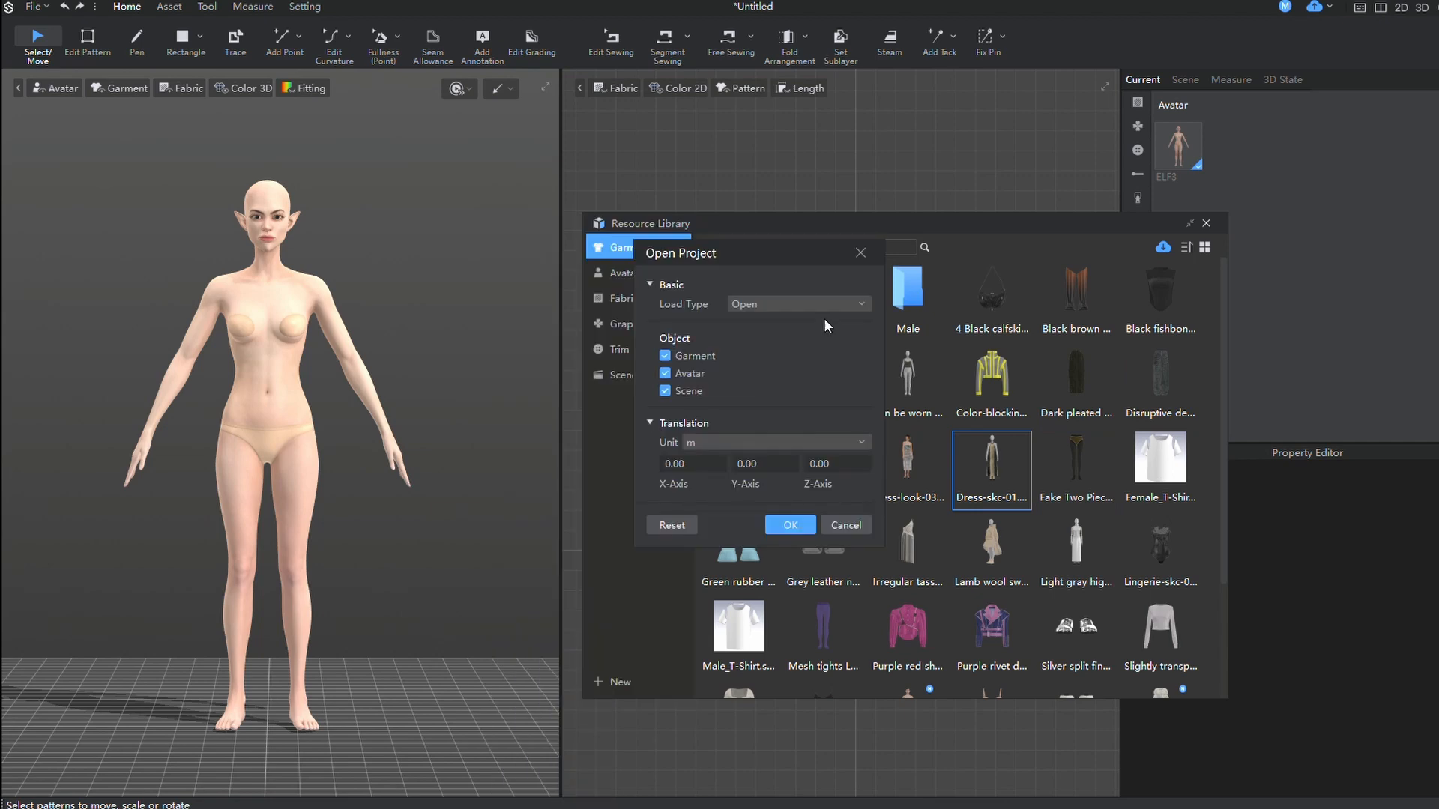
left_click(825, 310)
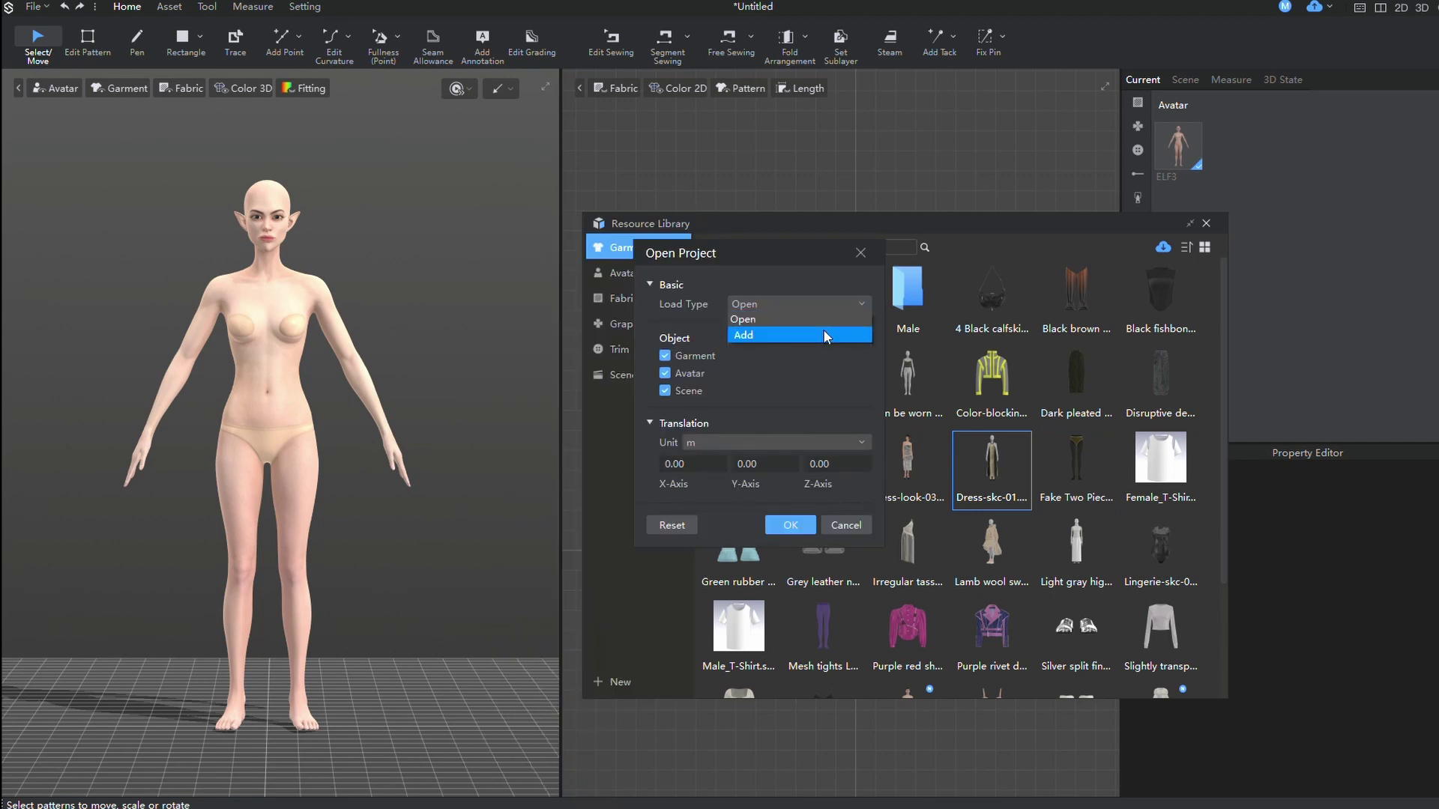
left_click(790, 527)
left_click(1208, 224)
scroll(386, 248, "up", 3)
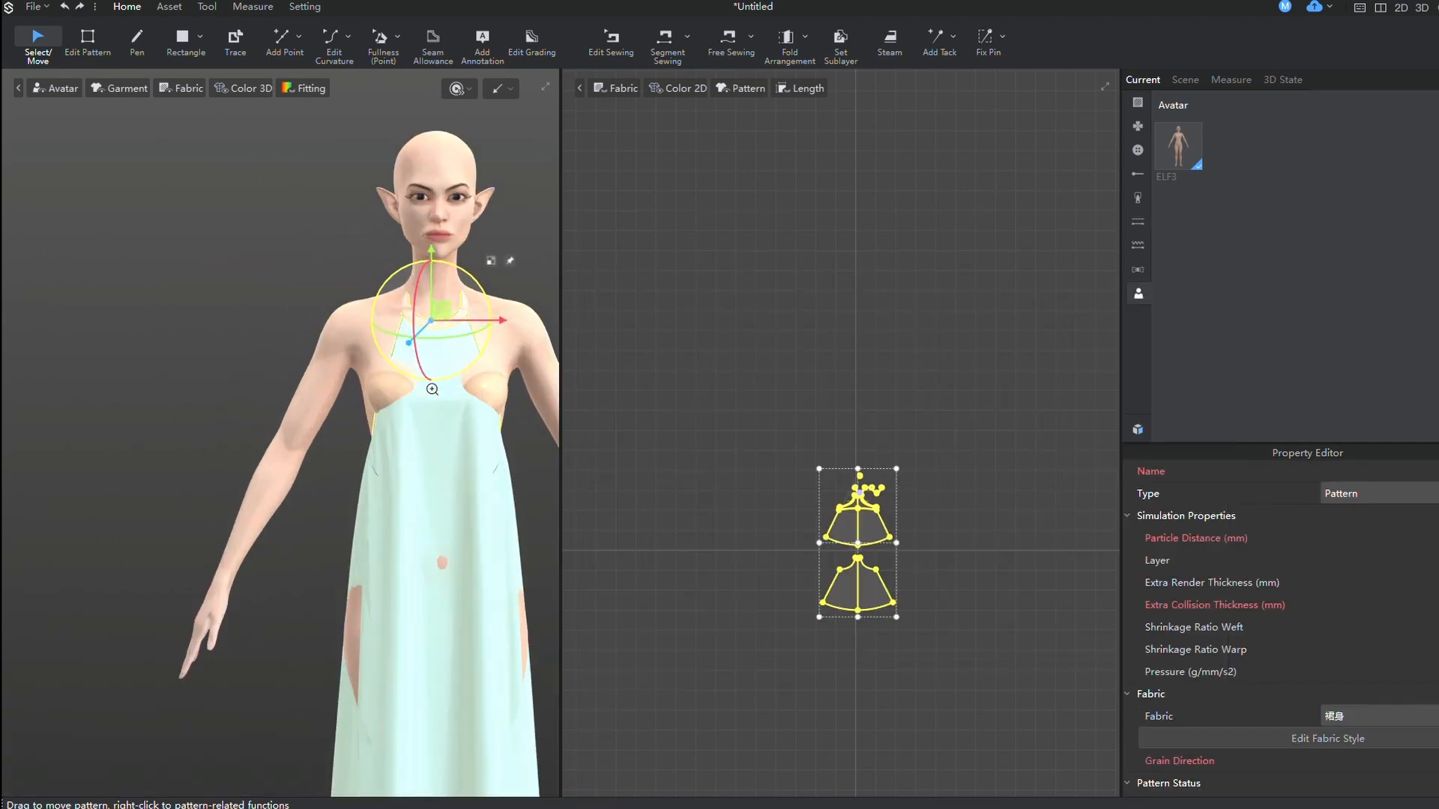
mouse_move(416, 382)
right_mouse_down()
mouse_move(274, 401)
mouse_move(347, 408)
mouse_move(454, 357)
right_mouse_up()
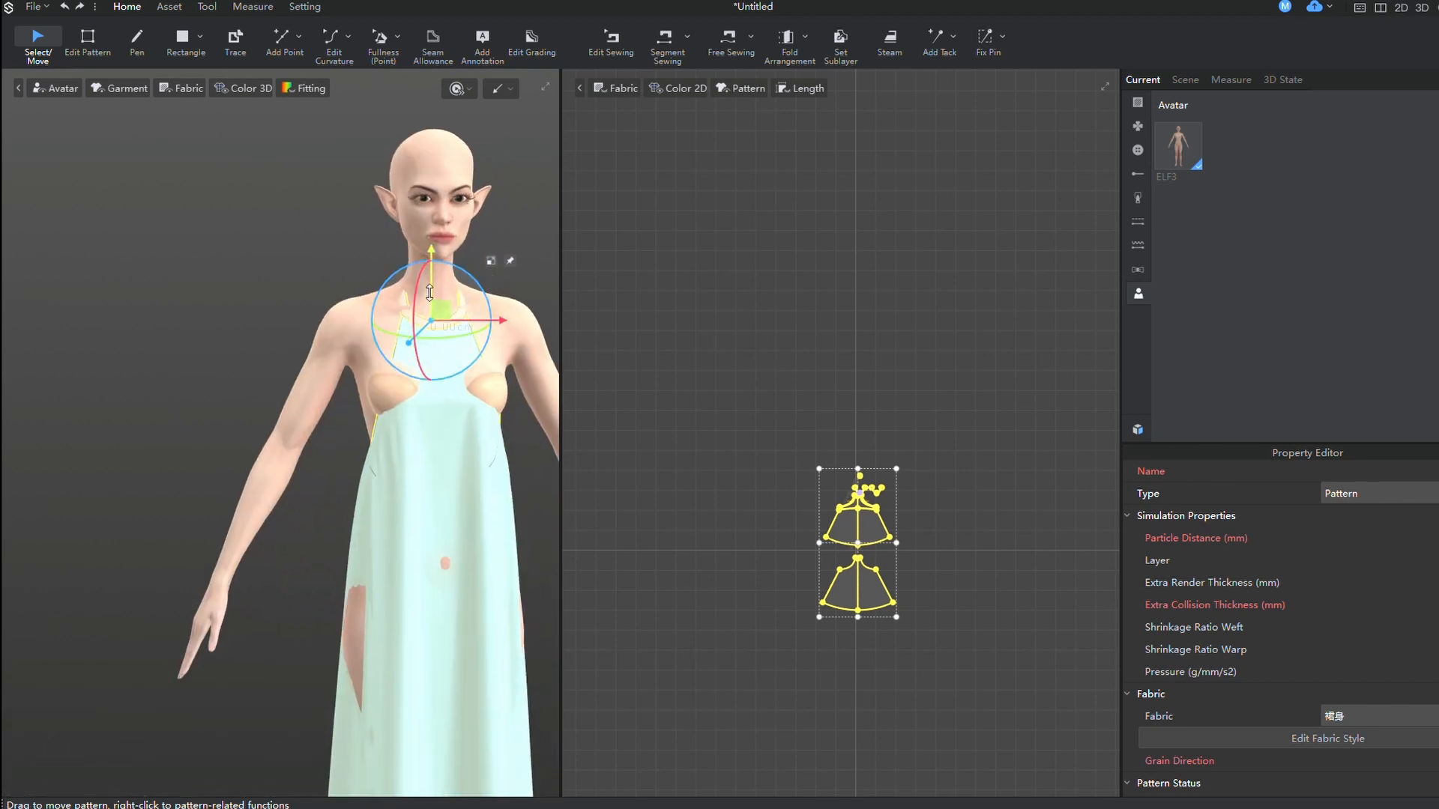
scroll(386, 450, "down", 2)
right_click(353, 450)
left_click(478, 356)
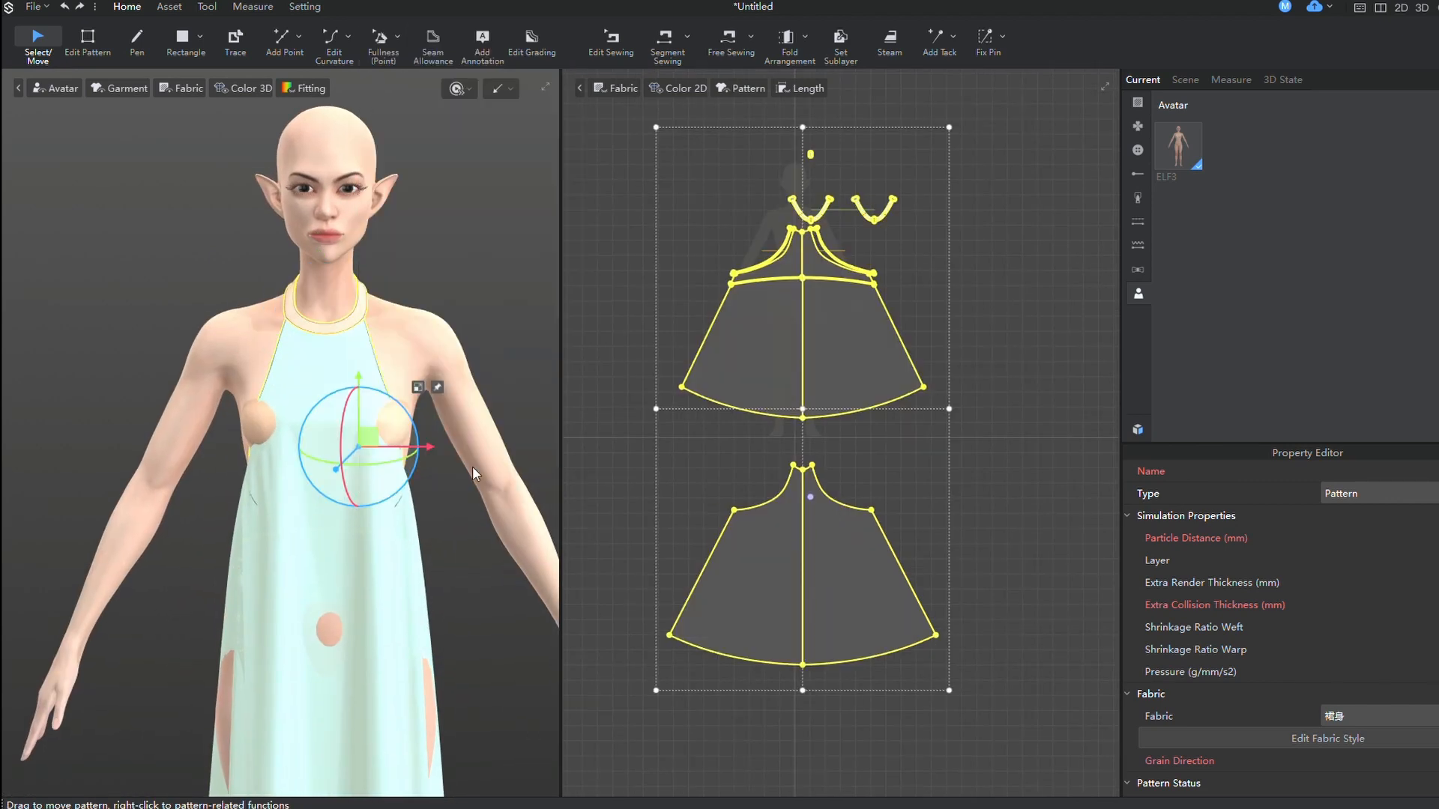
- Simulate the dress to drape it and hide the 2D pattern view
key("space")
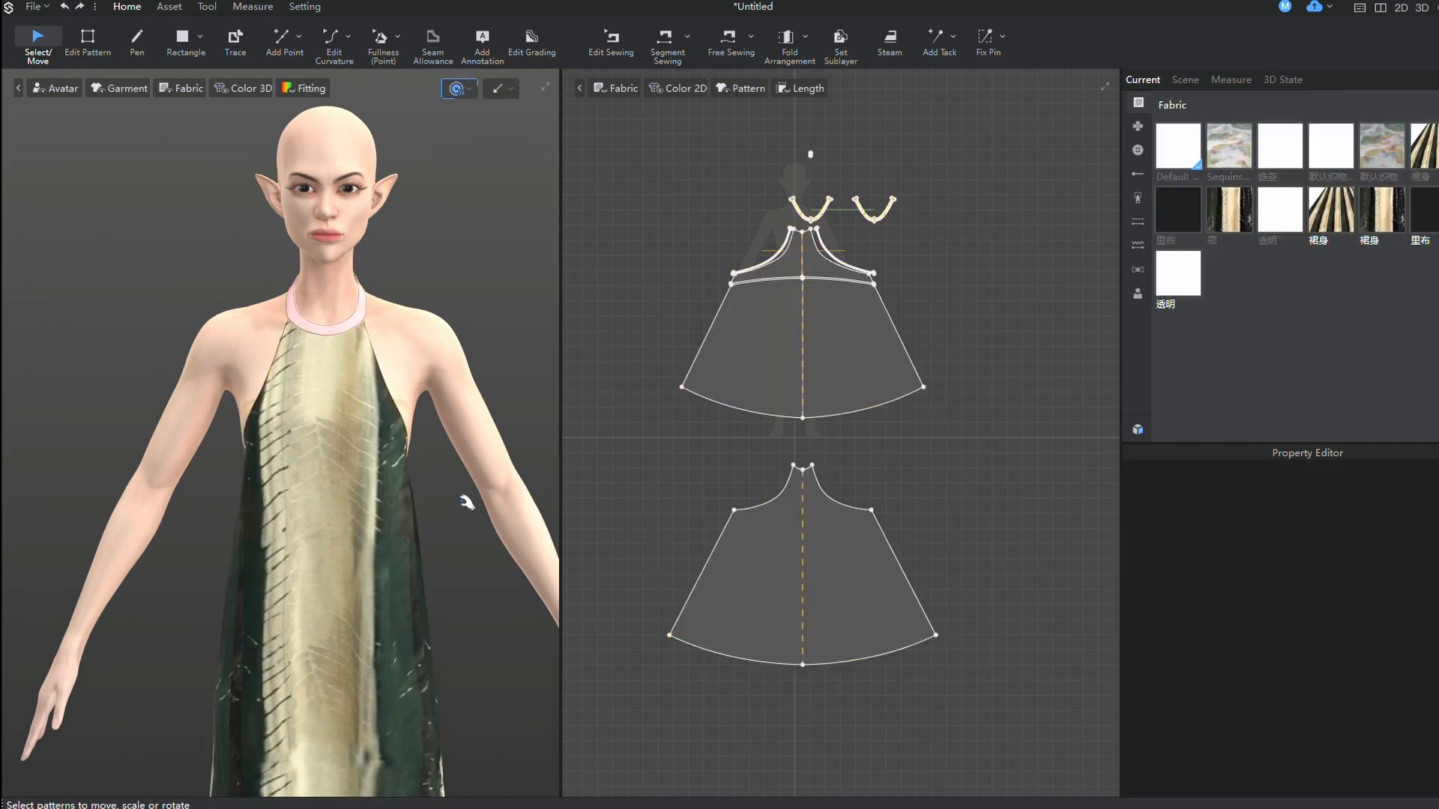
left_click(403, 461)
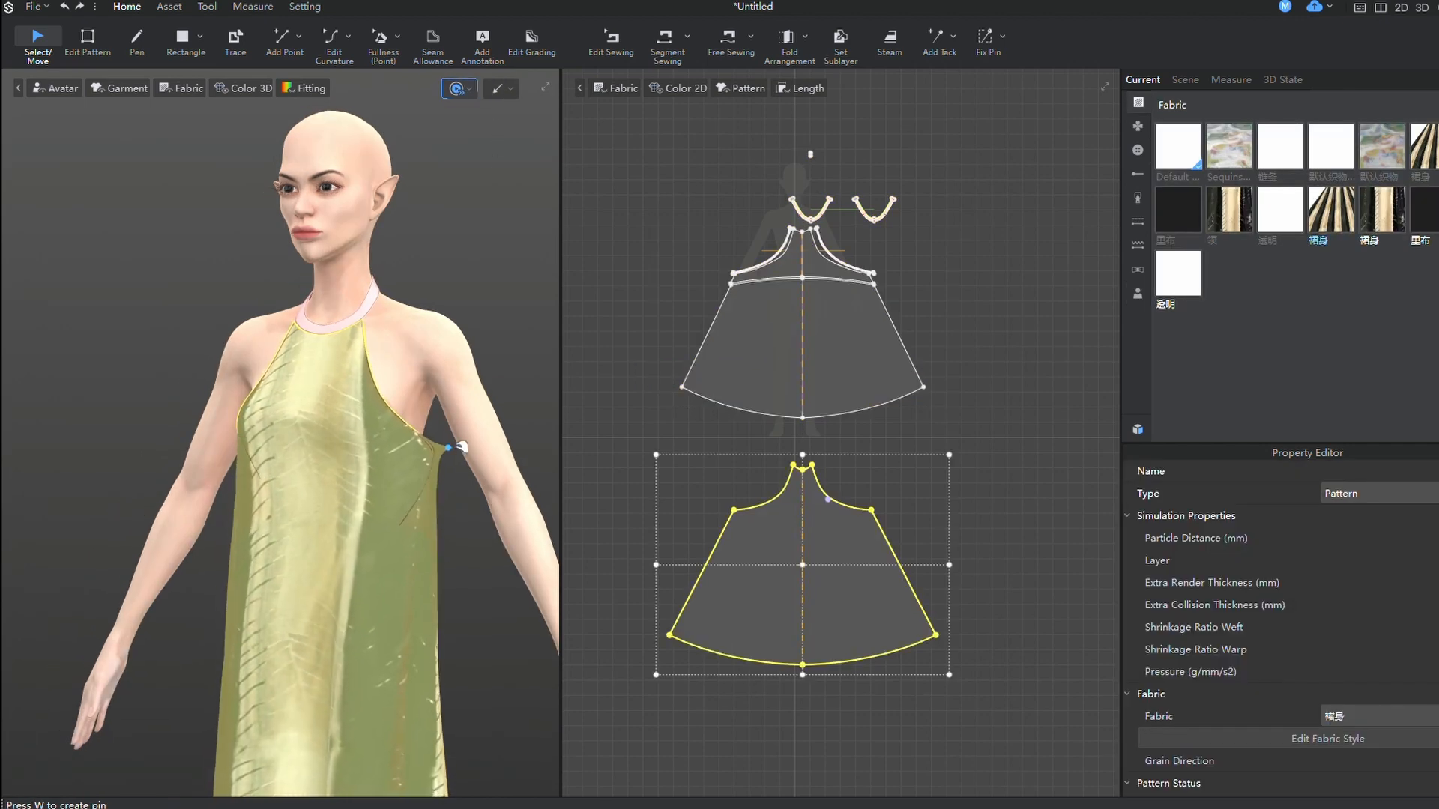
mouse_move(362, 454)
right_mouse_down()
mouse_move(391, 420)
mouse_move(450, 461)
mouse_move(467, 495)
mouse_move(518, 483)
right_mouse_up()
key("t")
left_click(127, 7)
- Apply the Nana_Without_Underwear skin from Avatar > Skin
left_click(1138, 428)
left_click(625, 273)
double_click(1012, 321)
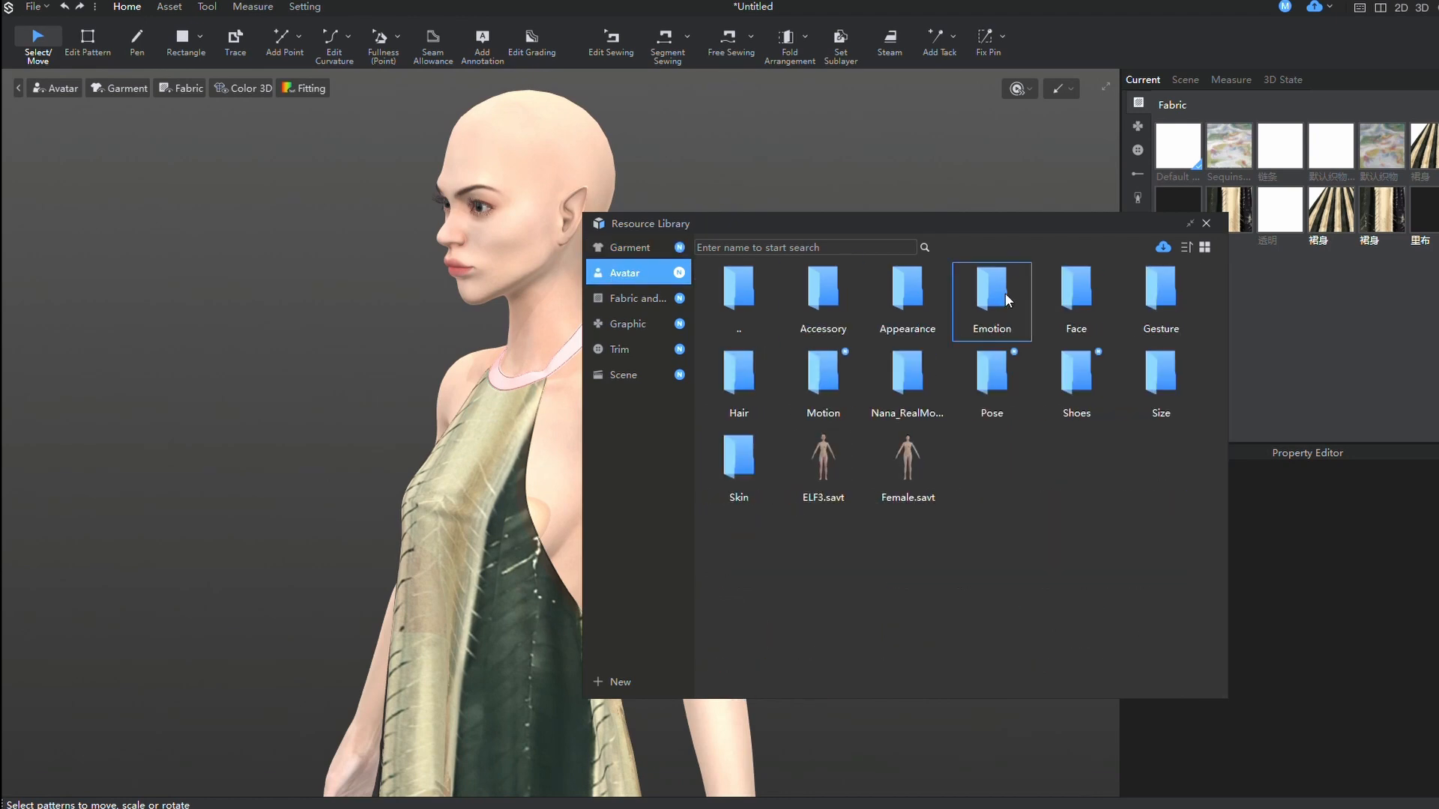
double_click(738, 478)
mouse_move(907, 380)
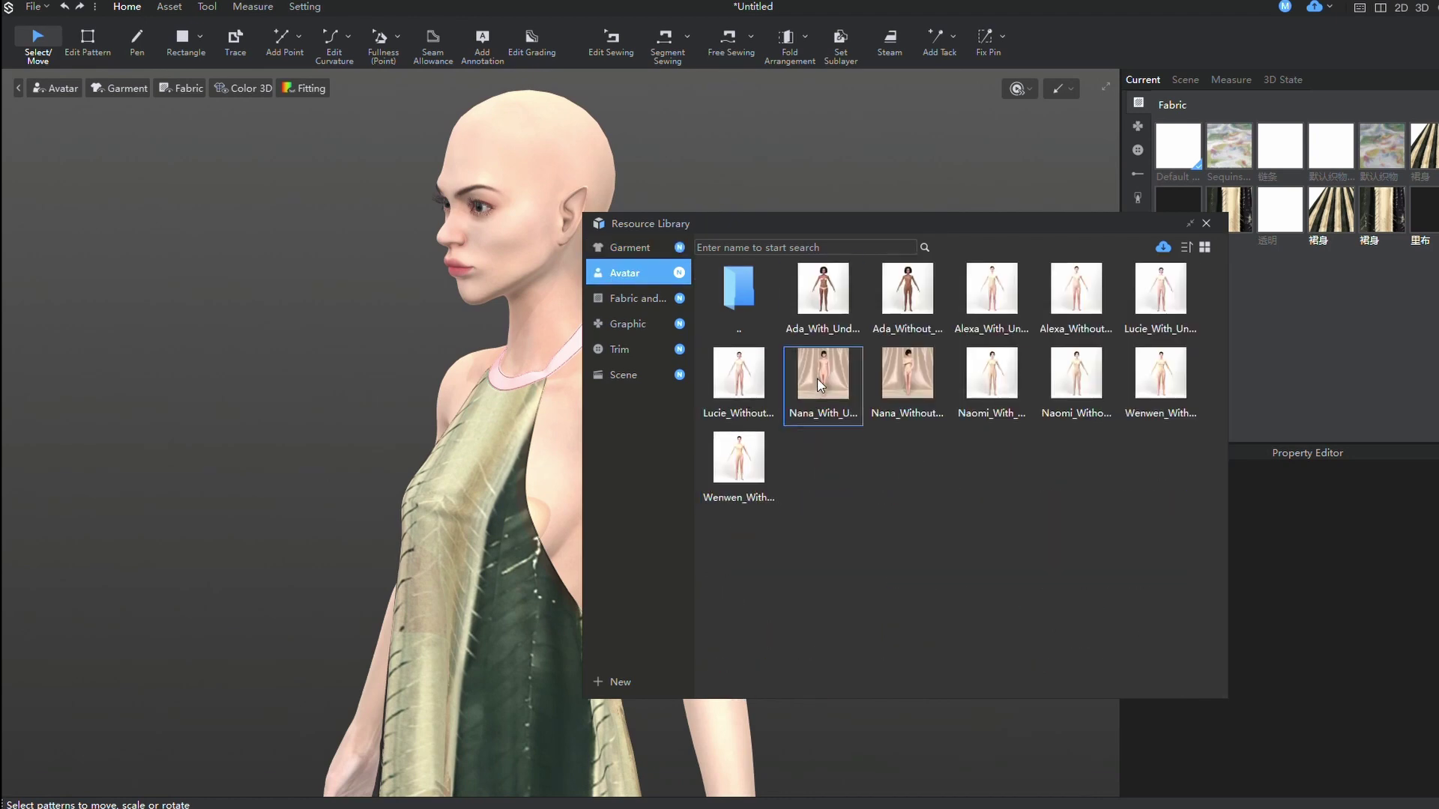
double_click(909, 380)
left_click(1207, 222)
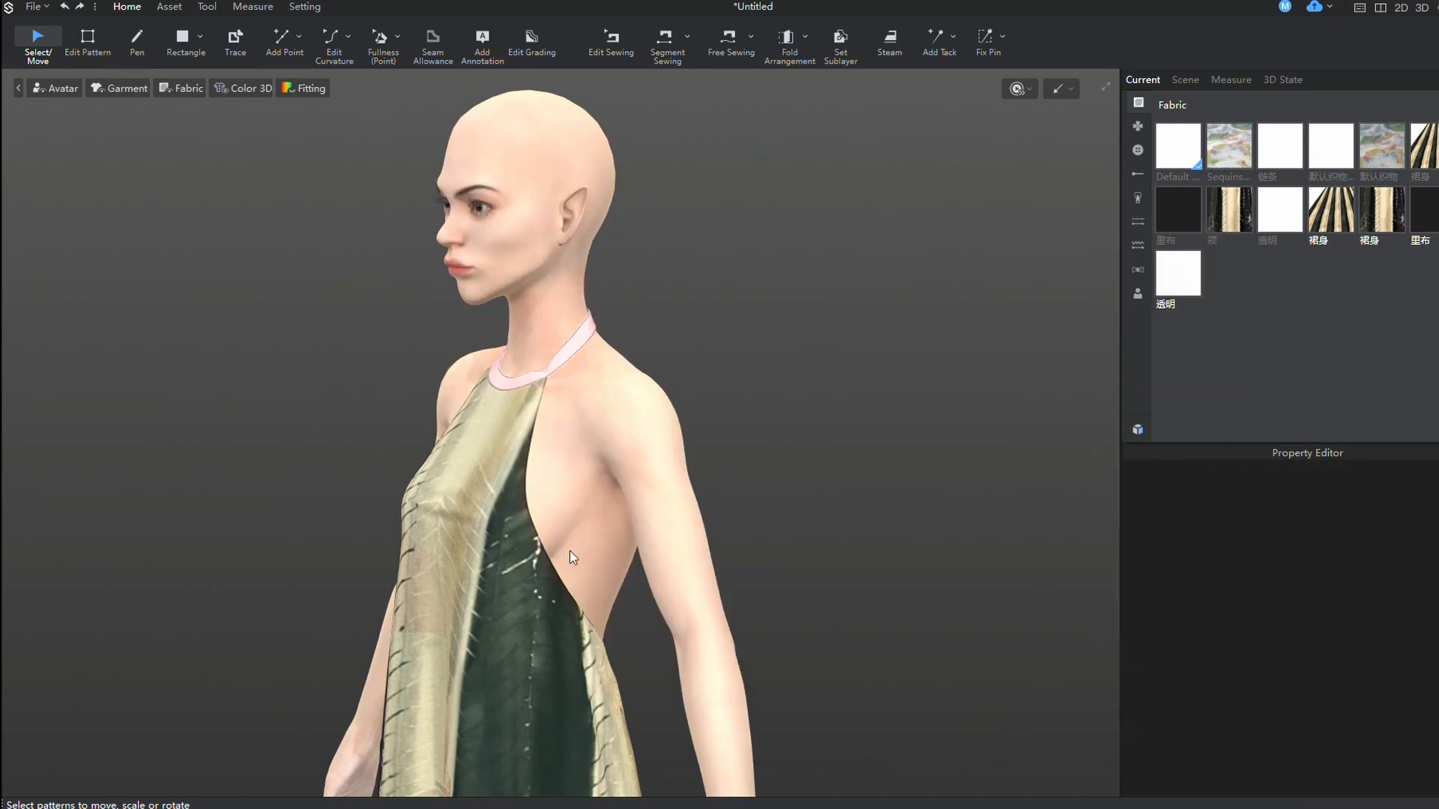
- Go to the Shoes folder and bring up the cloud download window for more assets
right_click_drag(840, 517, 777, 524)
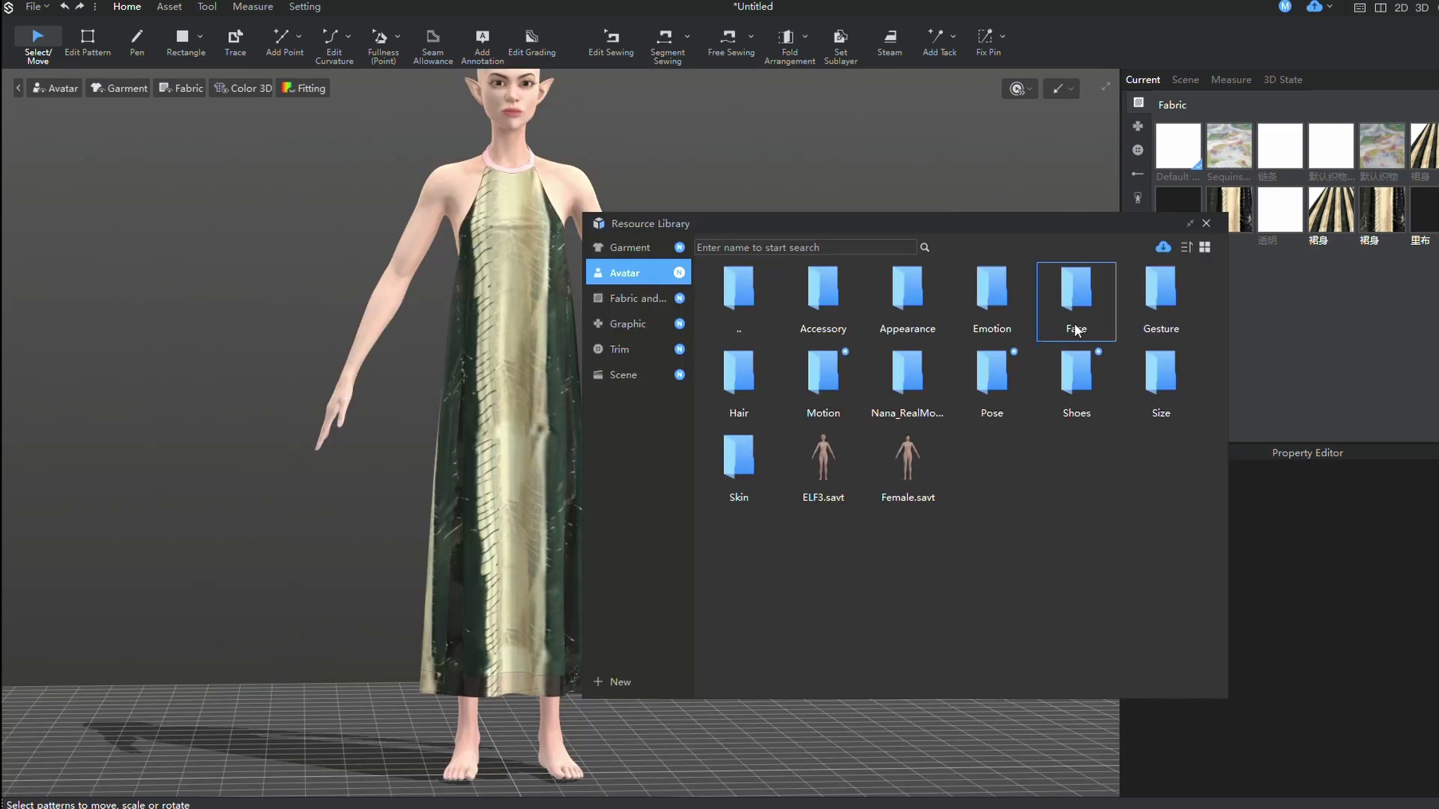
double_click(1077, 377)
left_click_drag(1131, 231, 1280, 236)
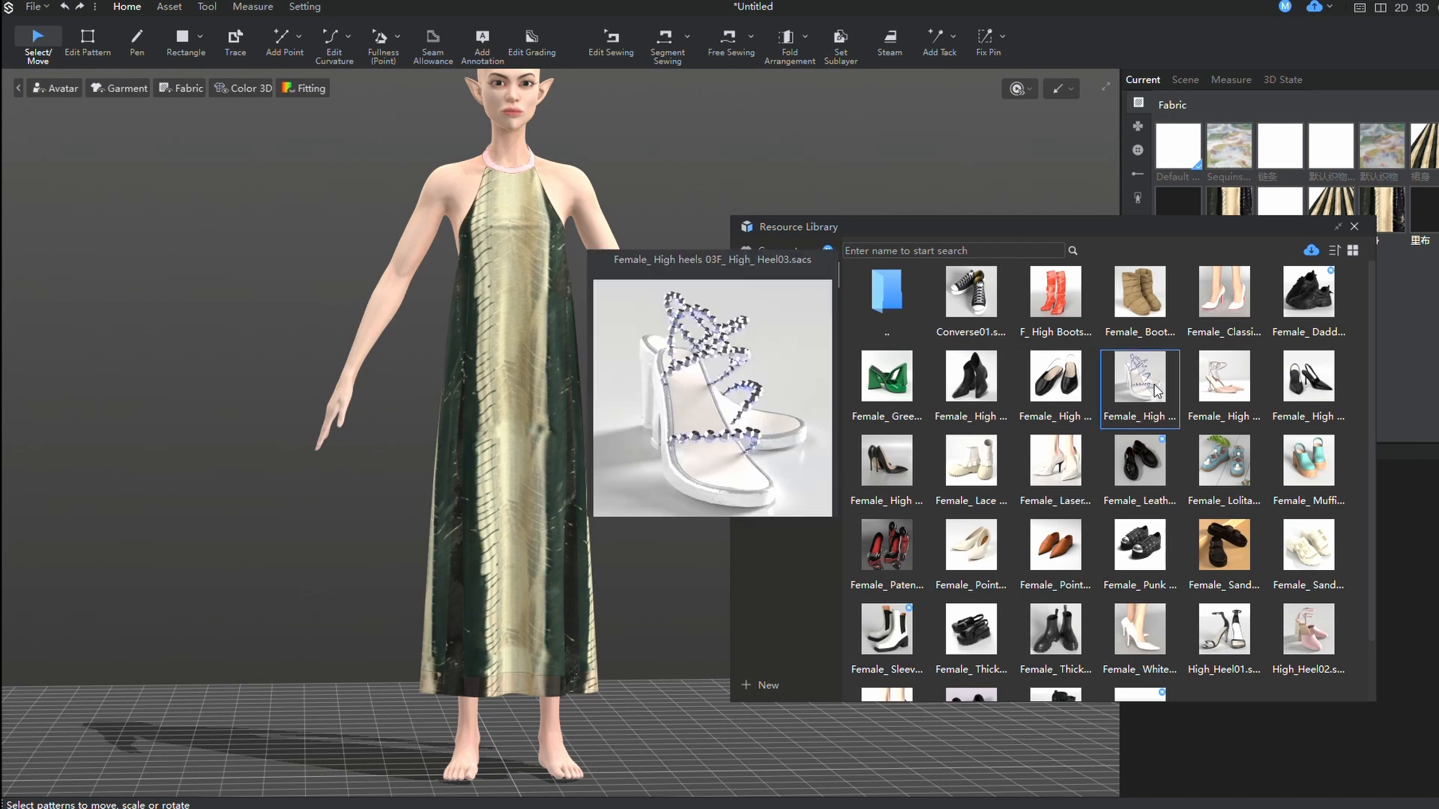
left_click_drag(1240, 228, 1198, 234)
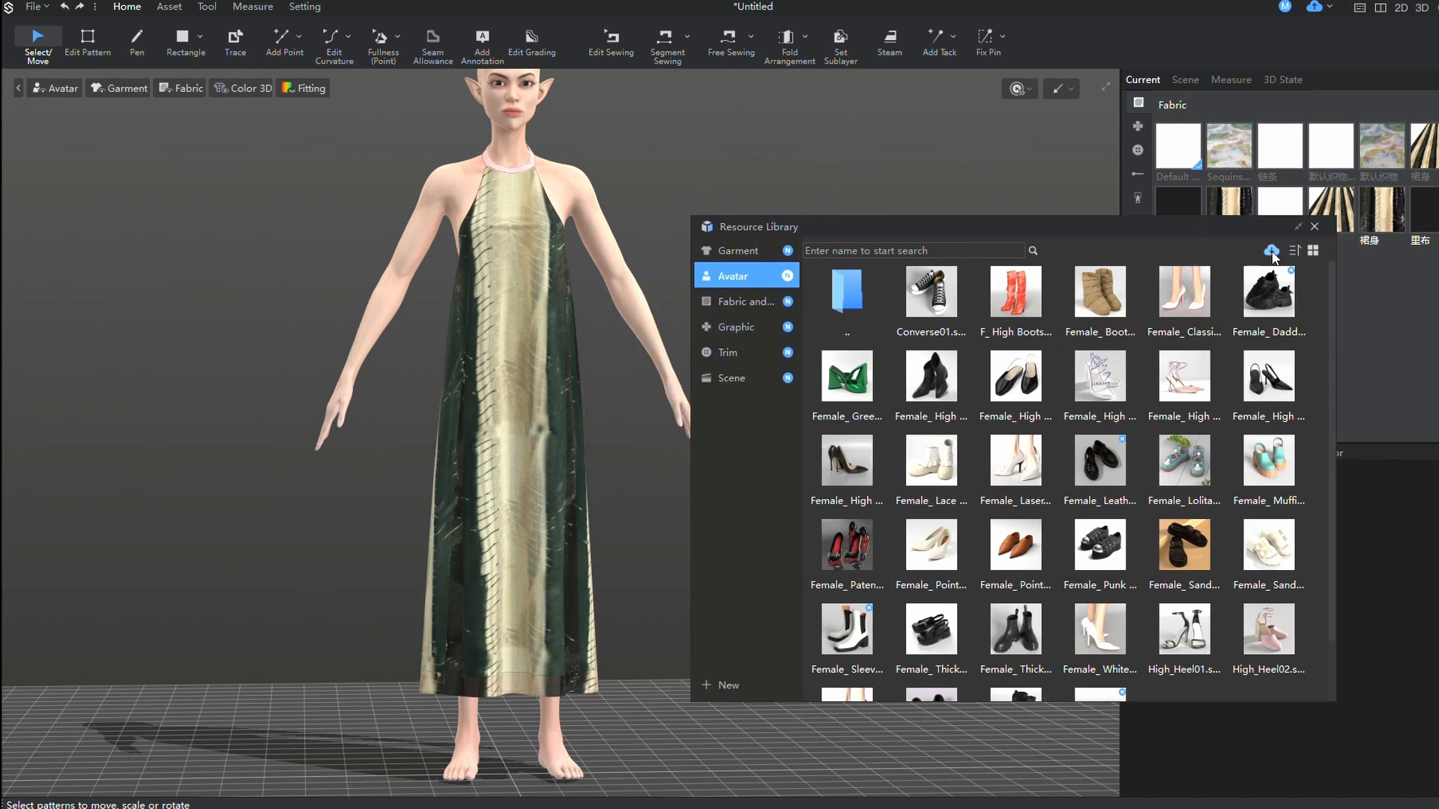
left_click(1265, 248)
scroll(793, 148, "down", 3)
scroll(816, 163, "up", 3)
scroll(919, 357, "down", 4)
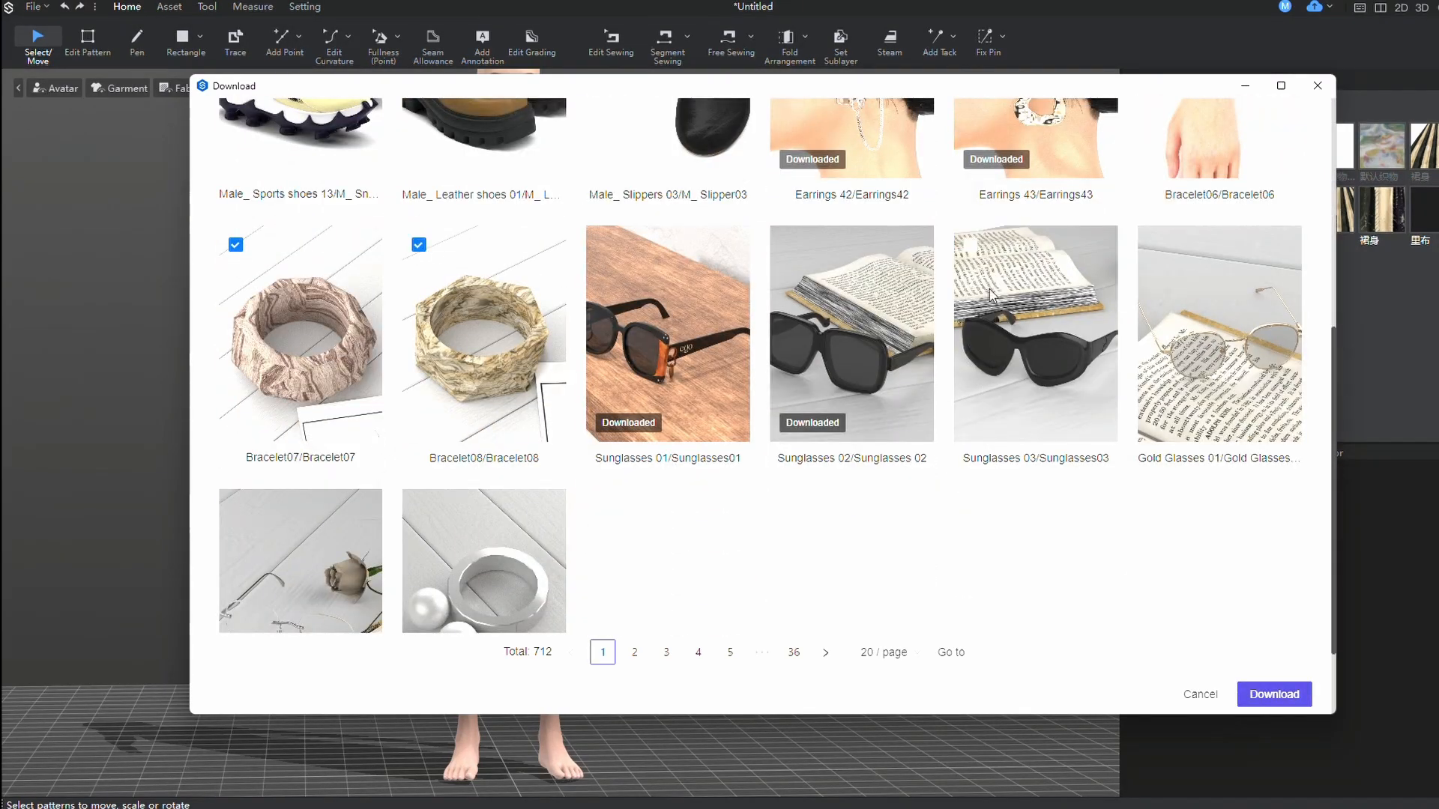
scroll(880, 518, "down", 1)
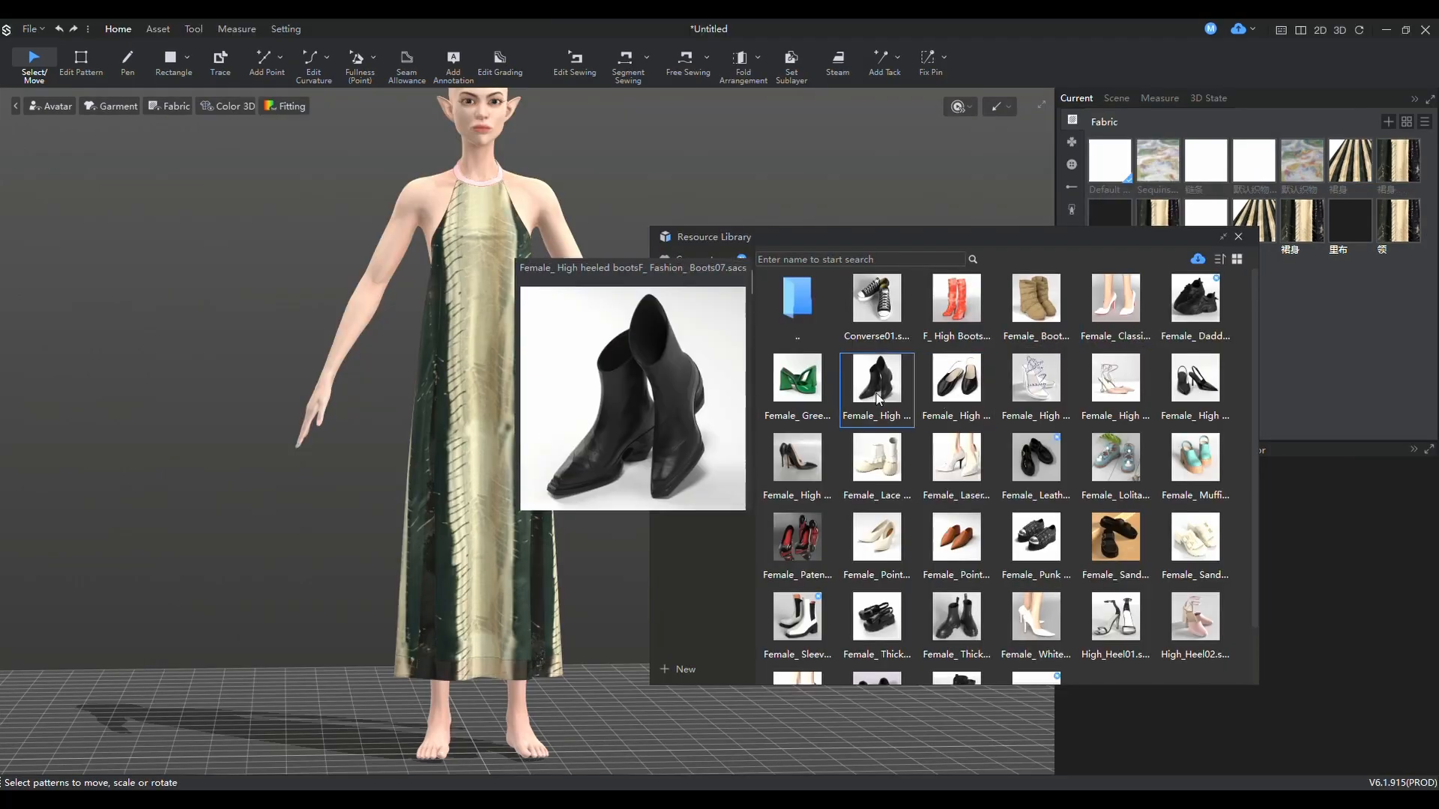
- Try the black asymmetric hairstyle, then settle on the dark-brown Back Comb style for the elf
left_click_drag(531, 765, 531, 762)
mouse_move(531, 762)
right_mouse_down()
mouse_move(556, 632)
mouse_move(626, 473)
right_mouse_up()
double_click(845, 379)
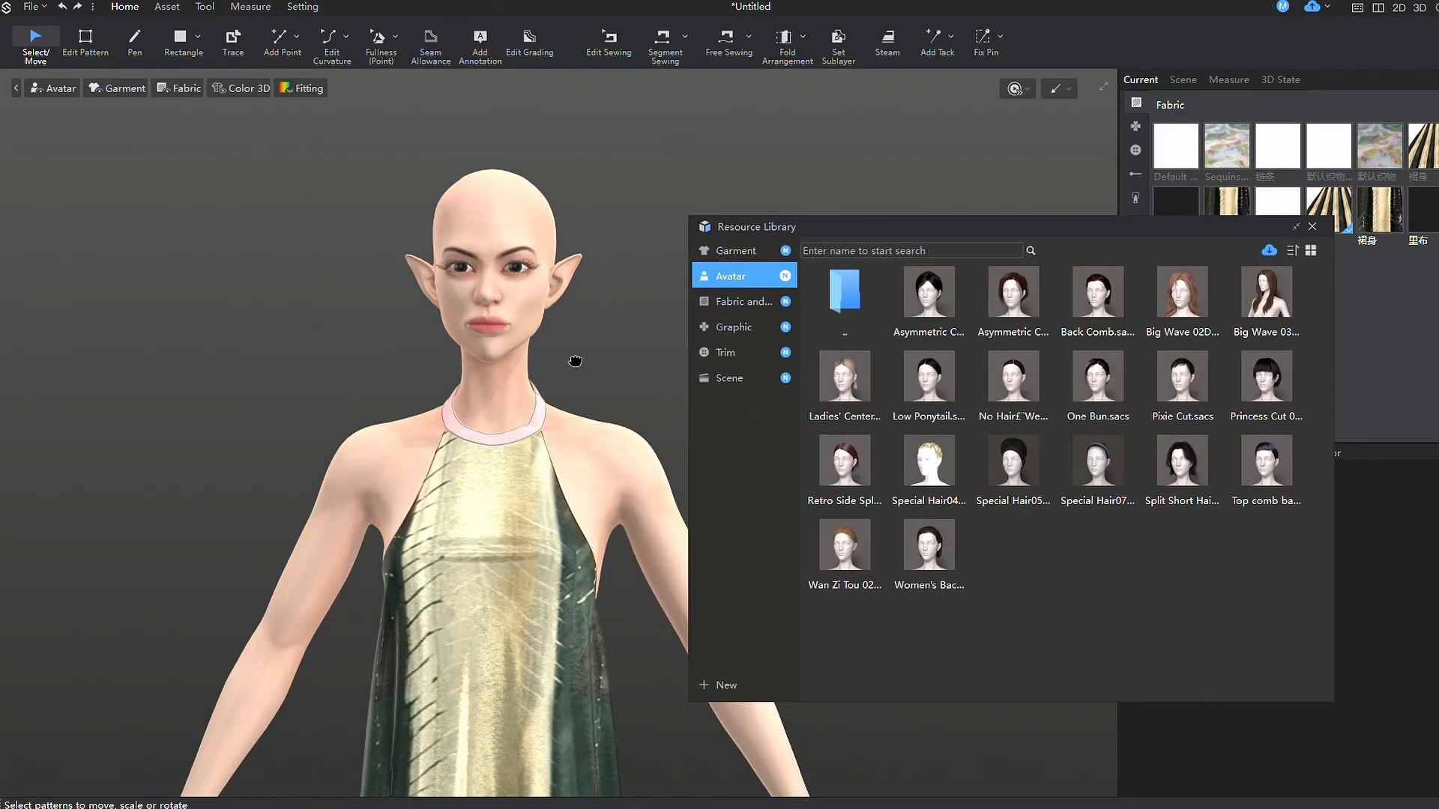
left_click_drag(928, 297, 514, 459)
right_click_drag(605, 424, 692, 425)
double_click(1068, 295)
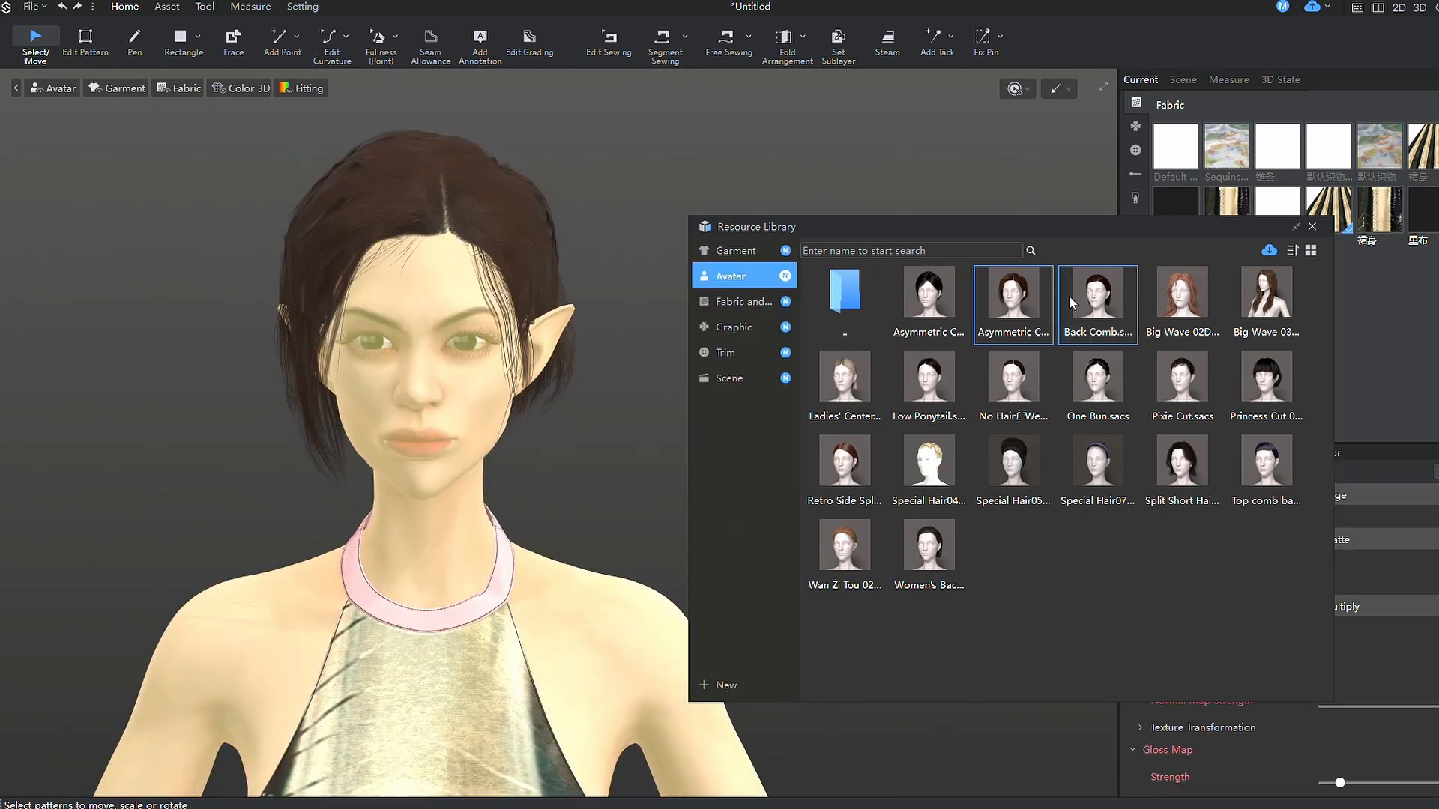
- Go back up to the avatar resources and browse into the Motion folder of animations
double_click(846, 293)
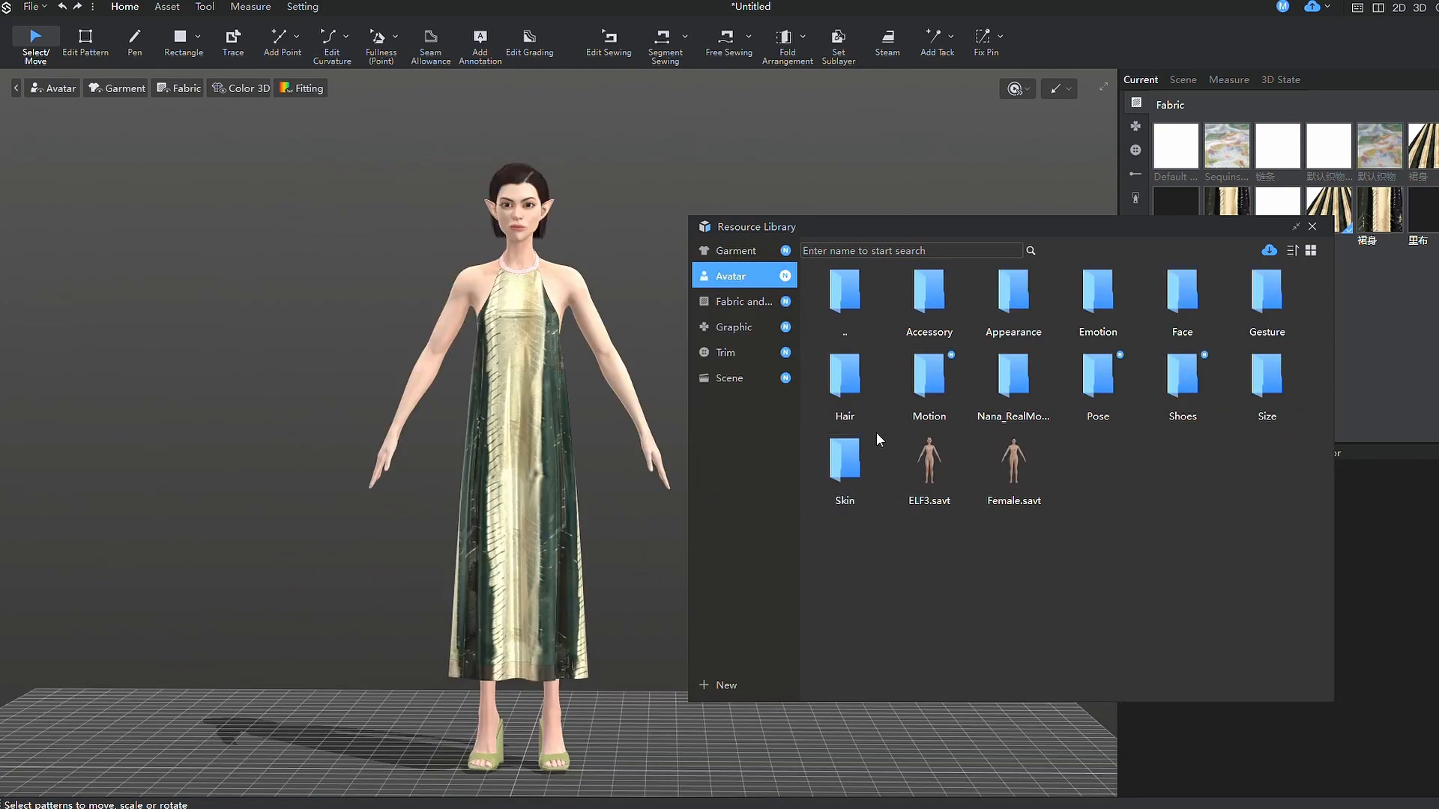
double_click(928, 383)
scroll(1058, 672, "down", 2)
scroll(1058, 672, "up", 1)
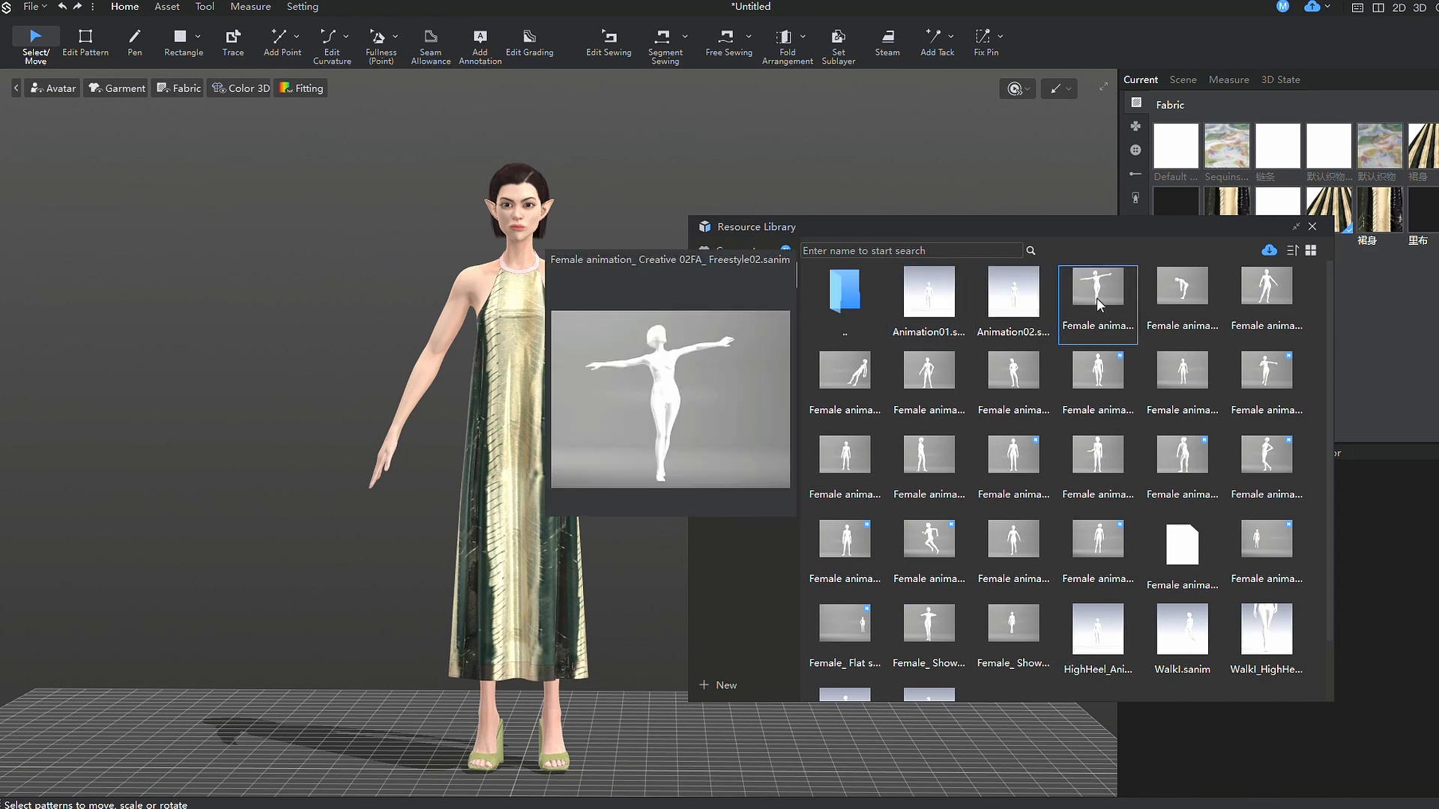
mouse_move(928, 375)
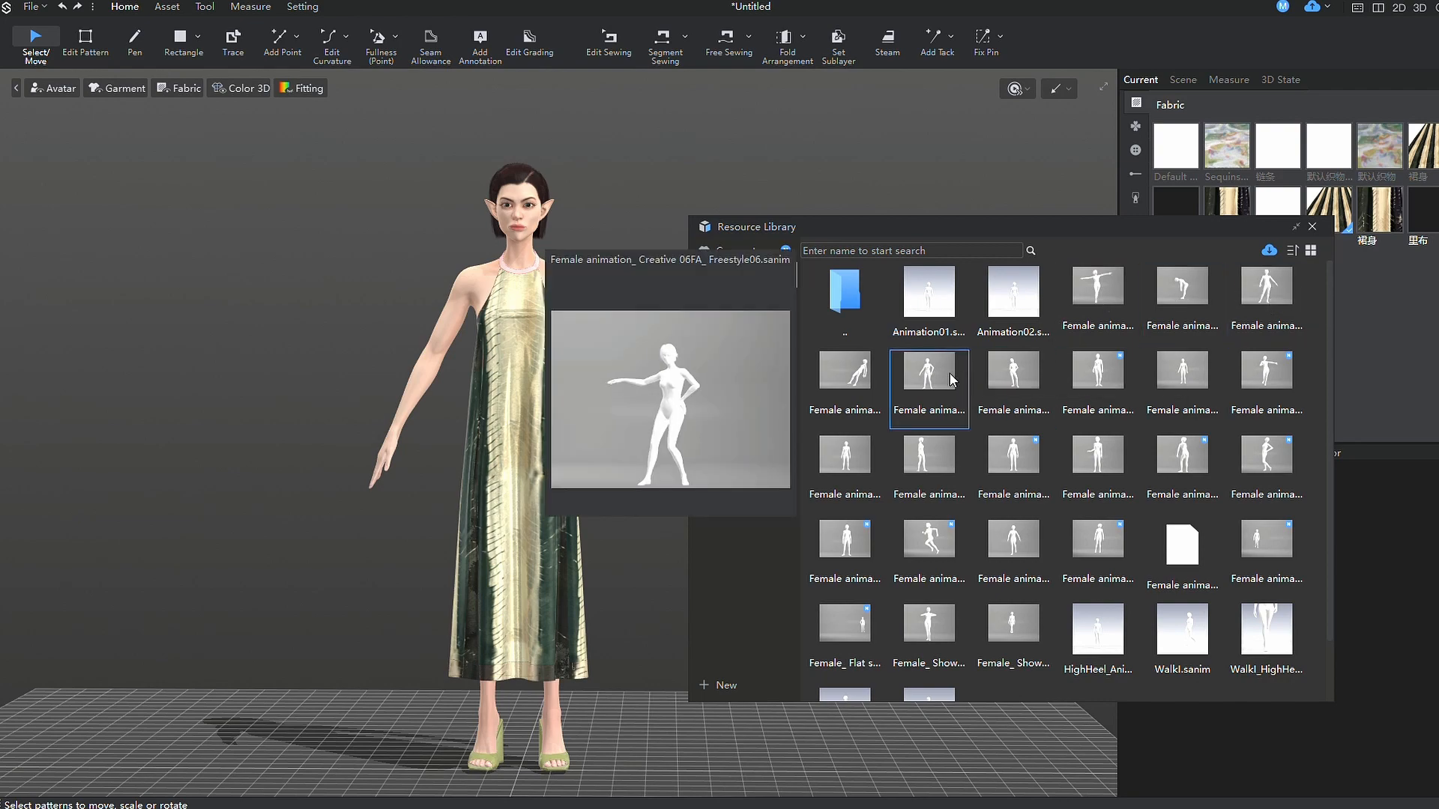
- Load the Female Creative 08 FA_Freestyle08 motion onto the ELF3 avatar's timeline track
double_click(1101, 374)
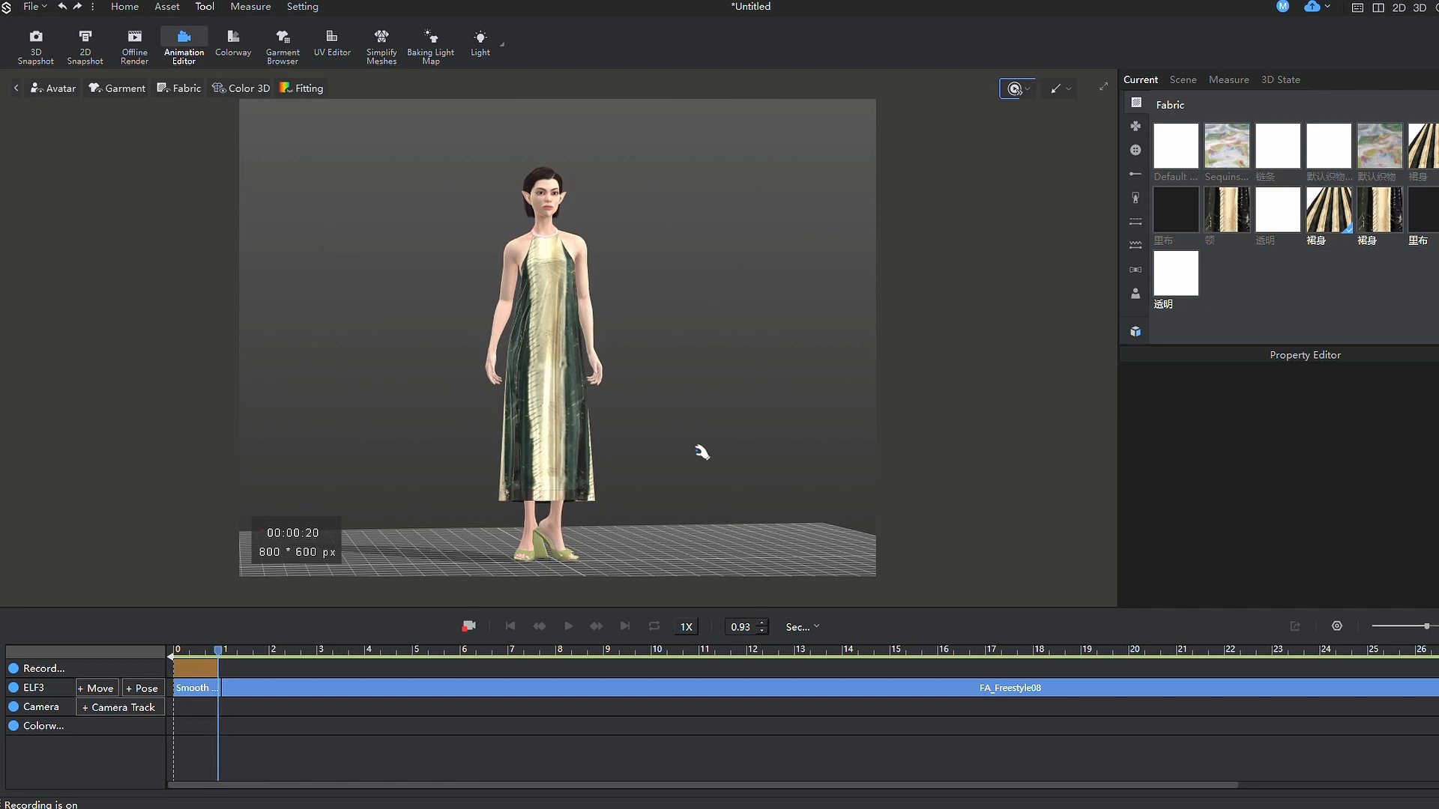
- Leave the Animation Editor and recolour the pearl-heeled pumps to dark green 0B6608
right_click_drag(645, 448, 720, 450)
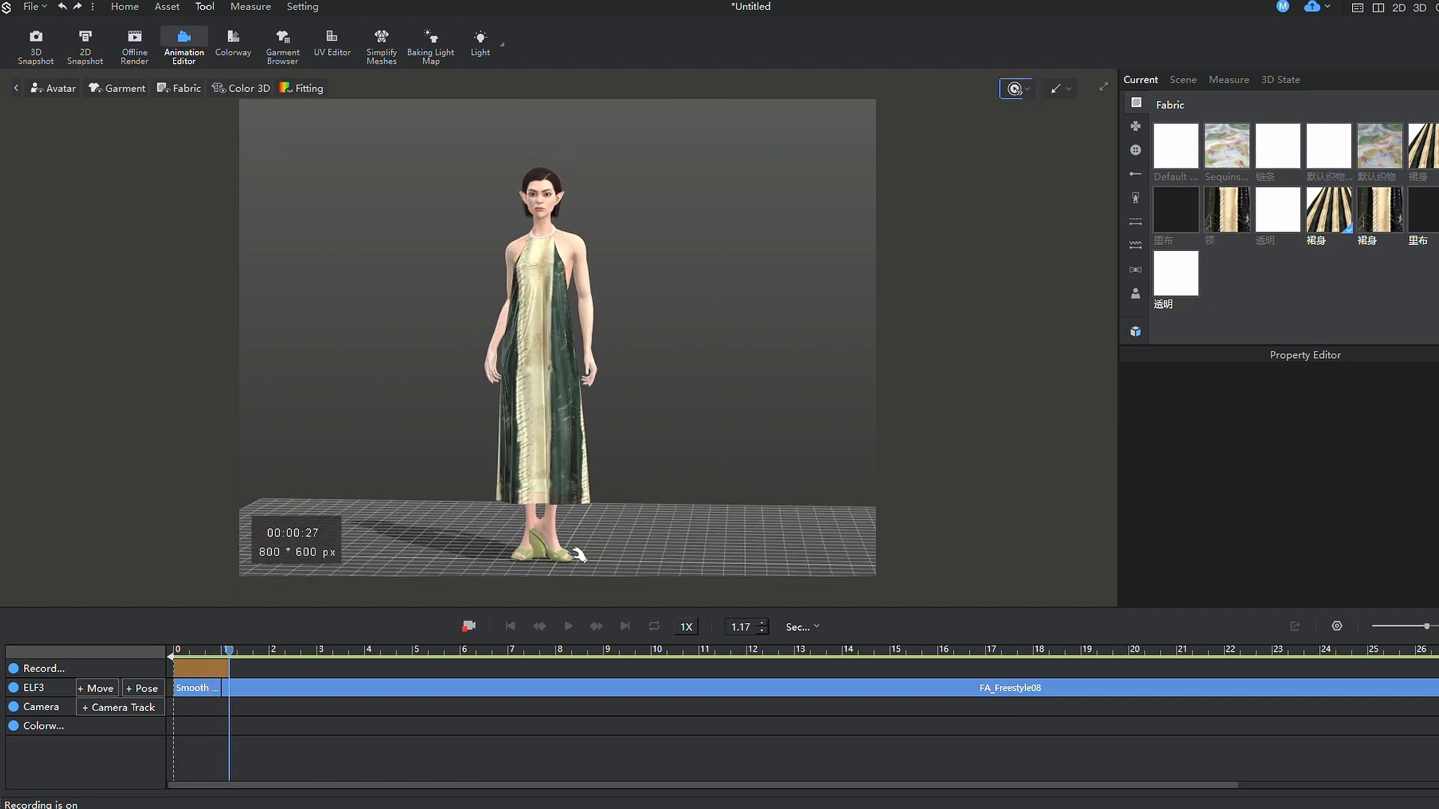
scroll(536, 415, "up", 5)
scroll(535, 415, "up", 3)
scroll(577, 392, "up", 3)
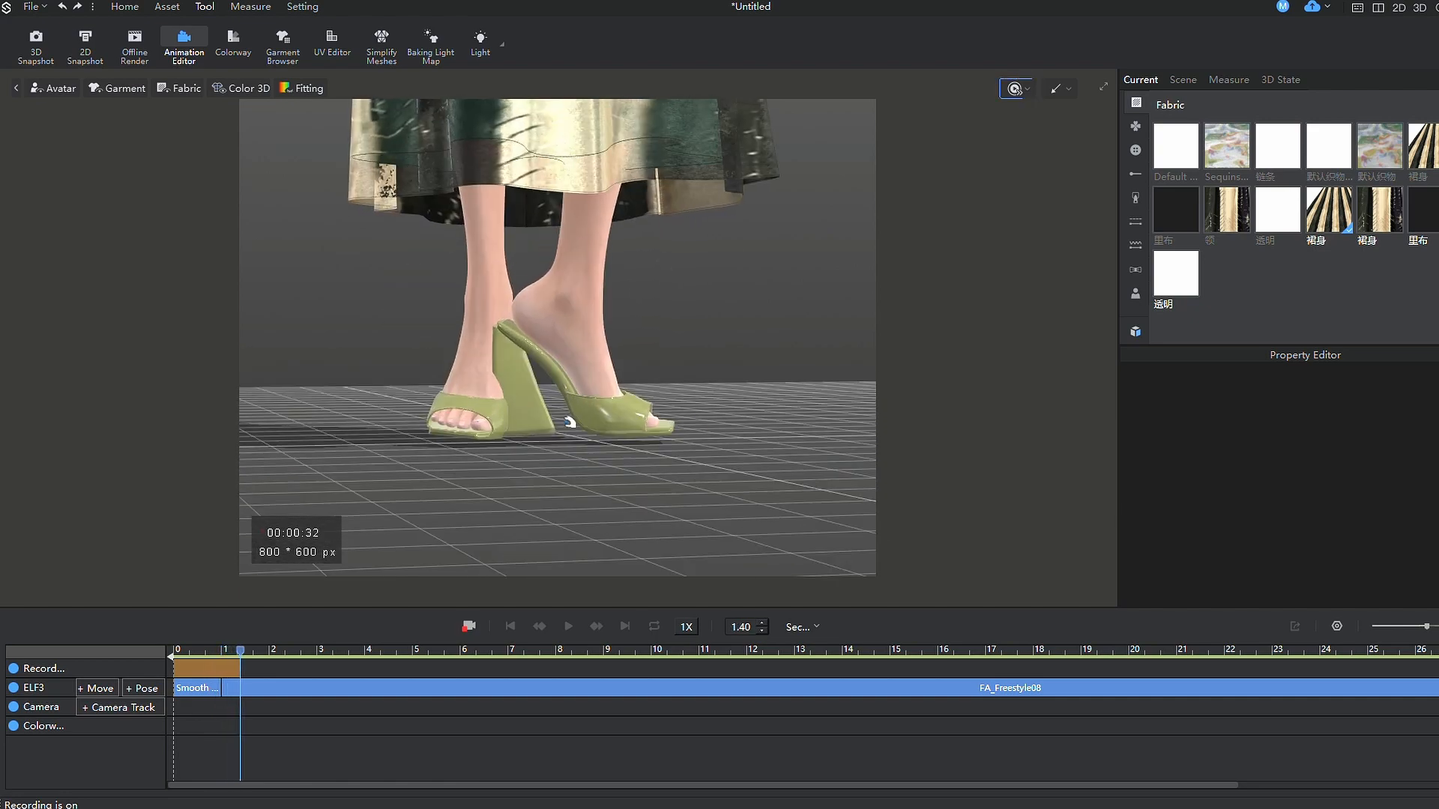
scroll(585, 438, "down", 3)
key("Escape")
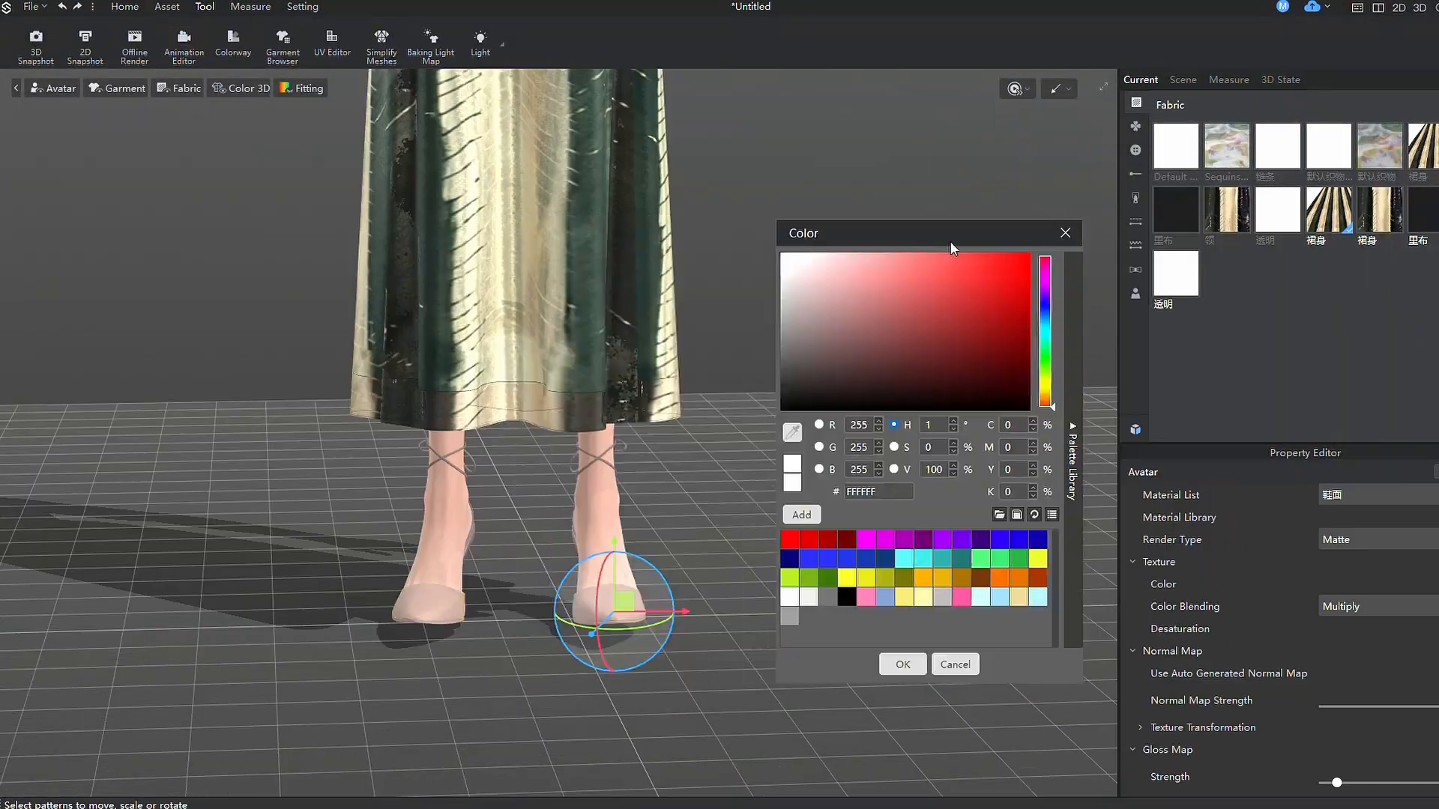
left_click(906, 578)
left_click(1054, 360)
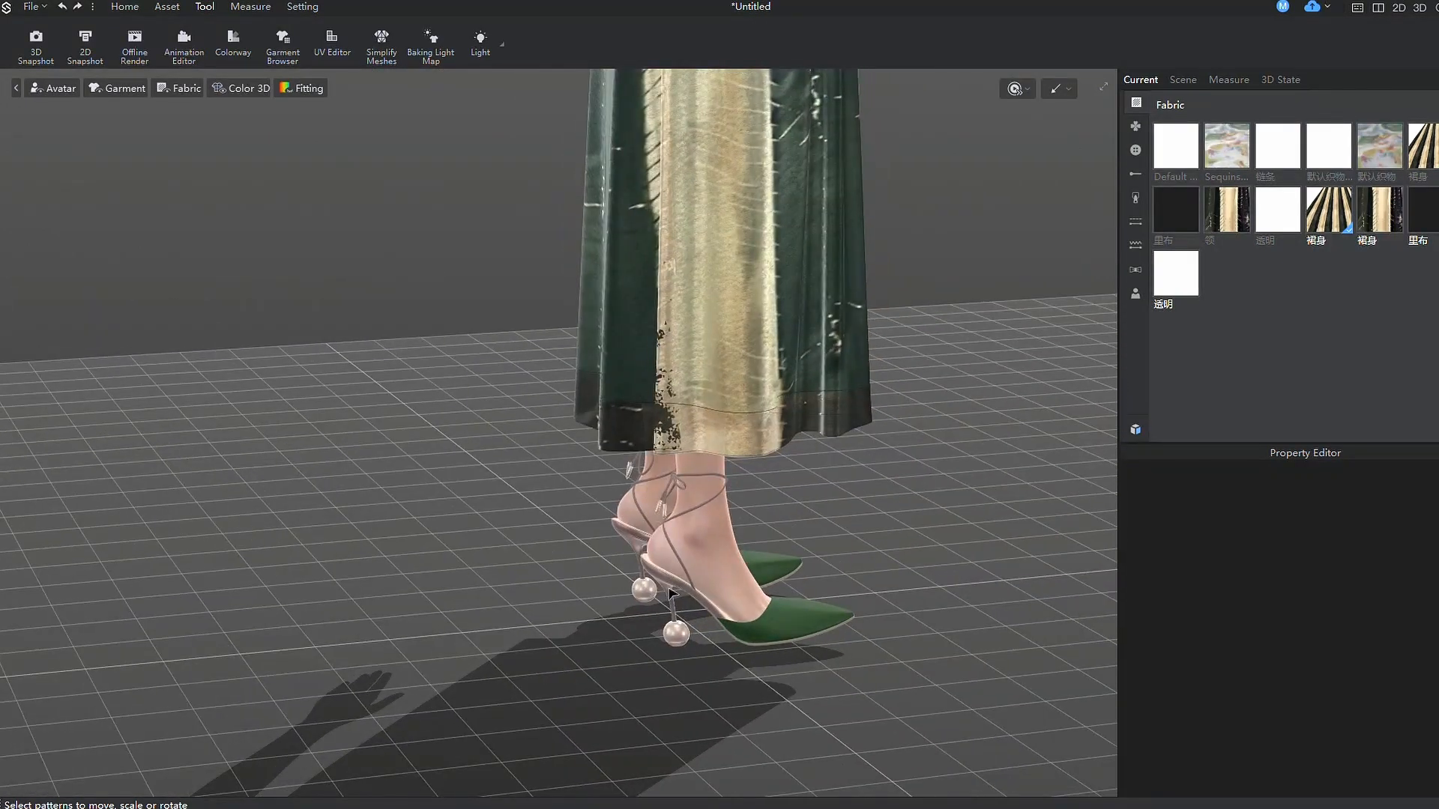
left_click(671, 594)
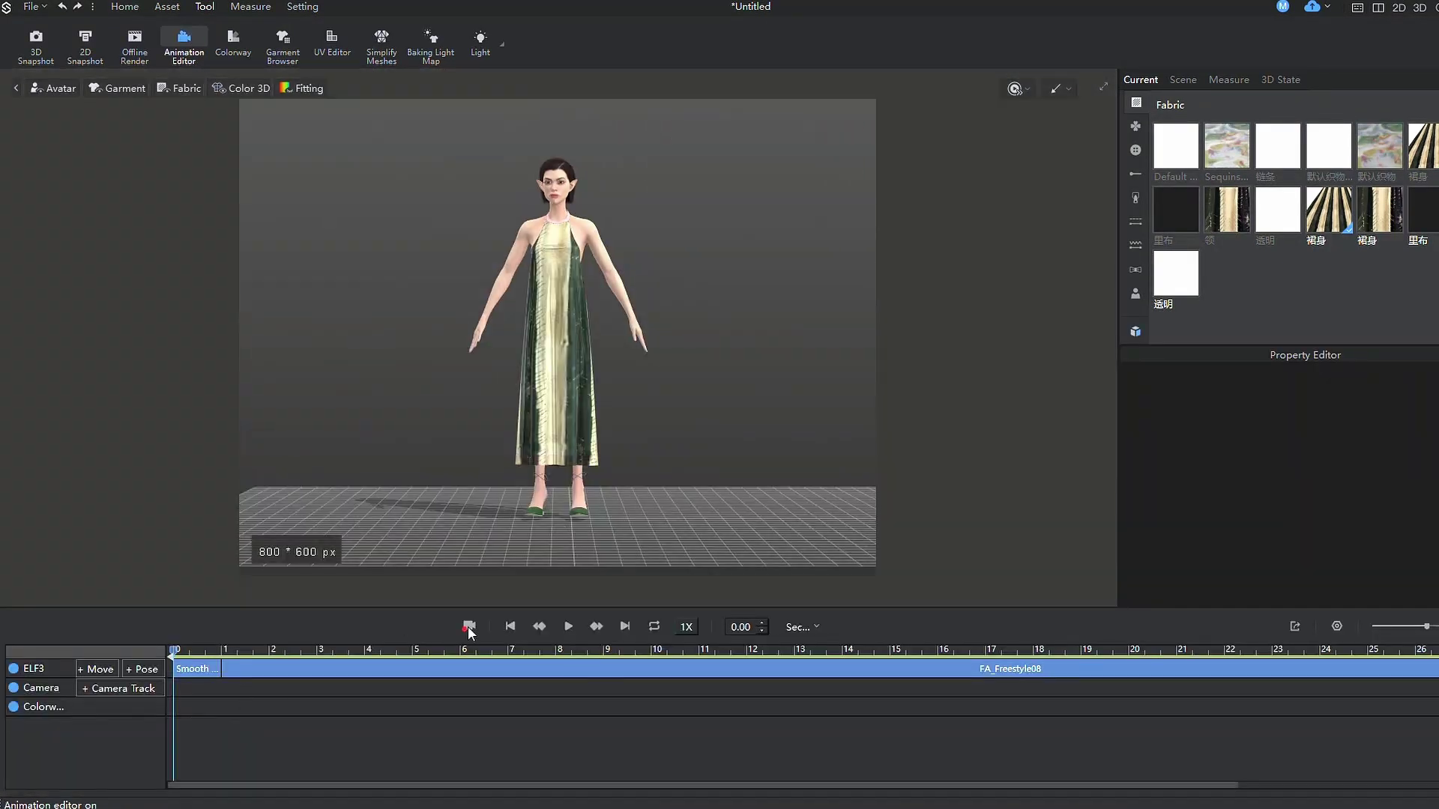
- Record a camera move zooming onto the avatar's feet and panning back up to the head
left_click(470, 628)
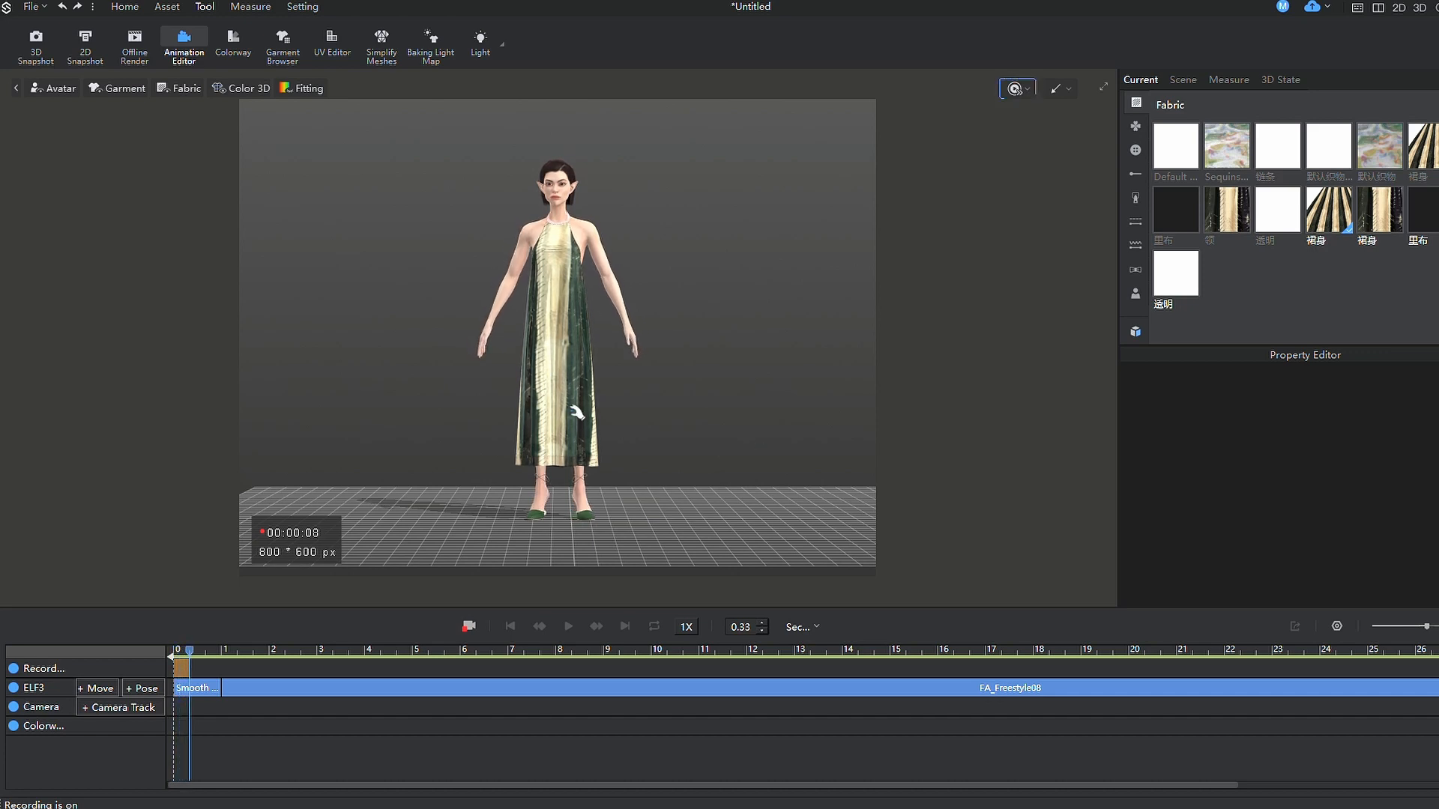
scroll(567, 446, "up", 3)
scroll(608, 427, "up", 3)
scroll(647, 407, "up", 3)
scroll(686, 387, "up", 2)
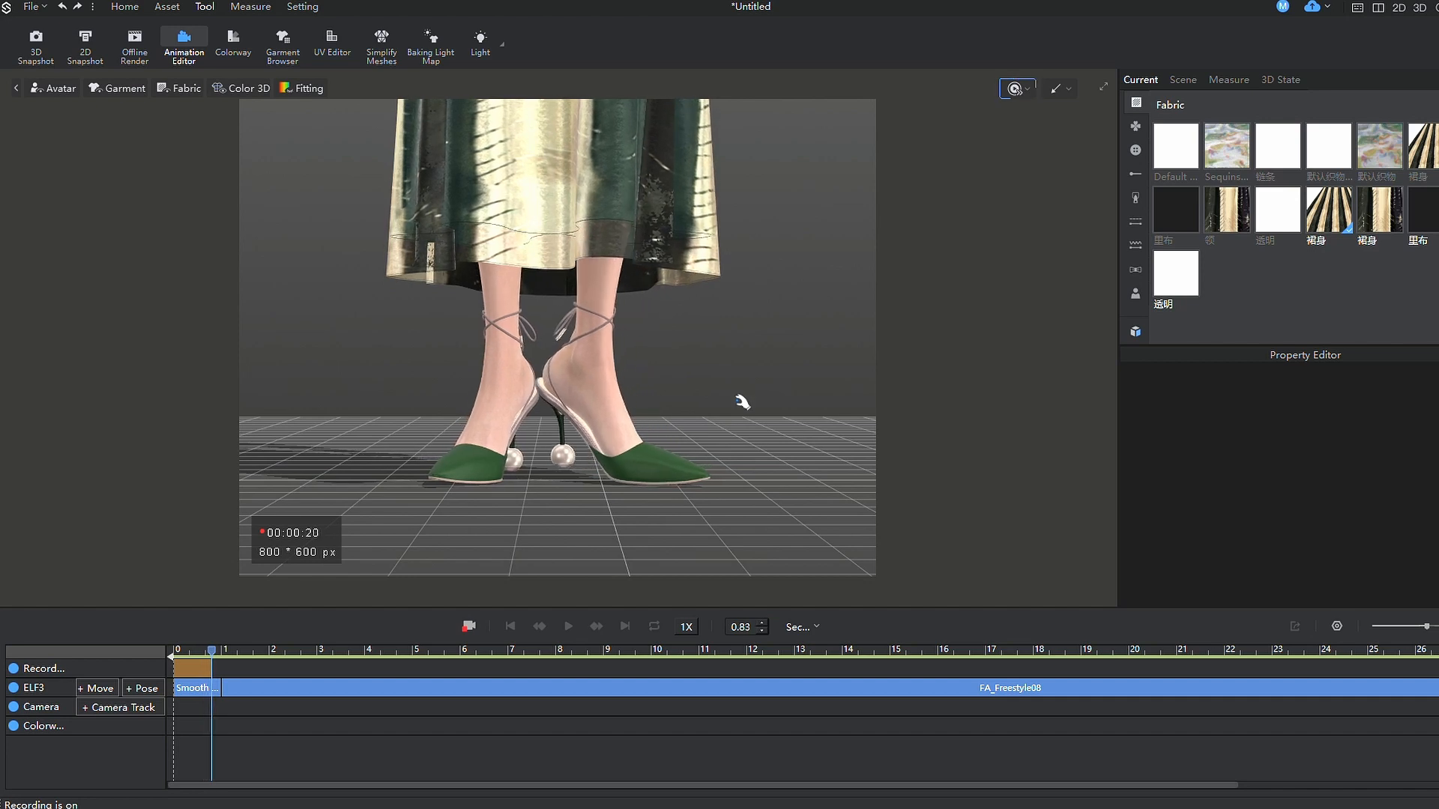
right_click_drag(574, 504, 631, 508)
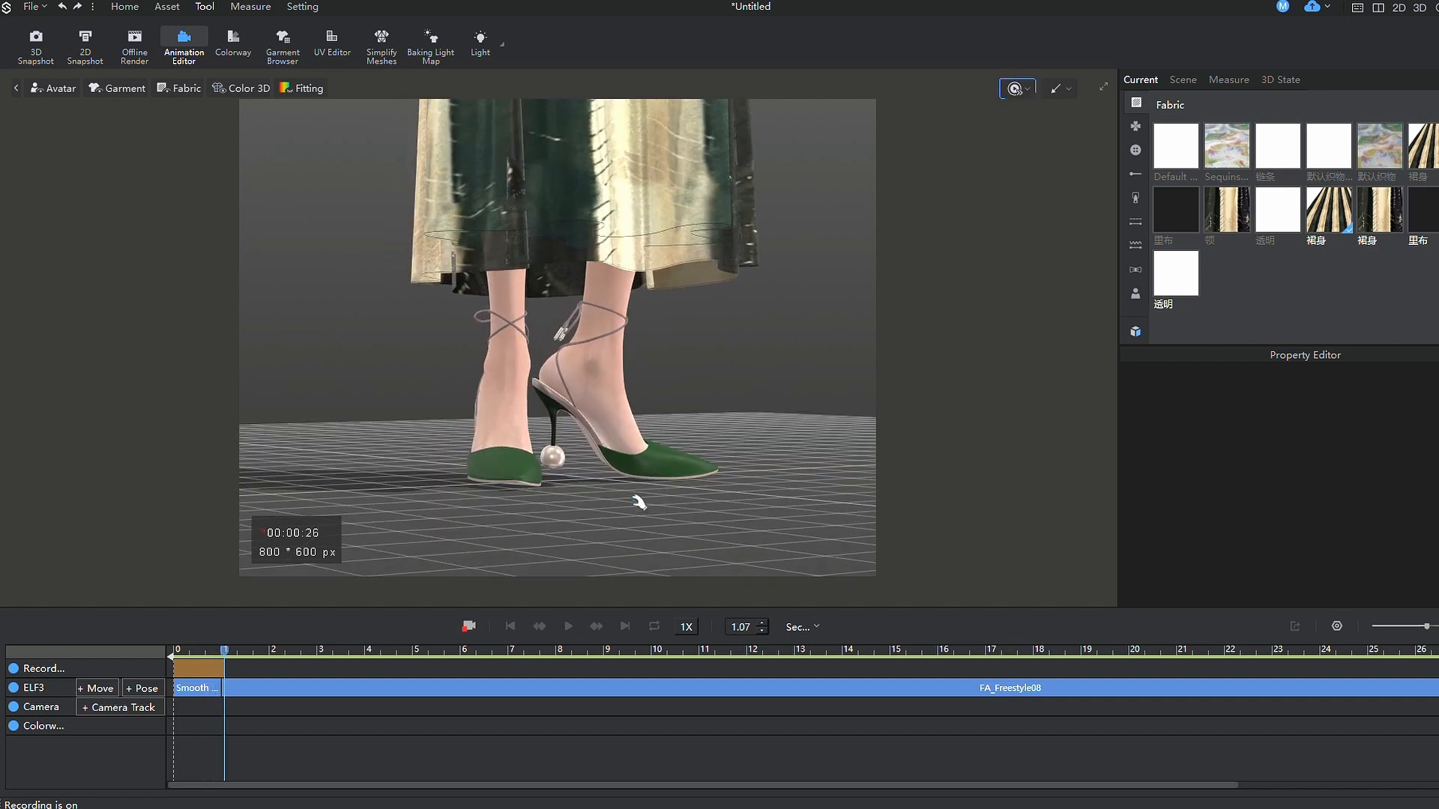
scroll(640, 501, "down", 3)
scroll(617, 478, "down", 3)
middle_click_drag(616, 477, 608, 517)
scroll(584, 383, "up", 3)
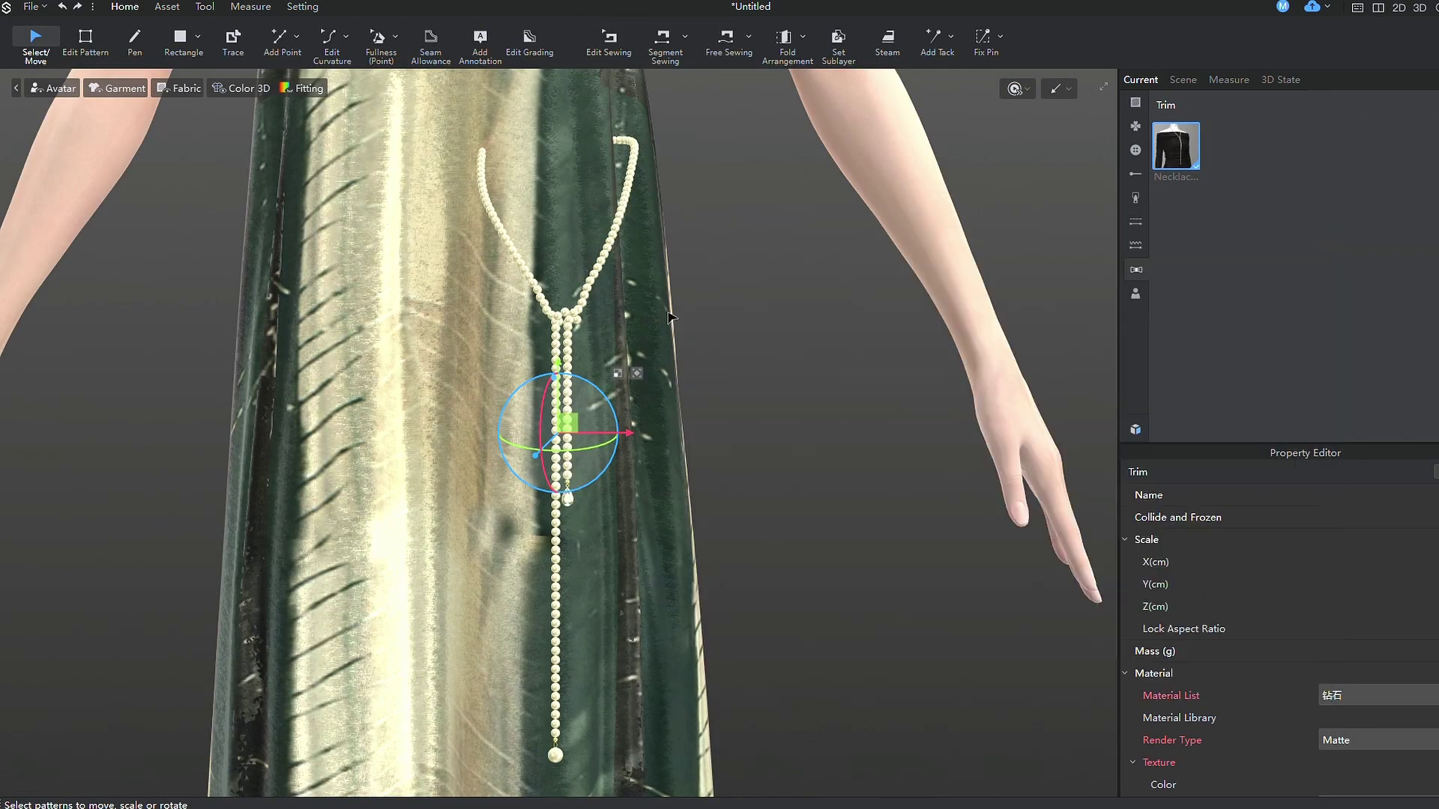
scroll(642, 623, "down", 2)
scroll(641, 621, "down", 2)
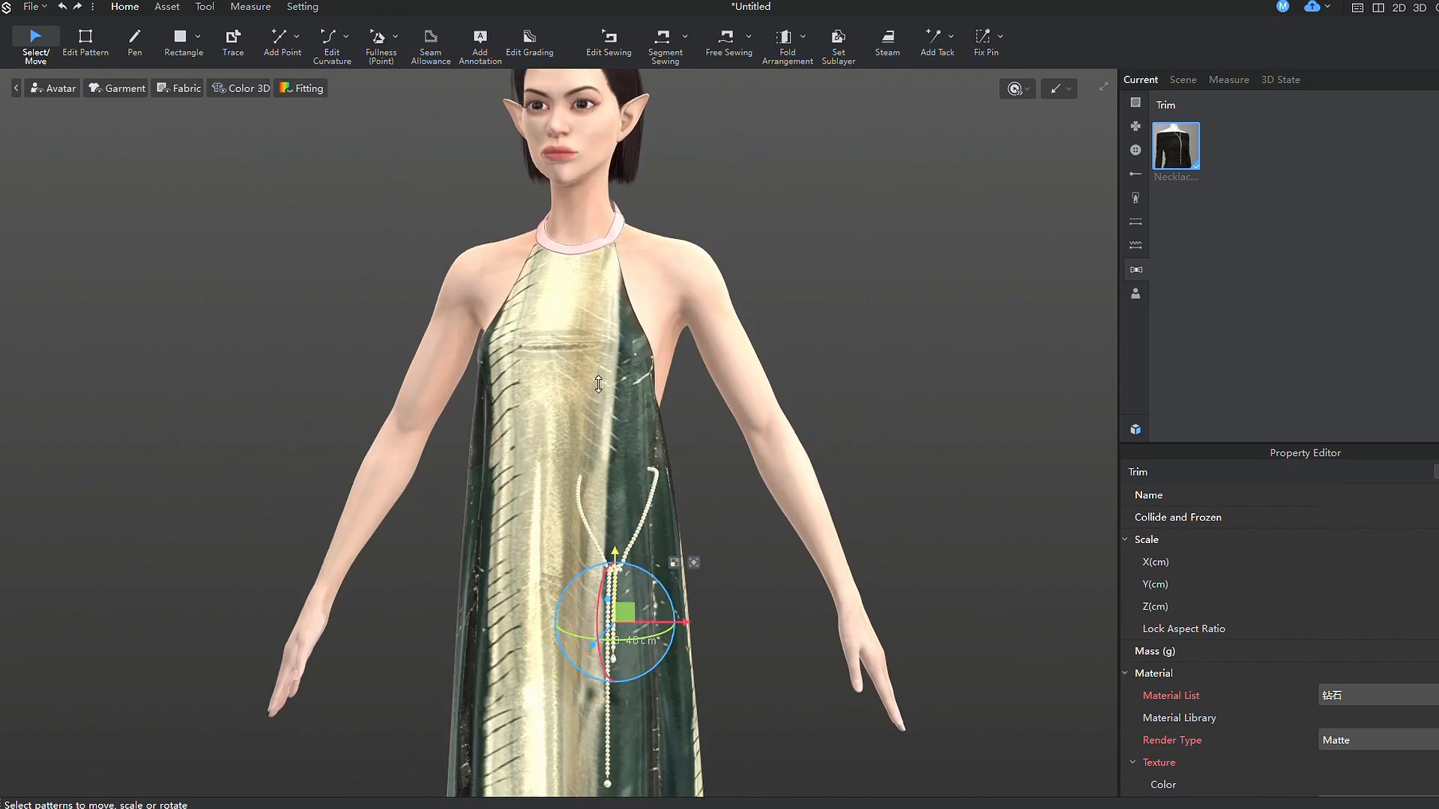
- Move the pearl necklace from the waist up to the neck and centre it on the chest
left_click_drag(597, 350, 596, 228)
key("4")
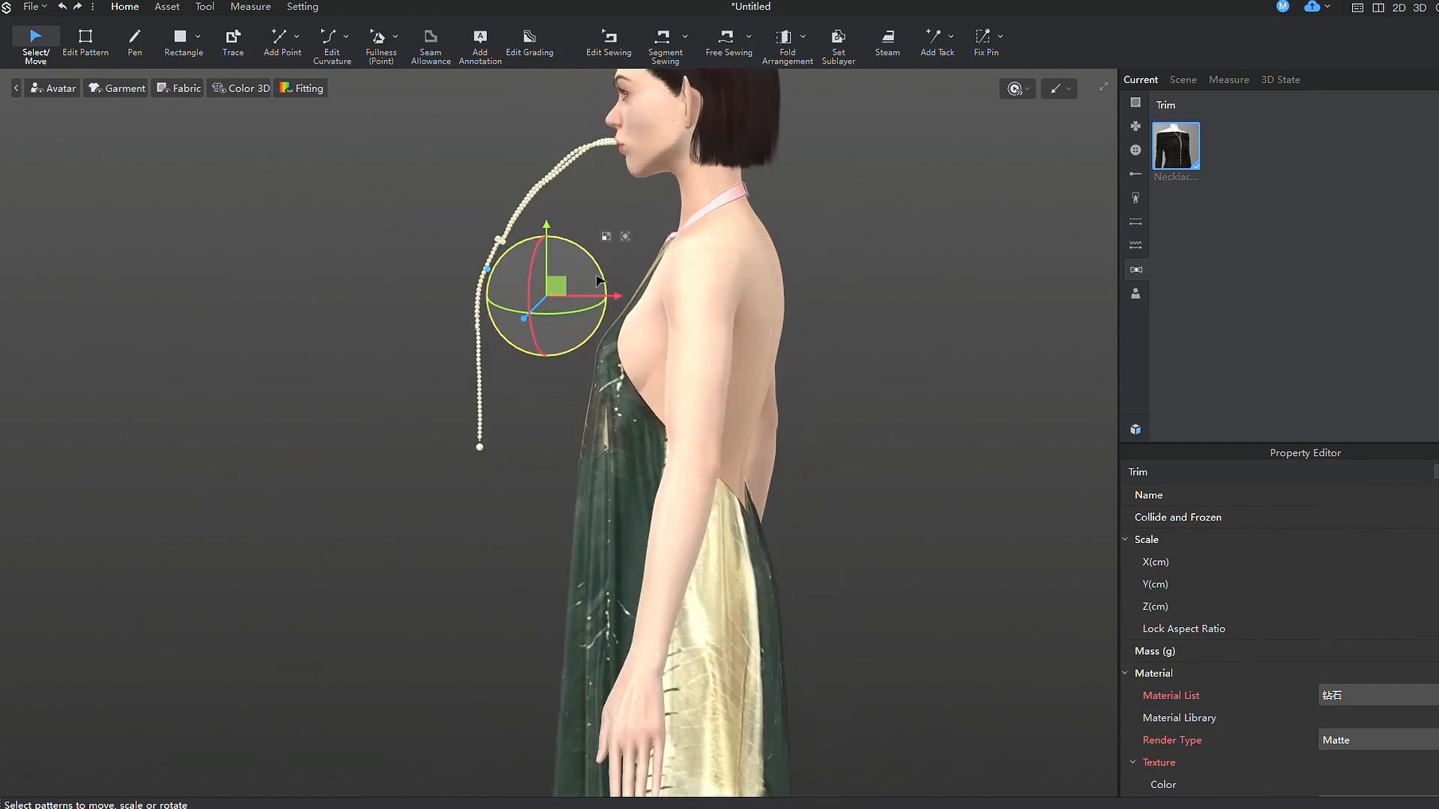
left_click_drag(596, 301, 691, 304)
key("2")
left_click_drag(756, 295, 730, 299)
scroll(637, 323, "up", 3)
scroll(649, 424, "up", 2)
- Smartly convert the necklace to an Other accessory with Soft Body binding and confirm
left_click(609, 394)
key("Escape")
left_click(613, 392)
right_click(612, 391)
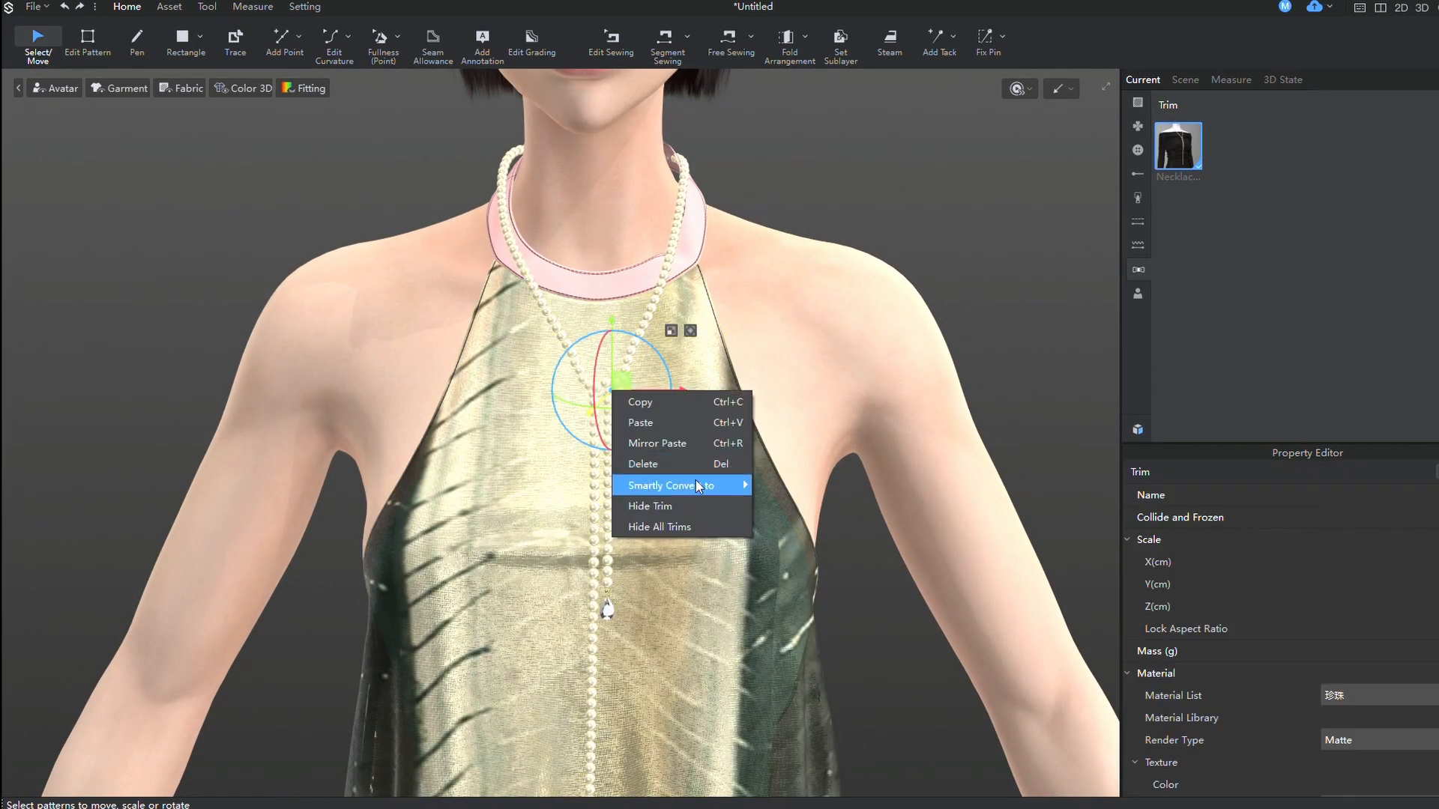
left_click(913, 527)
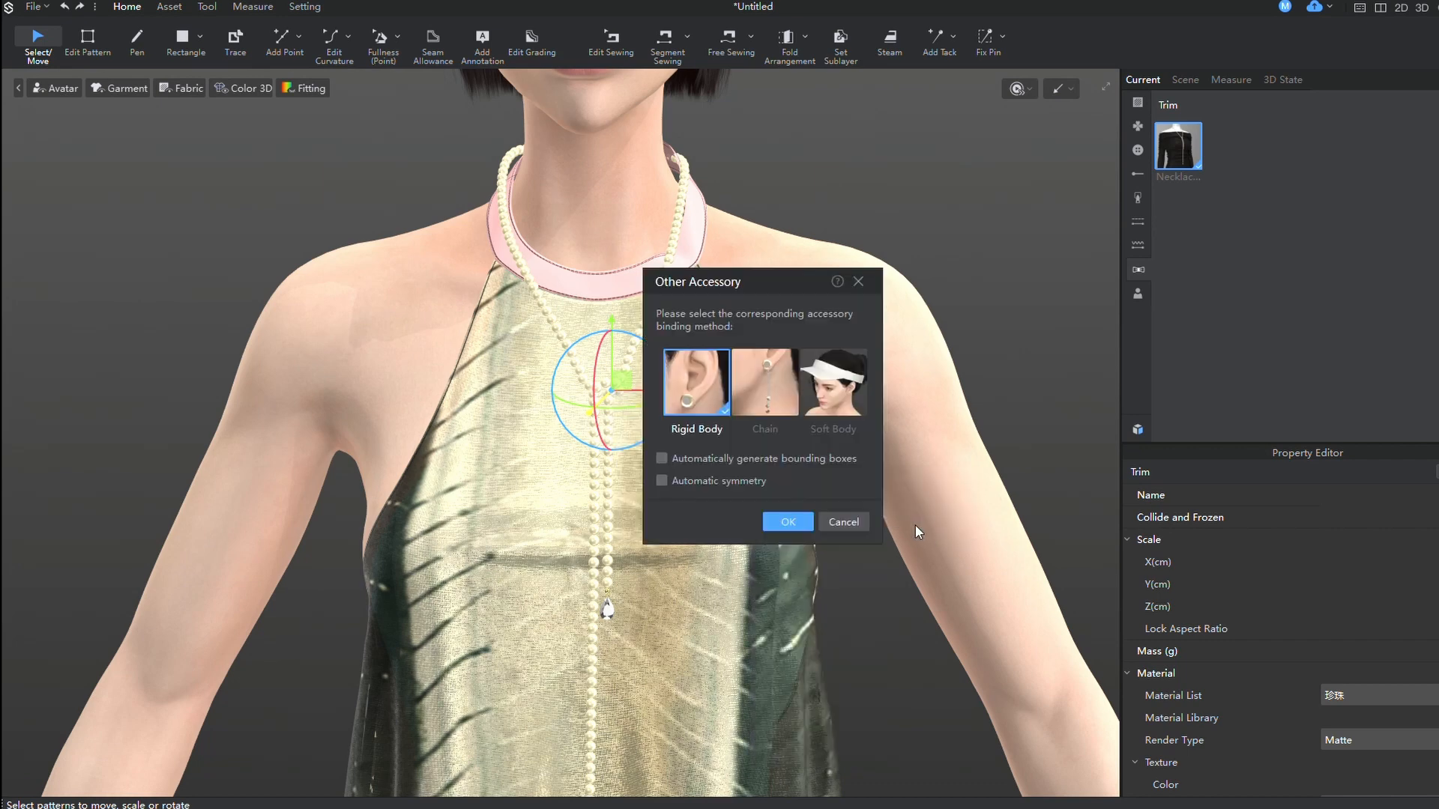
left_click(829, 375)
left_click(788, 522)
left_click(832, 476)
right_click_drag(701, 390, 655, 437)
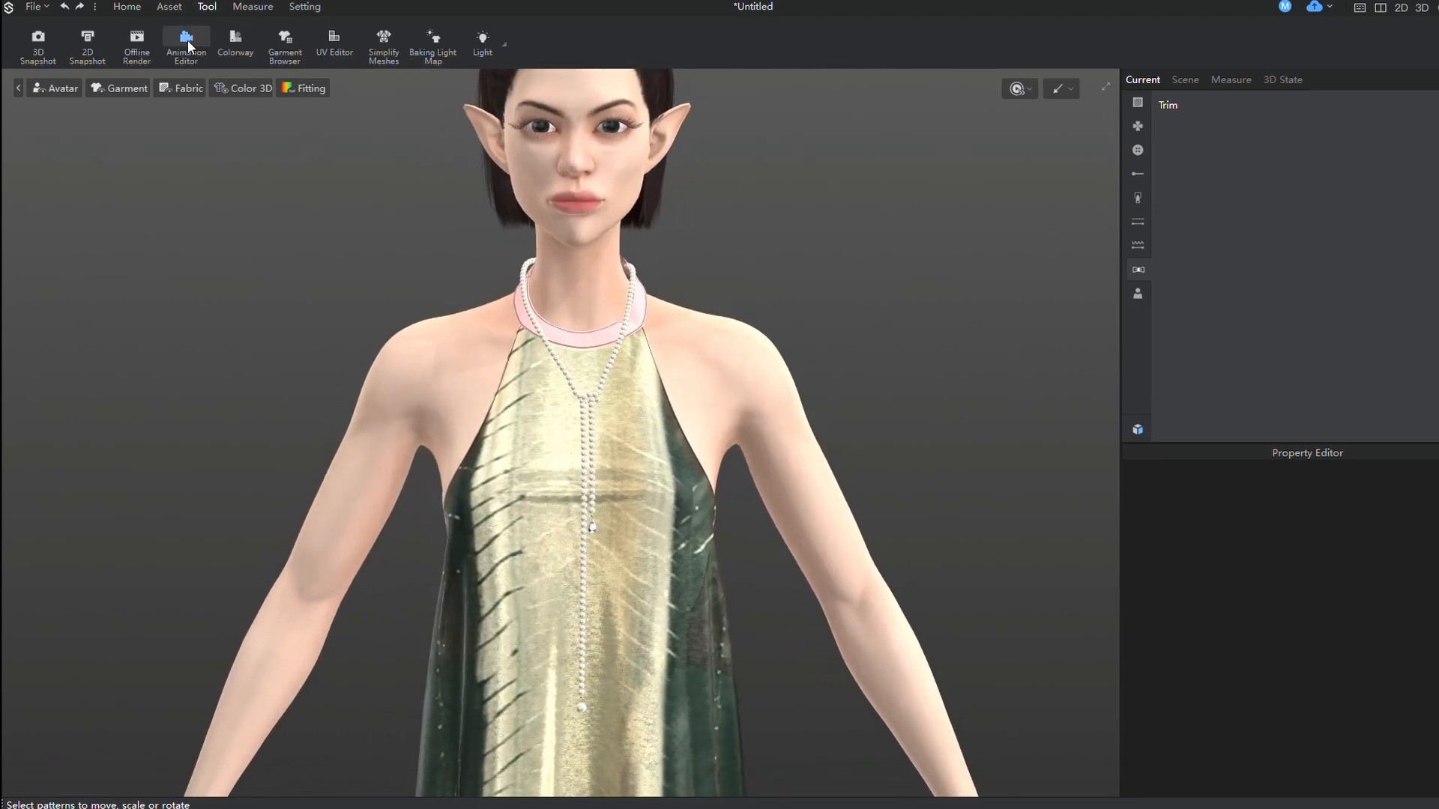
- Record a trial camera orbit in the Animation Editor, delete the recorded Cloth track and close the editor
left_click(188, 48)
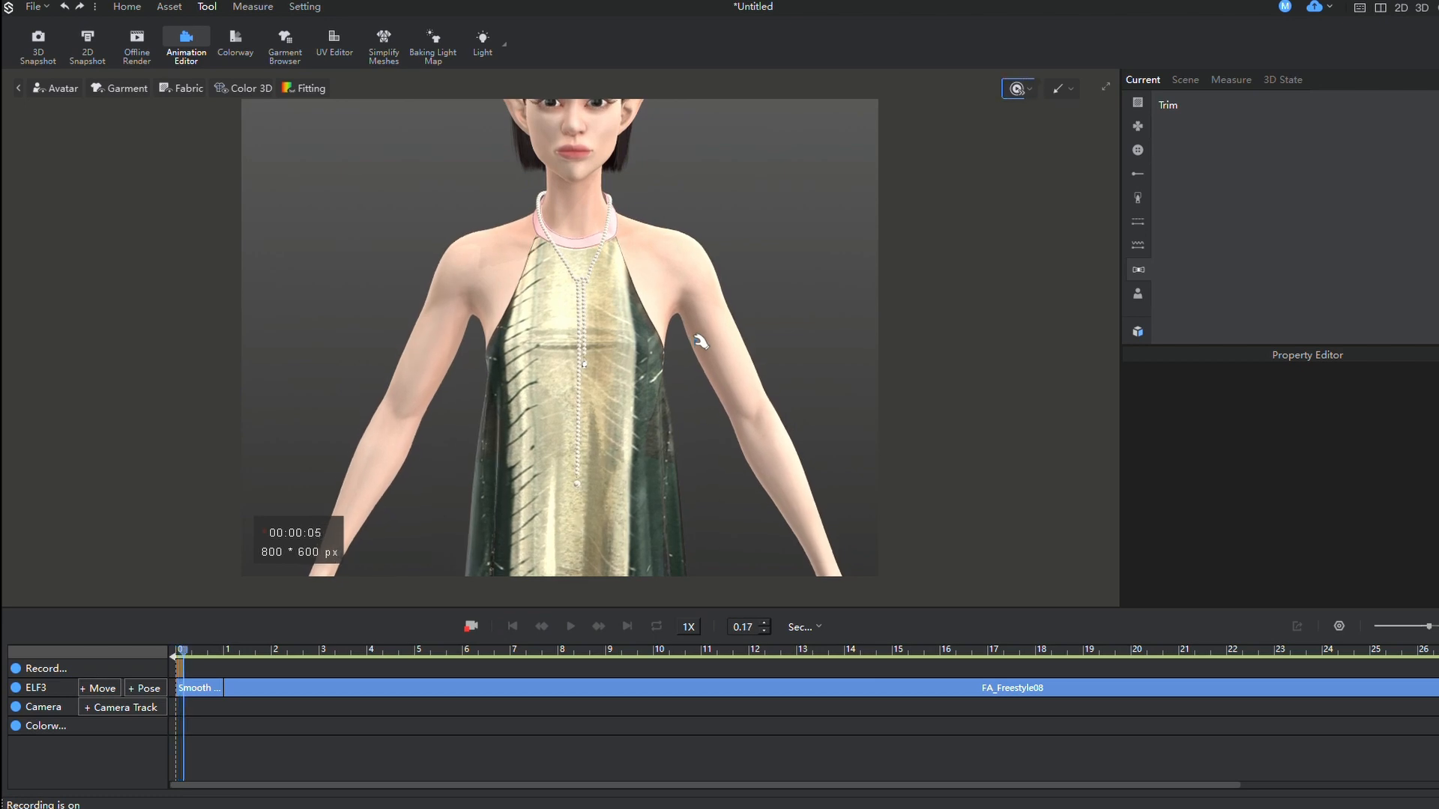
right_click_drag(663, 356, 694, 371)
scroll(719, 363, "up", 3)
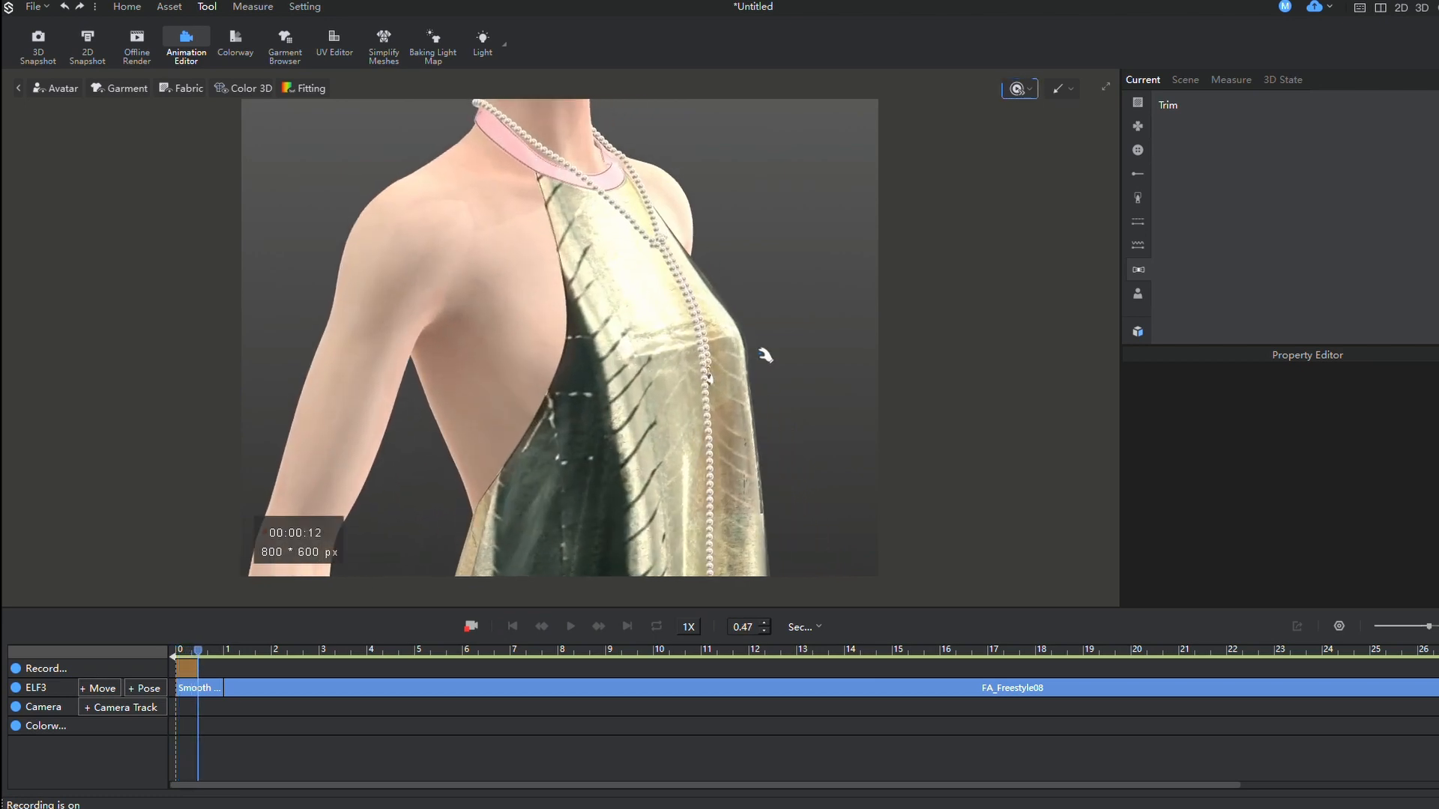
scroll(767, 358, "down", 2)
right_click_drag(767, 357, 641, 356)
scroll(641, 356, "down", 1)
scroll(641, 356, "down", 1)
scroll(637, 356, "down", 1)
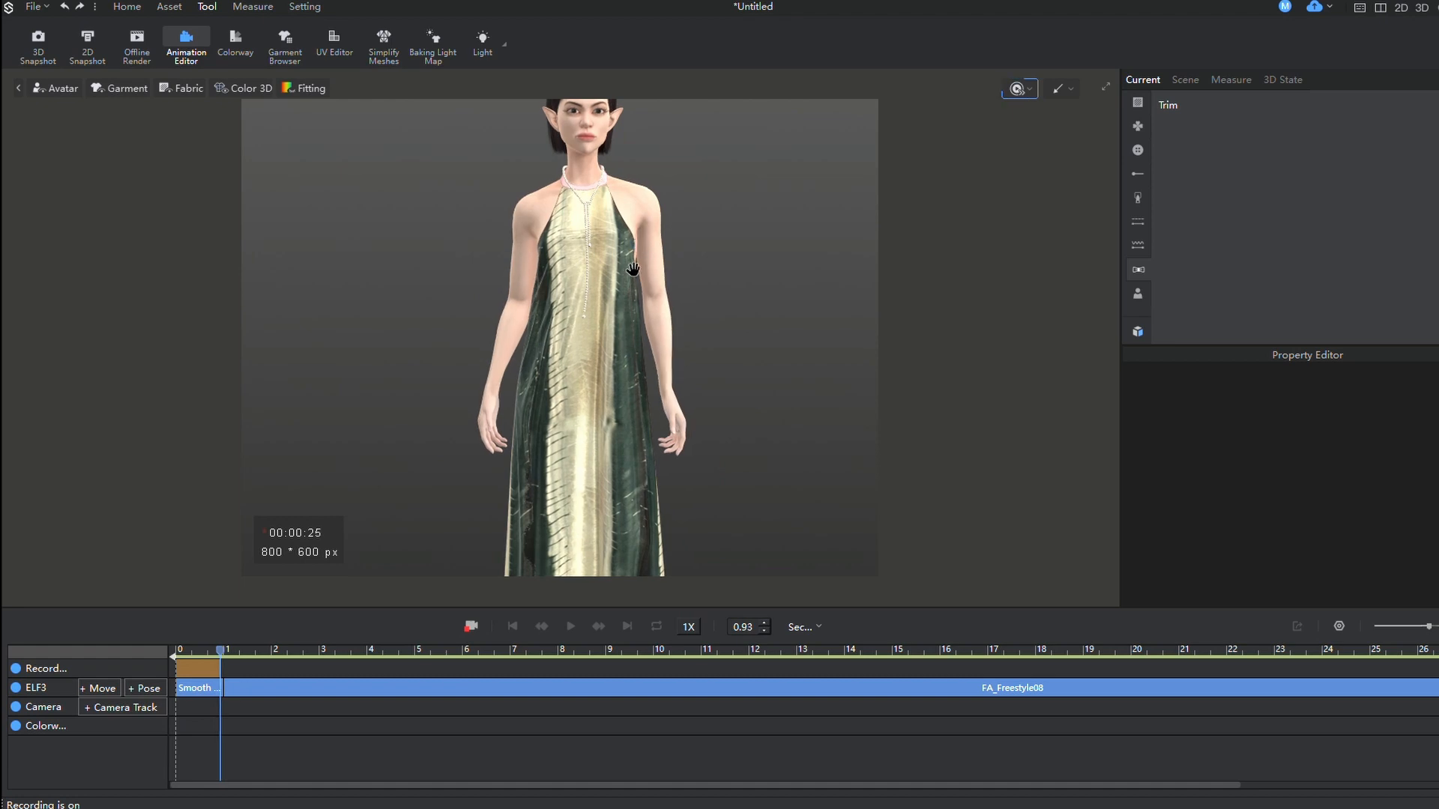
scroll(664, 297, "up", 3)
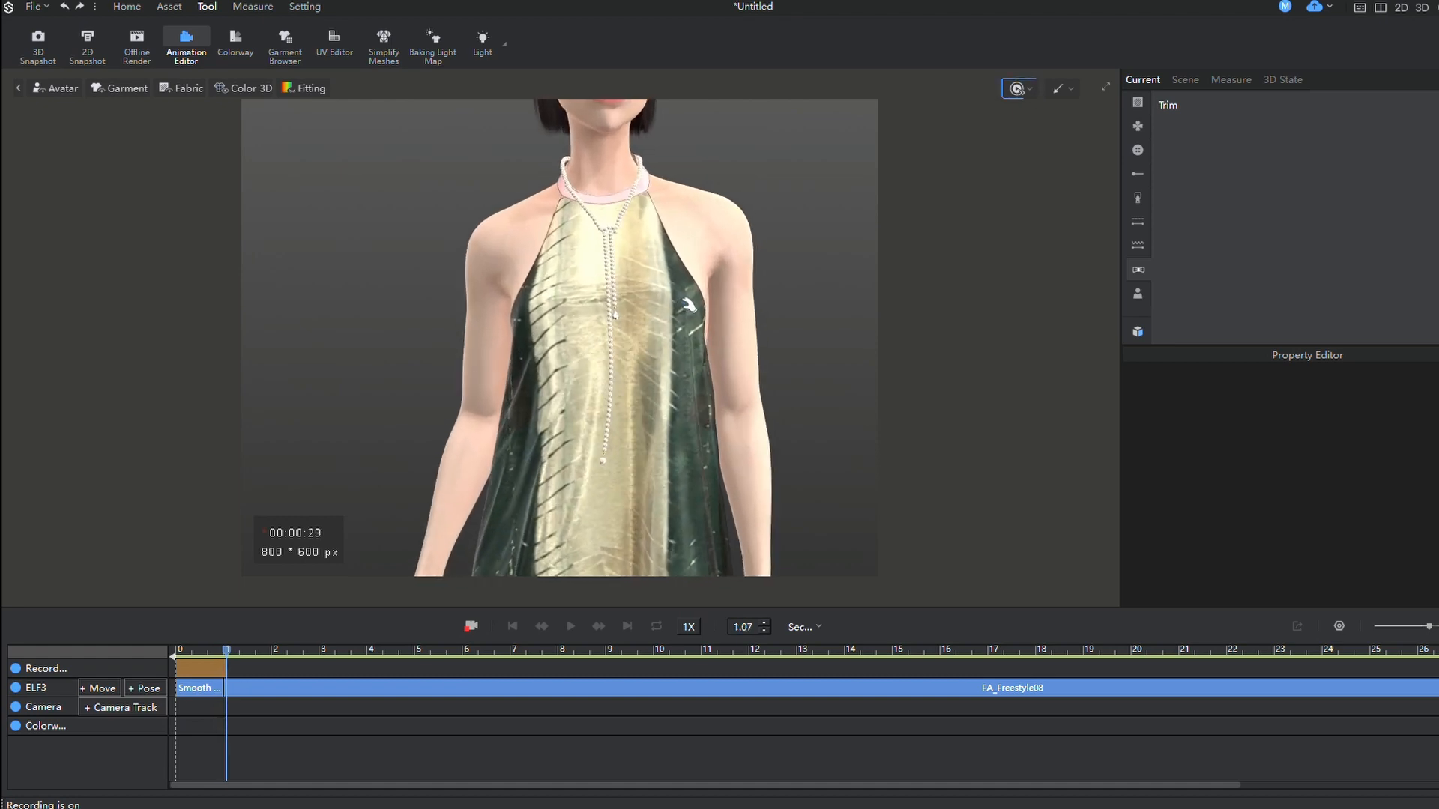
left_click(471, 627)
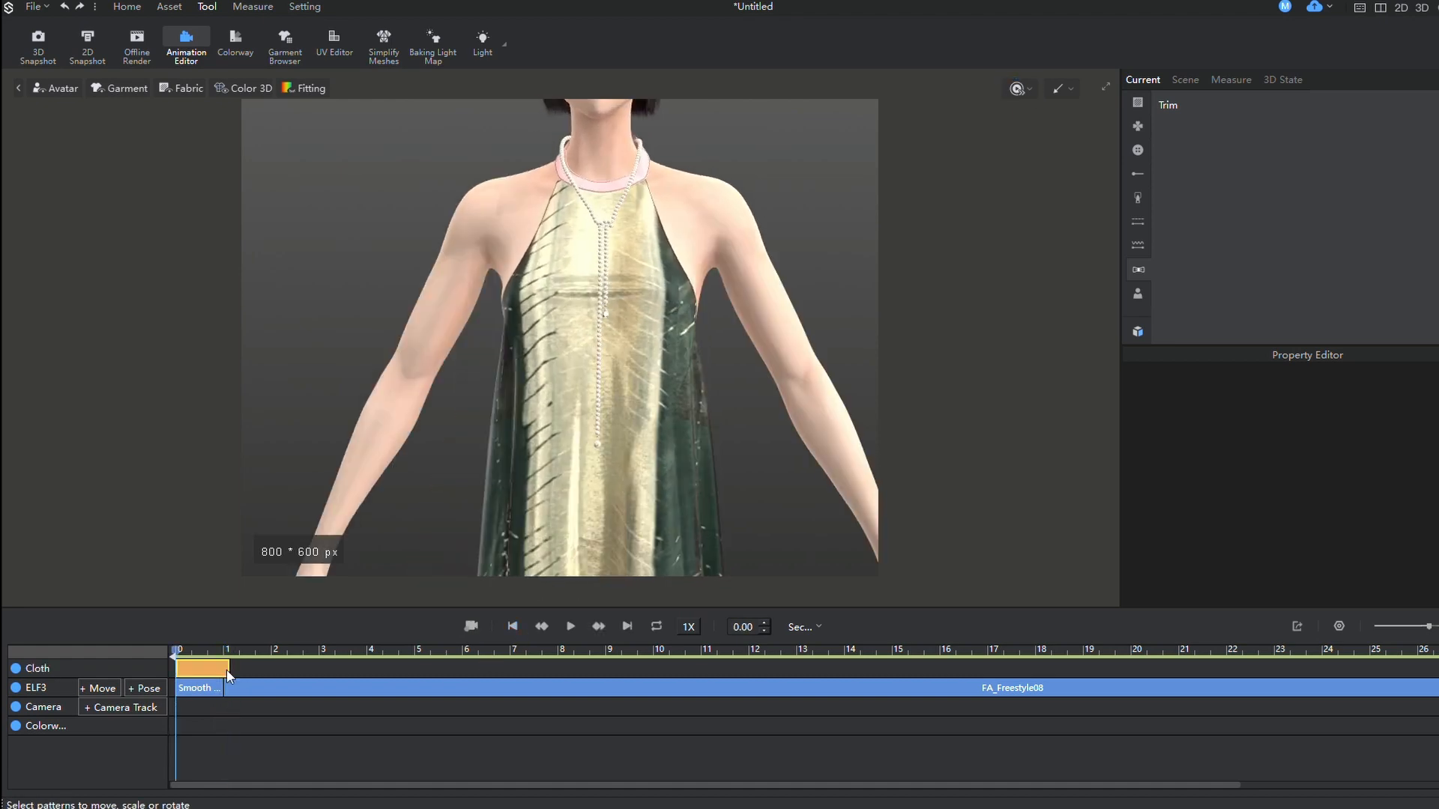
key("Delete")
left_click(188, 39)
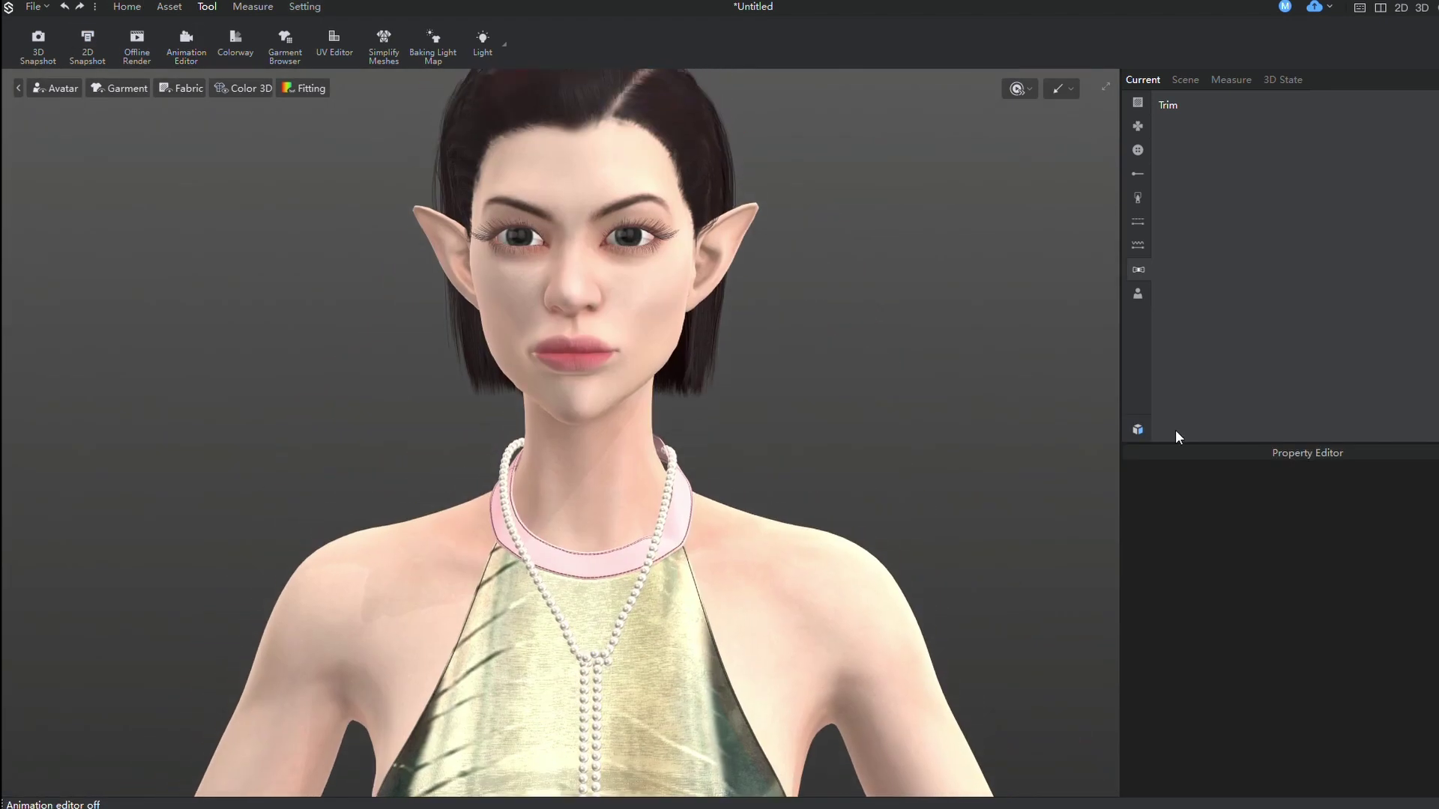
- Add the Tan sunglasses from the avatar accessories library and close the library
left_click(1138, 428)
mouse_move(1184, 559)
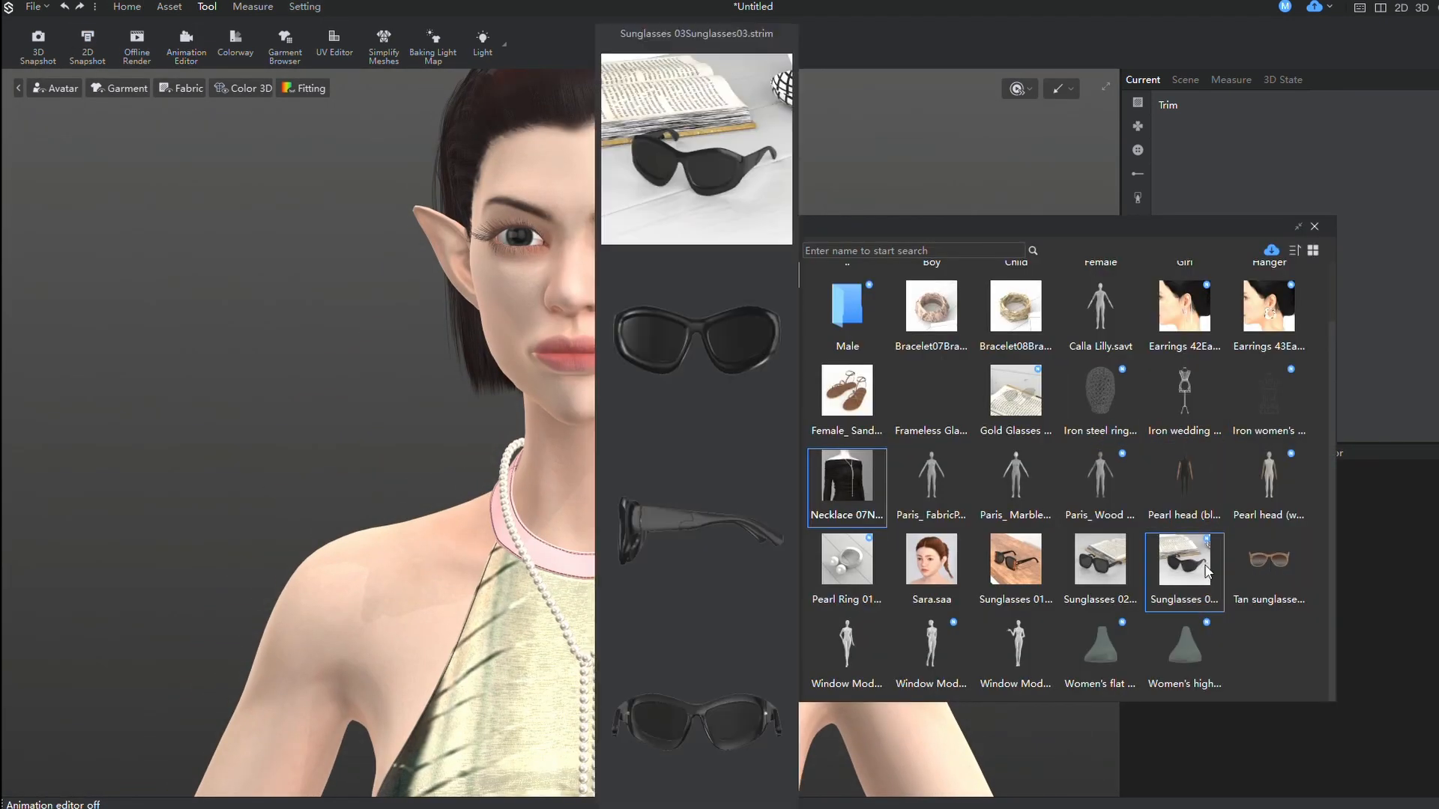
double_click(1248, 563)
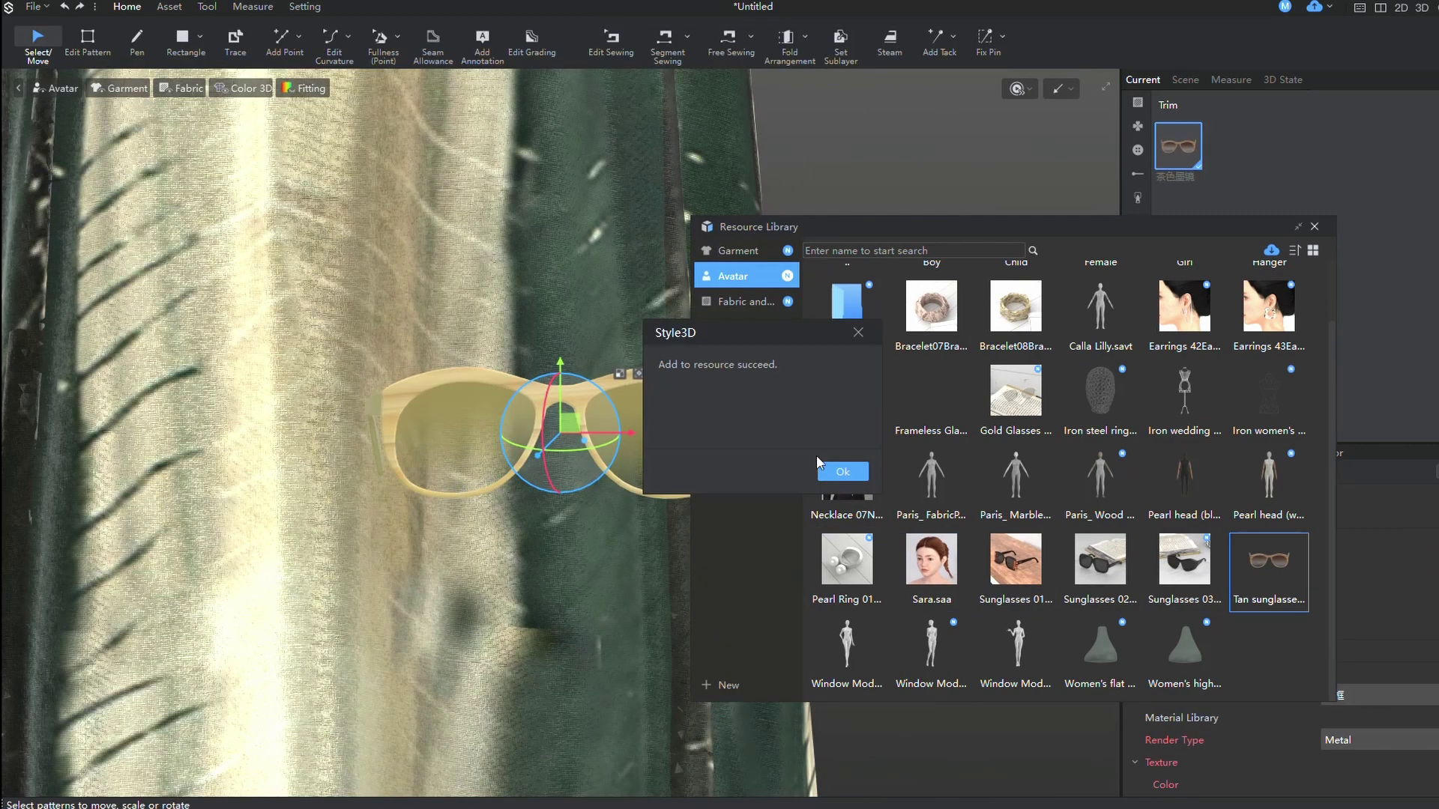
left_click(842, 472)
left_click(1314, 226)
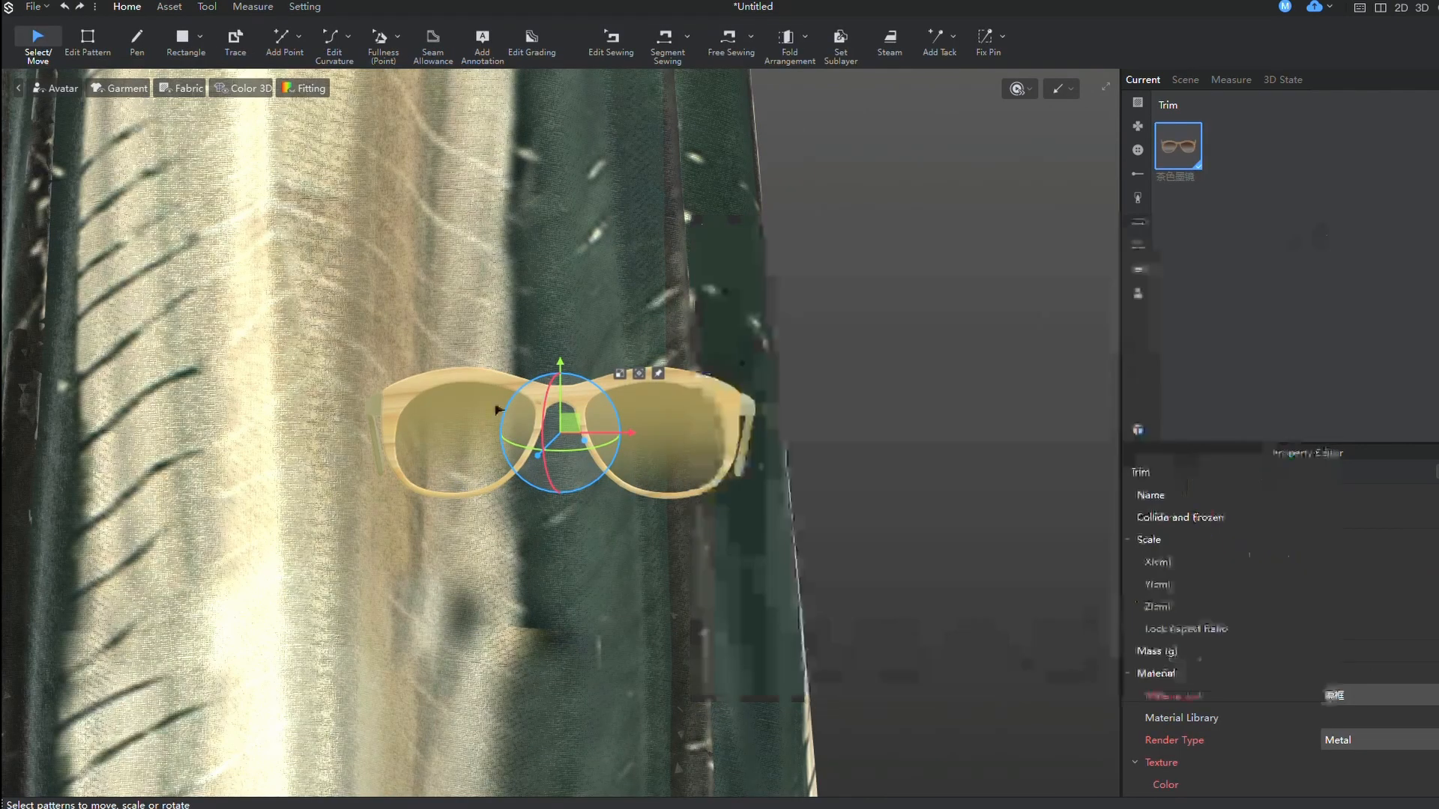
scroll(725, 458, "down", 5)
- Fit the sunglasses onto the elf's face and nudge them slightly sideways into place
middle_click_drag(726, 459, 729, 482)
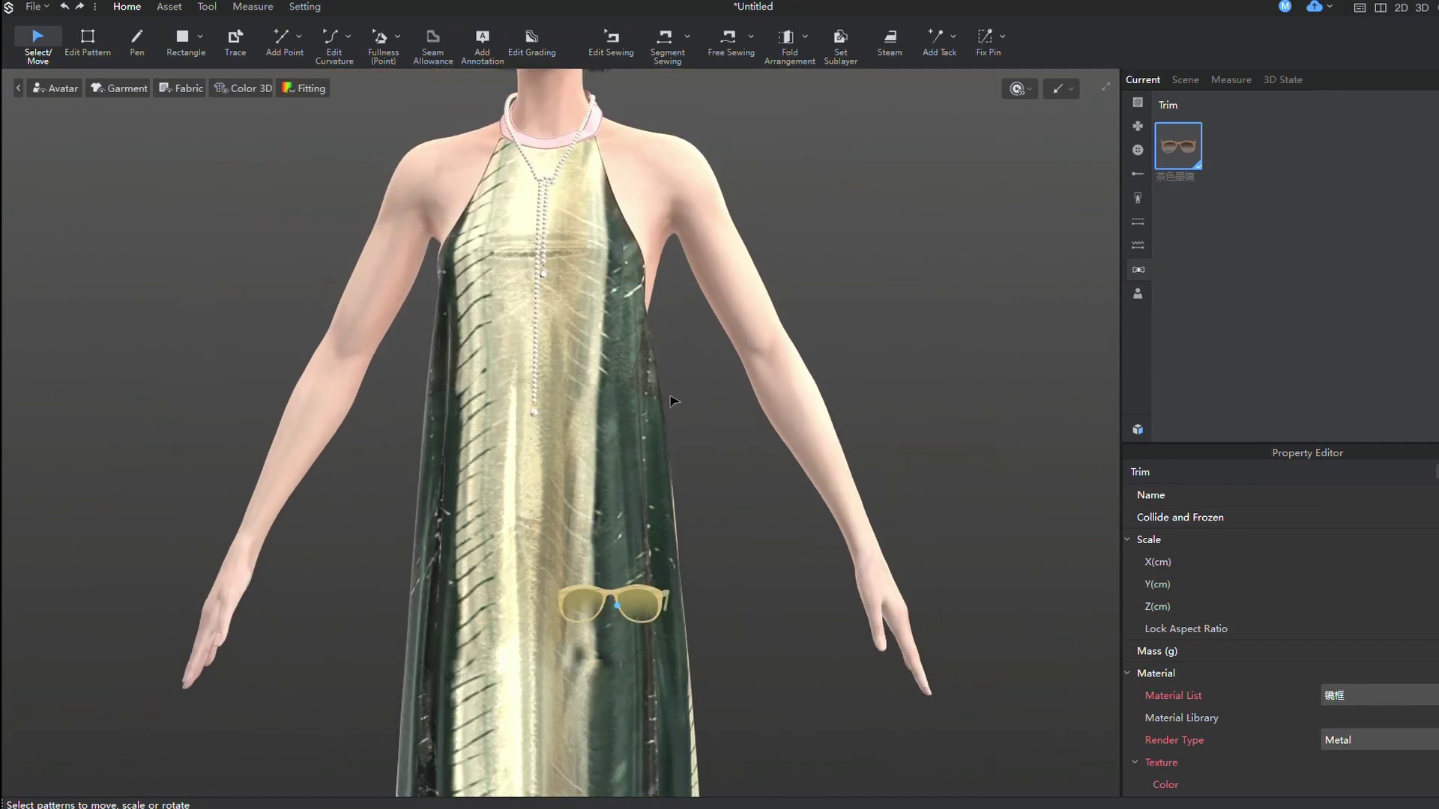
middle_click_drag(725, 548, 604, 438)
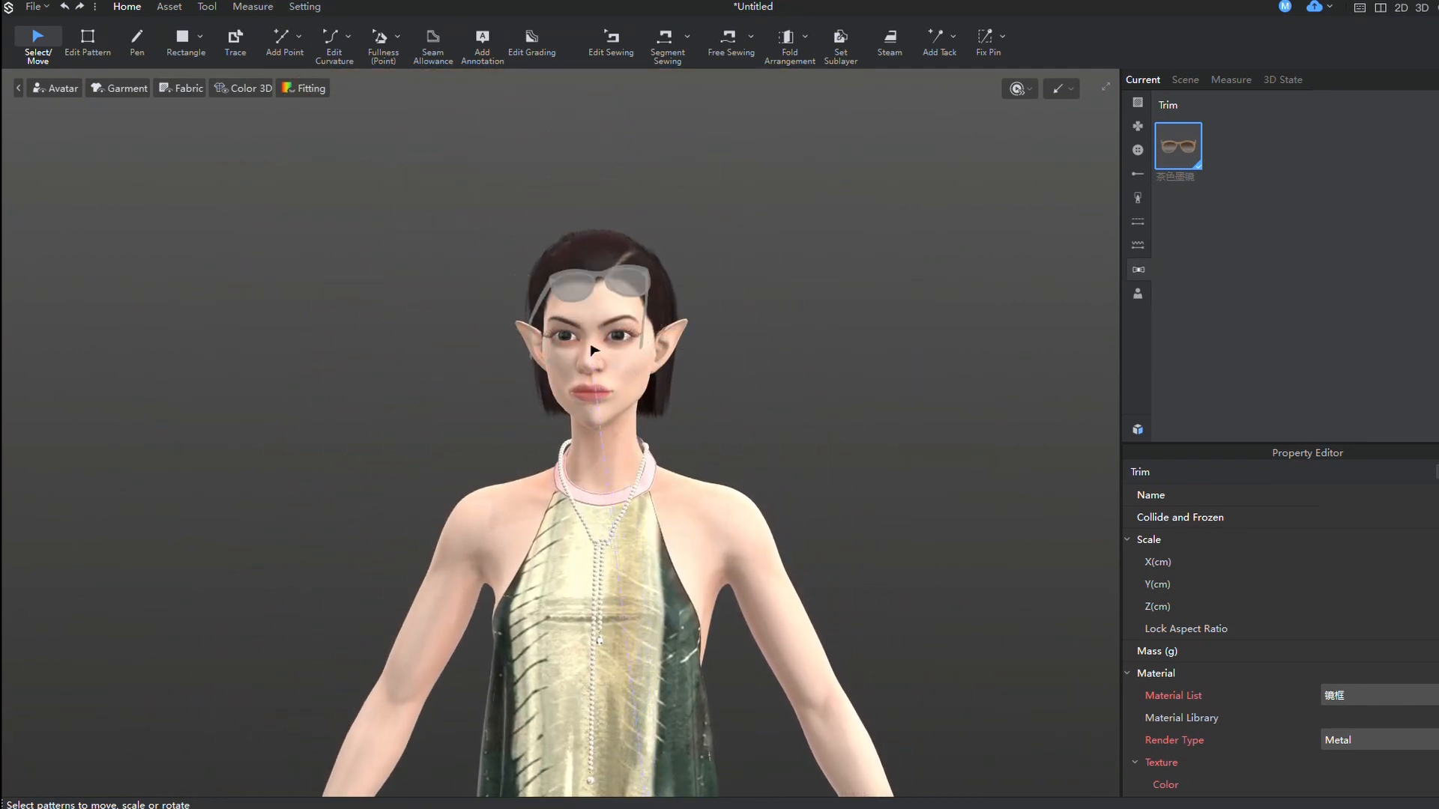
left_click(589, 351)
scroll(590, 351, "up", 3)
left_click(578, 383)
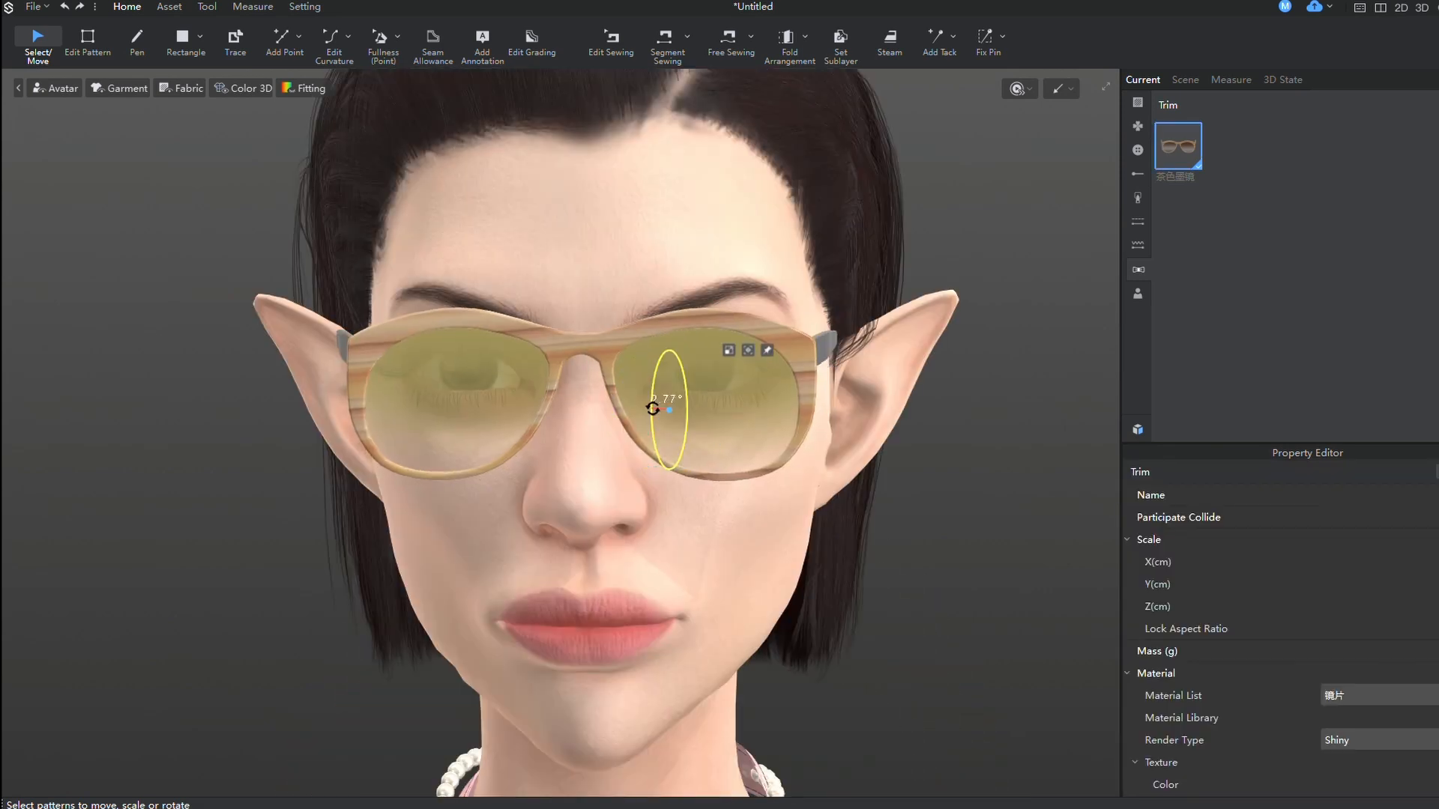
left_click_drag(724, 406, 728, 405)
scroll(682, 383, "down", 5)
left_click(675, 363)
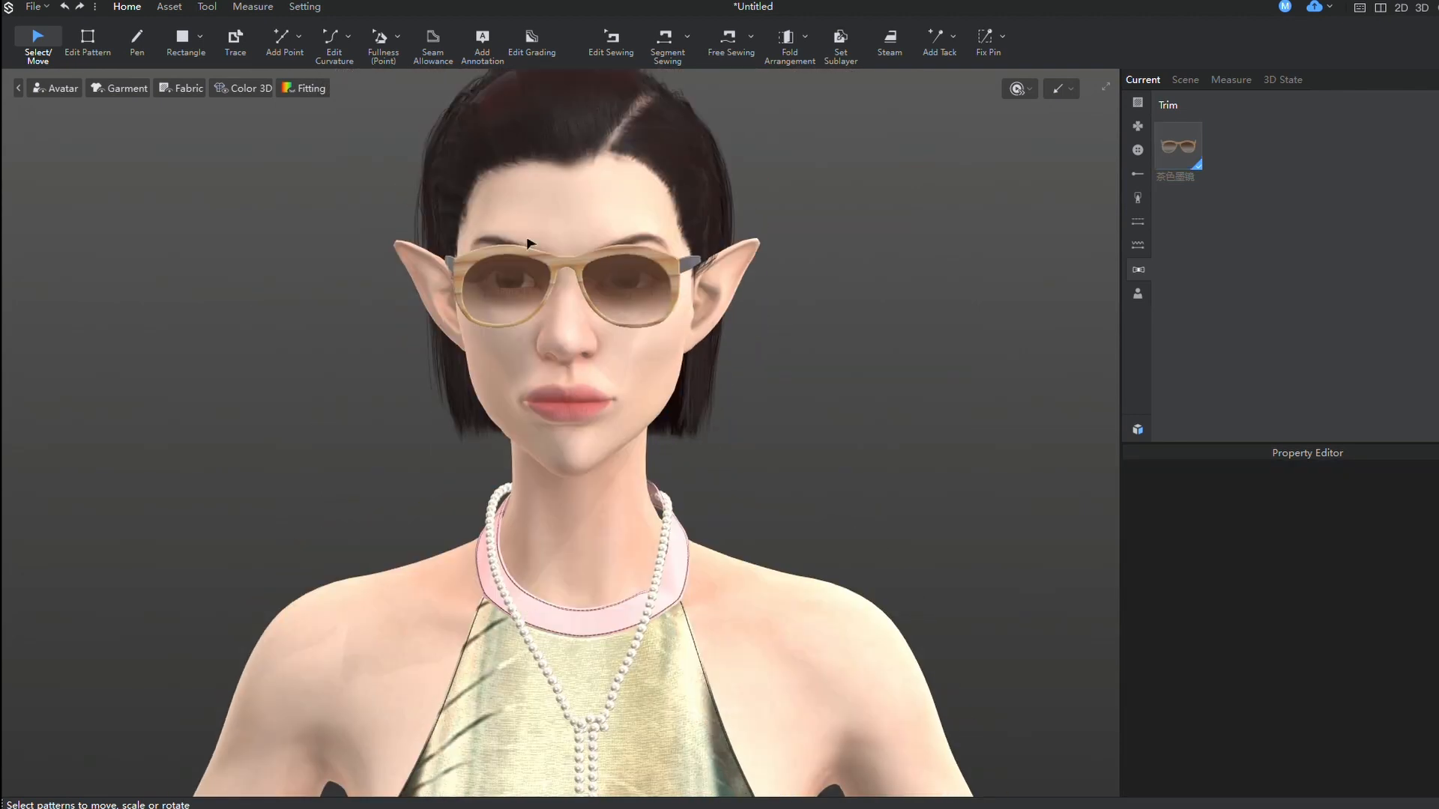
- Record a short camera orbit to the face profile, then turn the Animation Editor off
left_click(185, 46)
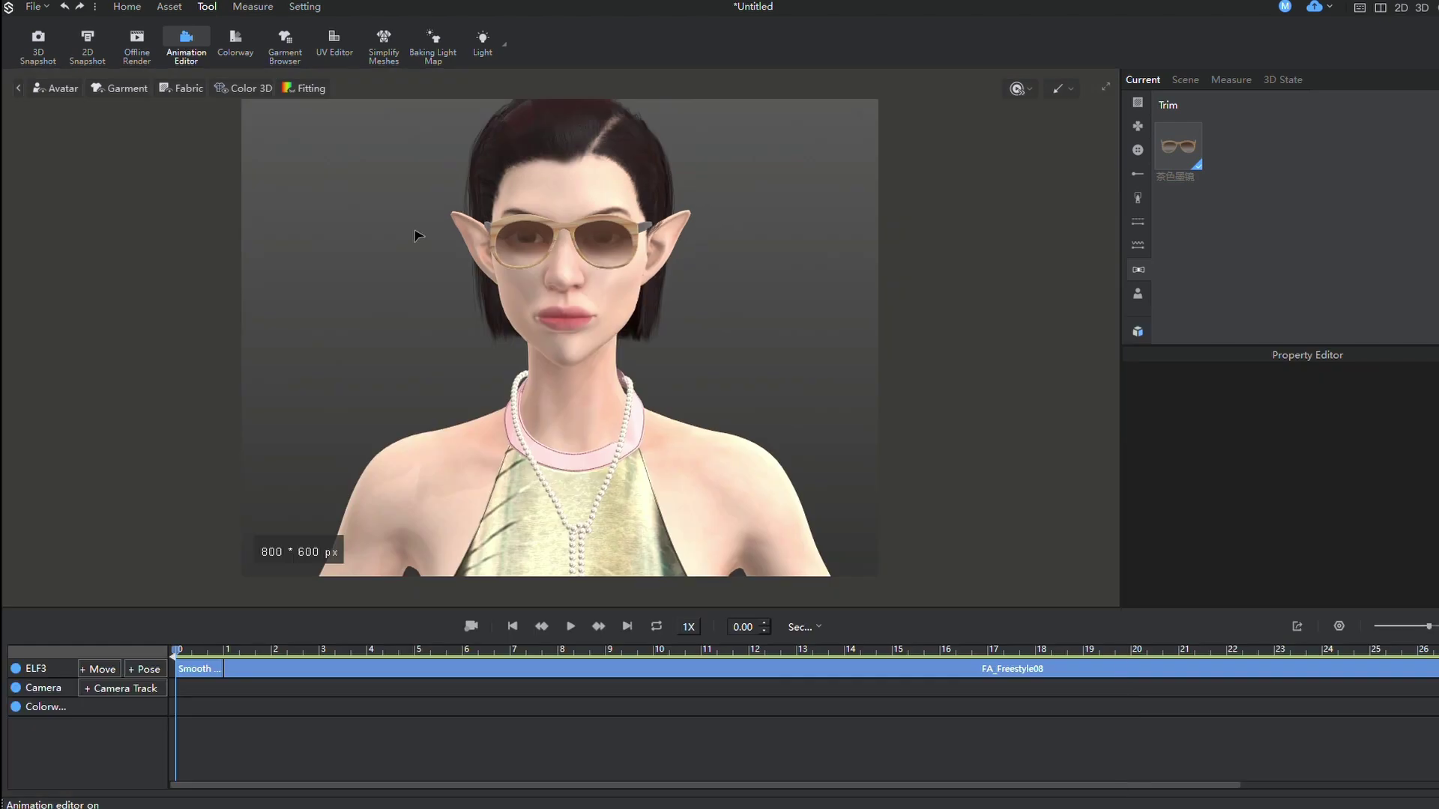
left_click(472, 627)
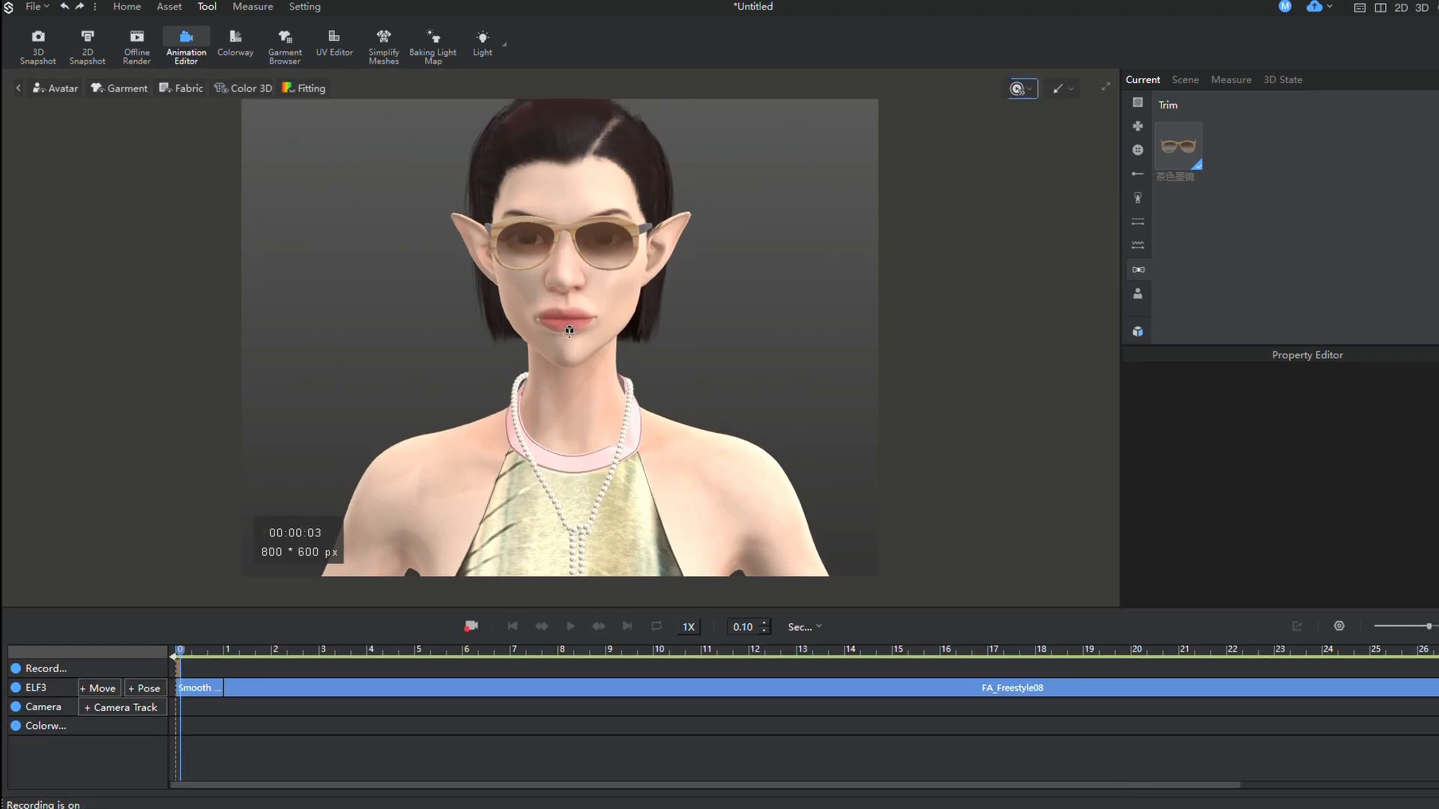
right_click_drag(590, 335, 597, 372)
scroll(598, 373, "up", 3)
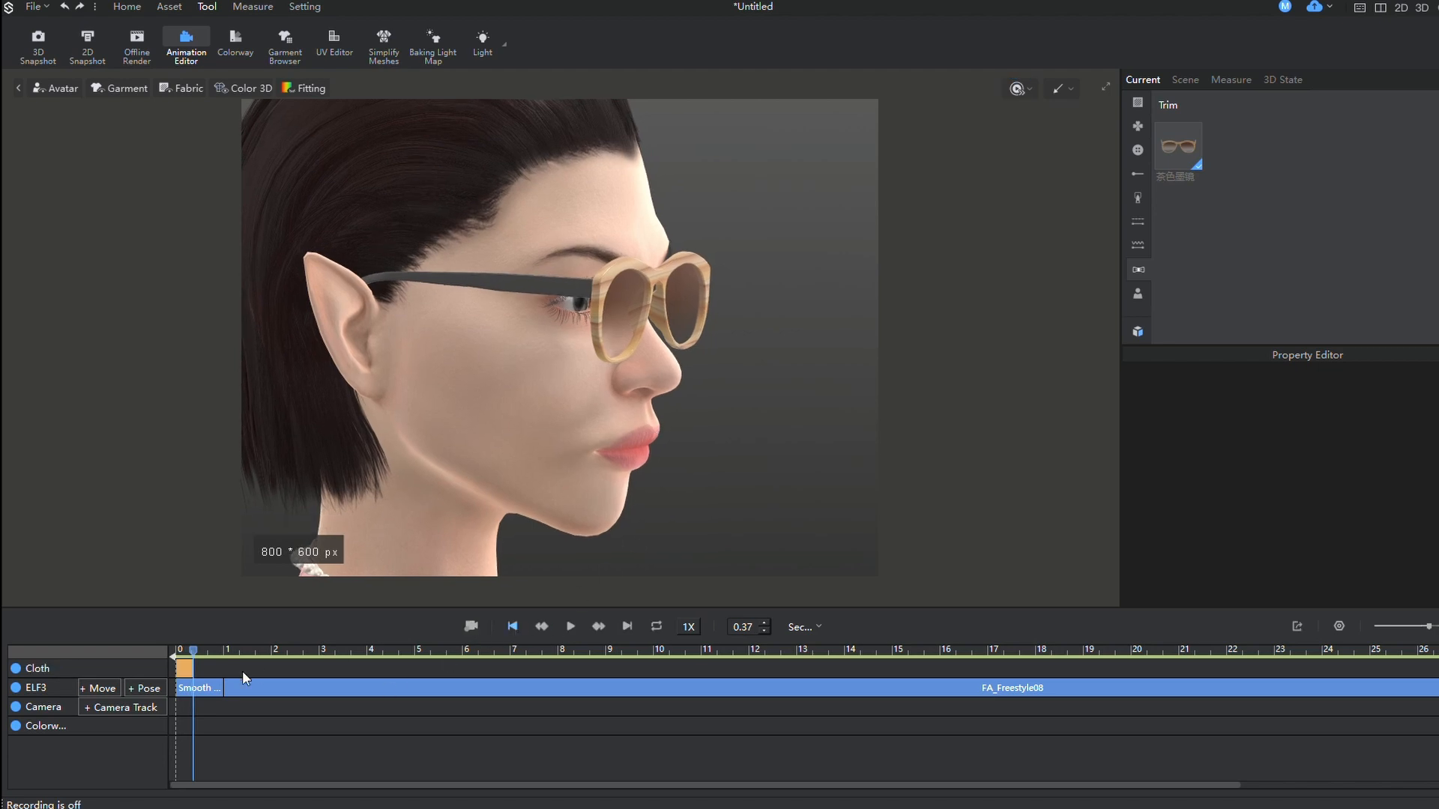
scroll(517, 338, "down", 3)
left_click(185, 45)
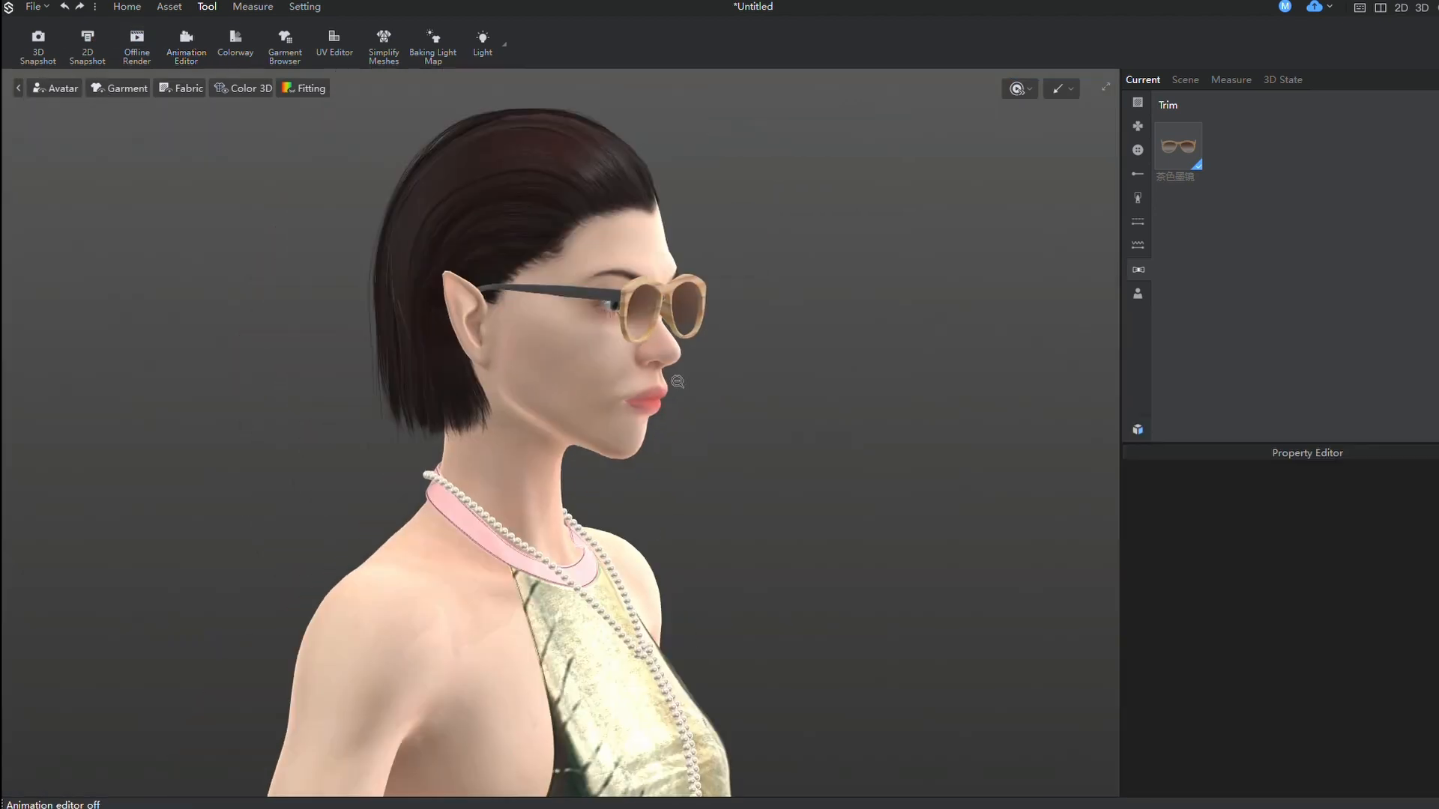
- Add the second marble bracelet (Bracelet08) to the scene and close the resource library
right_click_drag(676, 382, 572, 376)
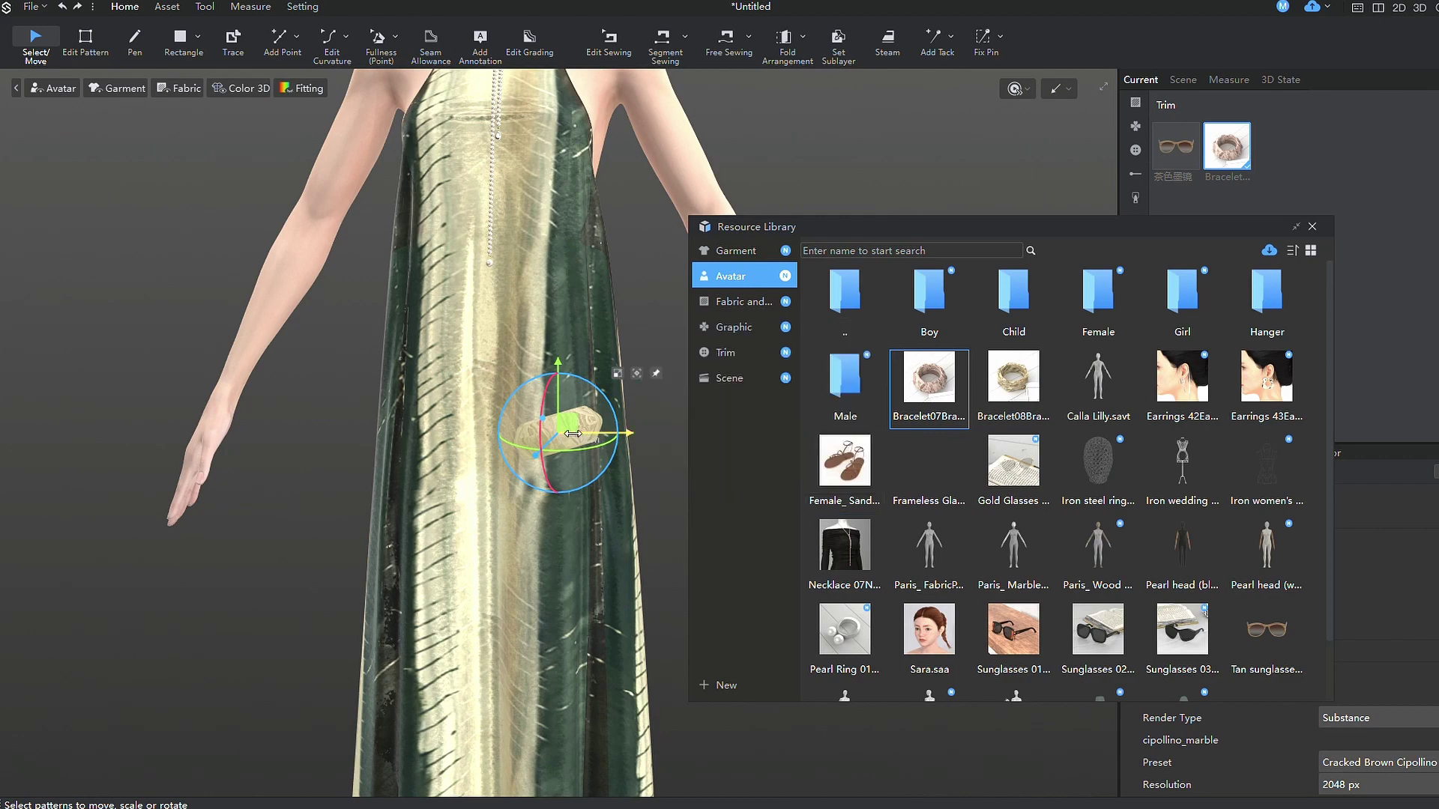
left_click(922, 350)
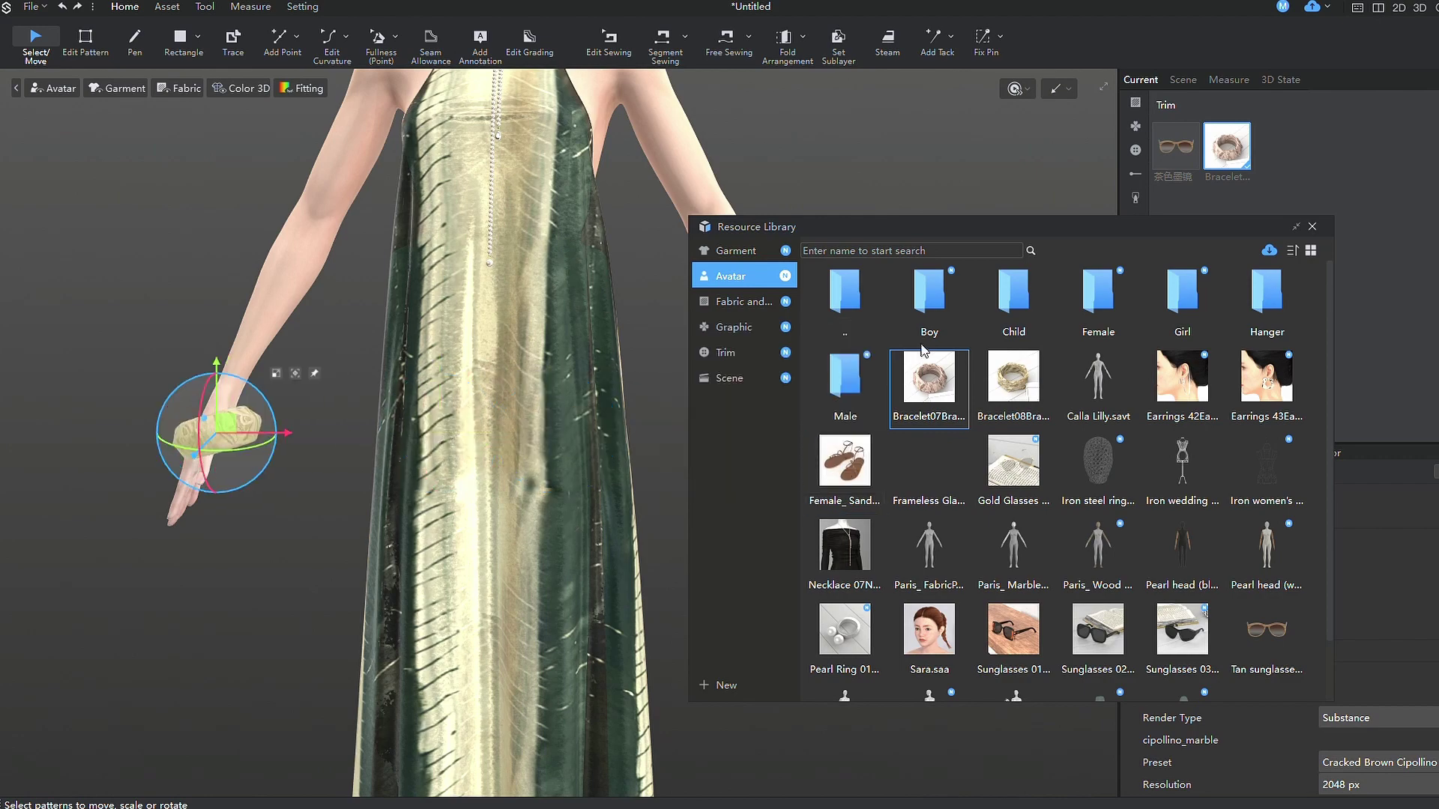
left_click(1011, 396)
left_click(1311, 227)
scroll(787, 450, "up", 3)
- Move the first bracelet from the dress onto the avatar's wrist with the gizmo
right_click_drag(675, 450, 794, 477)
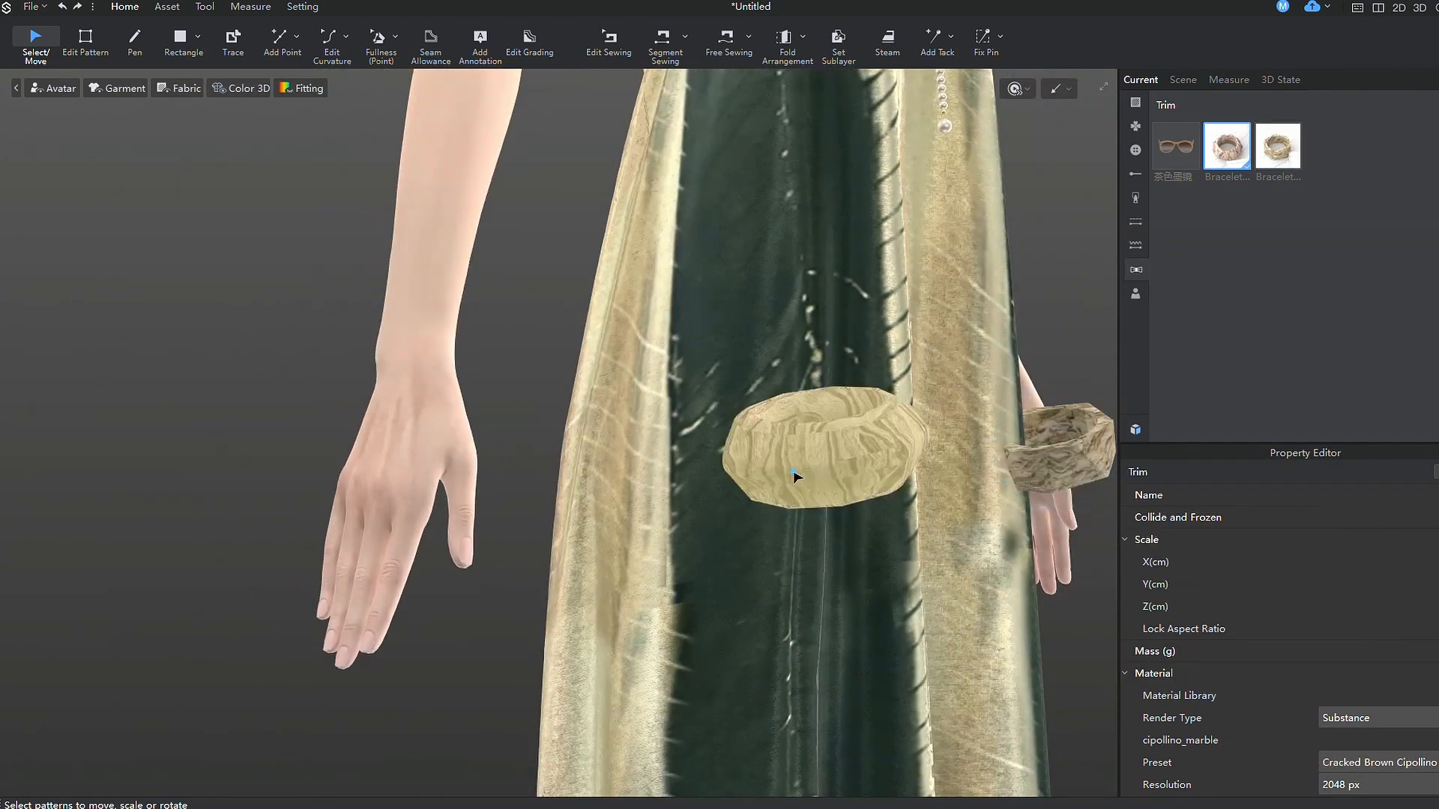
left_click_drag(794, 477, 309, 464)
right_click_drag(308, 464, 371, 467)
left_click_drag(374, 467, 551, 468)
mouse_move(551, 468)
right_mouse_down()
mouse_move(752, 507)
mouse_move(529, 447)
right_mouse_up()
right_click(476, 408)
scroll(606, 491, "up", 2)
mouse_move(608, 493)
right_mouse_down()
mouse_move(666, 480)
mouse_move(678, 540)
mouse_move(663, 523)
right_mouse_up()
left_click(627, 484)
left_click(661, 525)
right_click(548, 522)
left_click(764, 599)
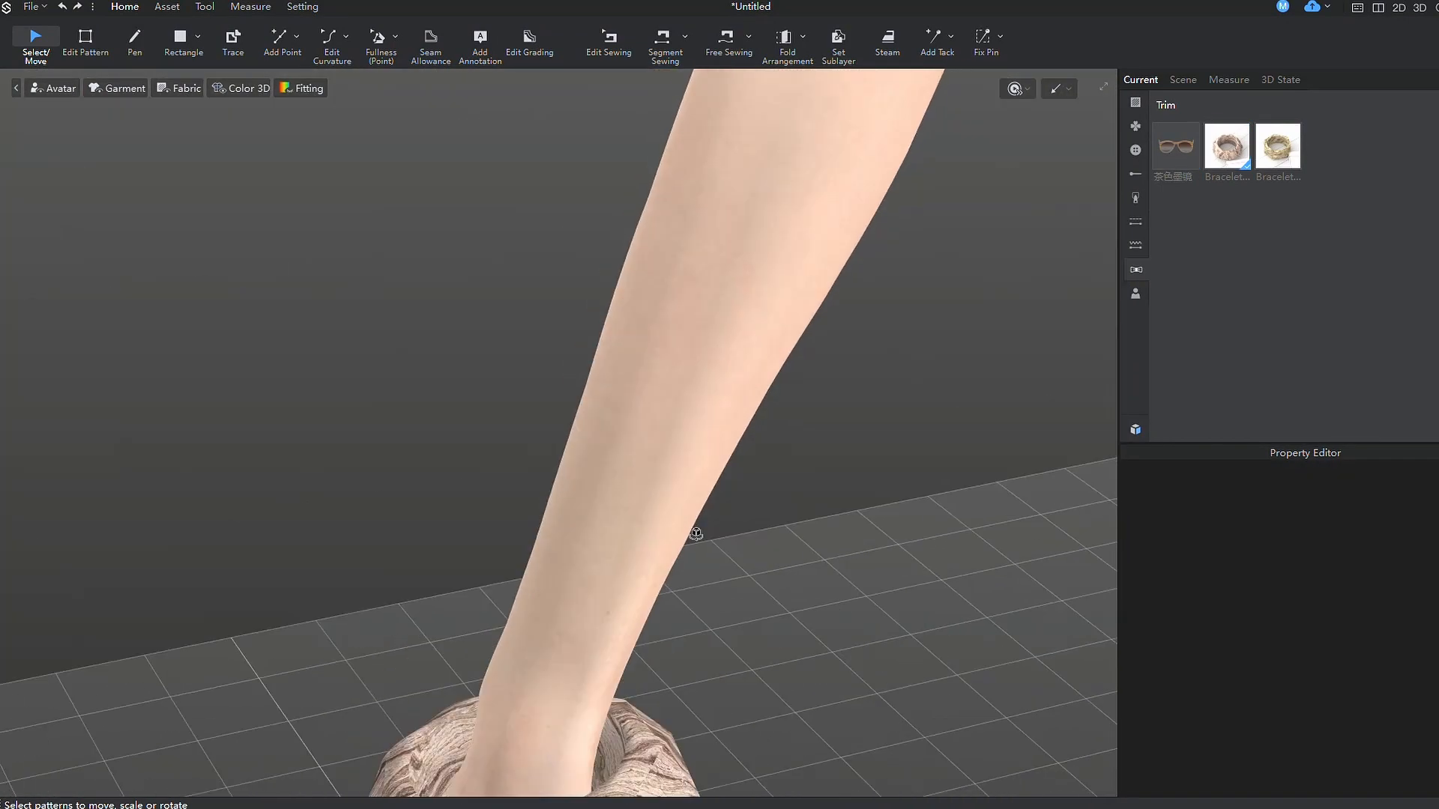
- Smartly convert the first bracelet into an accessory bound to ELF3 and confirm
left_click(638, 496)
right_click(541, 525)
left_click(760, 576)
left_click(791, 523)
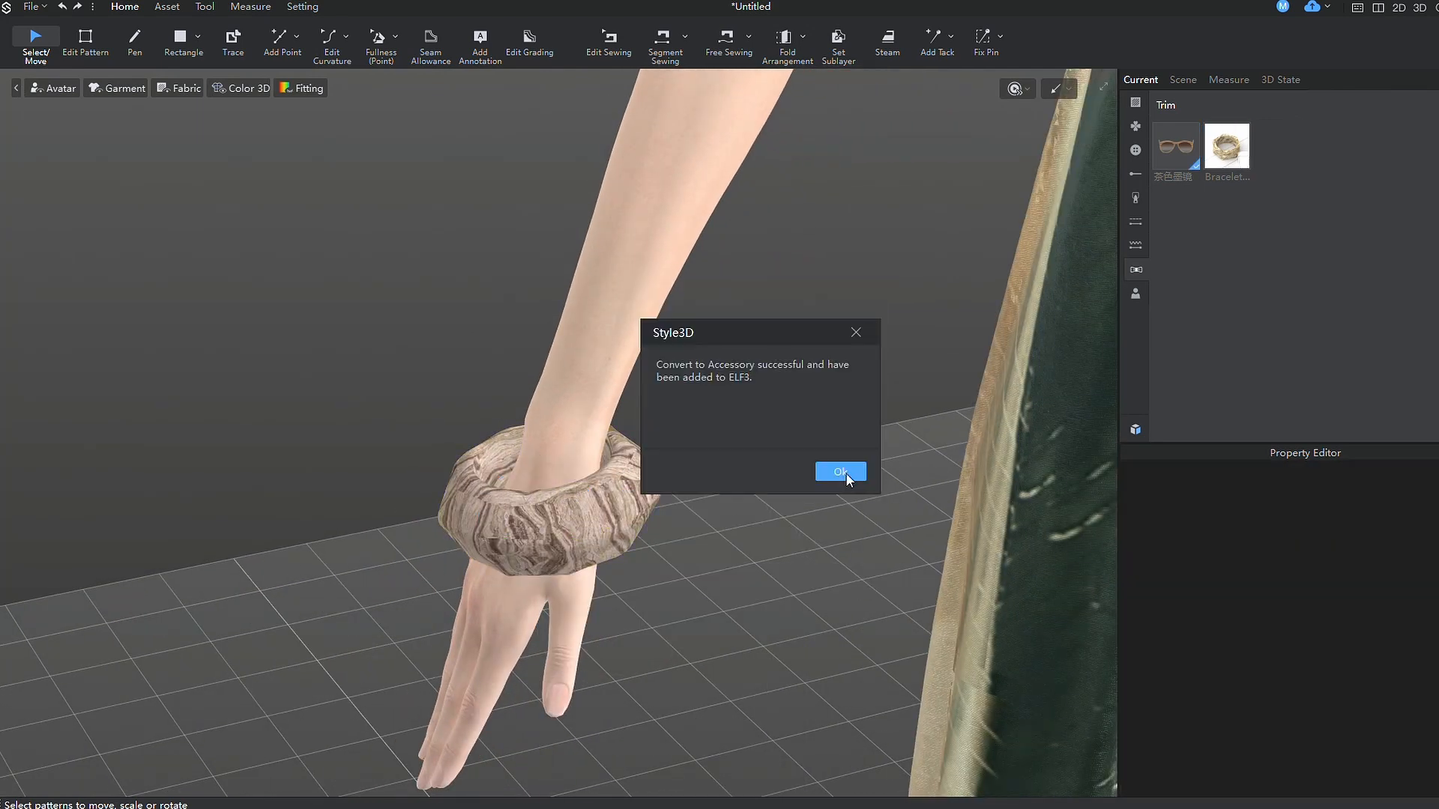
left_click(842, 473)
- Move the yellow bracelet onto the same wrist and convert it to an Other accessory too
left_click_drag(956, 478, 506, 445)
scroll(519, 441, "up", 3)
scroll(555, 350, "up", 3)
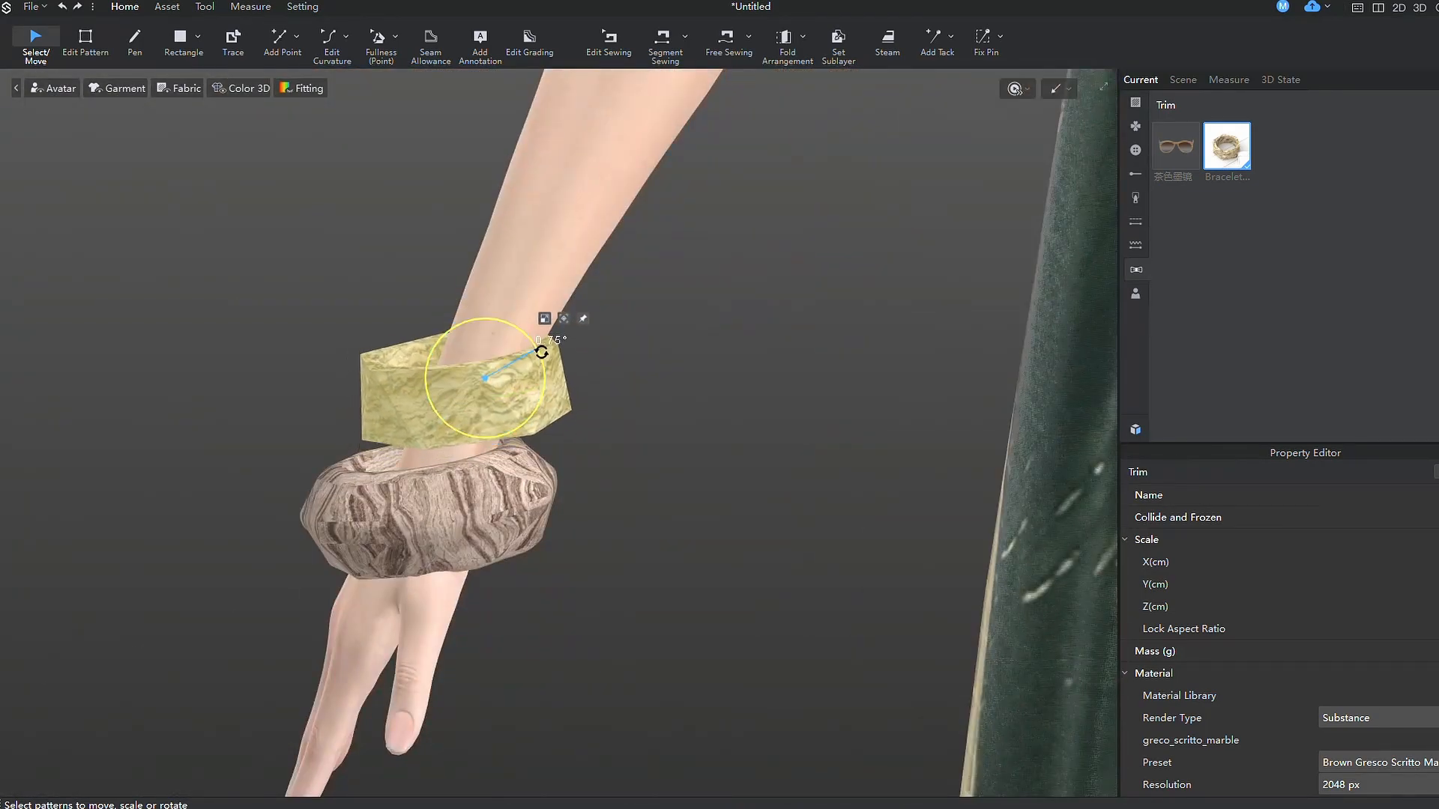
mouse_move(491, 384)
right_mouse_down()
mouse_move(800, 446)
mouse_move(634, 338)
right_mouse_up()
left_click(731, 348)
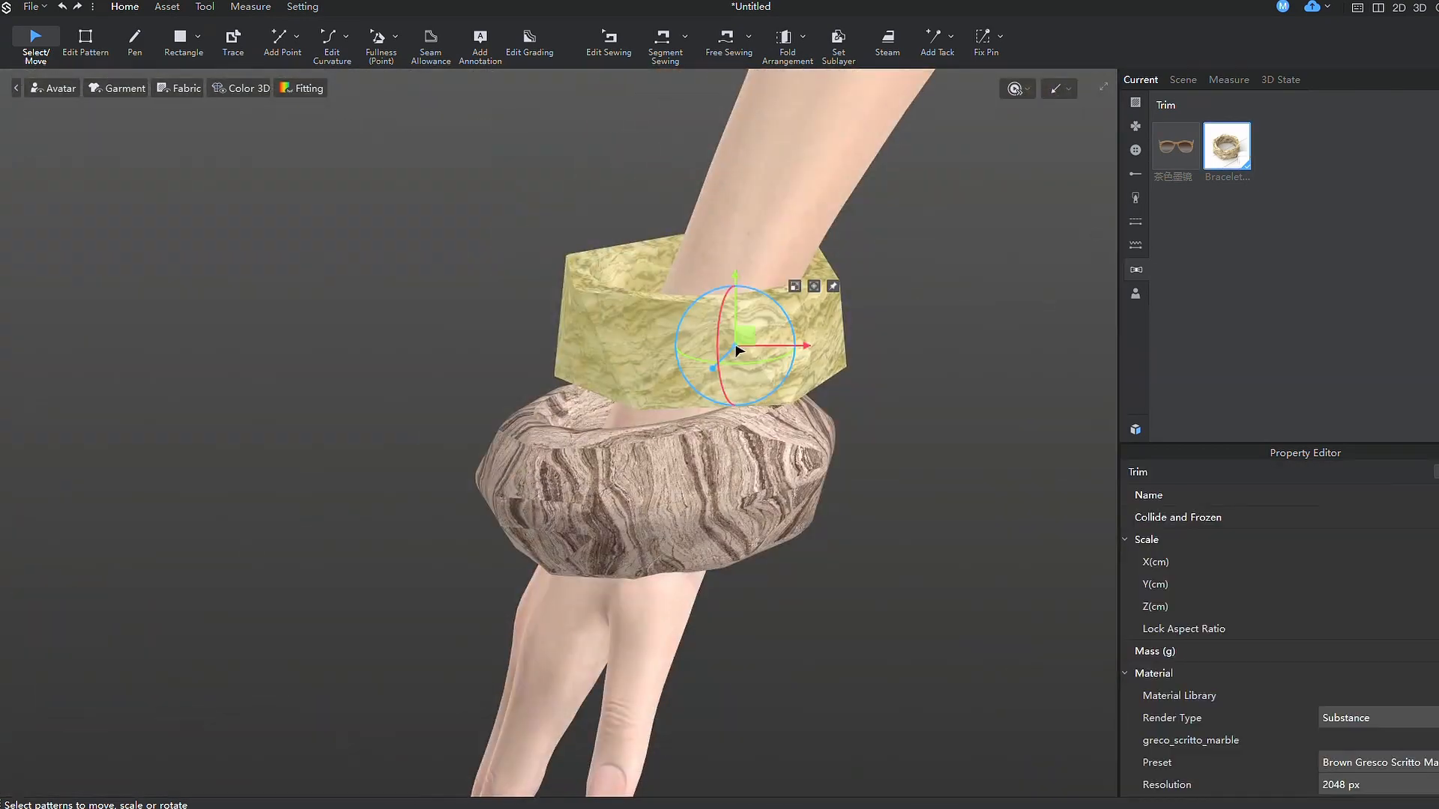
right_click(732, 347)
left_click(1052, 473)
left_click(785, 522)
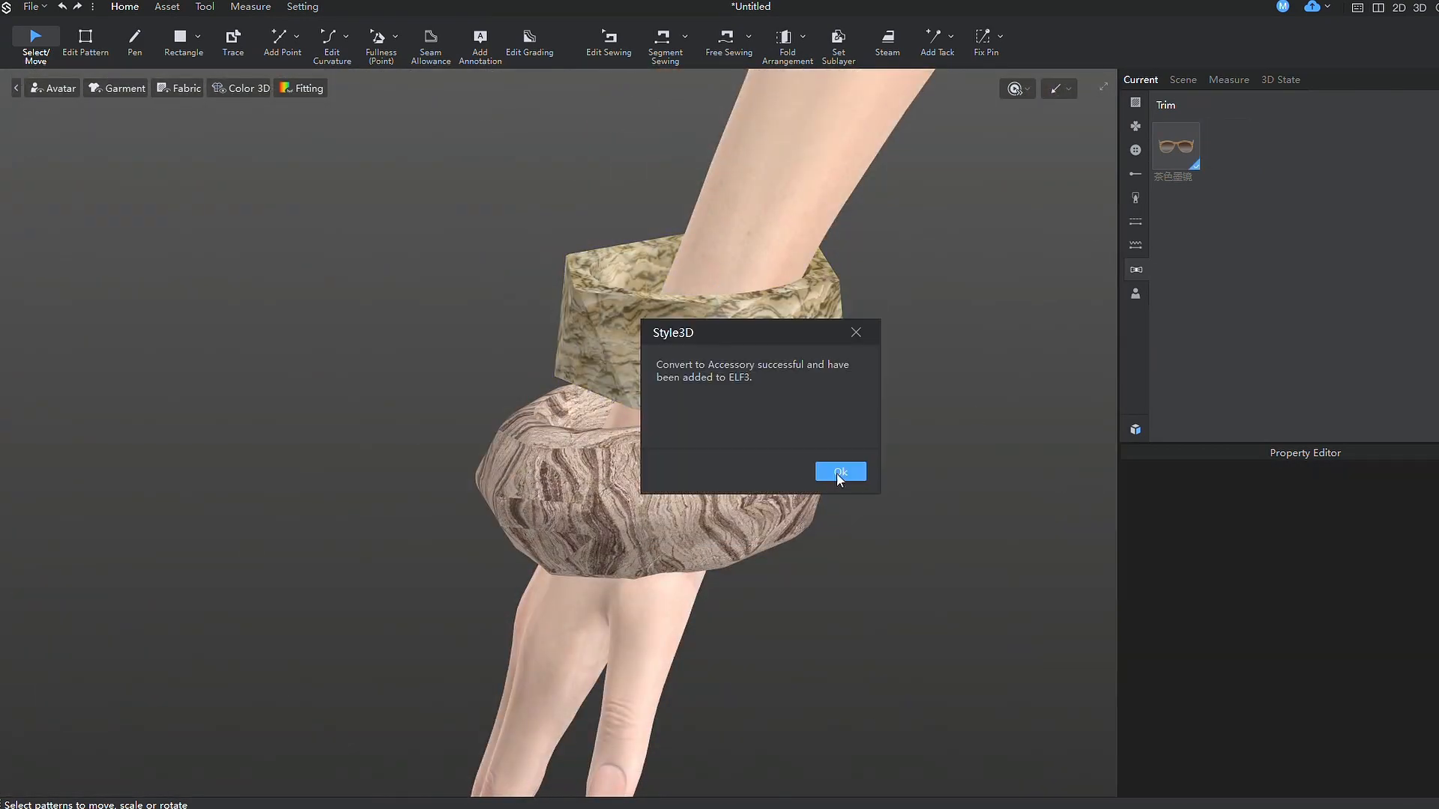
left_click(838, 472)
- Load Female_Sandal onto the avatar in place of the green shoes and browse to the jewellery trims
left_click(1134, 427)
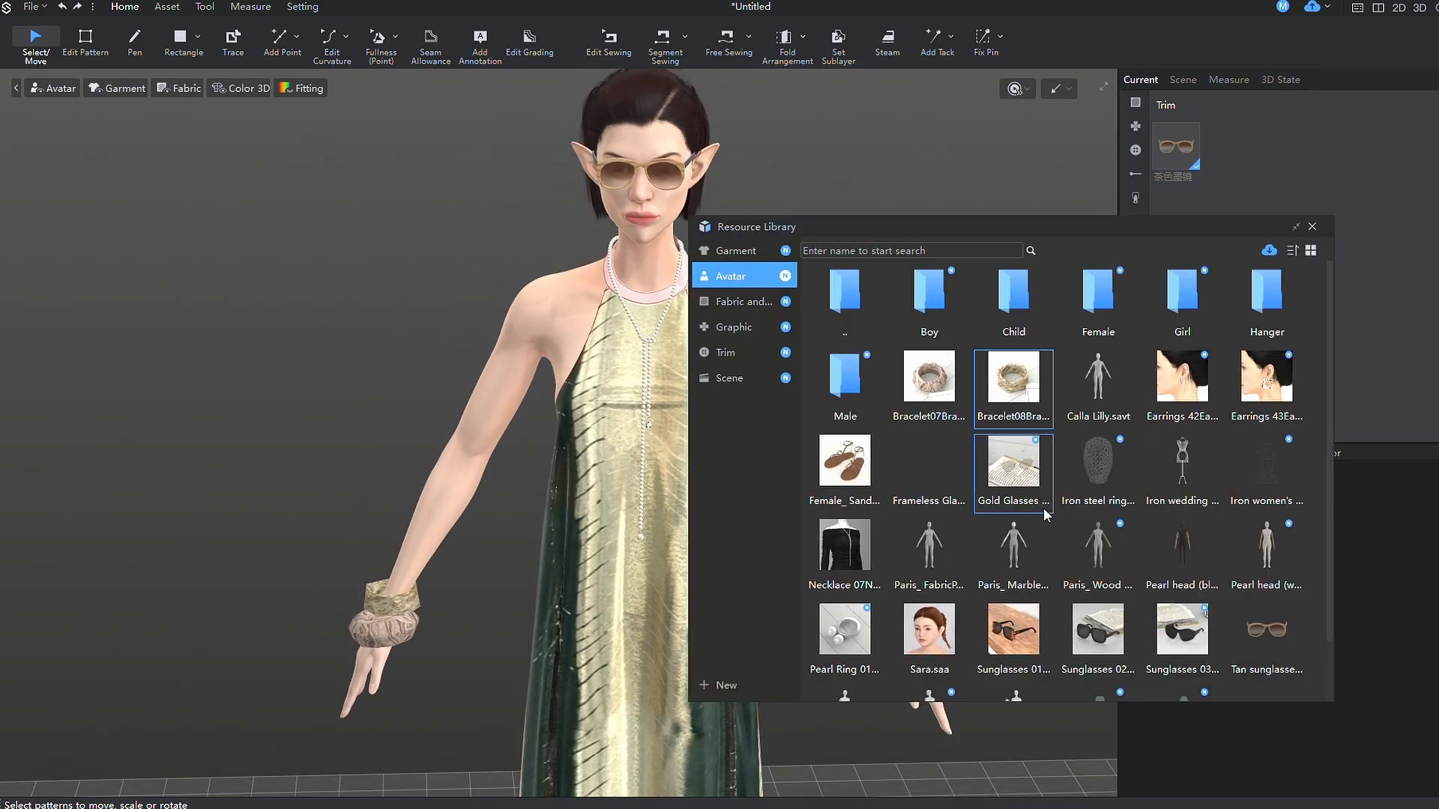
double_click(845, 461)
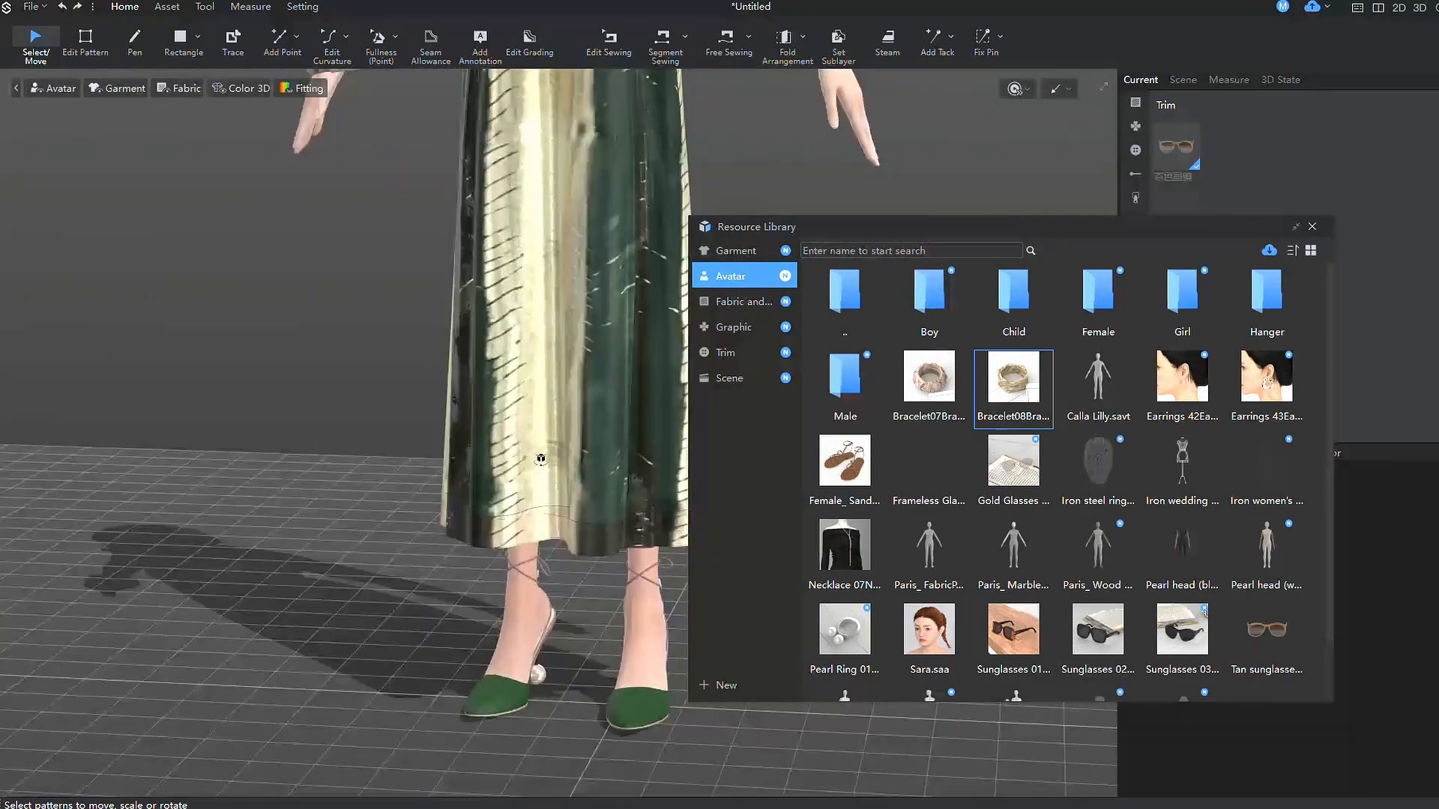
left_click(857, 472)
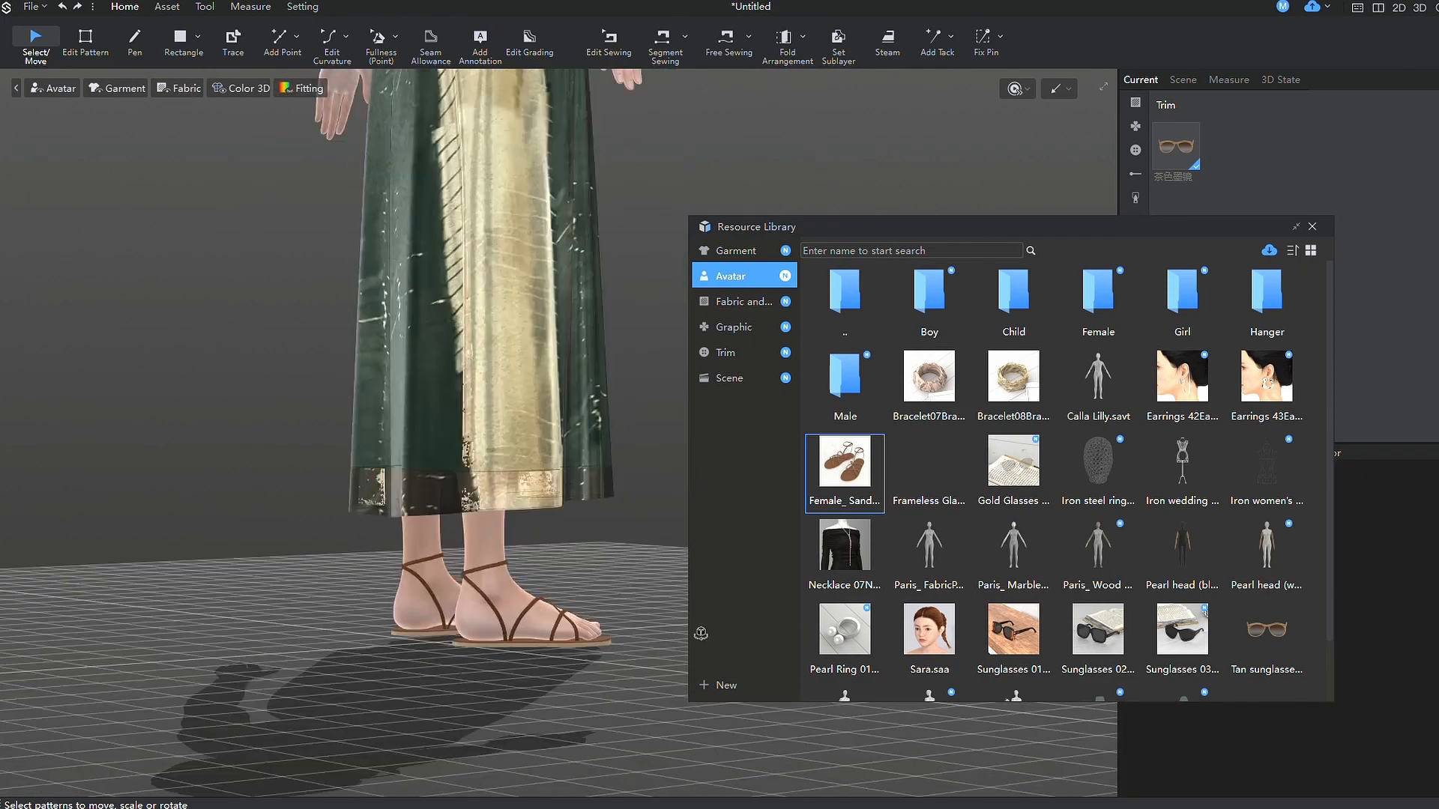
right_click_drag(638, 569, 529, 585)
scroll(560, 585, "down", 5)
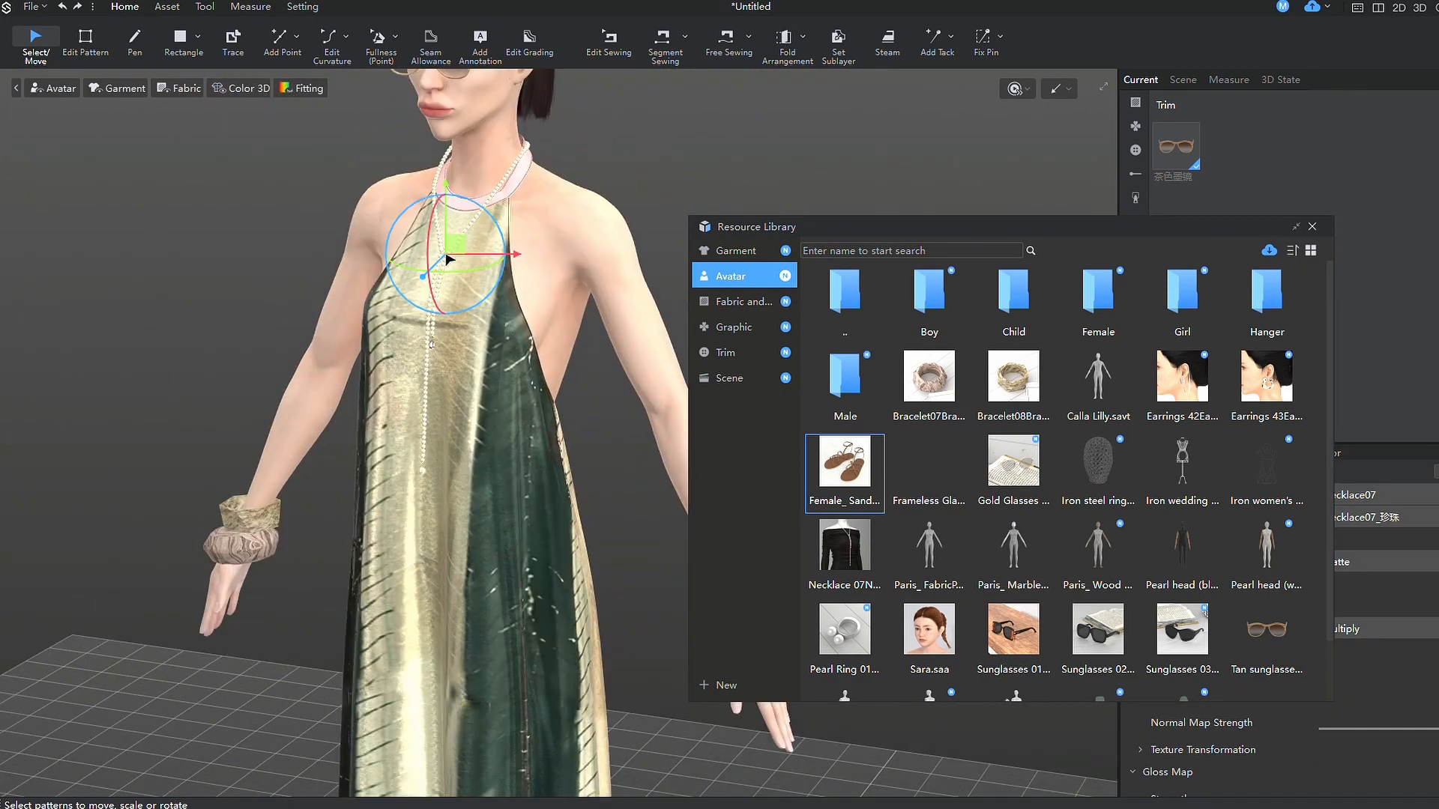
left_click(1040, 472)
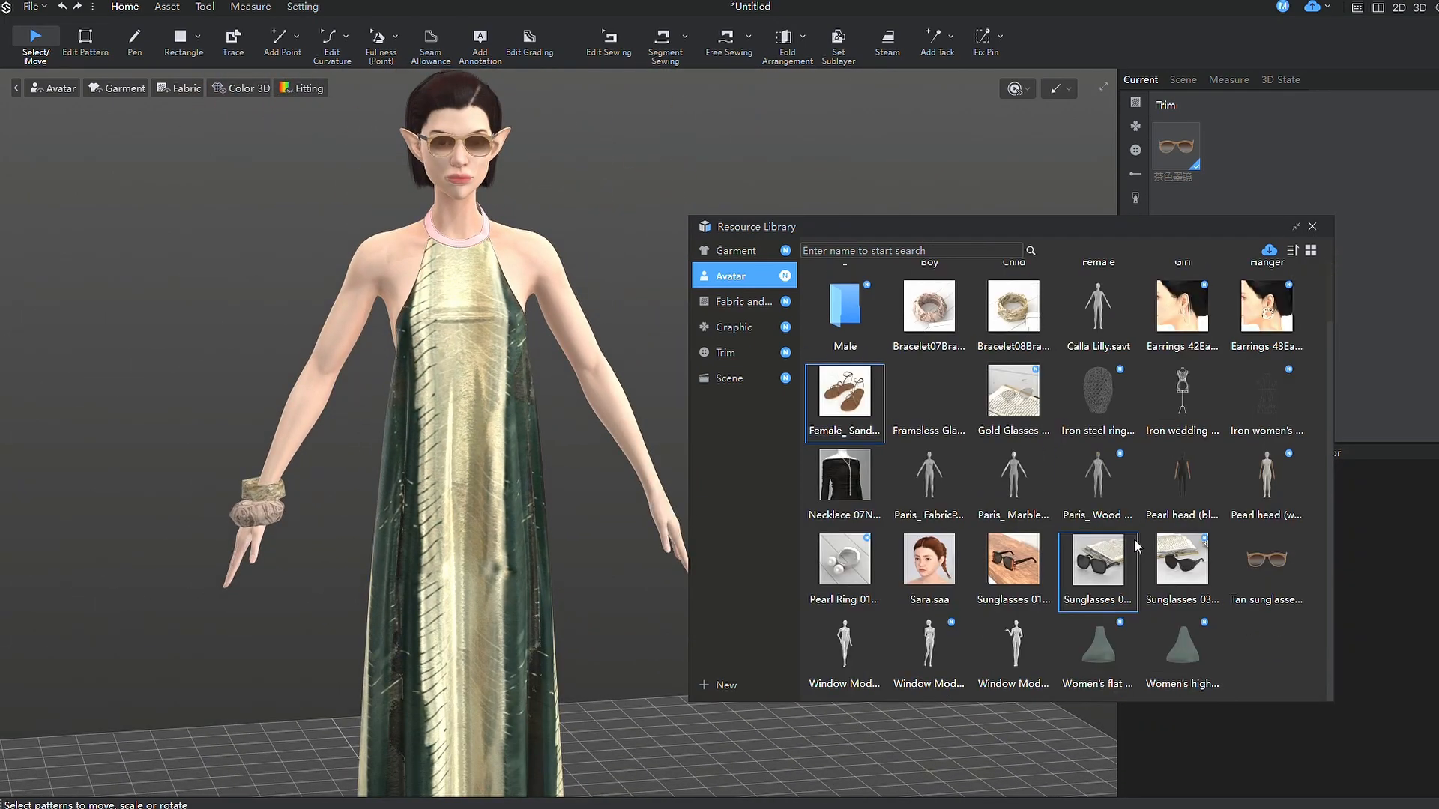
- Switch the library to Trim items and add the leaf-and-pearl earring to the scene
double_click(1099, 295)
left_click(731, 352)
scroll(970, 353, "down", 3)
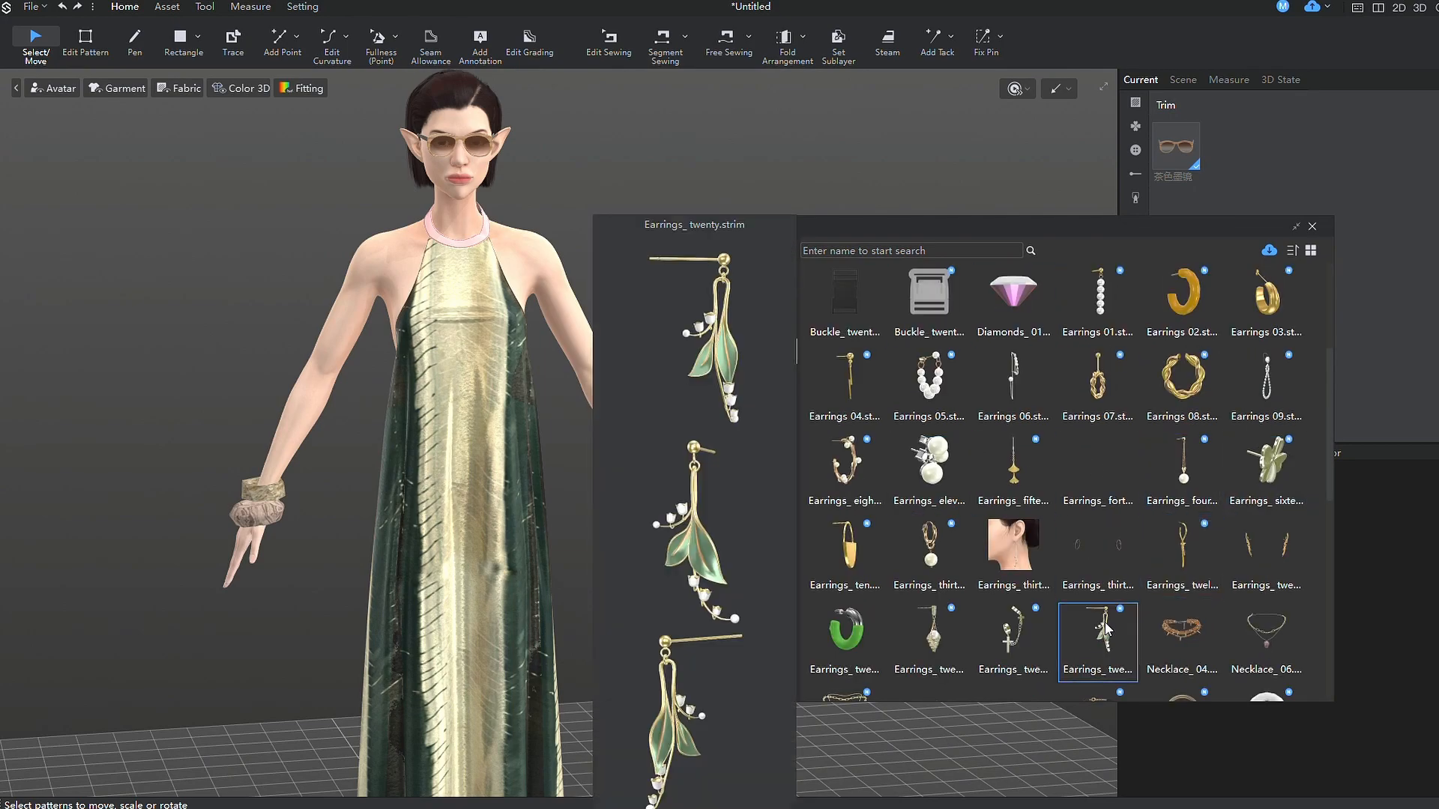
double_click(1181, 551)
scroll(558, 299, "down", 3)
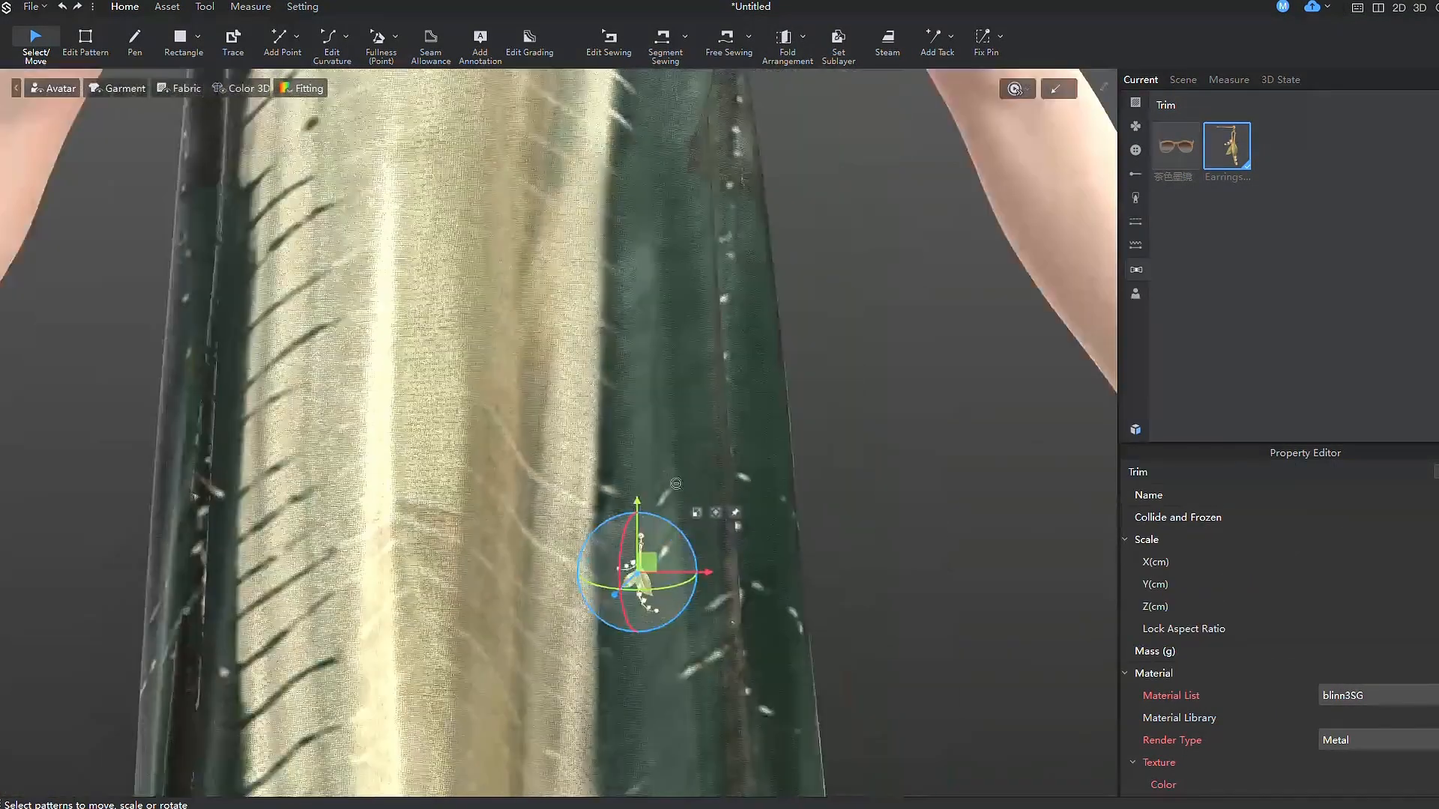
scroll(596, 360, "down", 2)
scroll(631, 415, "down", 3)
middle_click_drag(631, 414, 633, 572)
scroll(632, 572, "down", 2)
scroll(608, 441, "up", 5)
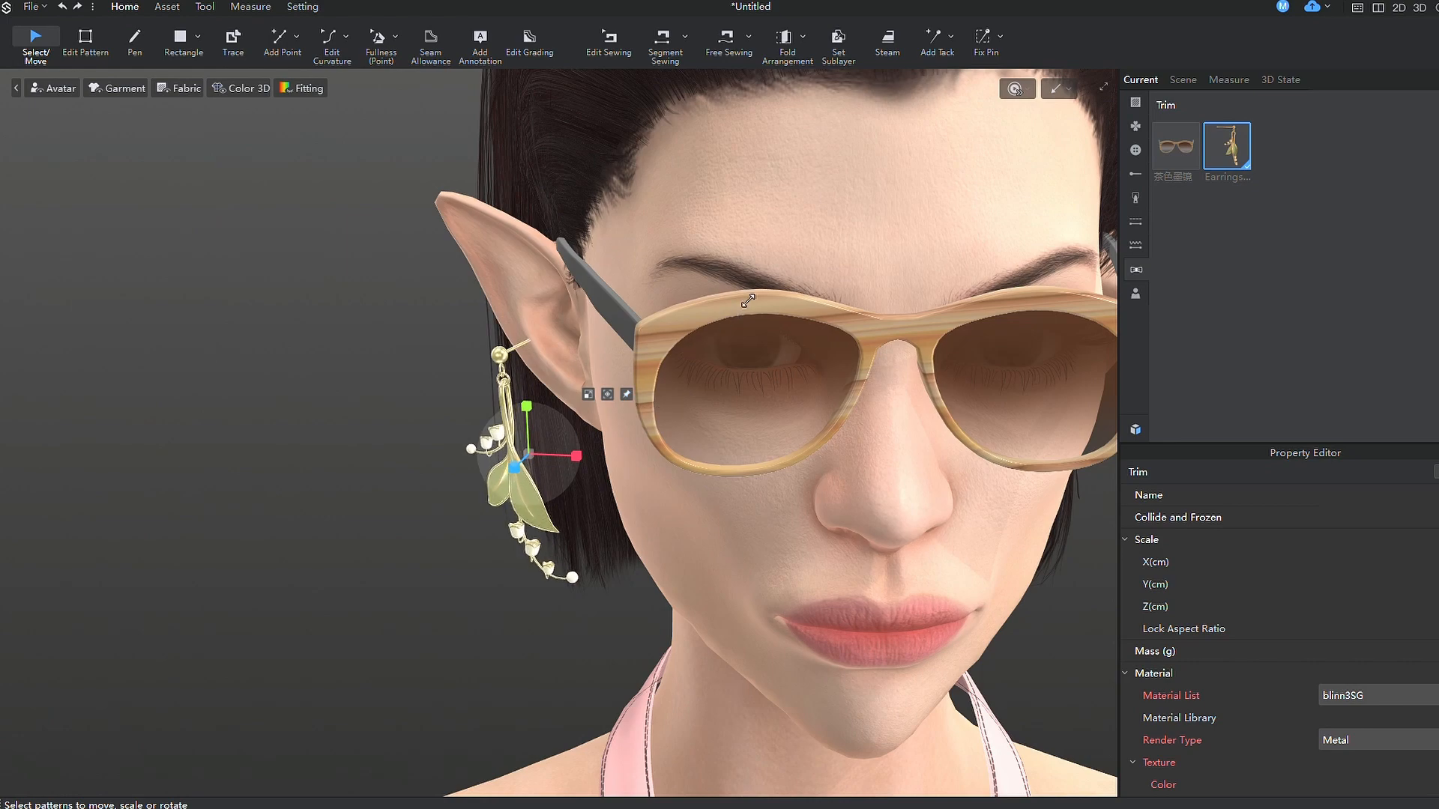
scroll(748, 301, "down", 2)
scroll(431, 338, "up", 4)
- Position the leaf-and-pearl earring under the elf's earlobe with the gizmo
left_click_drag(430, 288, 432, 377)
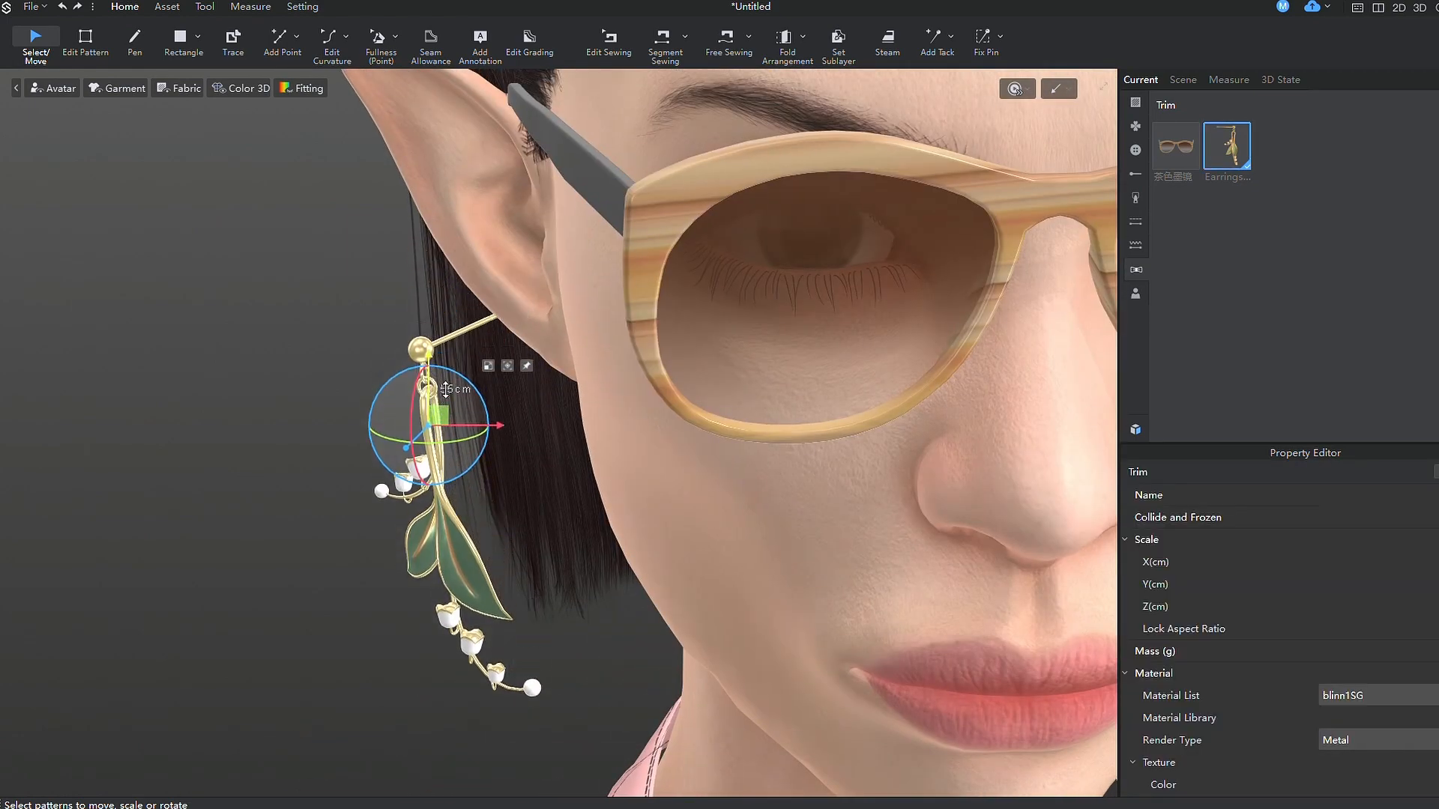
right_click_drag(432, 376, 439, 450)
left_click_drag(439, 449, 484, 399)
scroll(483, 398, "down", 2)
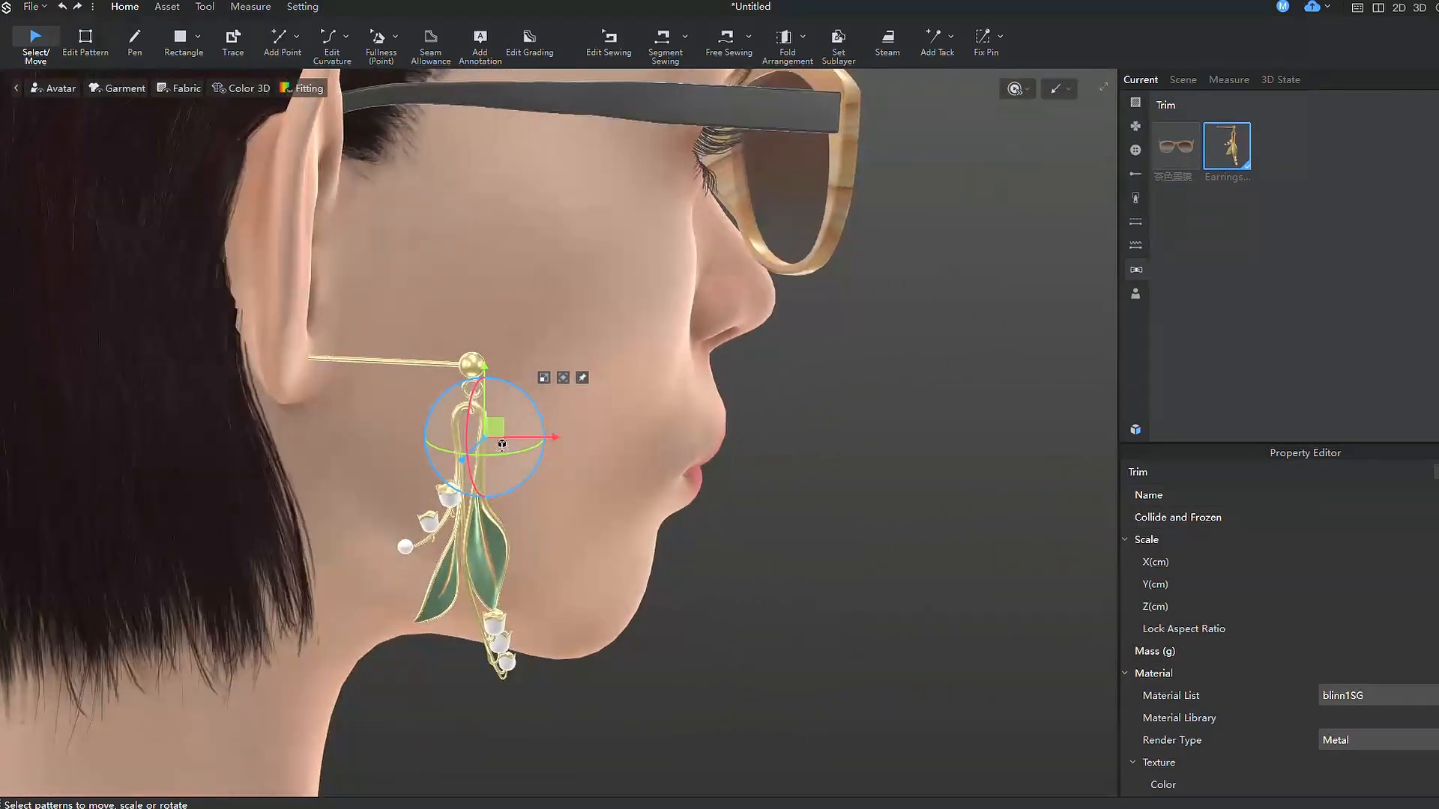
left_click_drag(551, 437, 450, 437)
scroll(450, 437, "up", 2)
scroll(380, 439, "up", 2)
mouse_move(380, 439)
right_mouse_down()
mouse_move(566, 435)
mouse_move(401, 418)
right_mouse_up()
left_click_drag(402, 416, 346, 400)
mouse_move(347, 399)
right_mouse_down()
mouse_move(556, 505)
mouse_move(484, 433)
right_mouse_up()
scroll(484, 433, "down", 2)
- Convert the earring to an Other accessory attached as a mirrored Chain on both ears
right_click(483, 433)
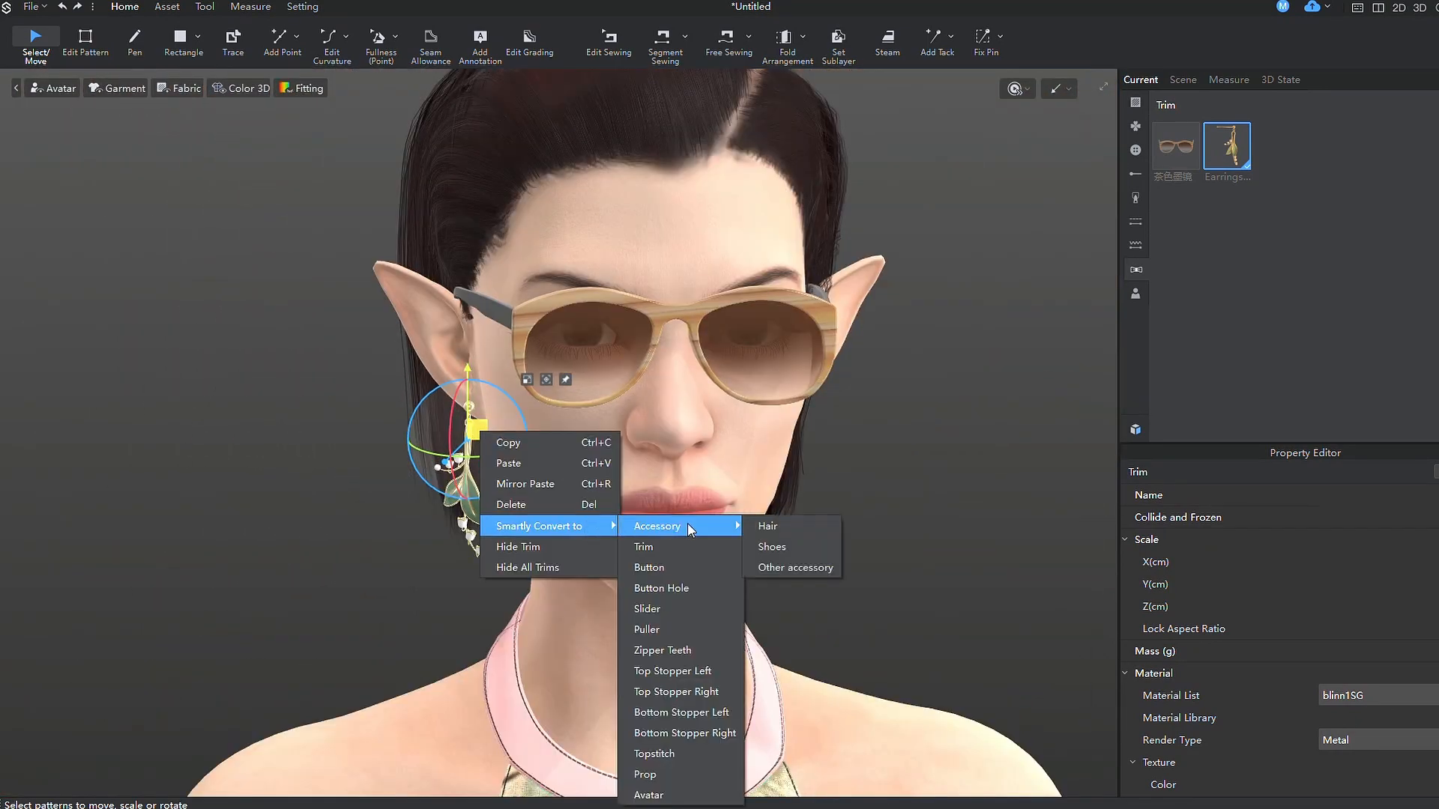
left_click(821, 570)
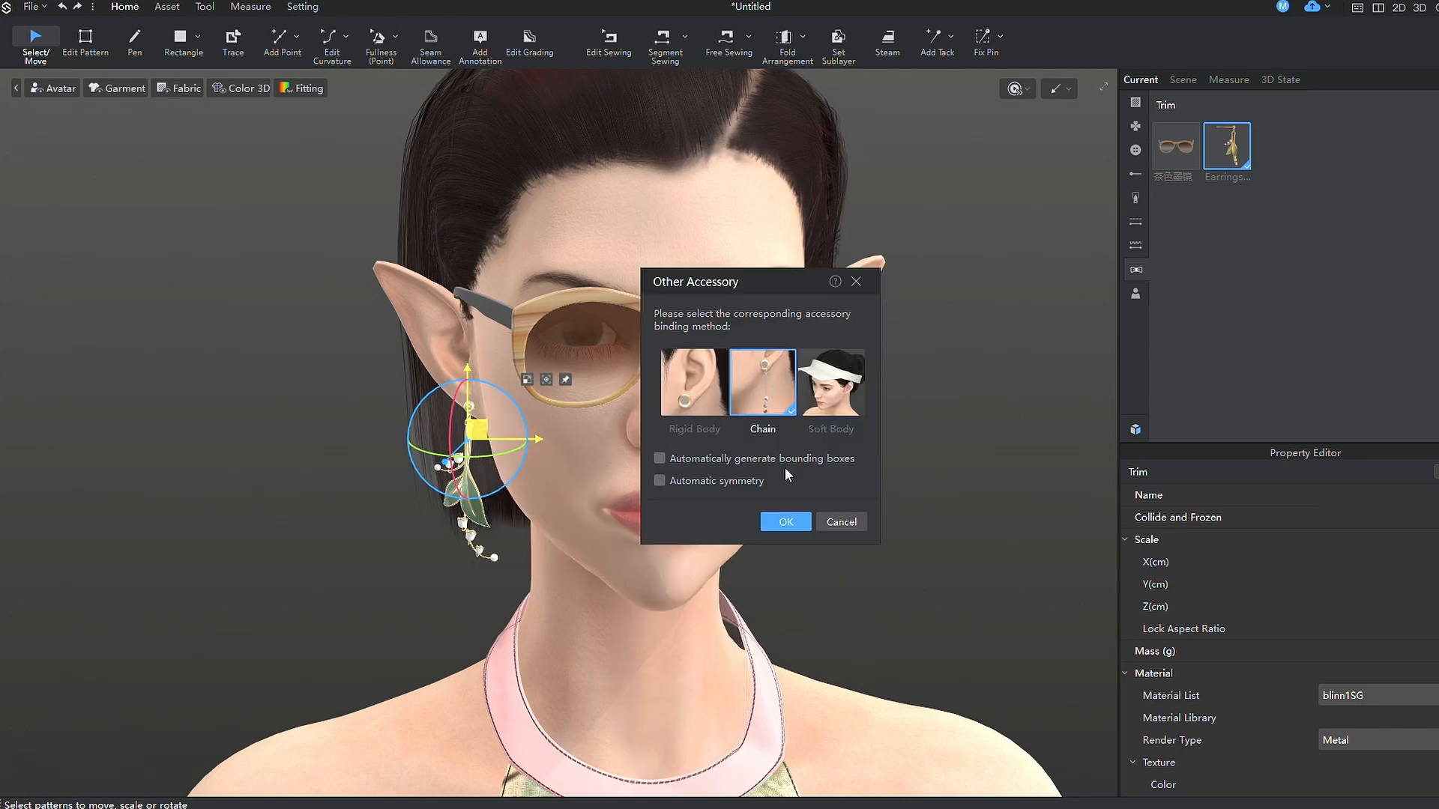
left_click(786, 524)
left_click(841, 473)
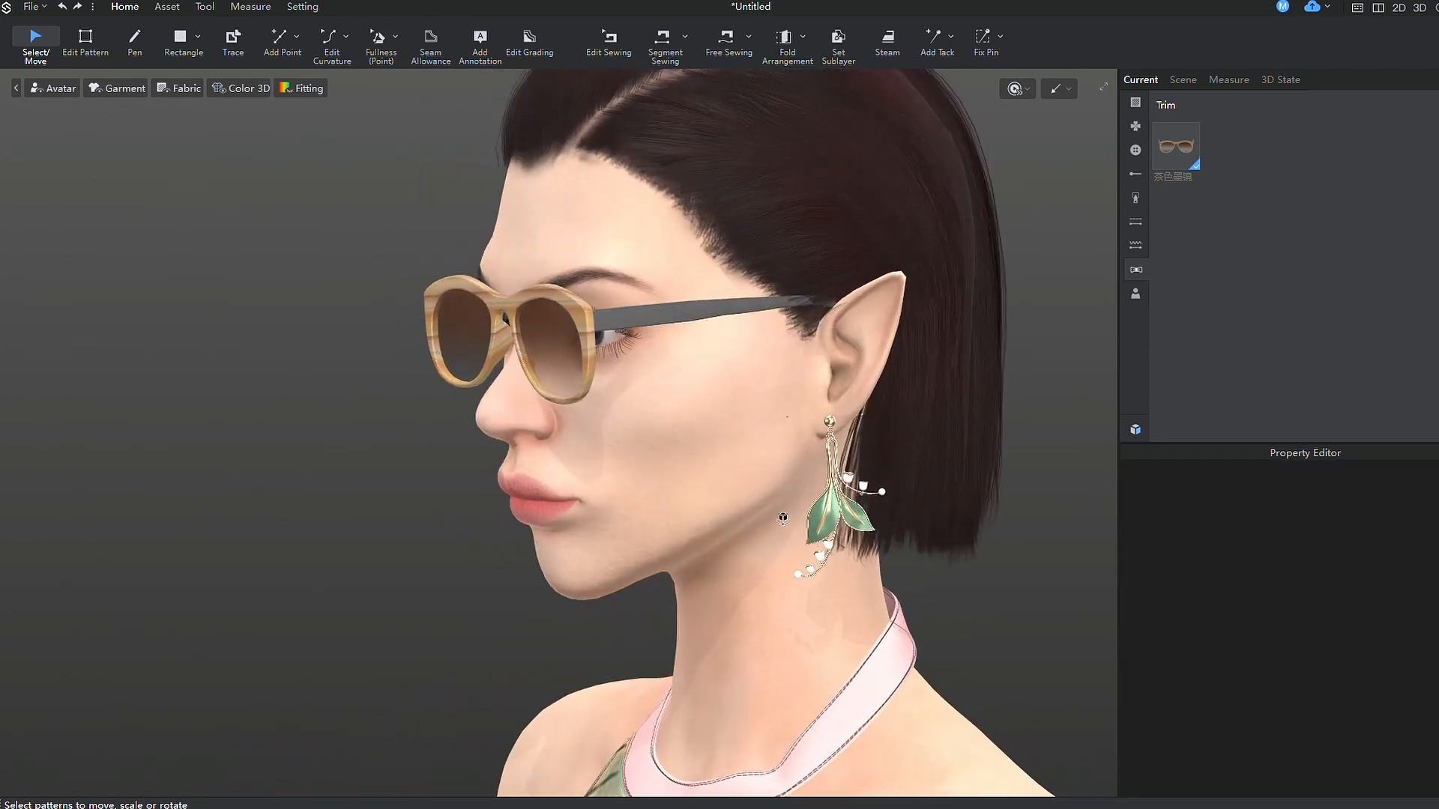
right_click_drag(910, 497, 1139, 406)
left_click(1135, 428)
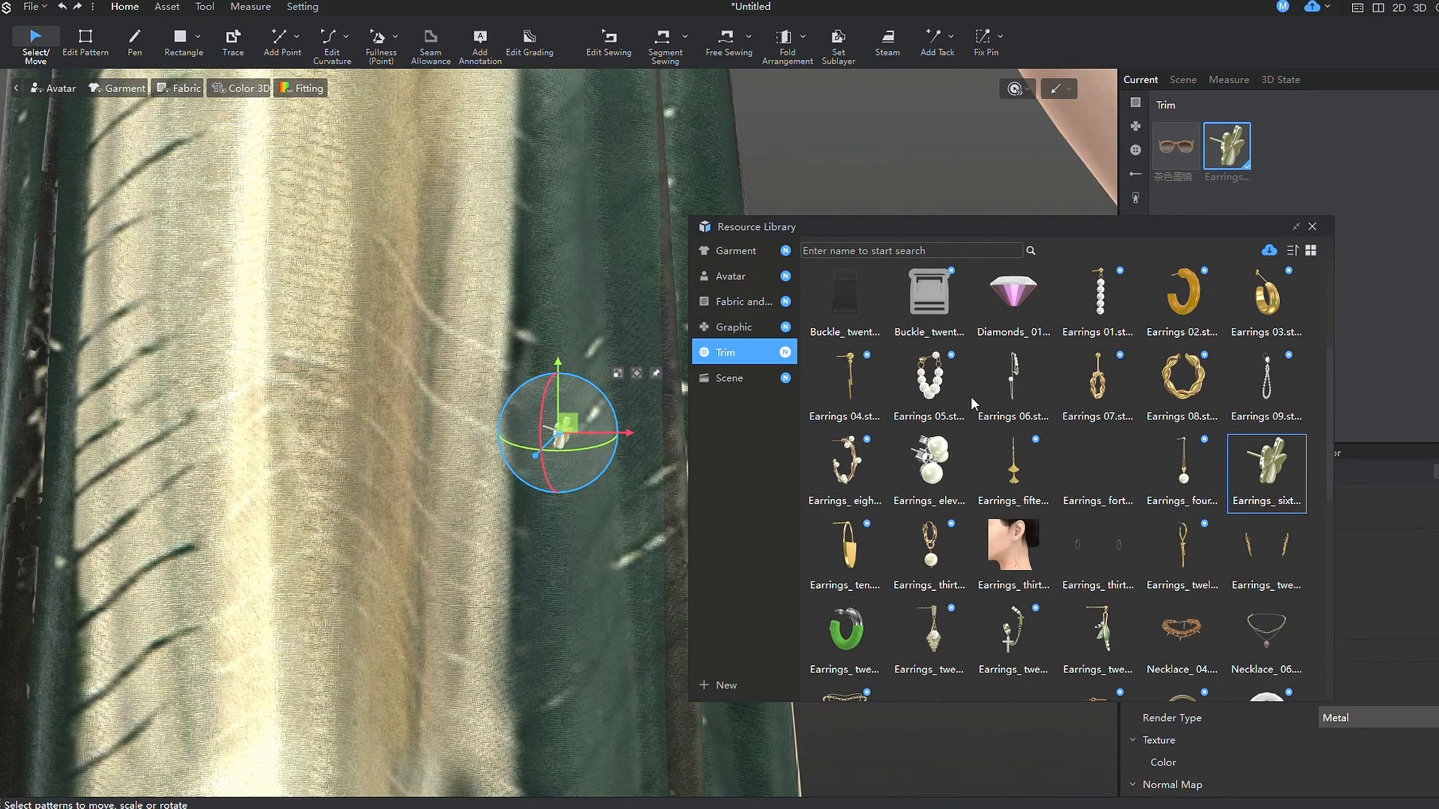
scroll(587, 596, "down", 5)
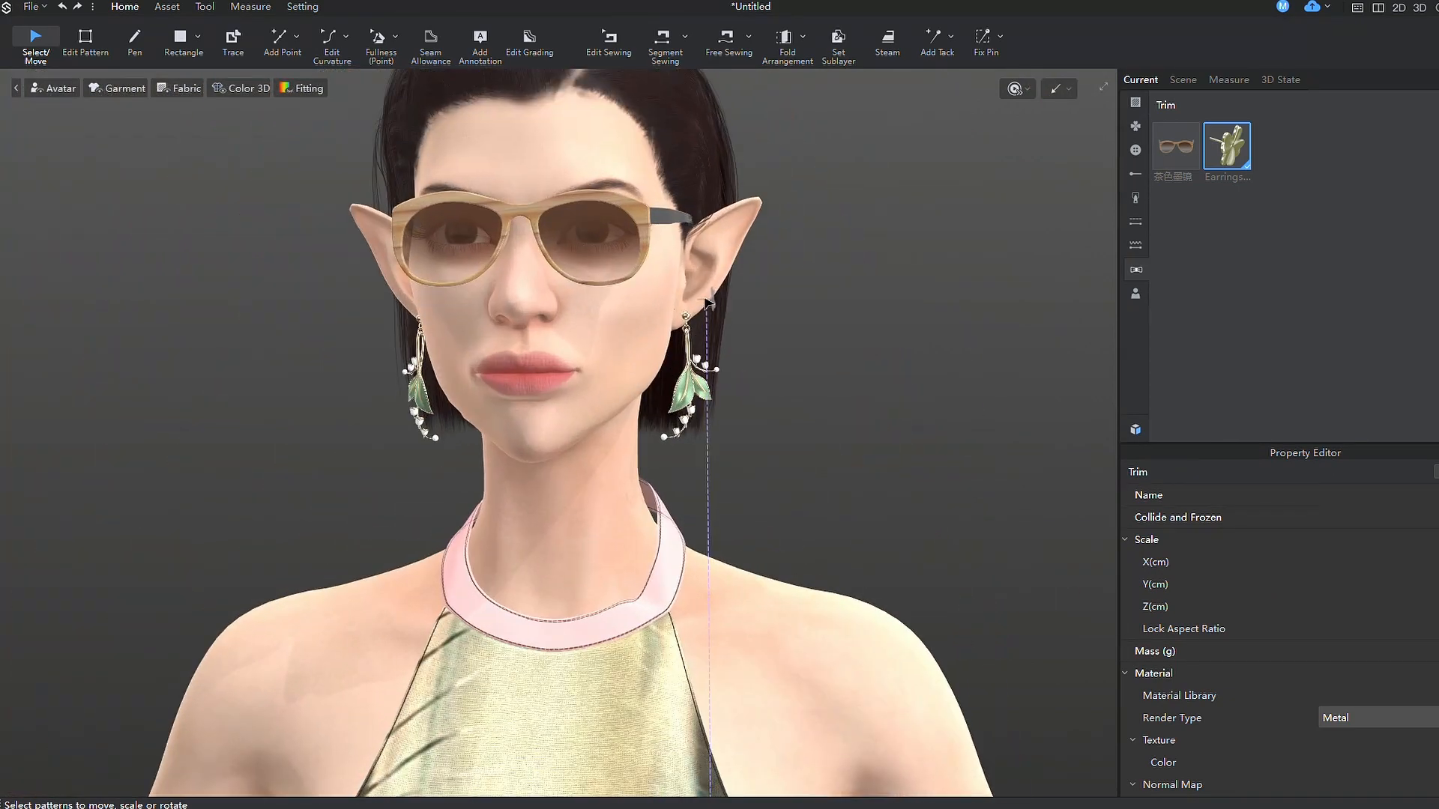
scroll(758, 237, "up", 3)
scroll(760, 359, "up", 3)
- Rotate and tilt the clover stud to fit the earlobe and check its colour settings
right_click_drag(760, 361, 765, 339)
left_click_drag(765, 338, 744, 375)
right_click_drag(745, 374, 782, 332)
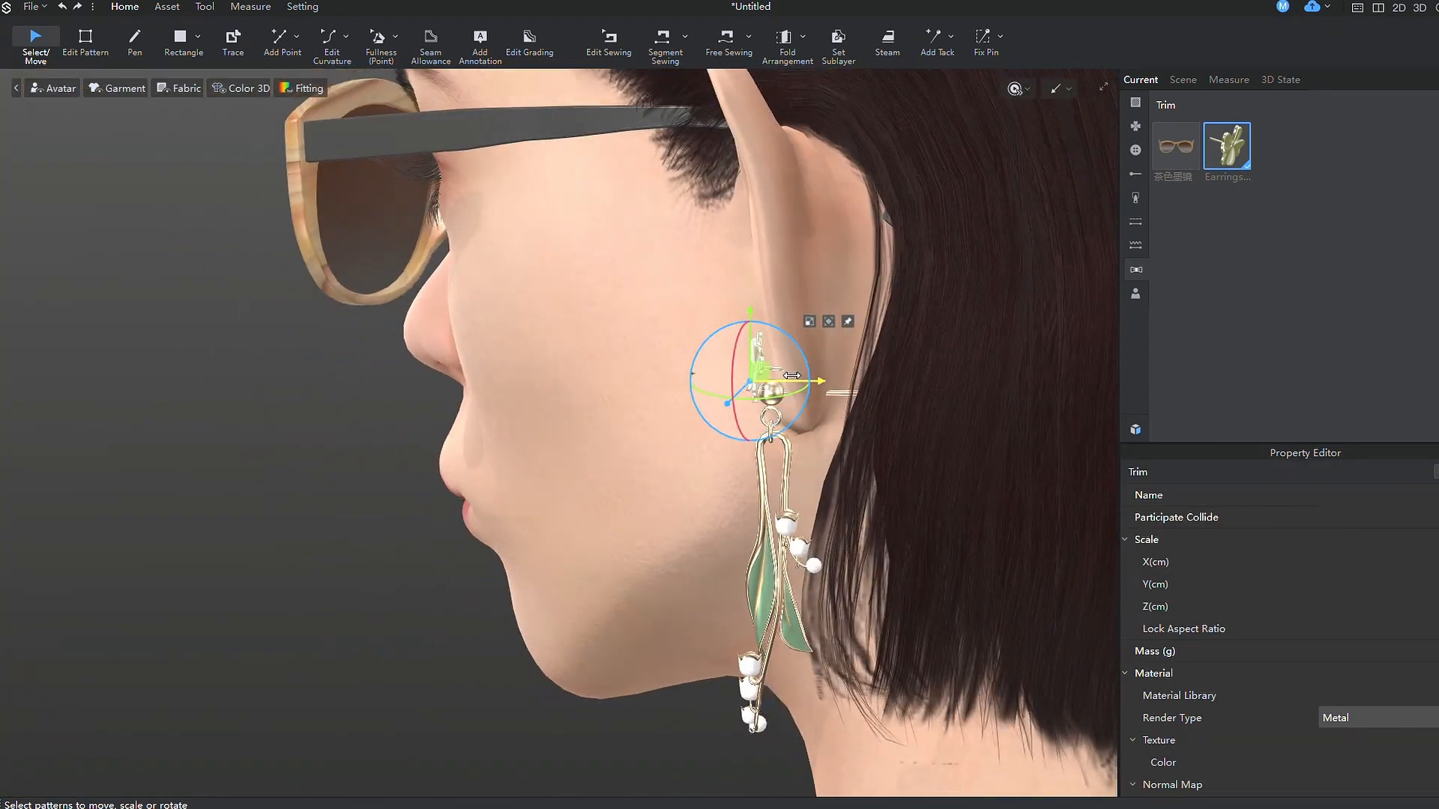
left_click_drag(784, 330, 790, 333)
right_click_drag(787, 332, 888, 450)
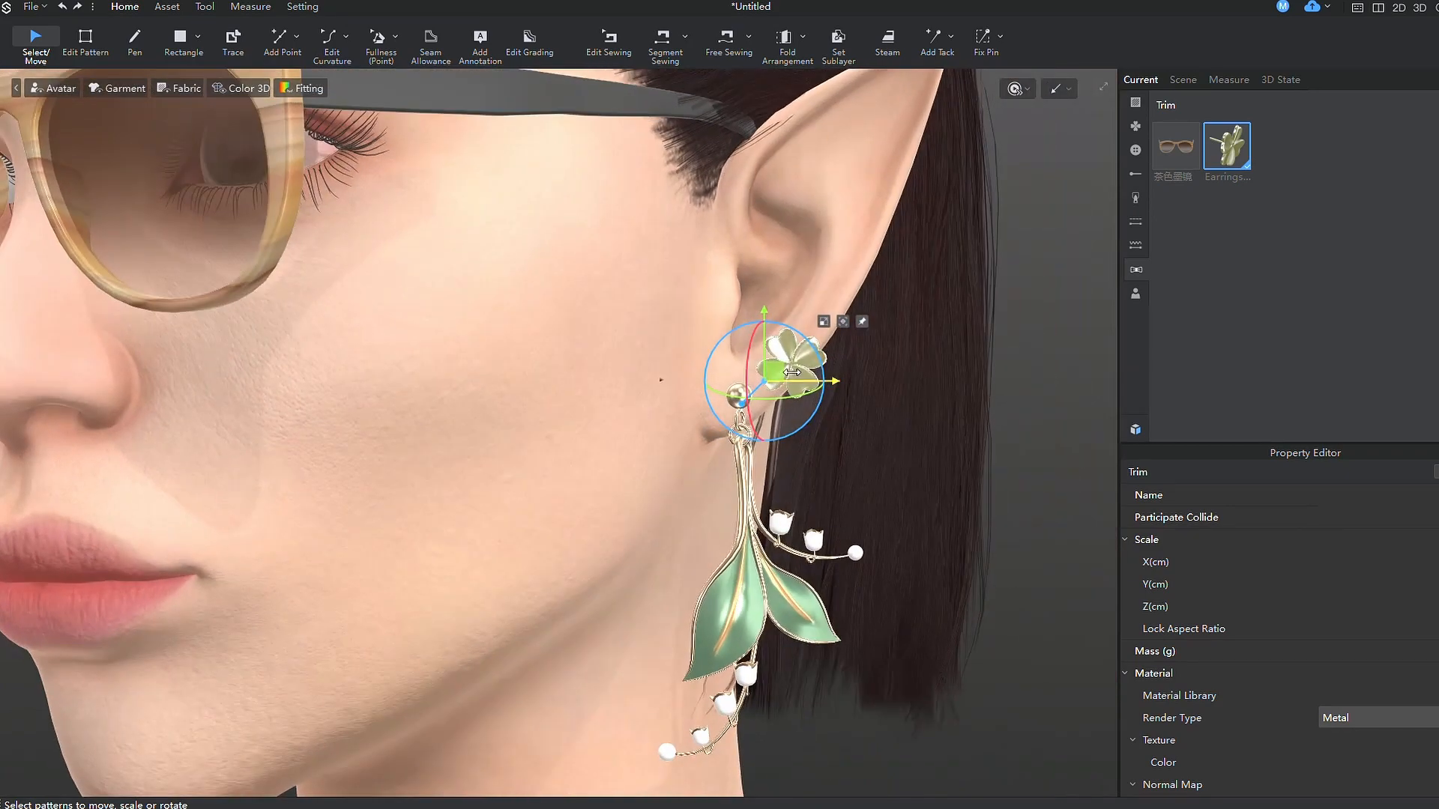
scroll(1293, 619, "down", 3)
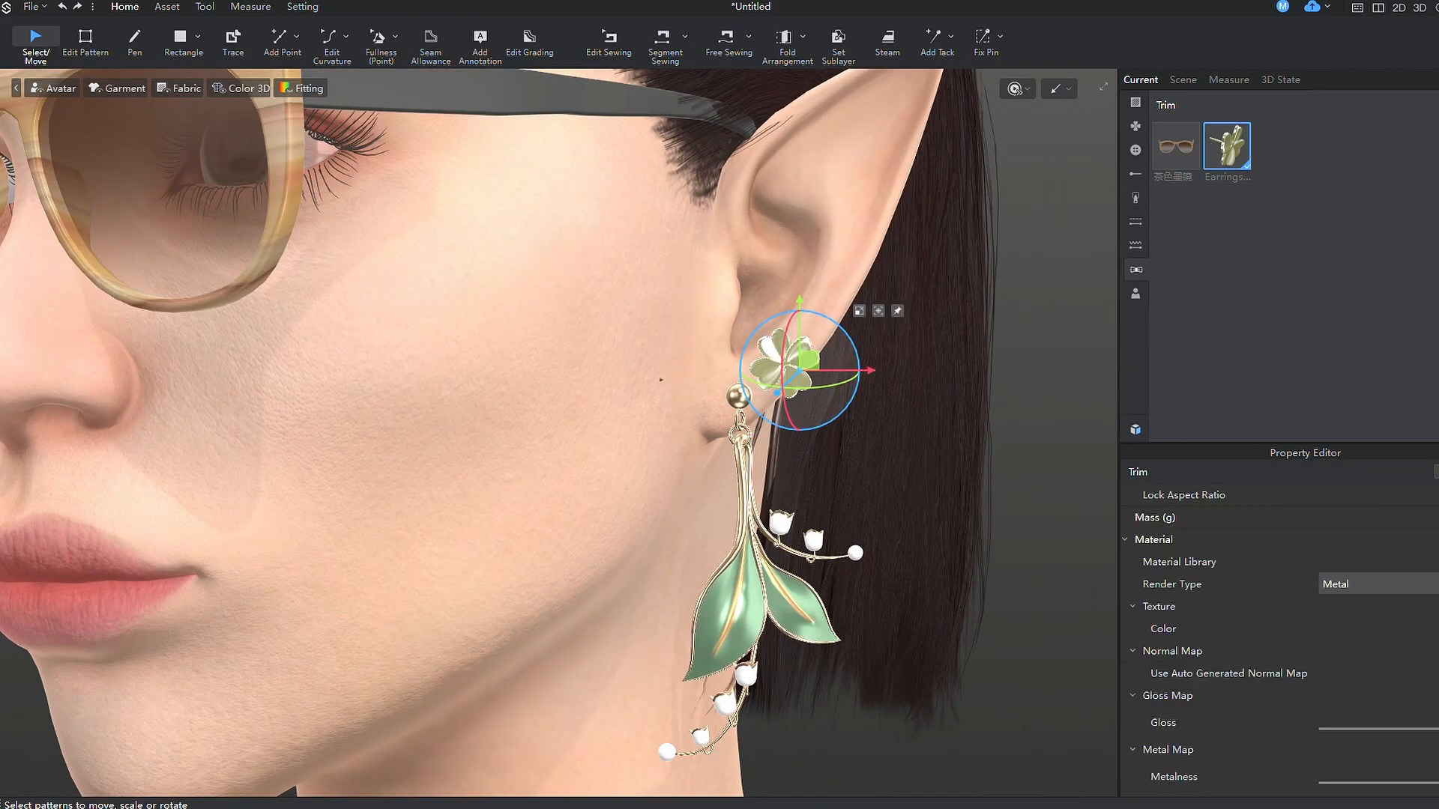
left_click(1372, 628)
left_click(1197, 709)
- Convert the clover stud into an accessory with Rigid Body binding and confirm
right_click(803, 364)
left_click(1115, 518)
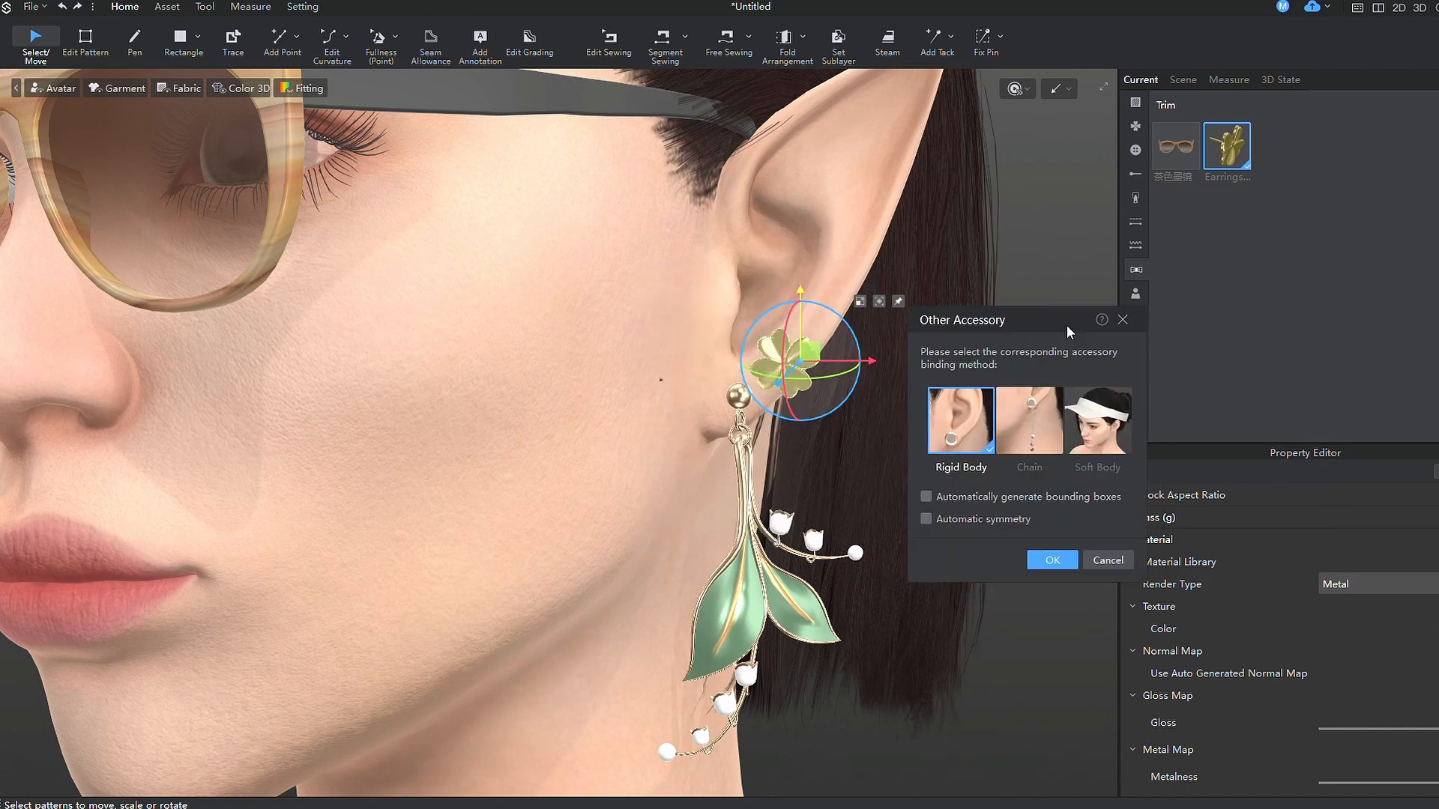
left_click(1058, 560)
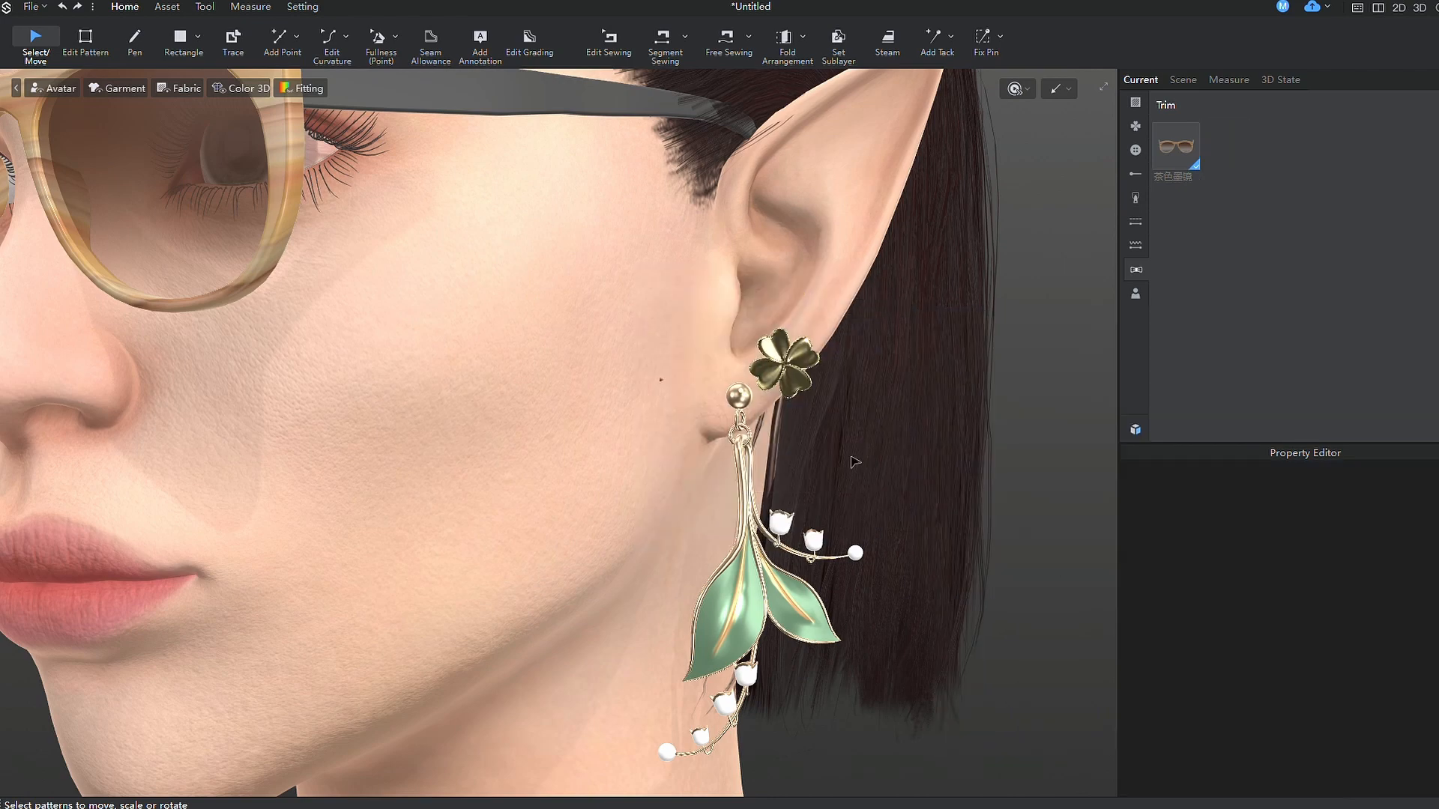
left_click(847, 472)
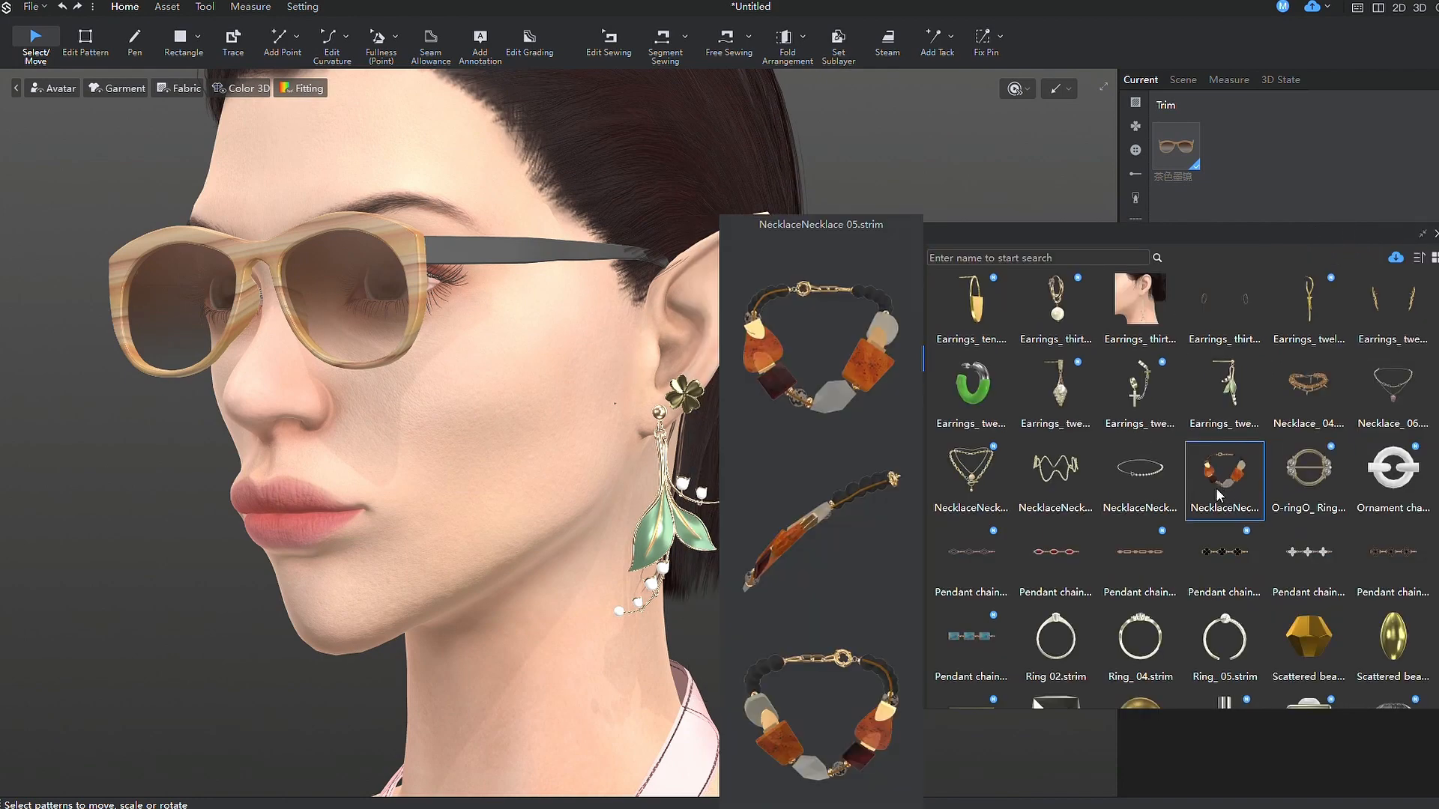
- Add the amber necklace and move it up so it sits around the avatar's neck
double_click(1222, 487)
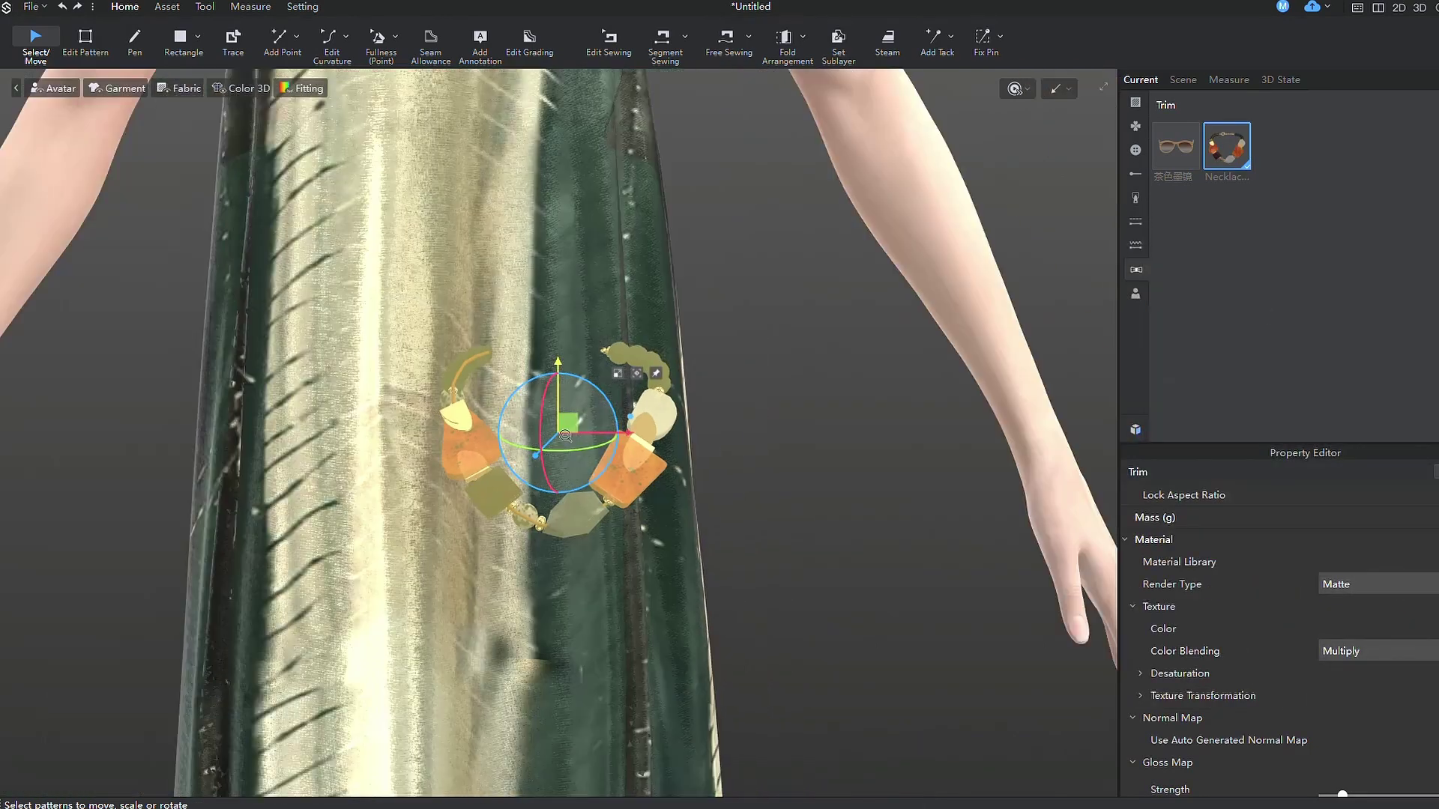
scroll(630, 506, "down", 5)
scroll(675, 472, "up", 5)
right_click_drag(611, 546, 514, 566)
left_click(383, 596)
left_click_drag(383, 597, 611, 418)
- Switch the viewport to the Offline Render realistic view of the outfit
left_click(206, 6)
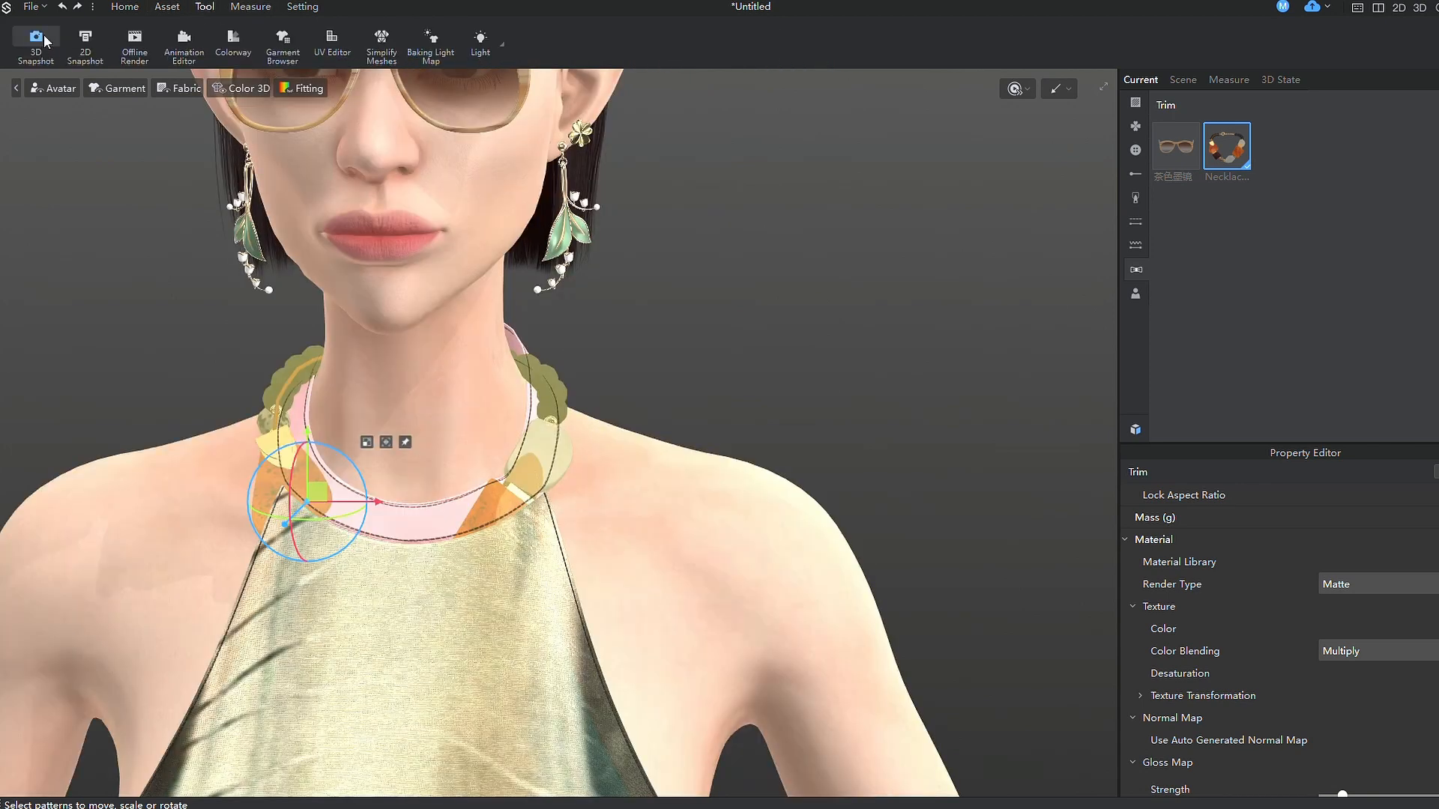
left_click(138, 35)
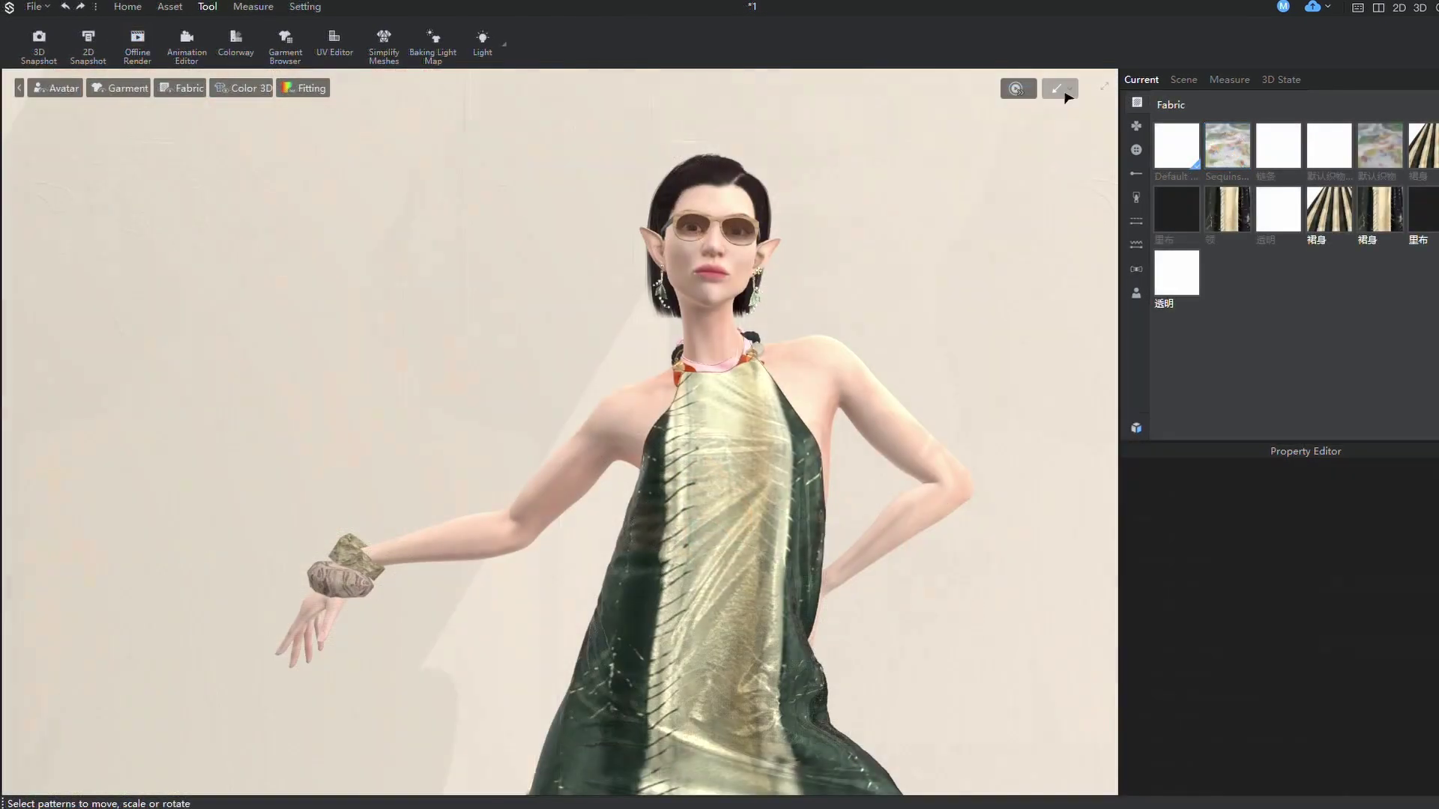
- Set the viewport render mode and enable ambient occlusion in Render Setting, toggling it to compare
left_click(1057, 87)
left_click(1089, 141)
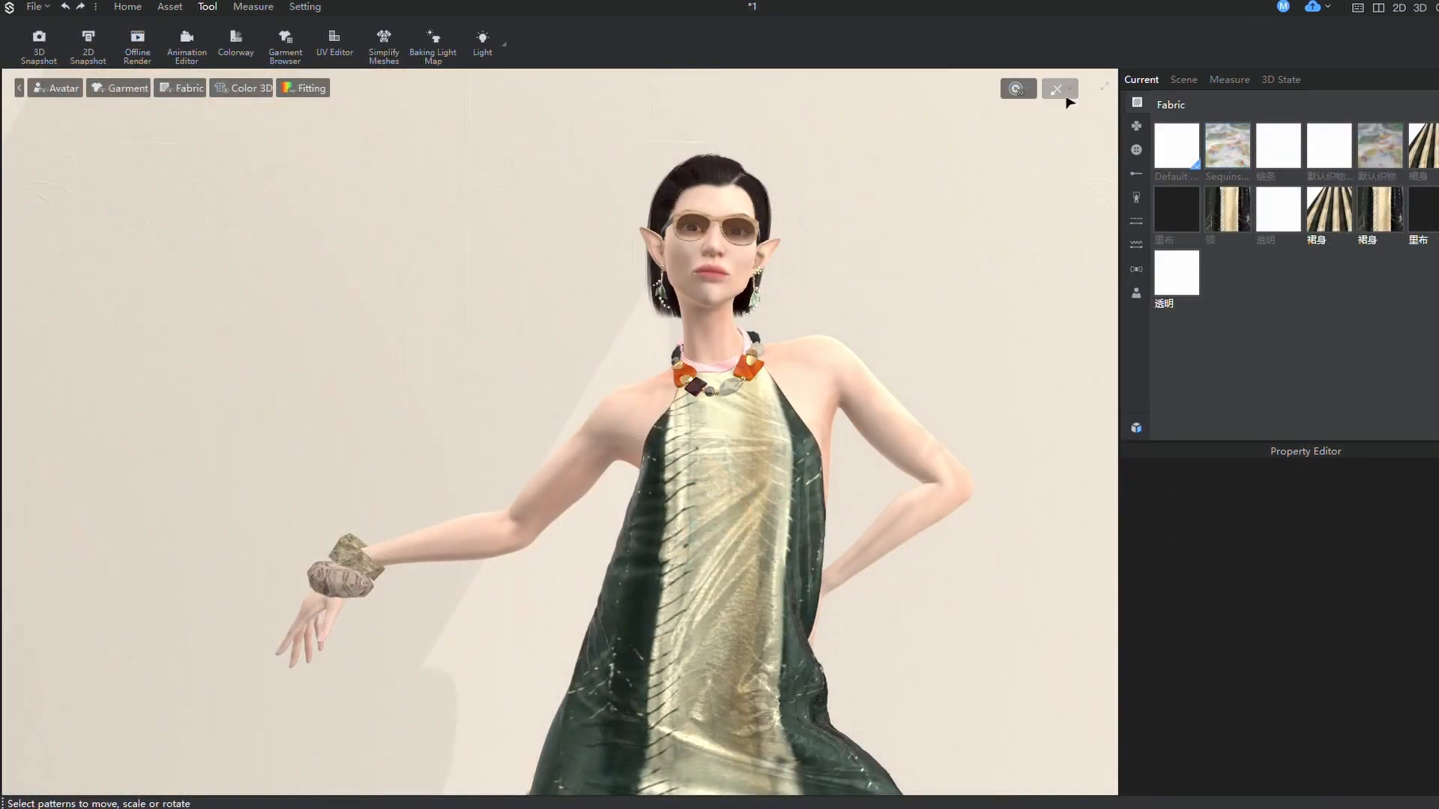
scroll(731, 363, "up", 5)
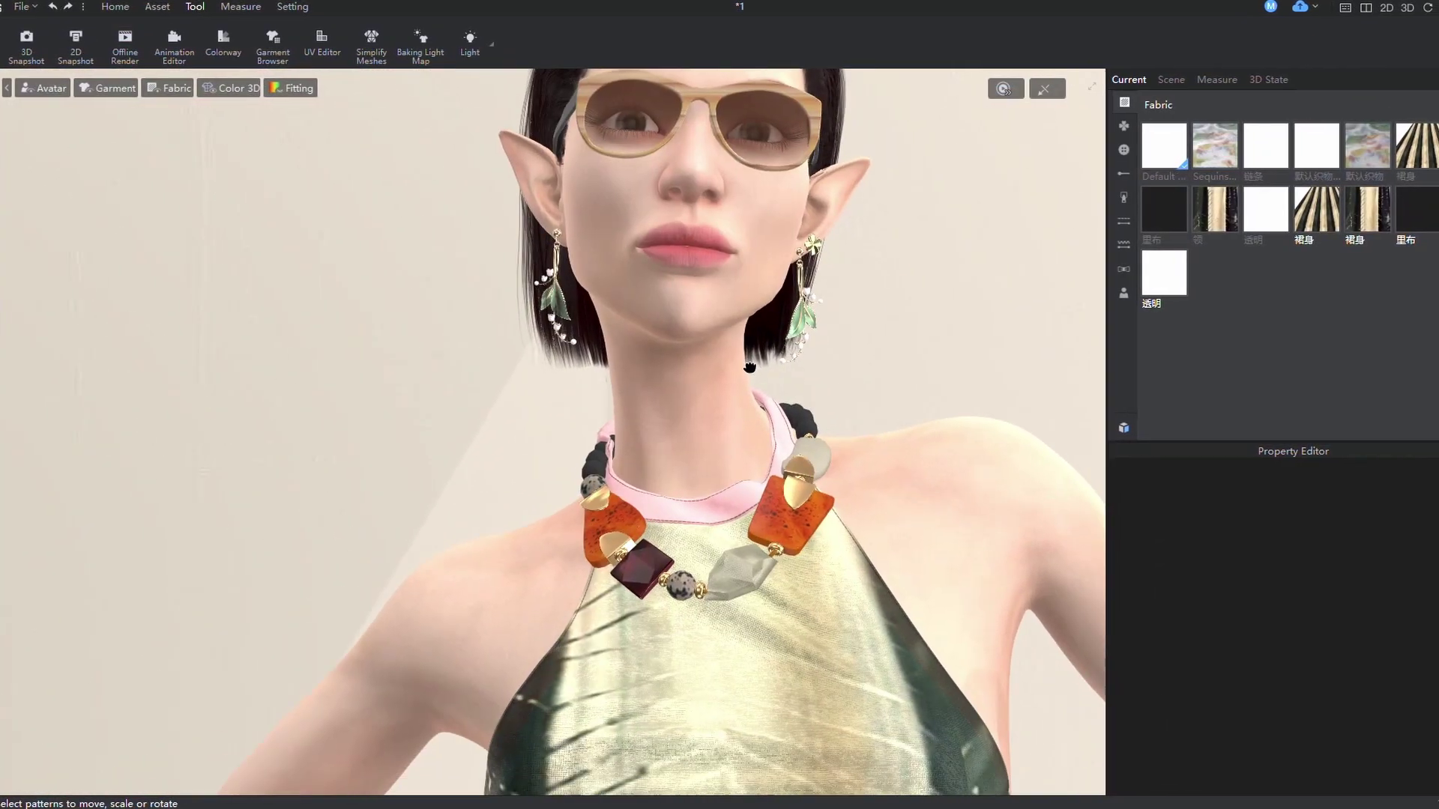
mouse_move(732, 363)
right_mouse_down()
mouse_move(807, 433)
mouse_move(720, 393)
right_mouse_up()
scroll(720, 394, "down", 5)
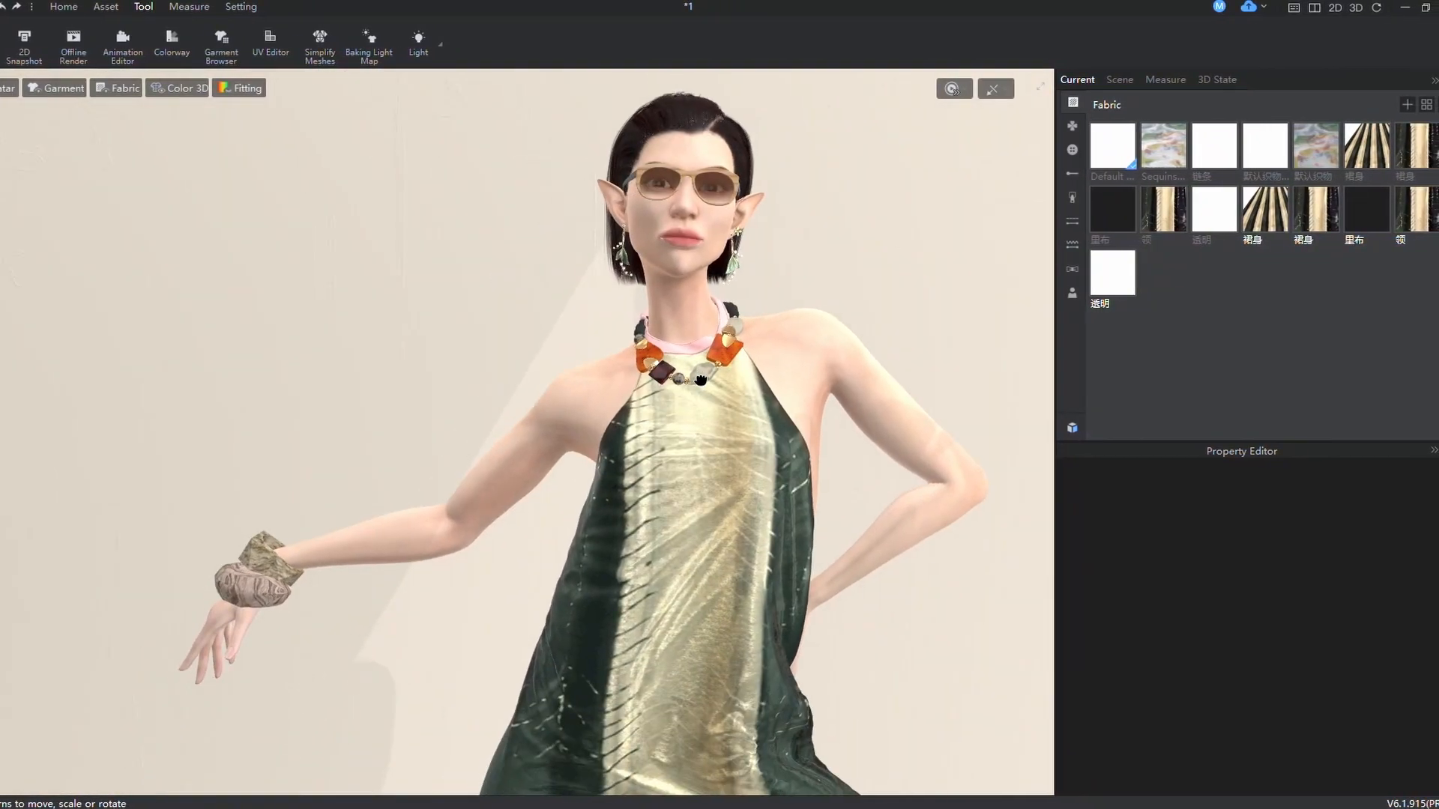
left_click(953, 88)
left_click(1046, 184)
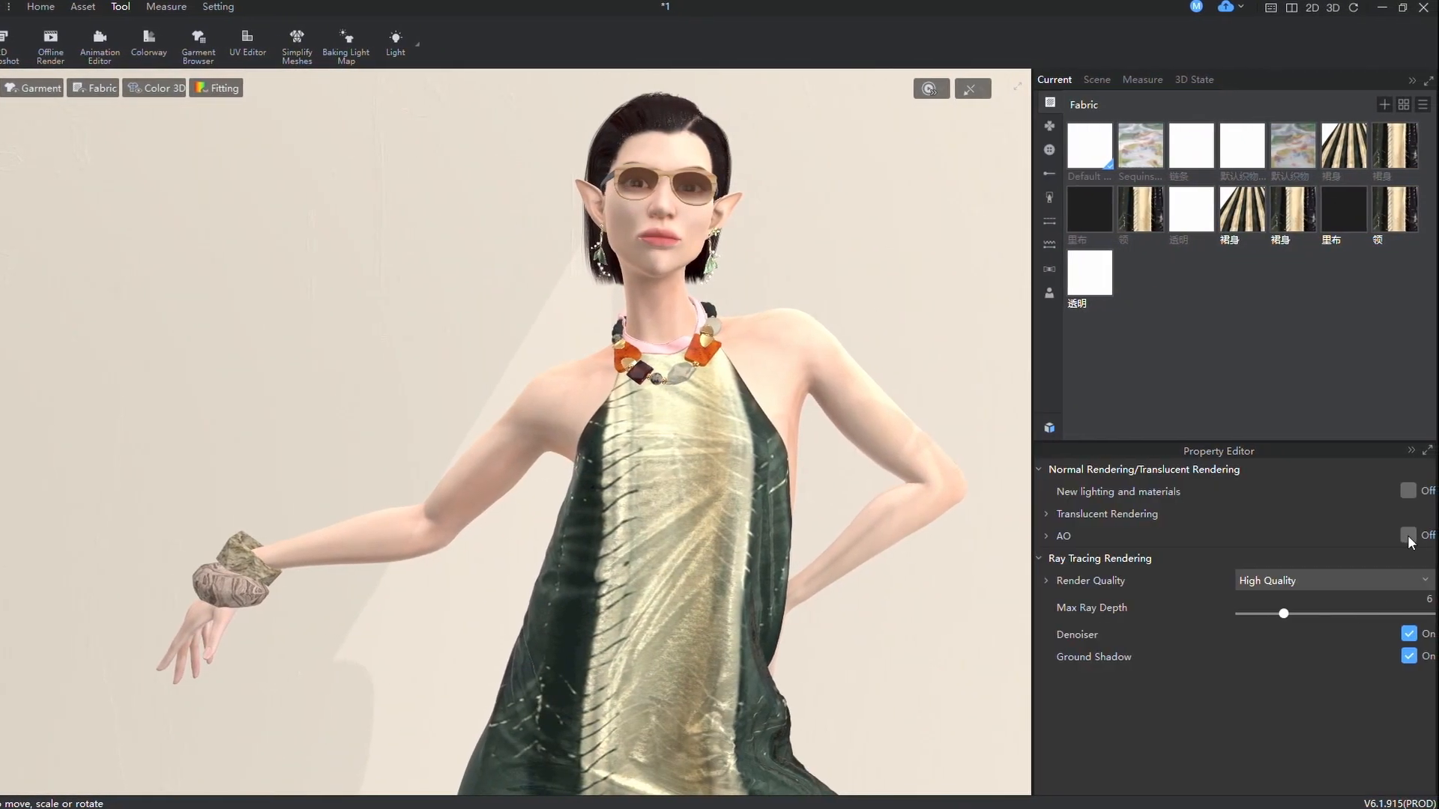
left_click(1409, 537)
left_click(1410, 536)
left_click(1408, 536)
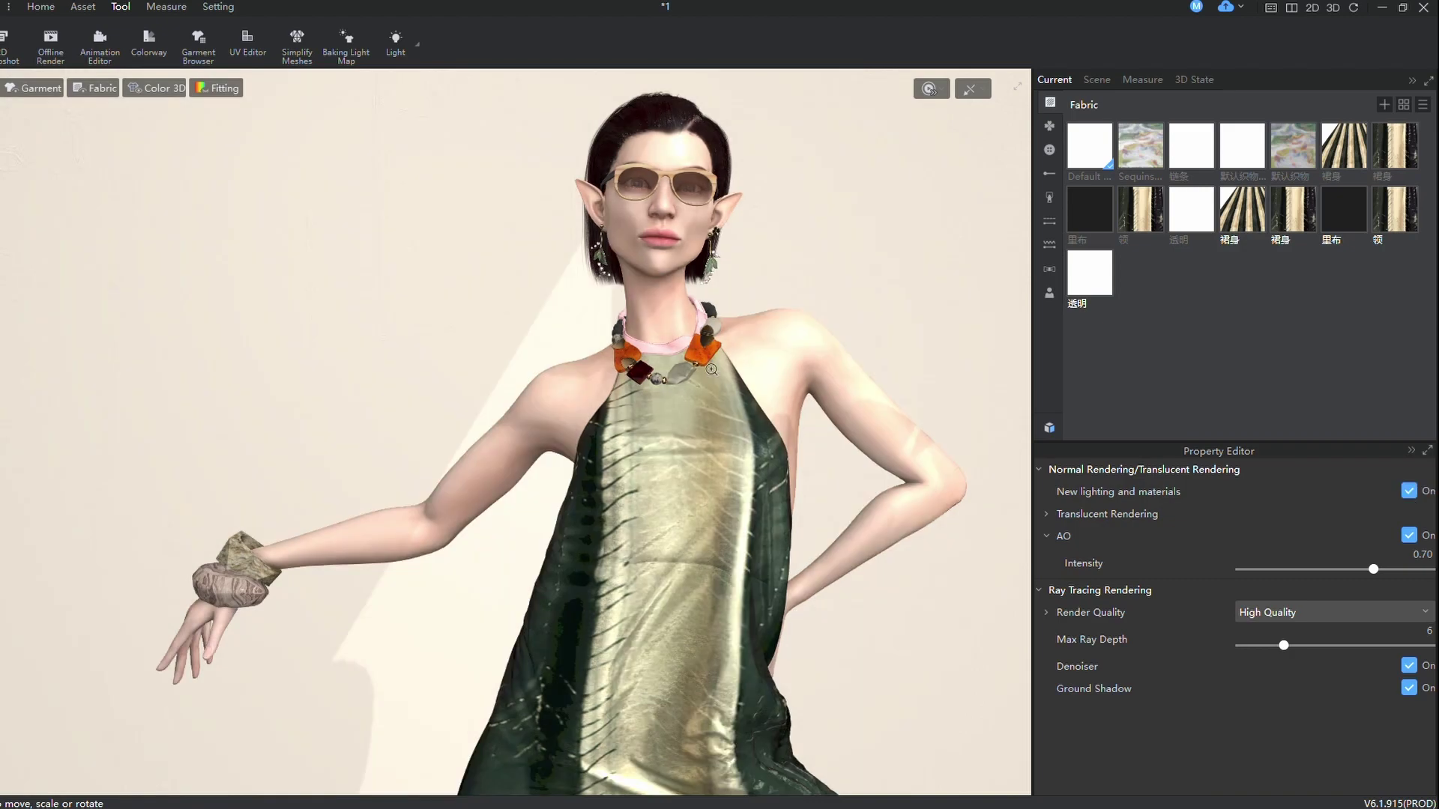
scroll(625, 380, "up", 3)
scroll(625, 380, "up", 3)
scroll(625, 380, "up", 3)
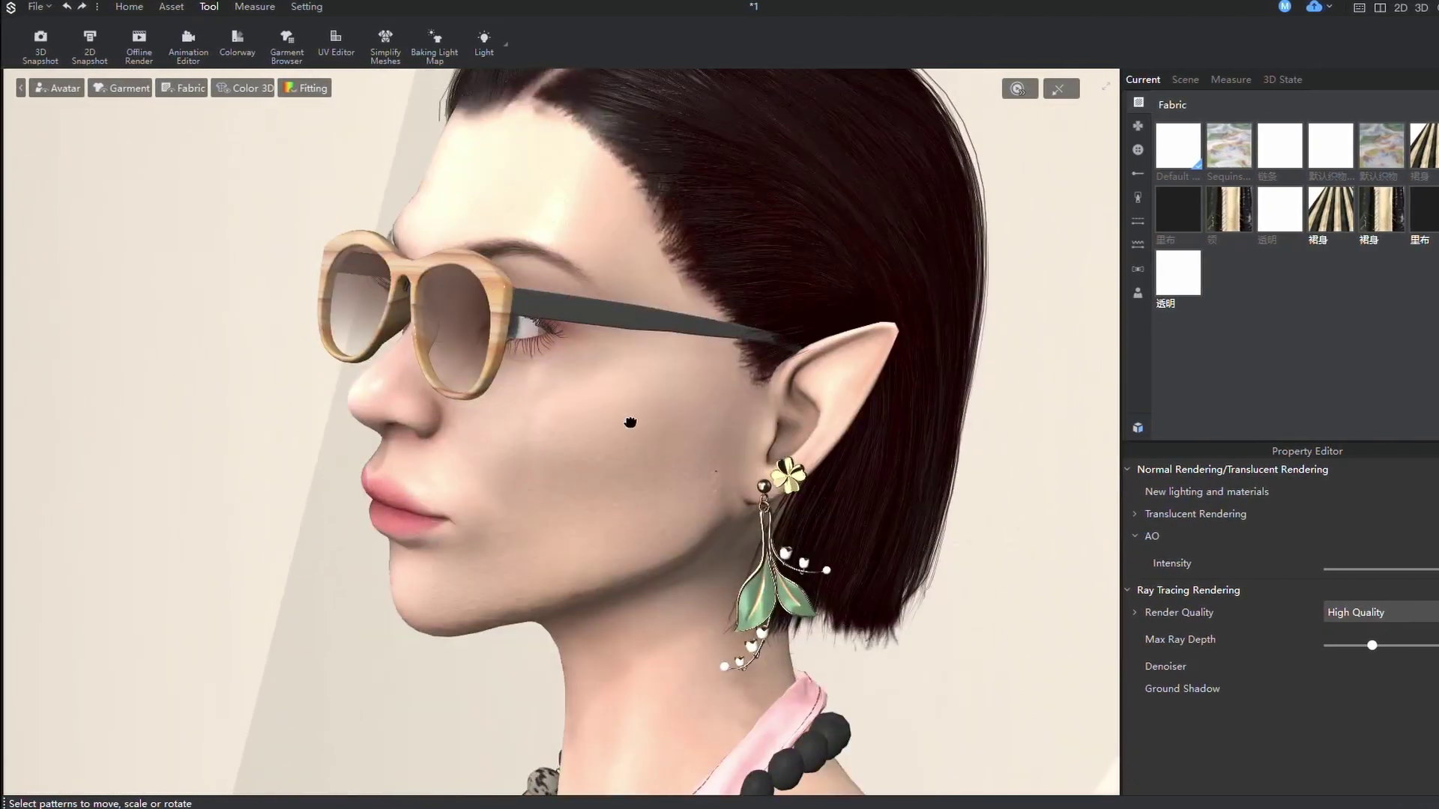
- Smartly convert the necklace into an accessory bound to the avatar and confirm
mouse_move(633, 418)
right_mouse_down()
mouse_move(674, 345)
mouse_move(912, 331)
right_mouse_up()
scroll(833, 338, "down", 2)
scroll(742, 403, "down", 2)
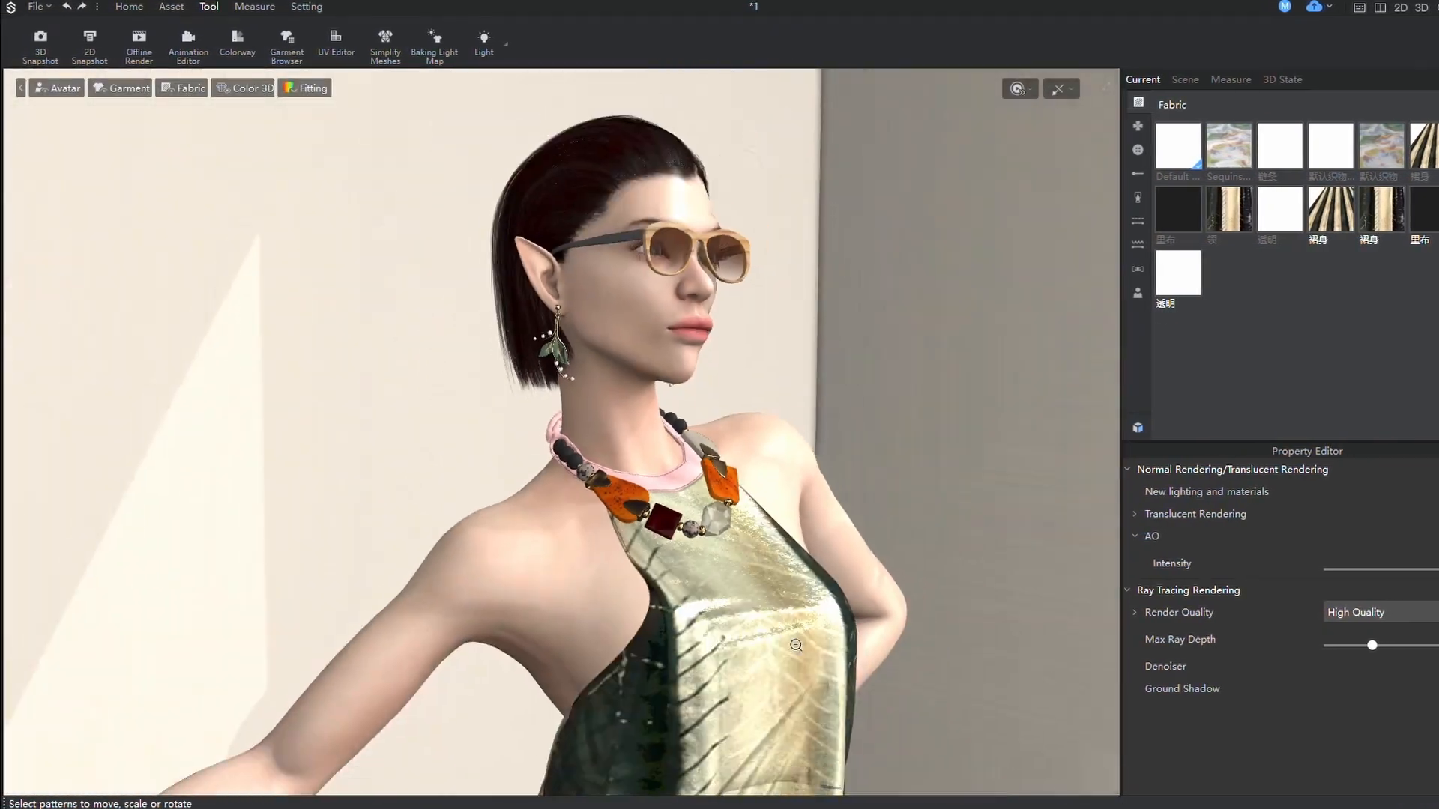
scroll(742, 402, "down", 1)
scroll(742, 403, "down", 2)
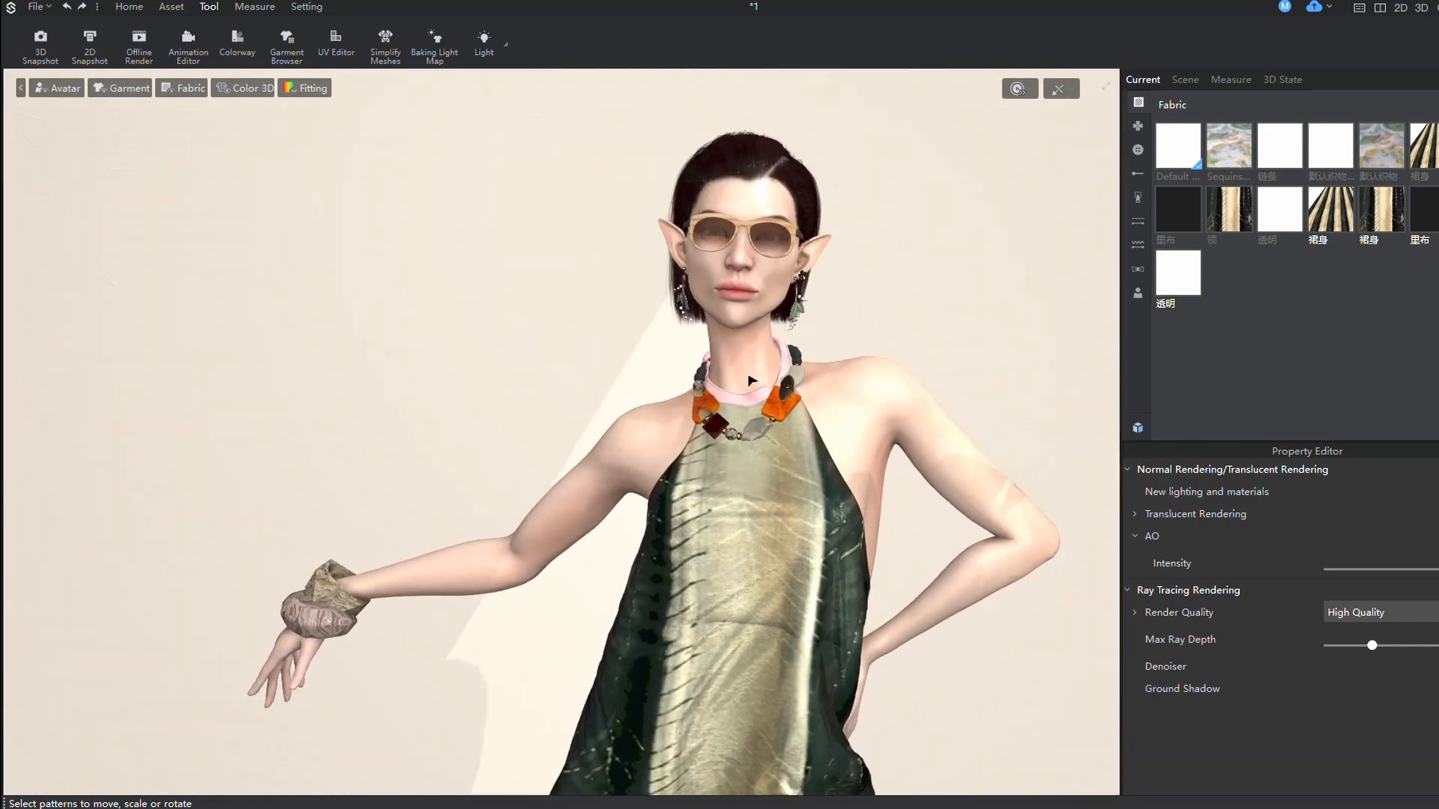
right_click_drag(743, 402, 825, 422)
scroll(744, 407, "down", 2)
scroll(744, 408, "down", 2)
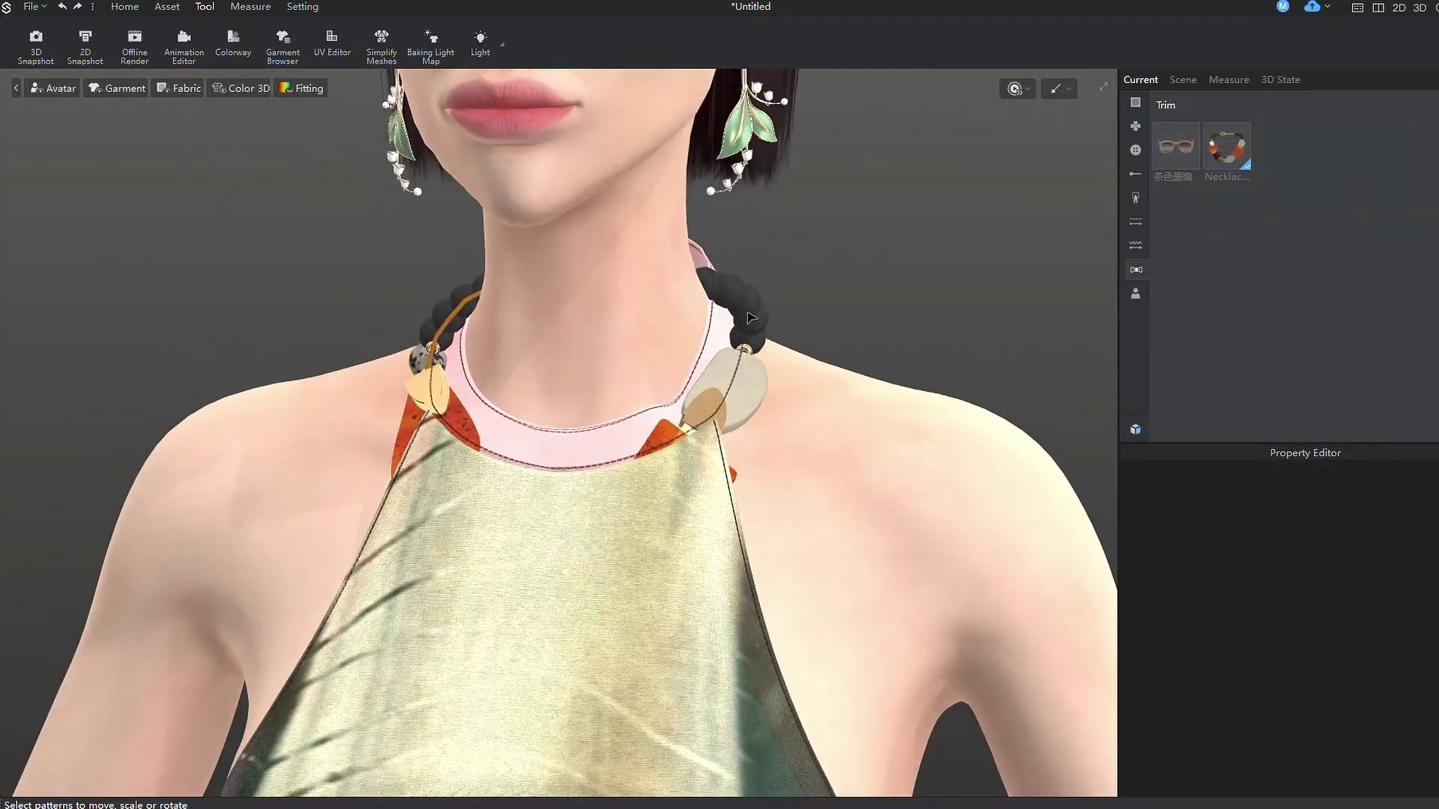
right_click(751, 301)
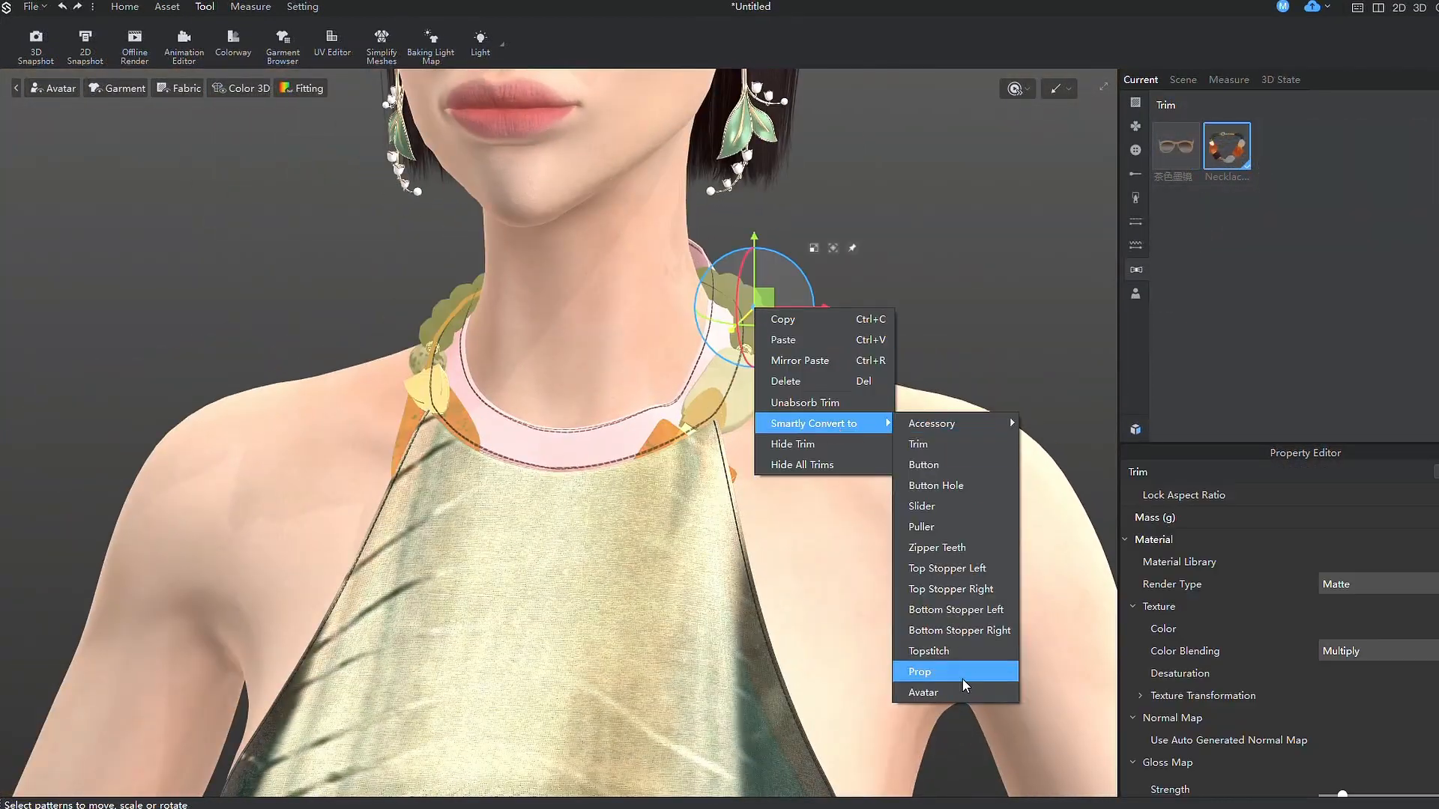
left_click(951, 422)
left_click(787, 522)
scroll(855, 434, "down", 5)
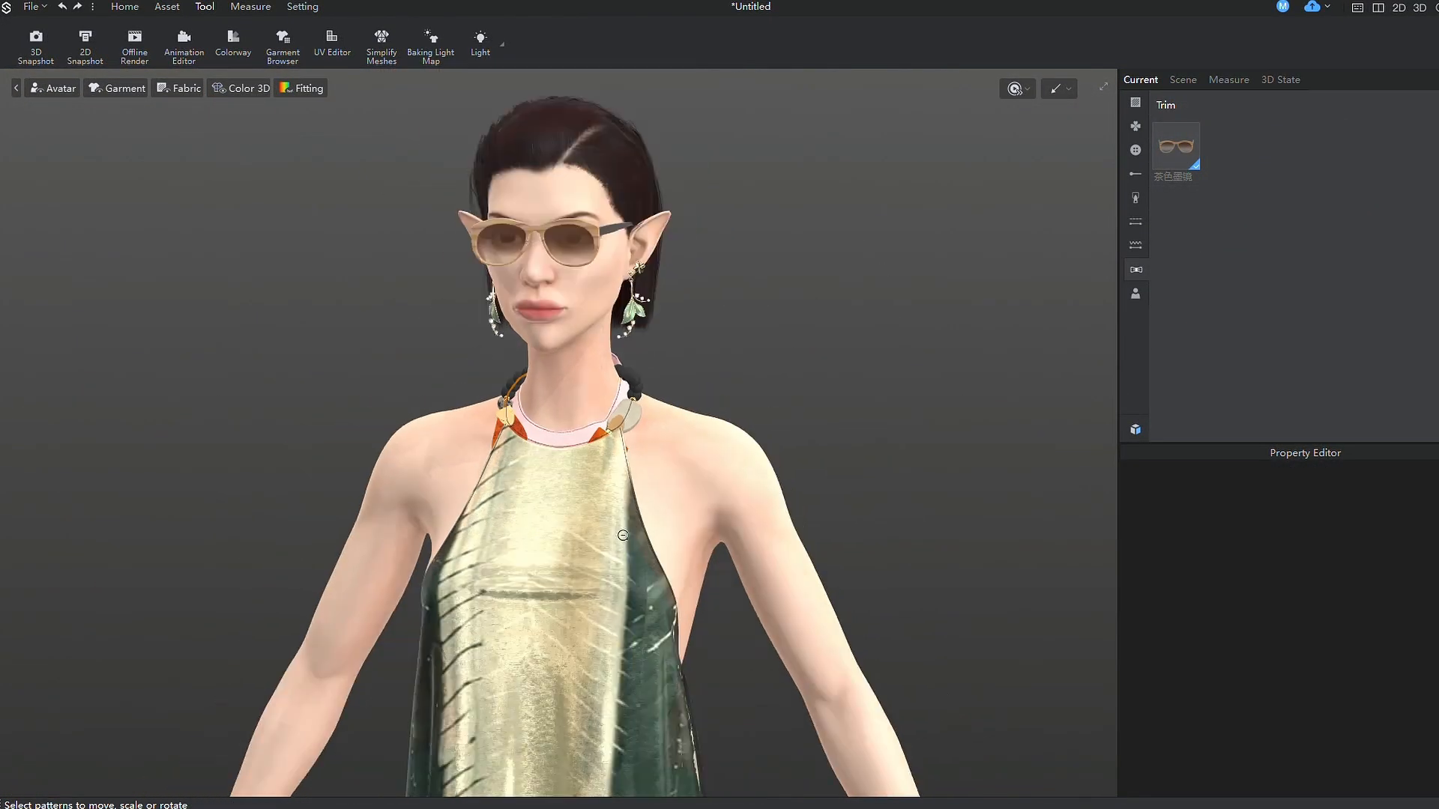
scroll(620, 529, "down", 2)
scroll(539, 398, "up", 2)
- Add Ring_05 from the Trim library, place it on the avatar's finger and rotate it to align
left_click(1136, 430)
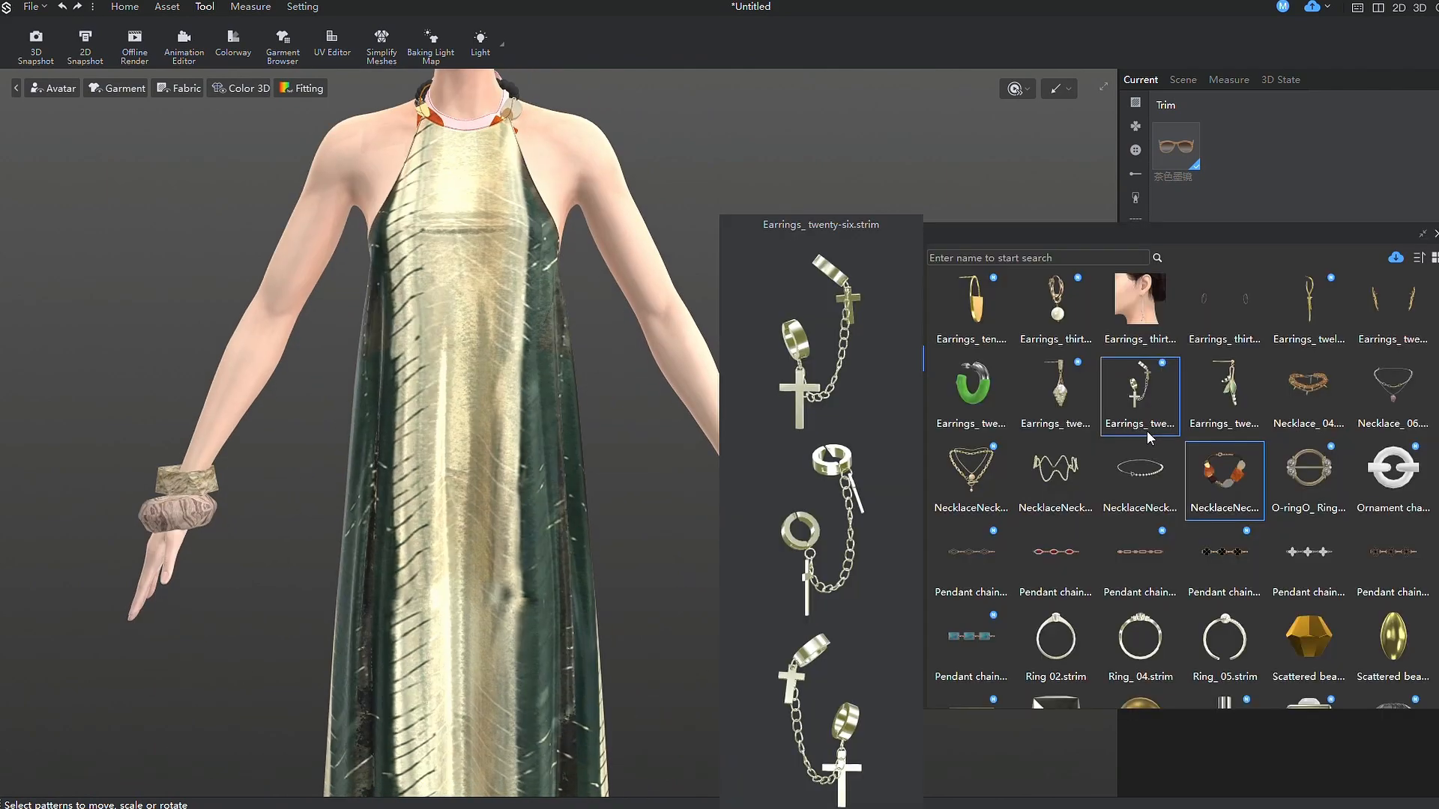
scroll(1277, 570, "down", 3)
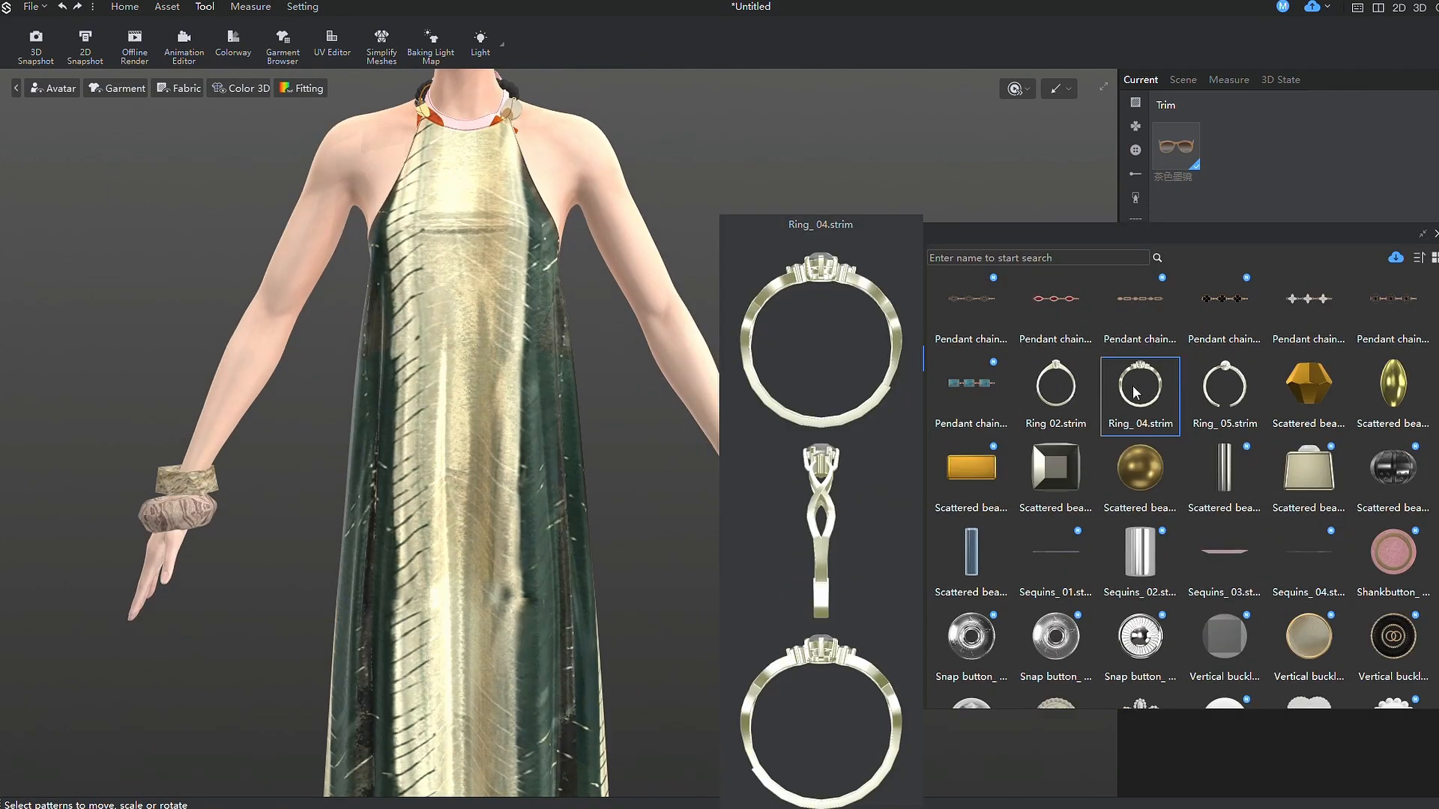
double_click(1224, 389)
left_click(840, 471)
left_click(1436, 234)
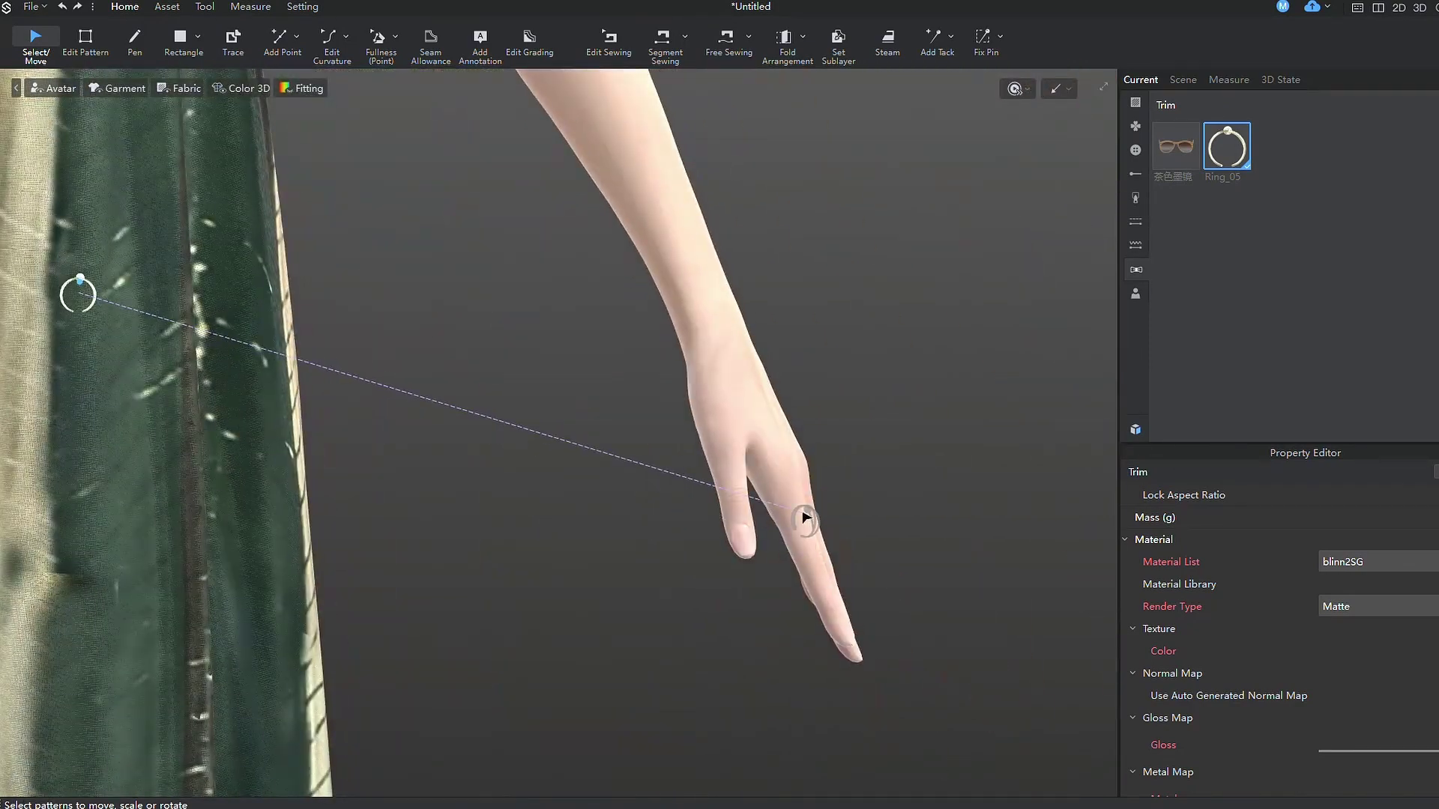
left_click(805, 518)
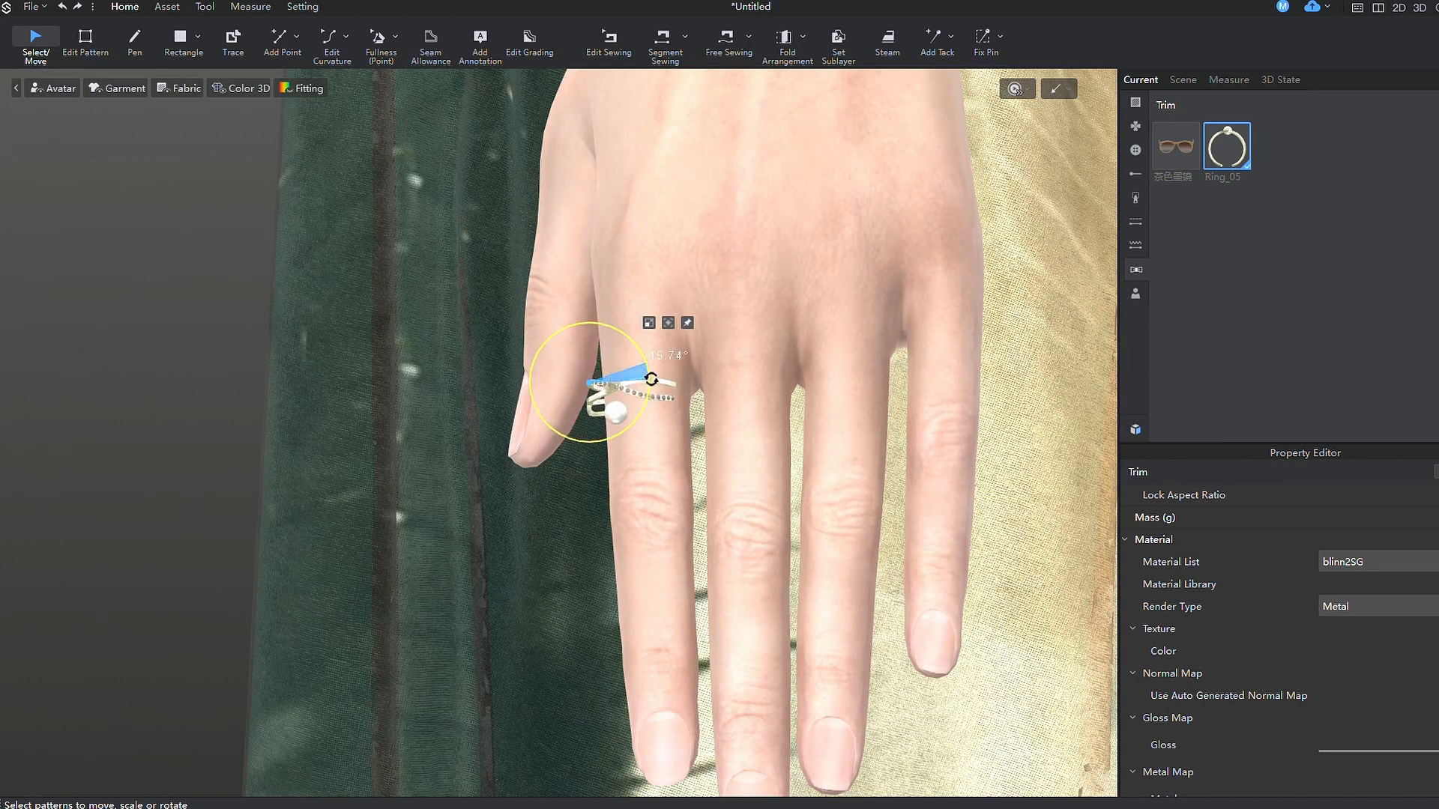
left_click_drag(643, 386, 654, 350)
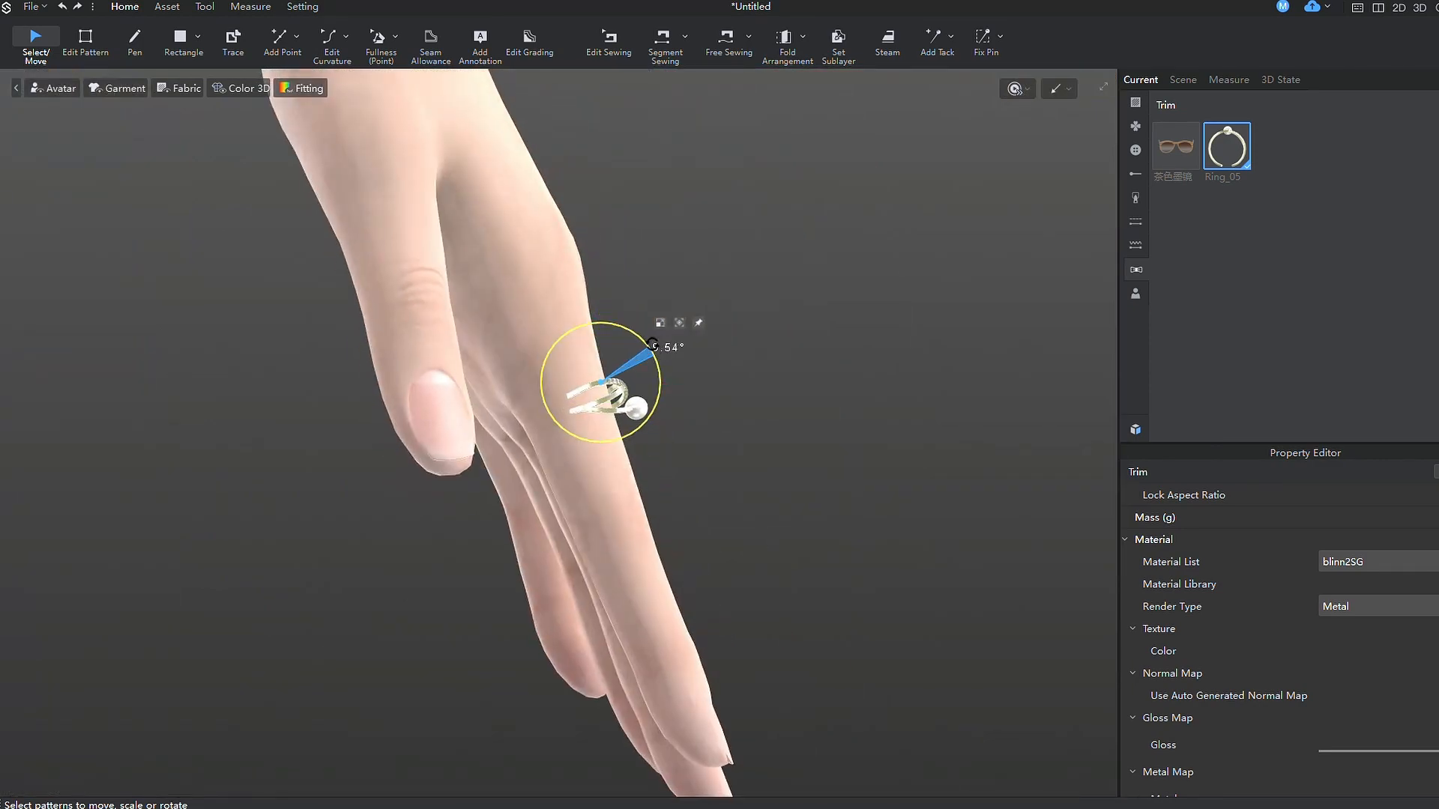
key("2")
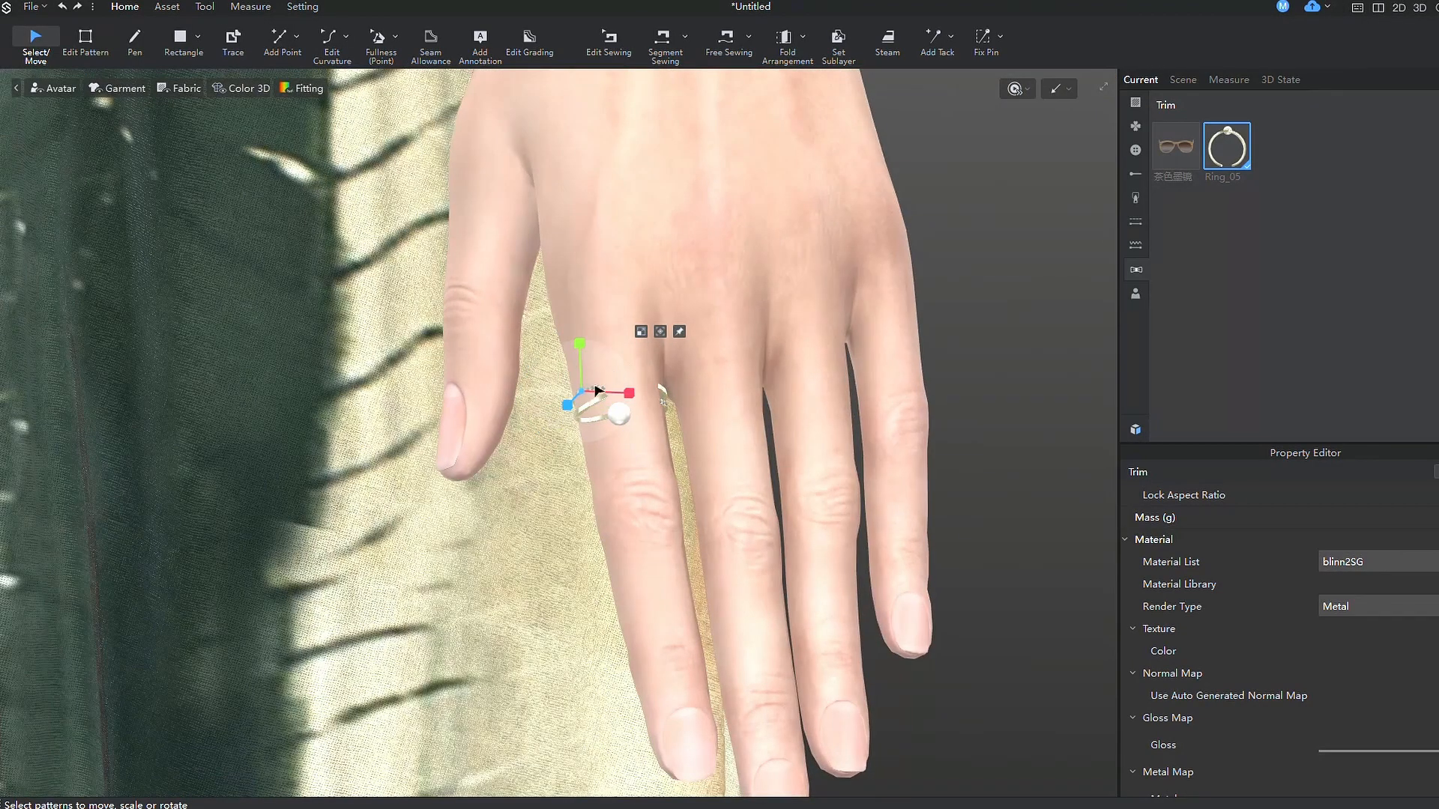
mouse_move(597, 377)
right_mouse_down()
mouse_move(784, 465)
mouse_move(585, 391)
right_mouse_up()
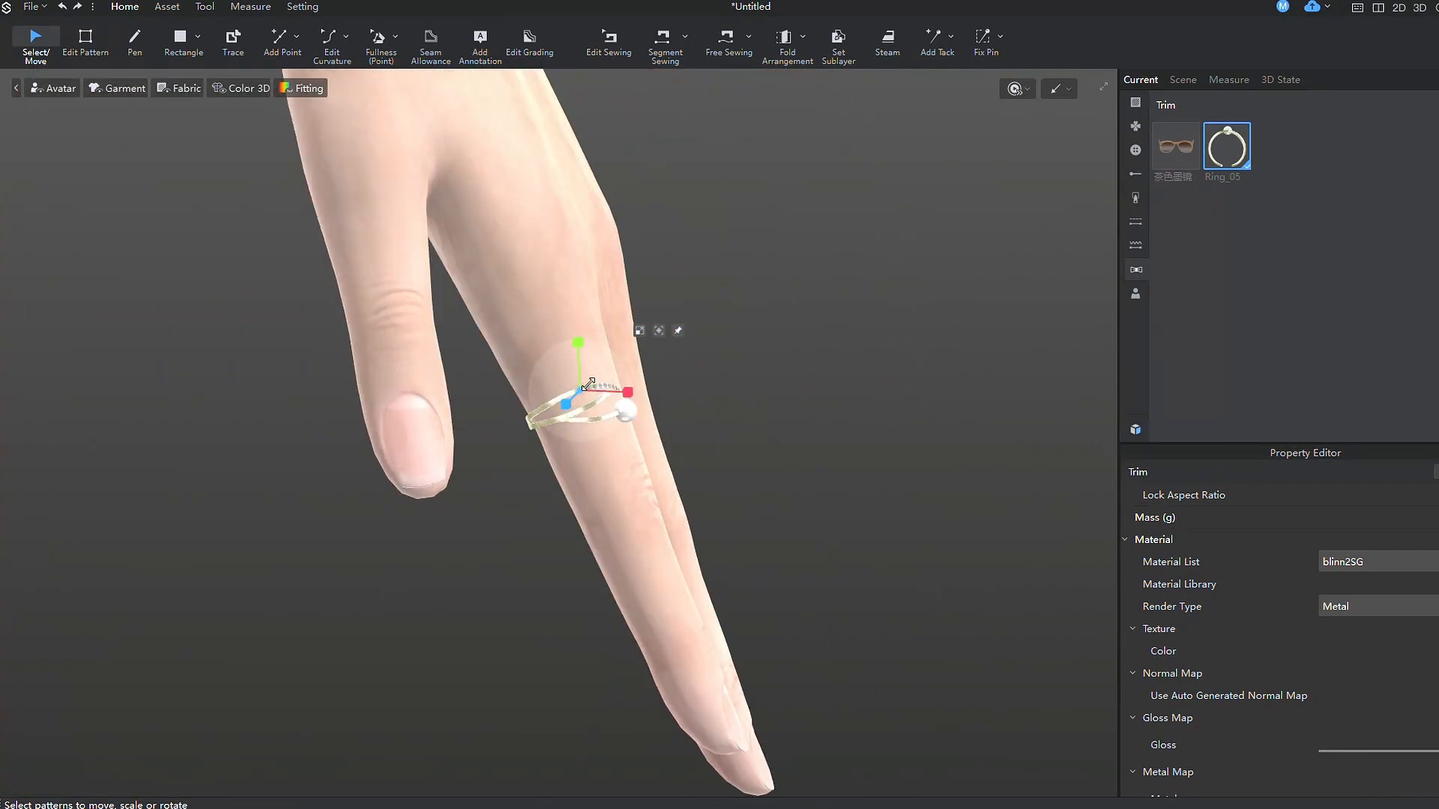
scroll(562, 431, "up", 10)
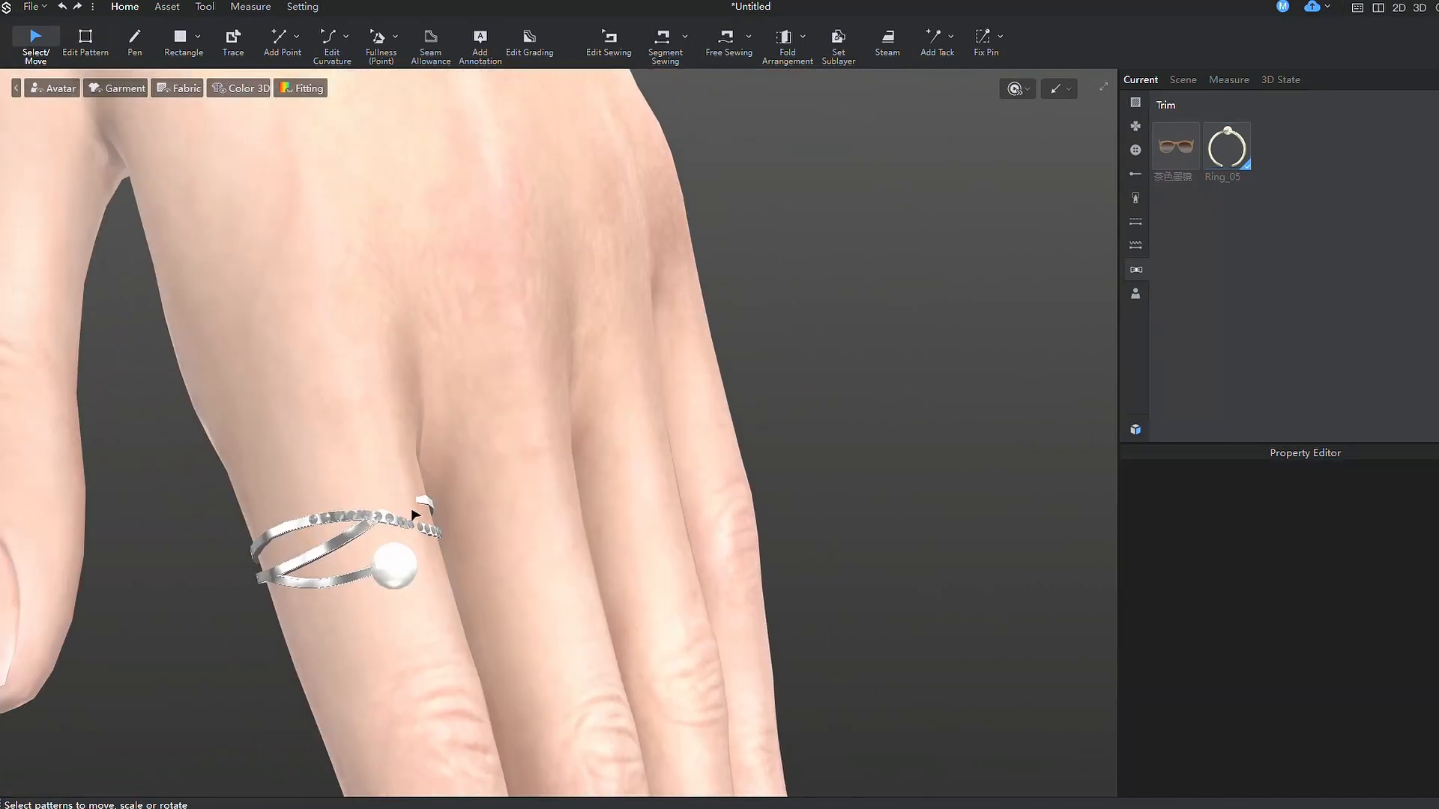
- Convert the ring into a soft-body accessory bound to the avatar
left_click(391, 525)
scroll(562, 514, "down", 5)
right_click_drag(563, 514, 630, 476)
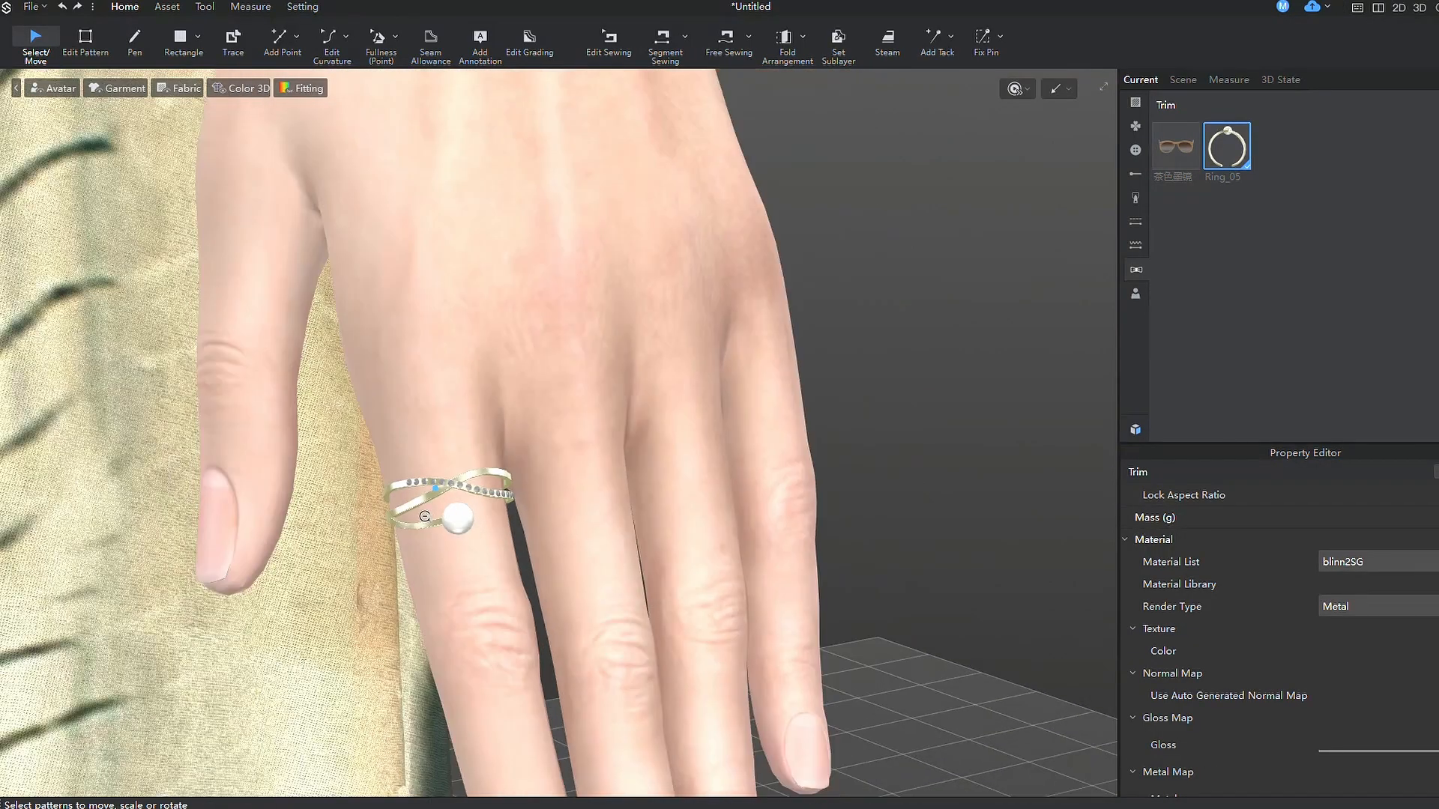
left_click(455, 495)
right_click(449, 484)
left_click(772, 594)
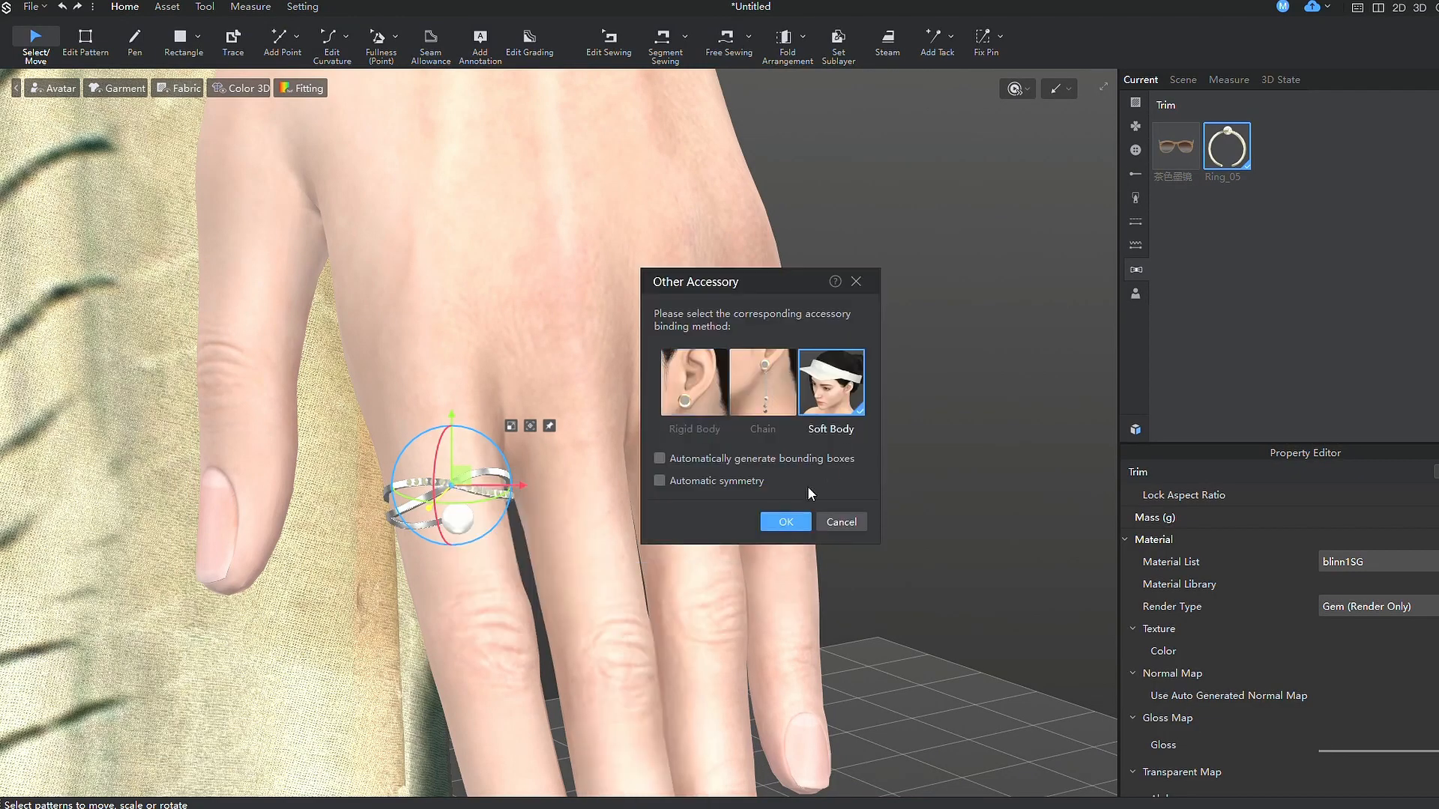
left_click(785, 521)
left_click(840, 478)
scroll(619, 540, "down", 5)
scroll(620, 539, "up", 8)
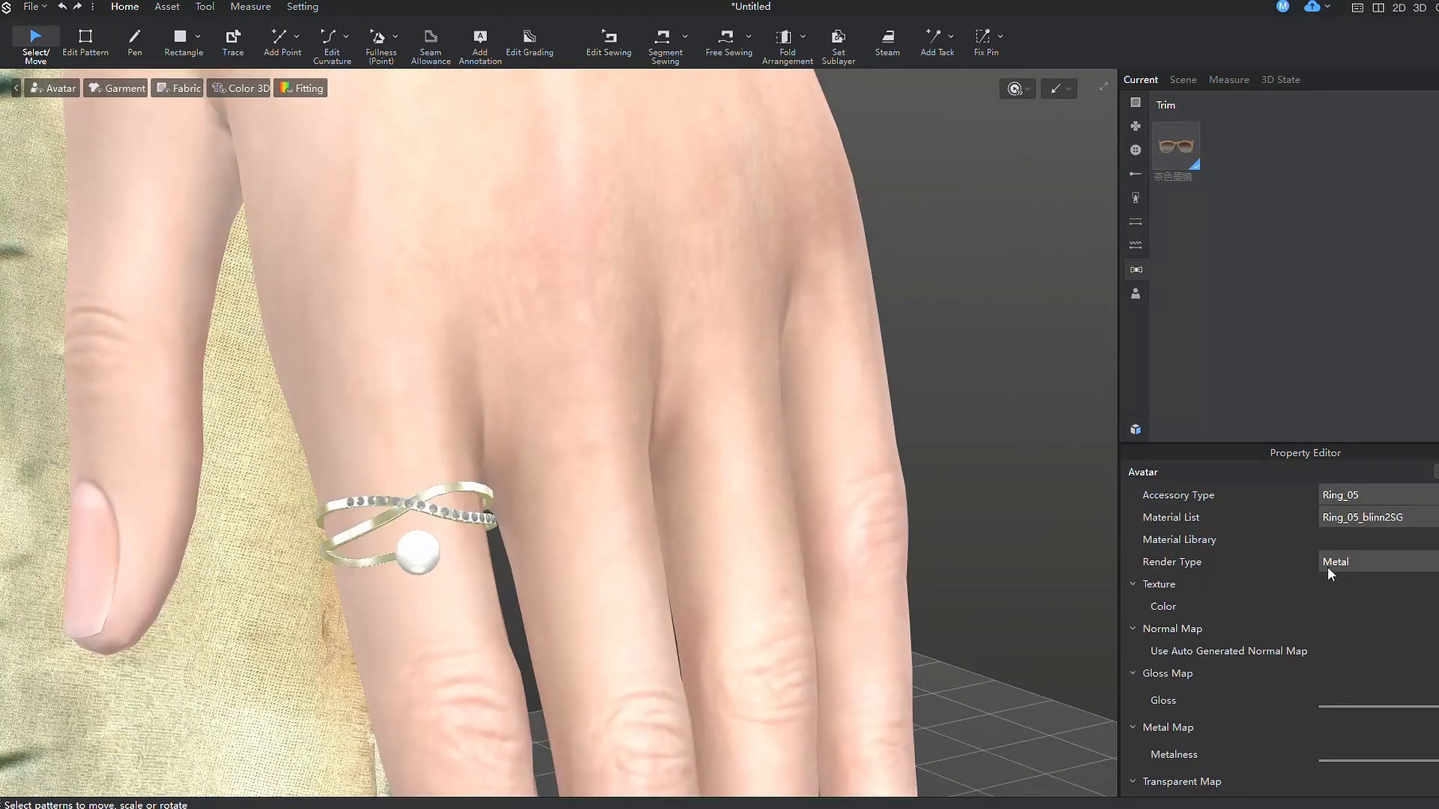
- Set the ring's colour to yellow so it reads as gold
left_click(1332, 606)
left_click(594, 280)
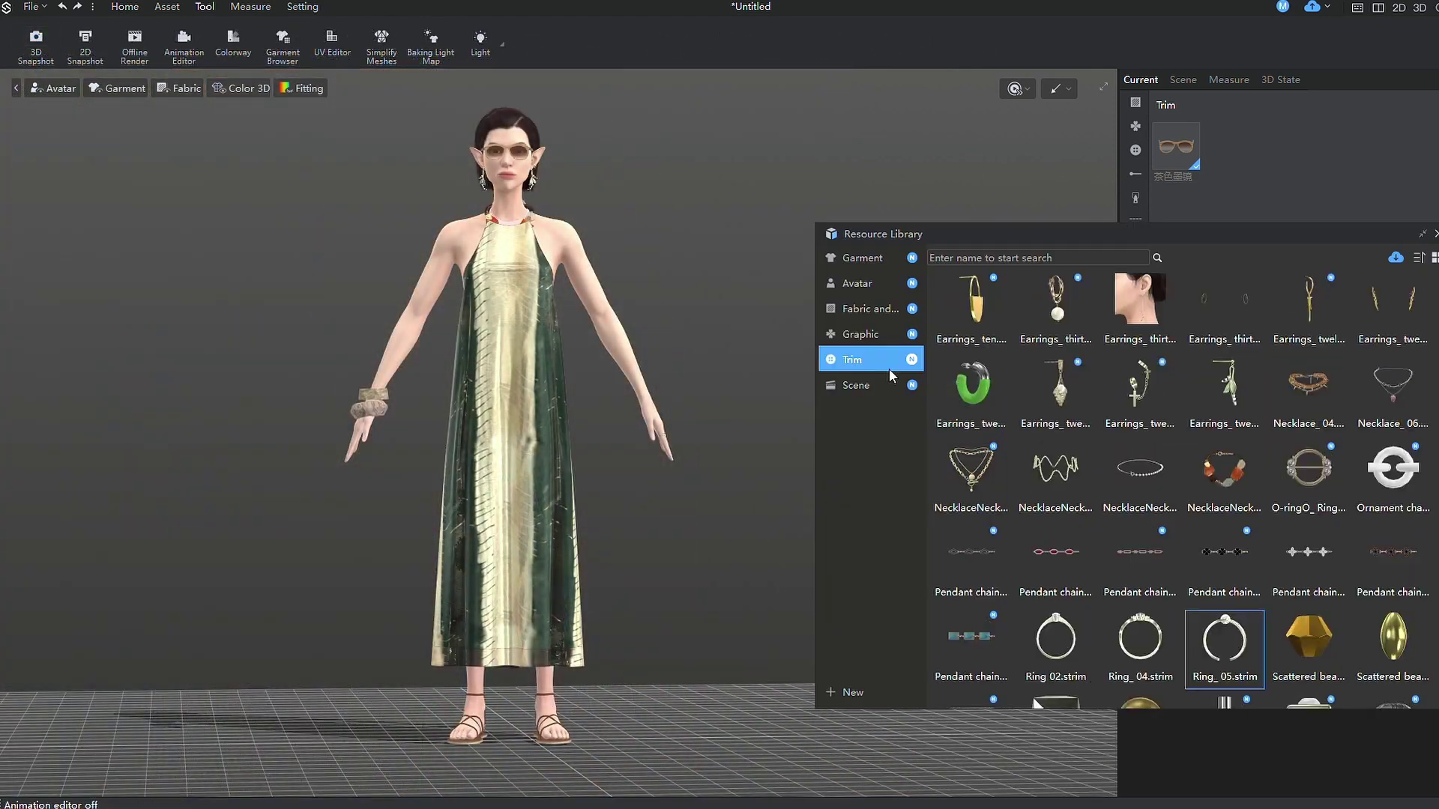
- Load the Studio_Sunlight scene from the library around the avatar
left_click(897, 394)
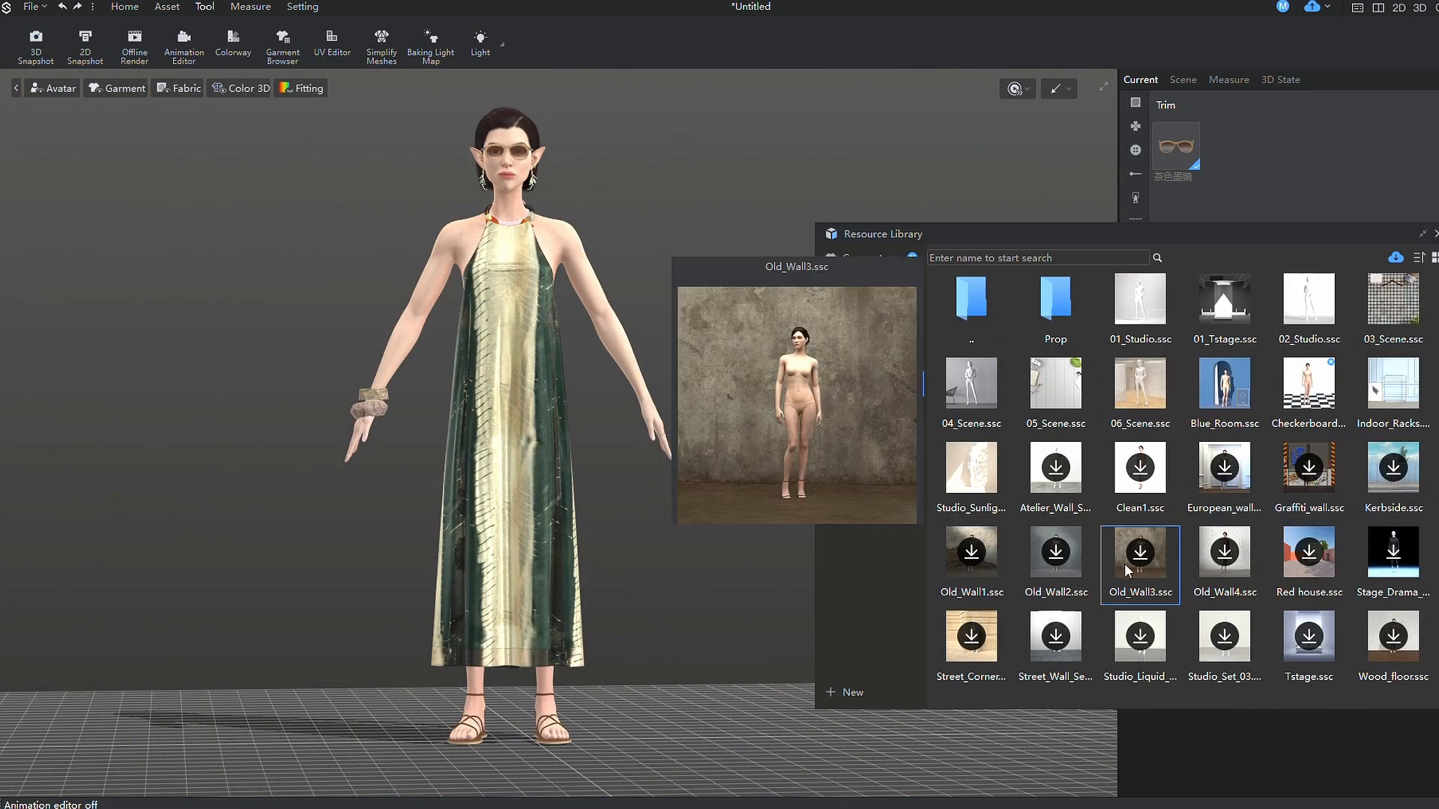
mouse_move(972, 469)
double_click(988, 485)
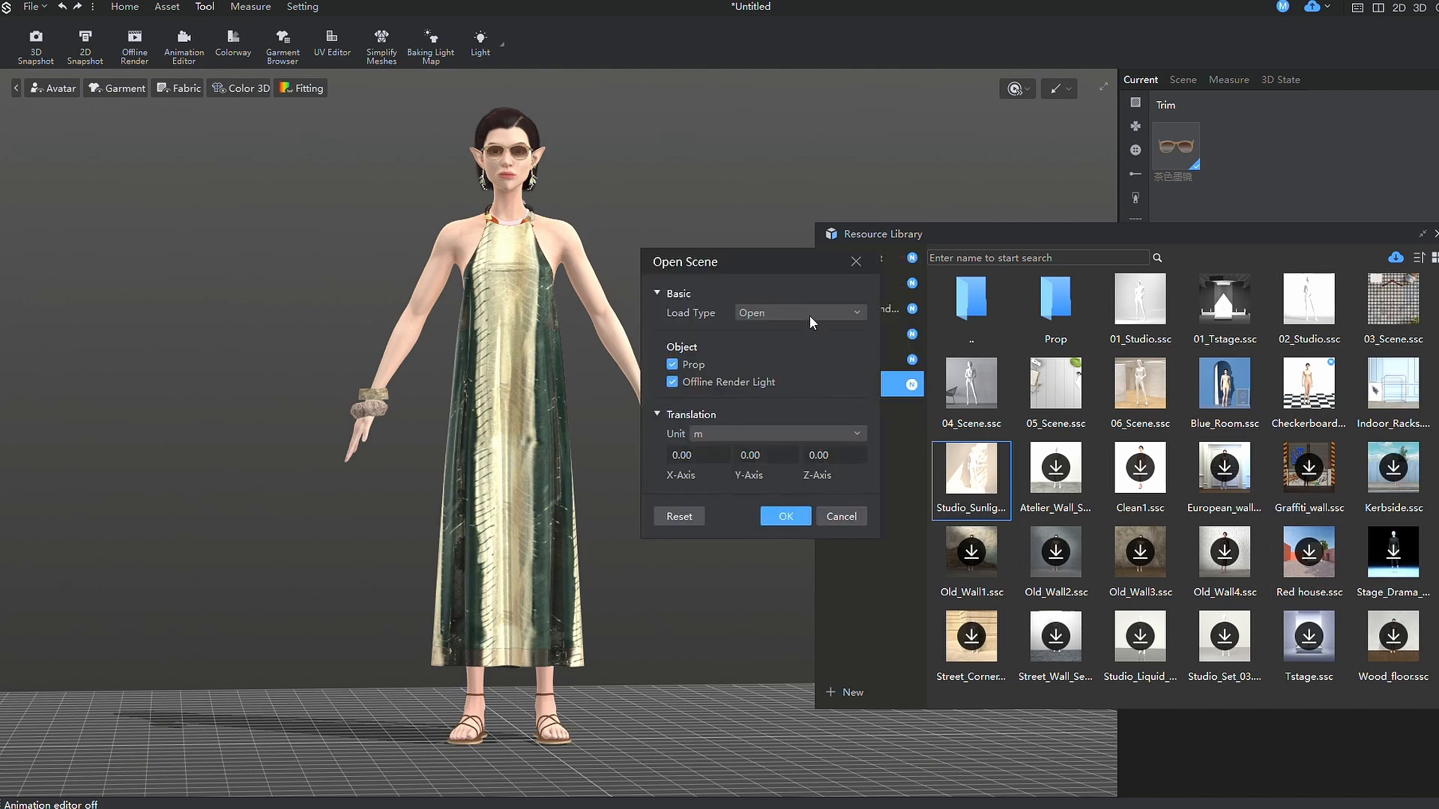
left_click(794, 515)
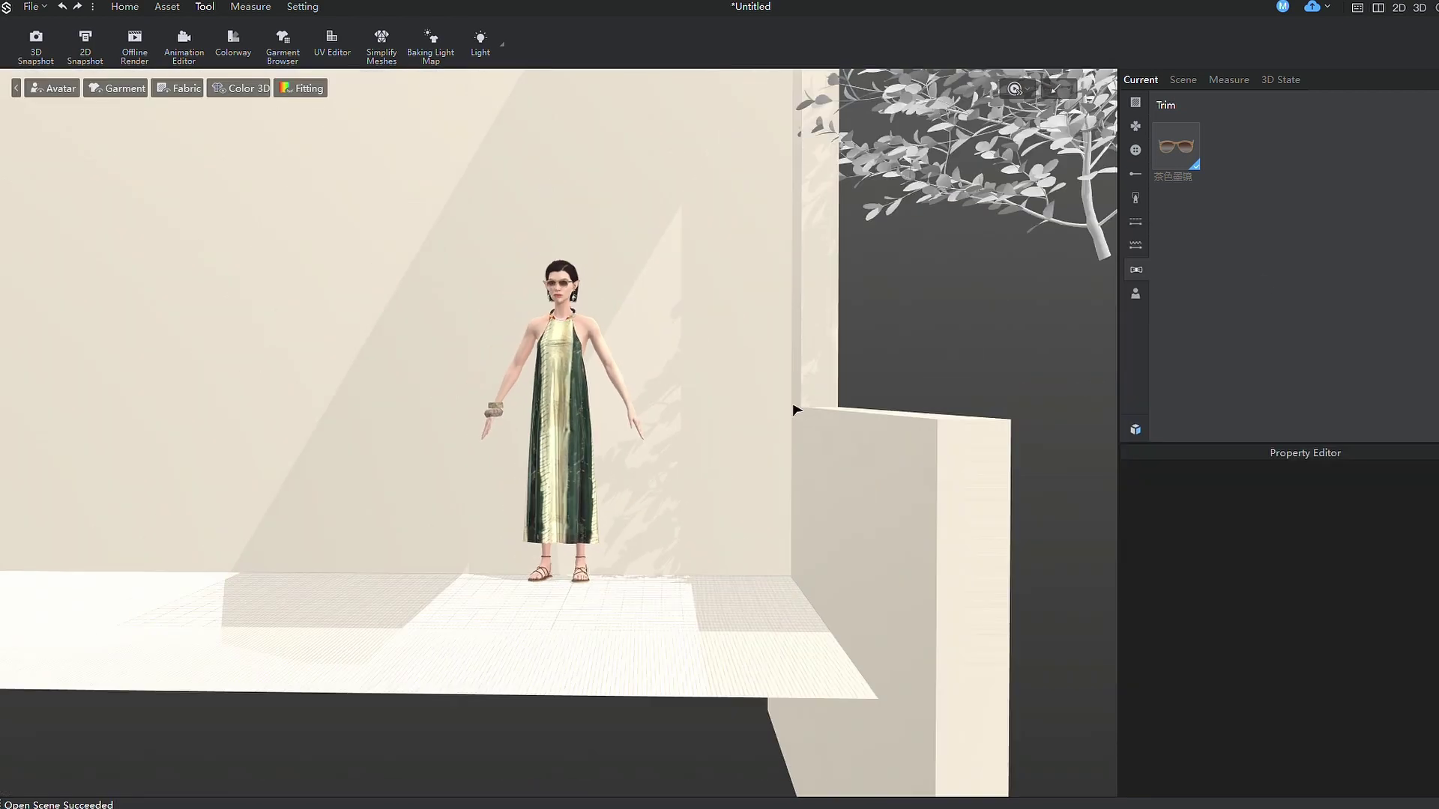
mouse_move(797, 408)
right_mouse_down()
mouse_move(754, 412)
mouse_move(754, 488)
right_mouse_up()
left_click(541, 482)
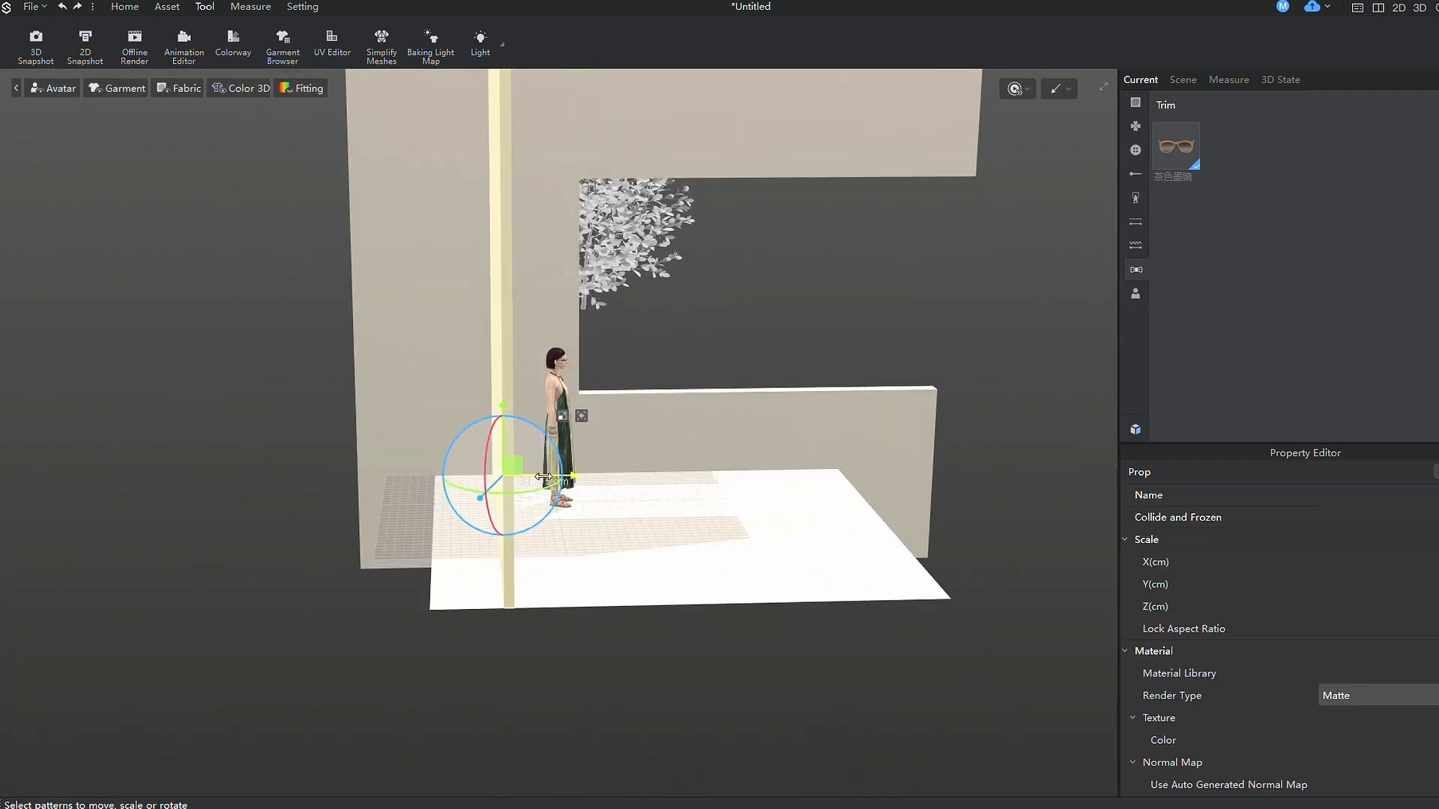
scroll(582, 470, "up", 5)
- Enable Environment Display lighting in the viewport and add a wind controller at the dress
right_click_drag(583, 470, 561, 688)
right_click(561, 689)
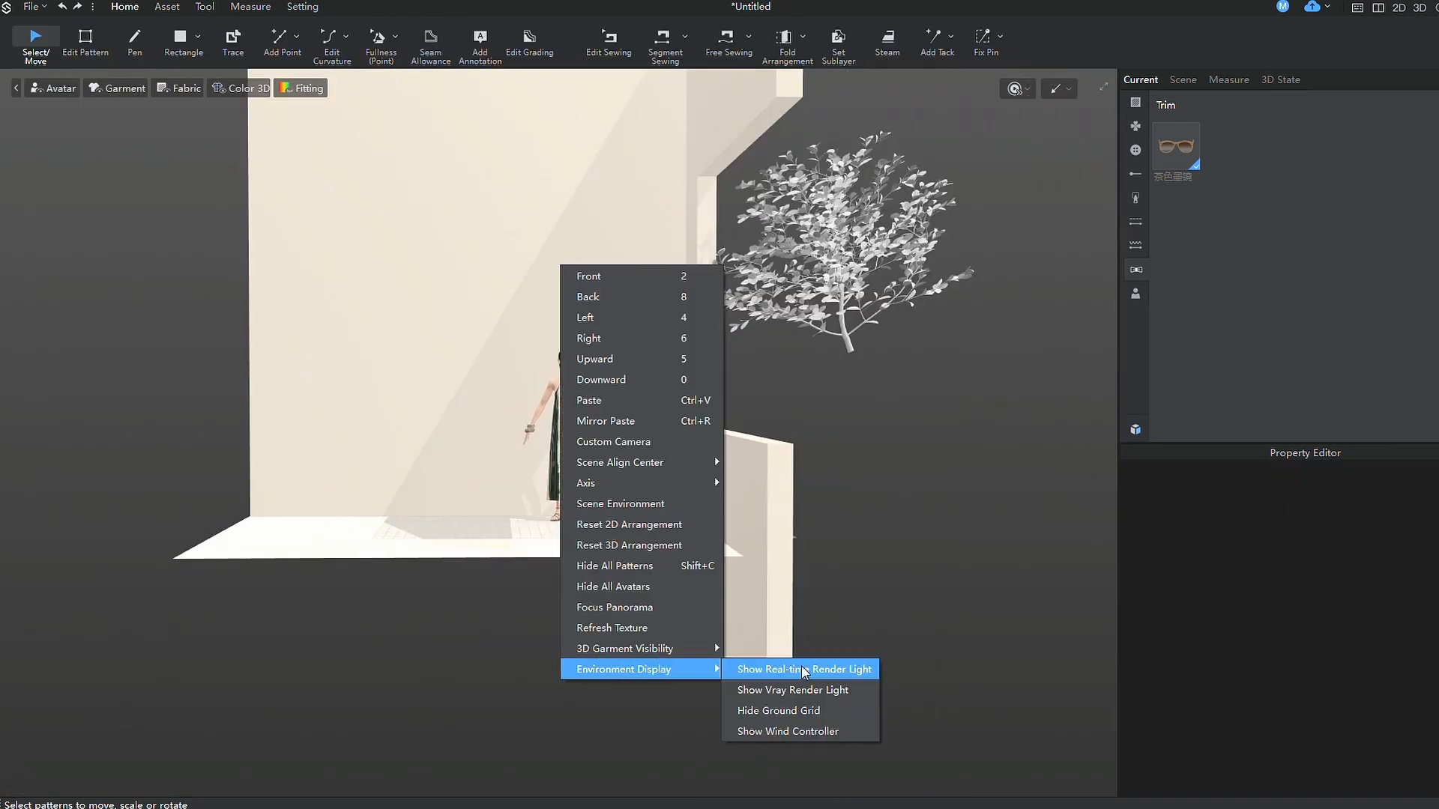
left_click(812, 715)
scroll(439, 429, "up", 5)
left_click(431, 419)
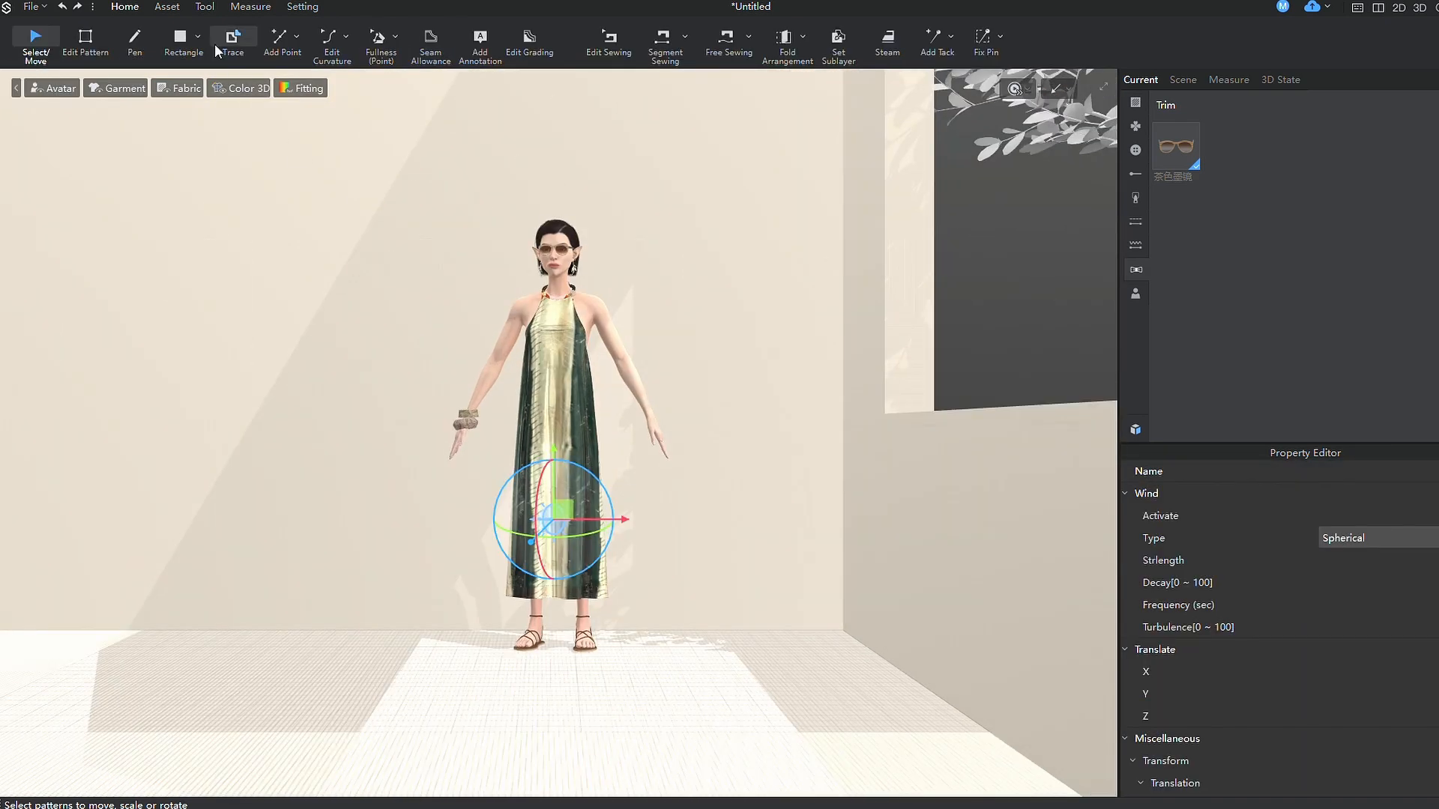
- Start recording the FA_Freestyle08 motion in the Animation Editor with wind active
left_click(205, 6)
left_click(183, 45)
left_click(813, 283)
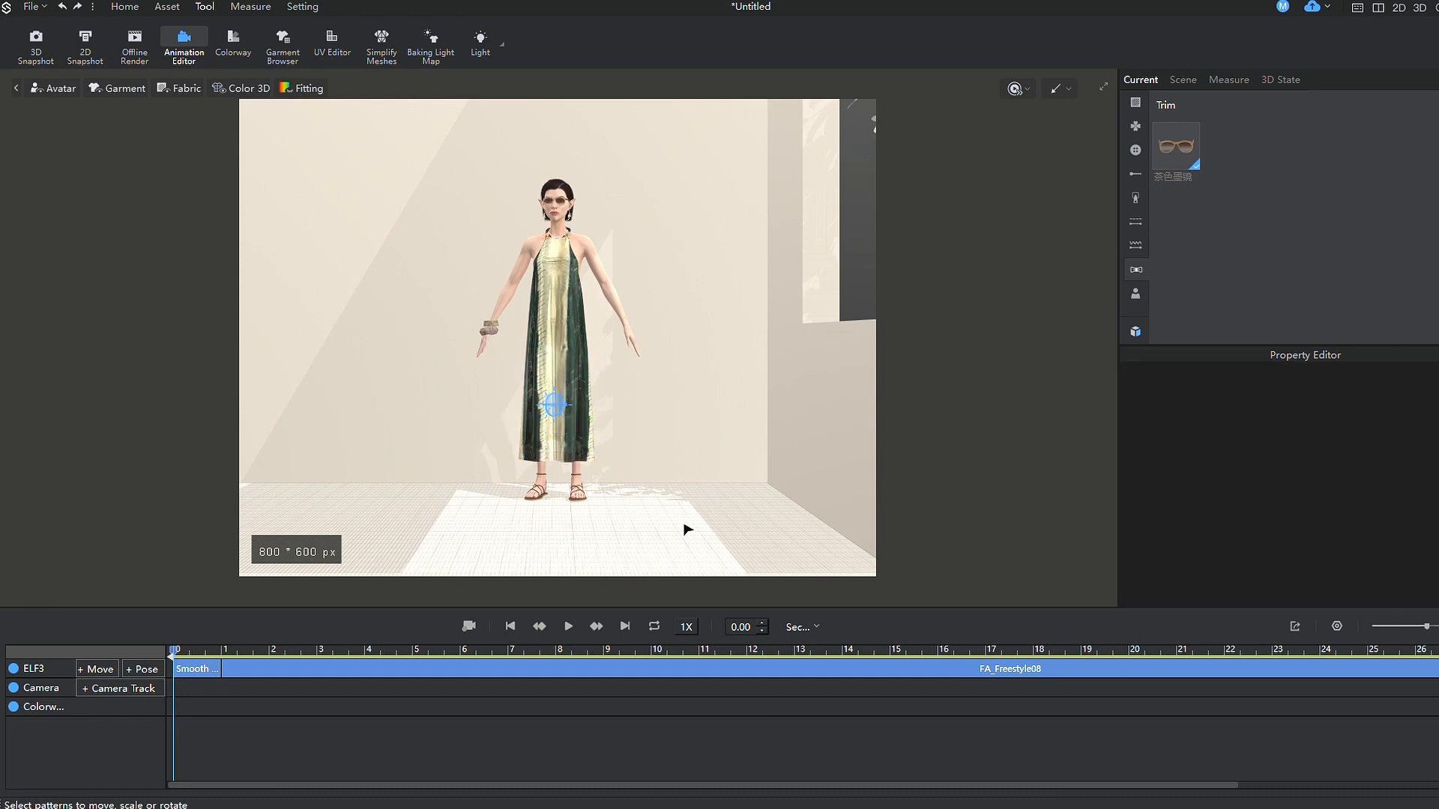
left_click(1337, 628)
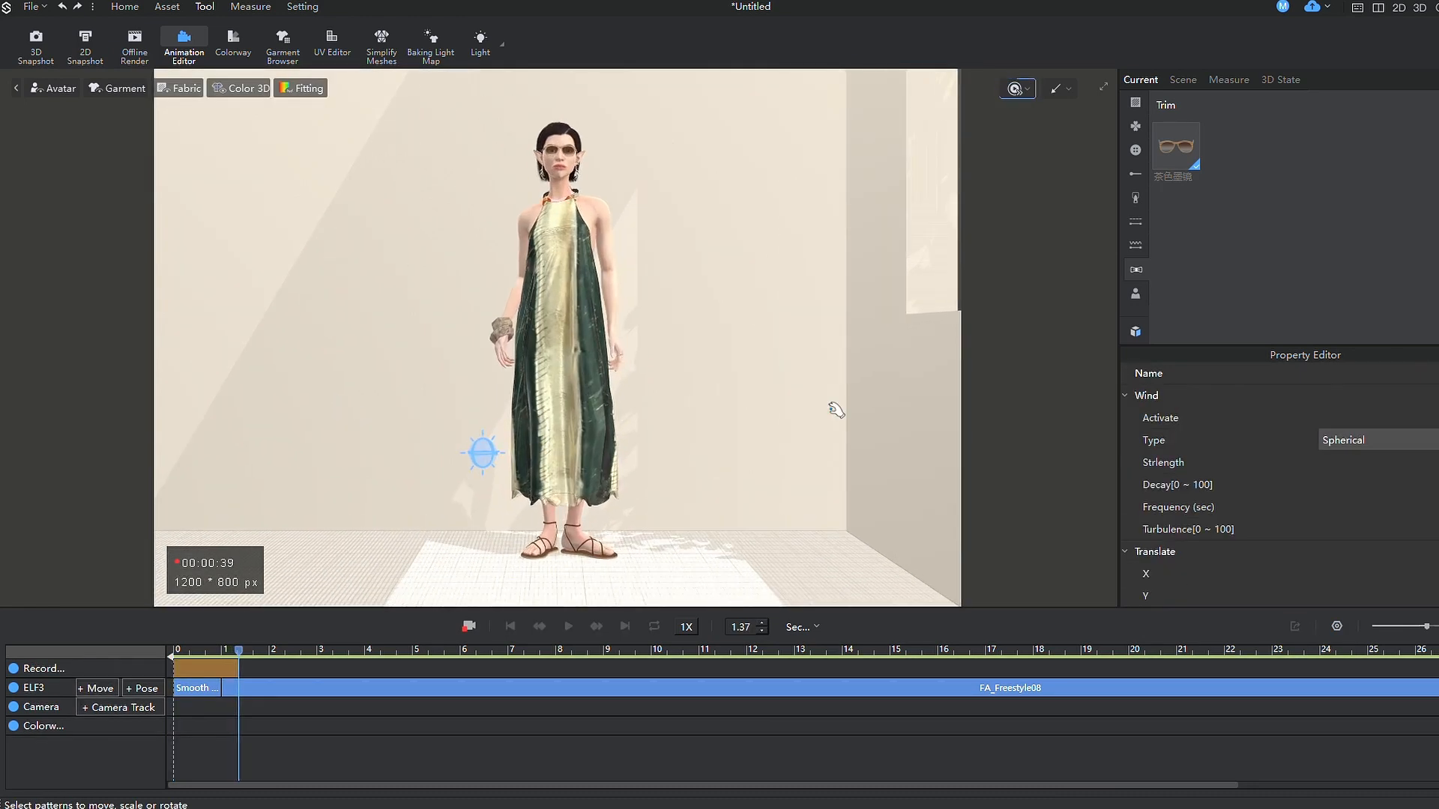
scroll(563, 450, "up", 2)
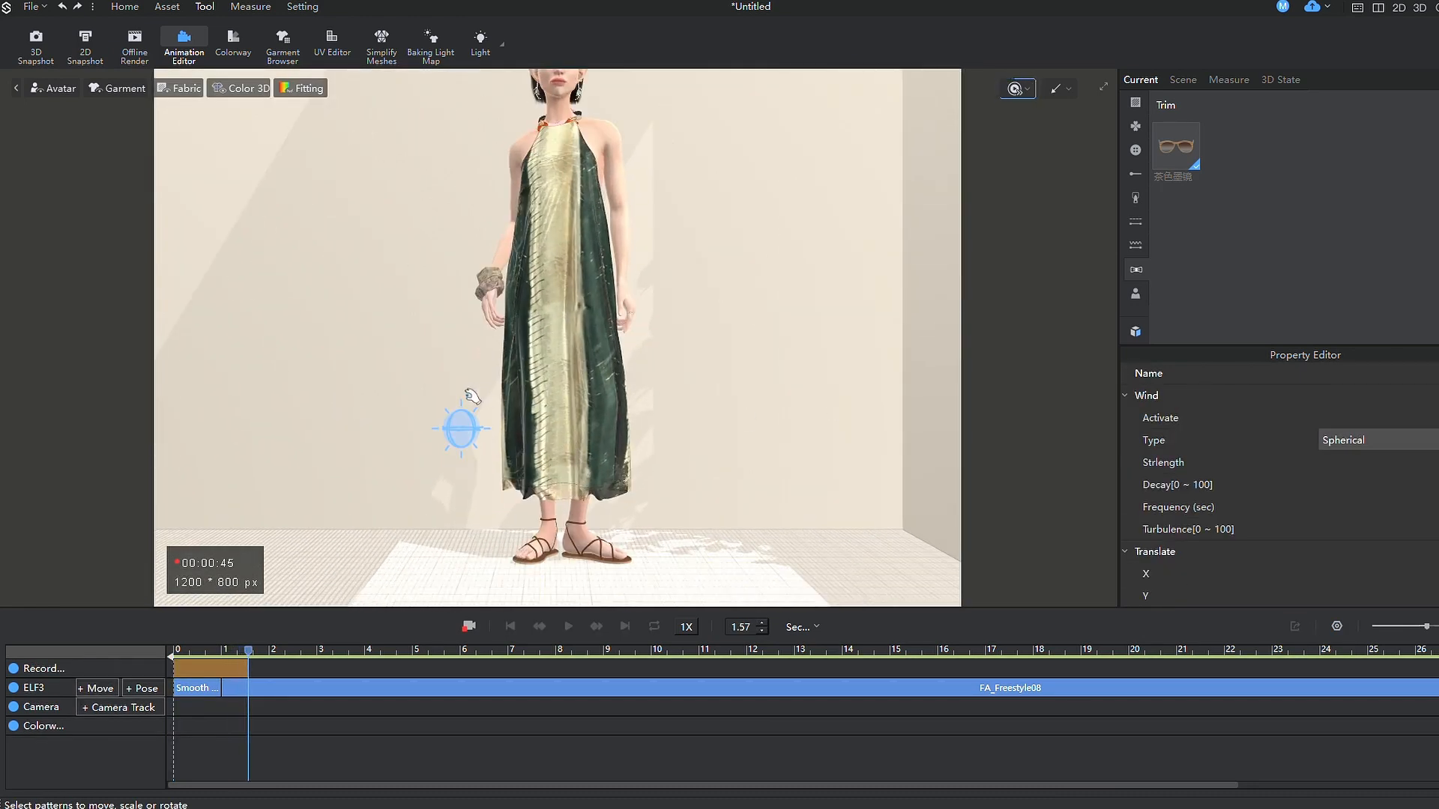
scroll(549, 394, "down", 2)
scroll(549, 393, "down", 2)
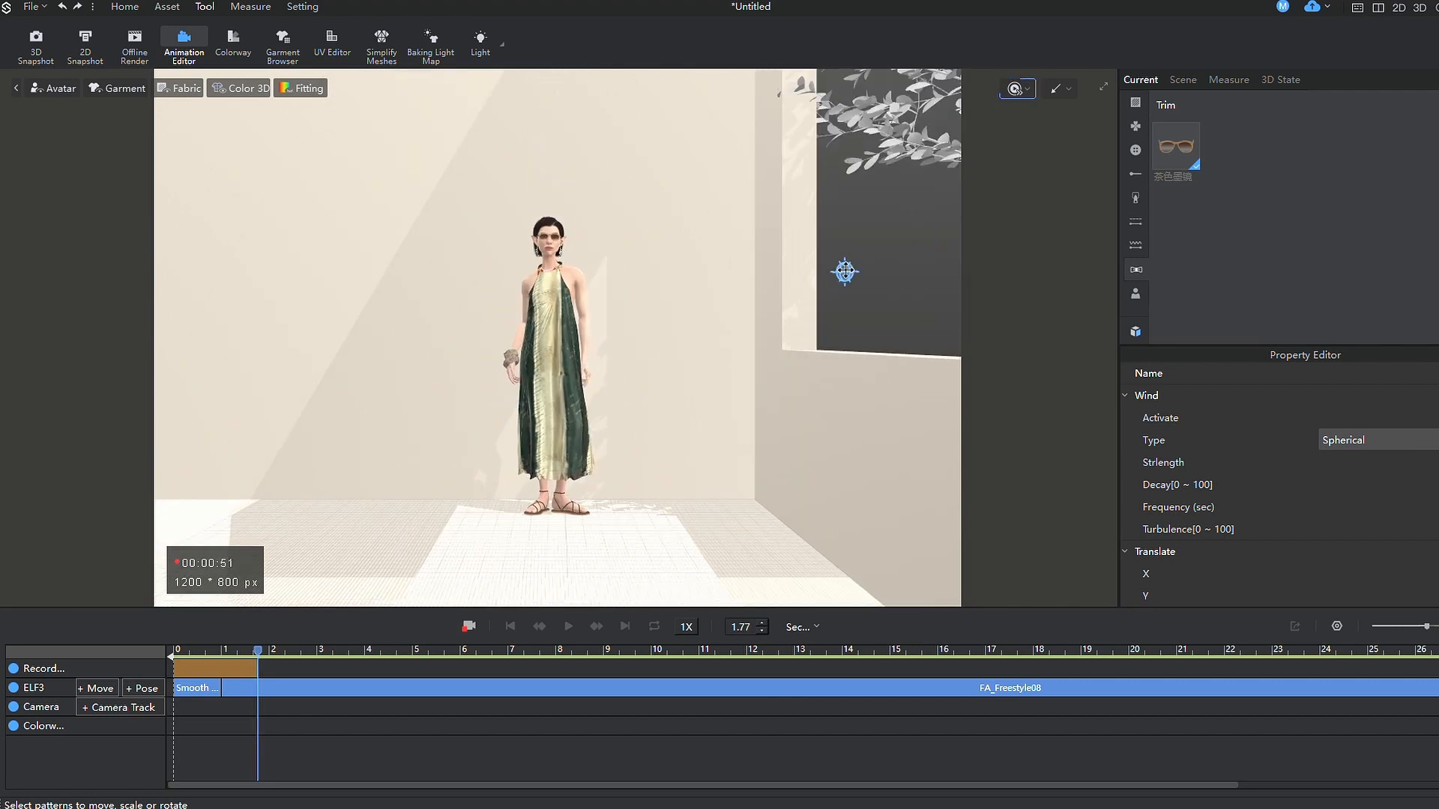
scroll(653, 493, "up", 2)
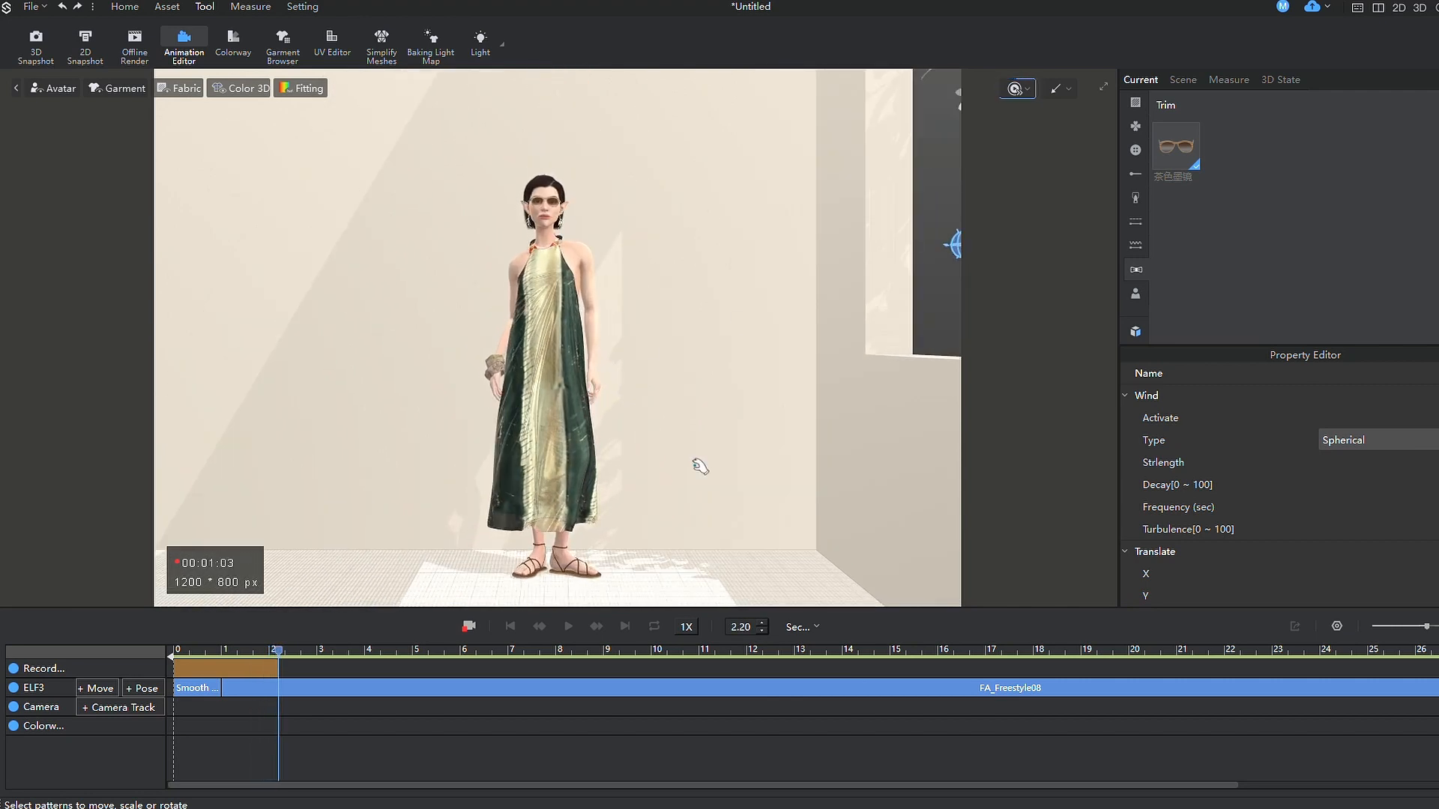
scroll(623, 465, "up", 3)
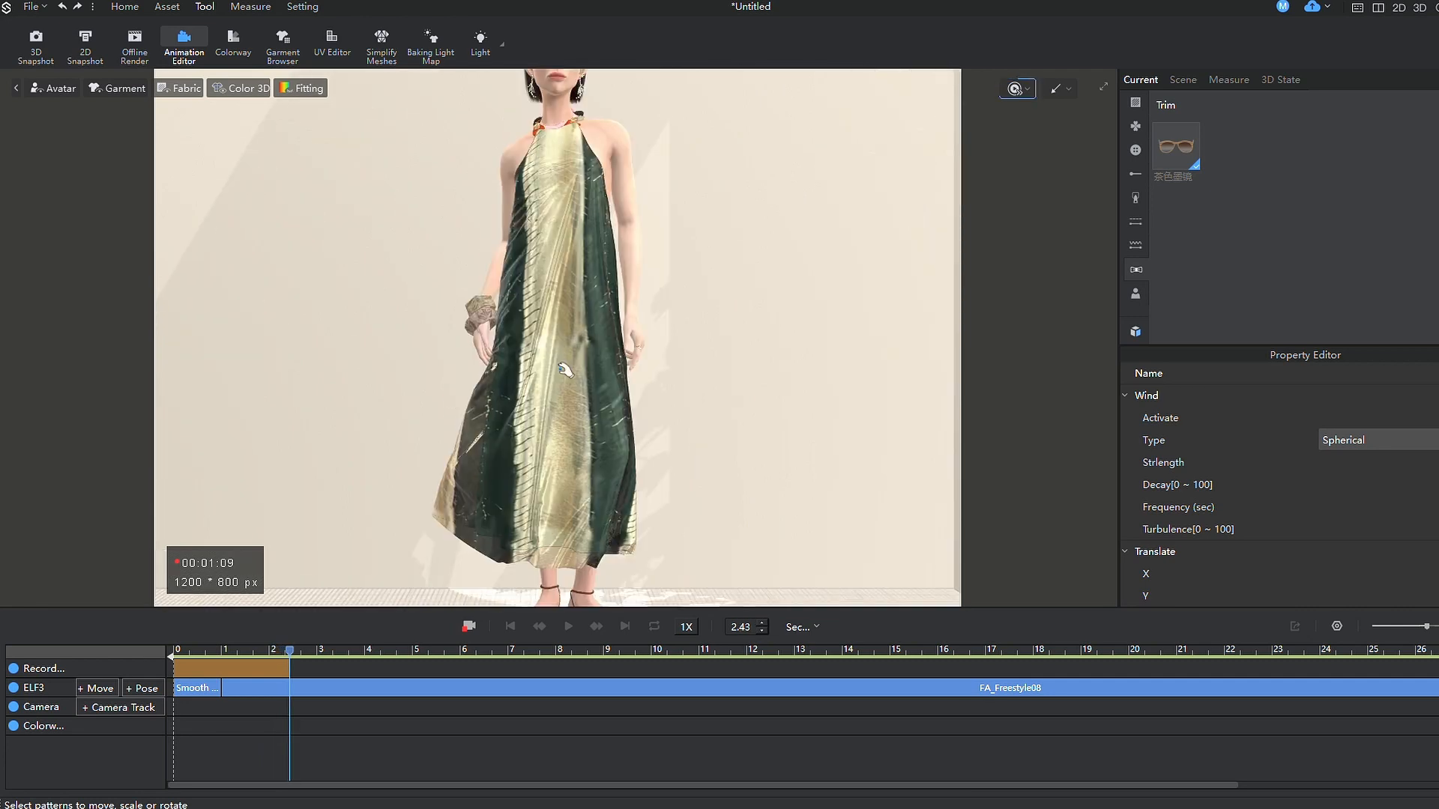
scroll(549, 395, "up", 2)
scroll(512, 395, "down", 3)
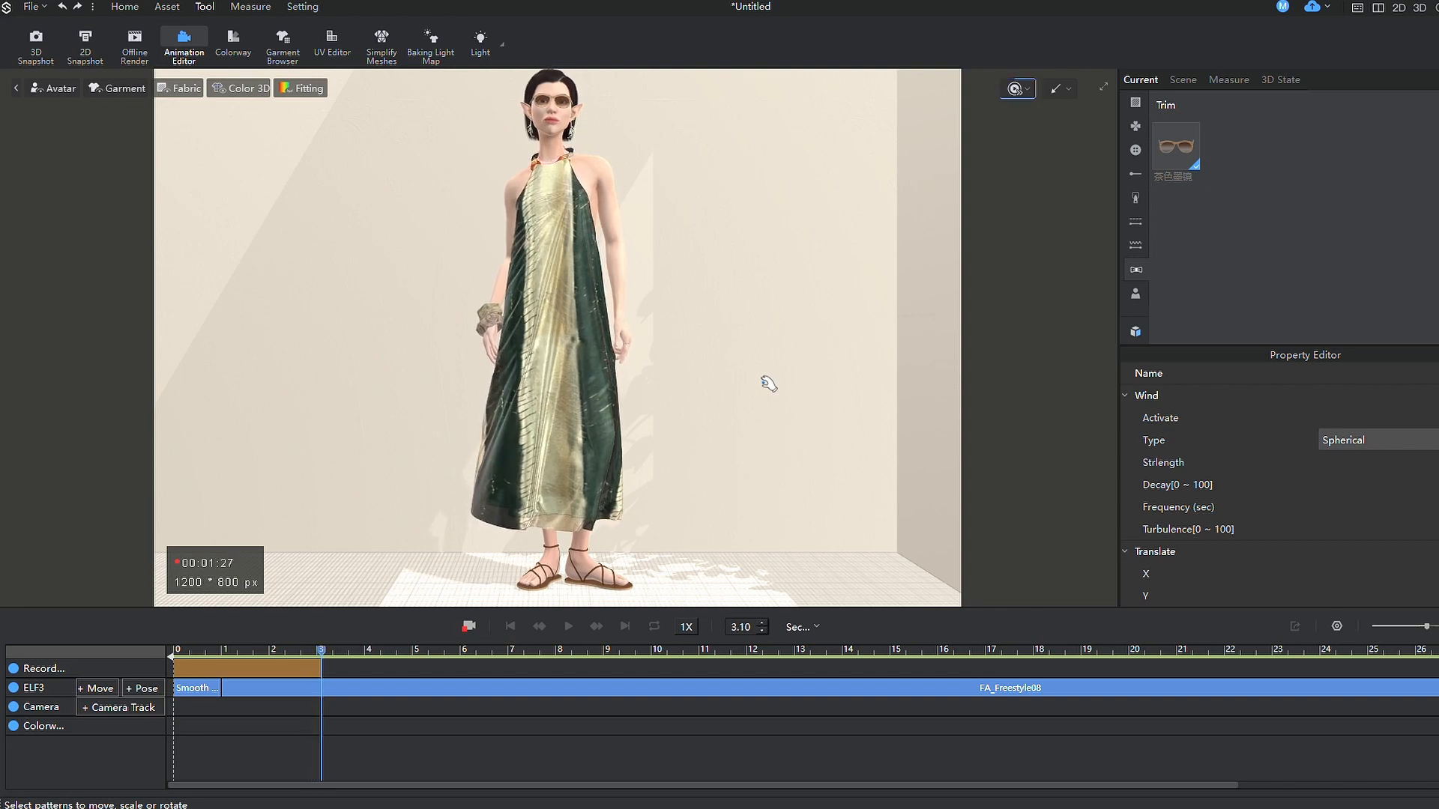
scroll(677, 384, "up", 3)
- Inspect the simulating dress during recording, orbiting up to the avatar's face
left_click(724, 393)
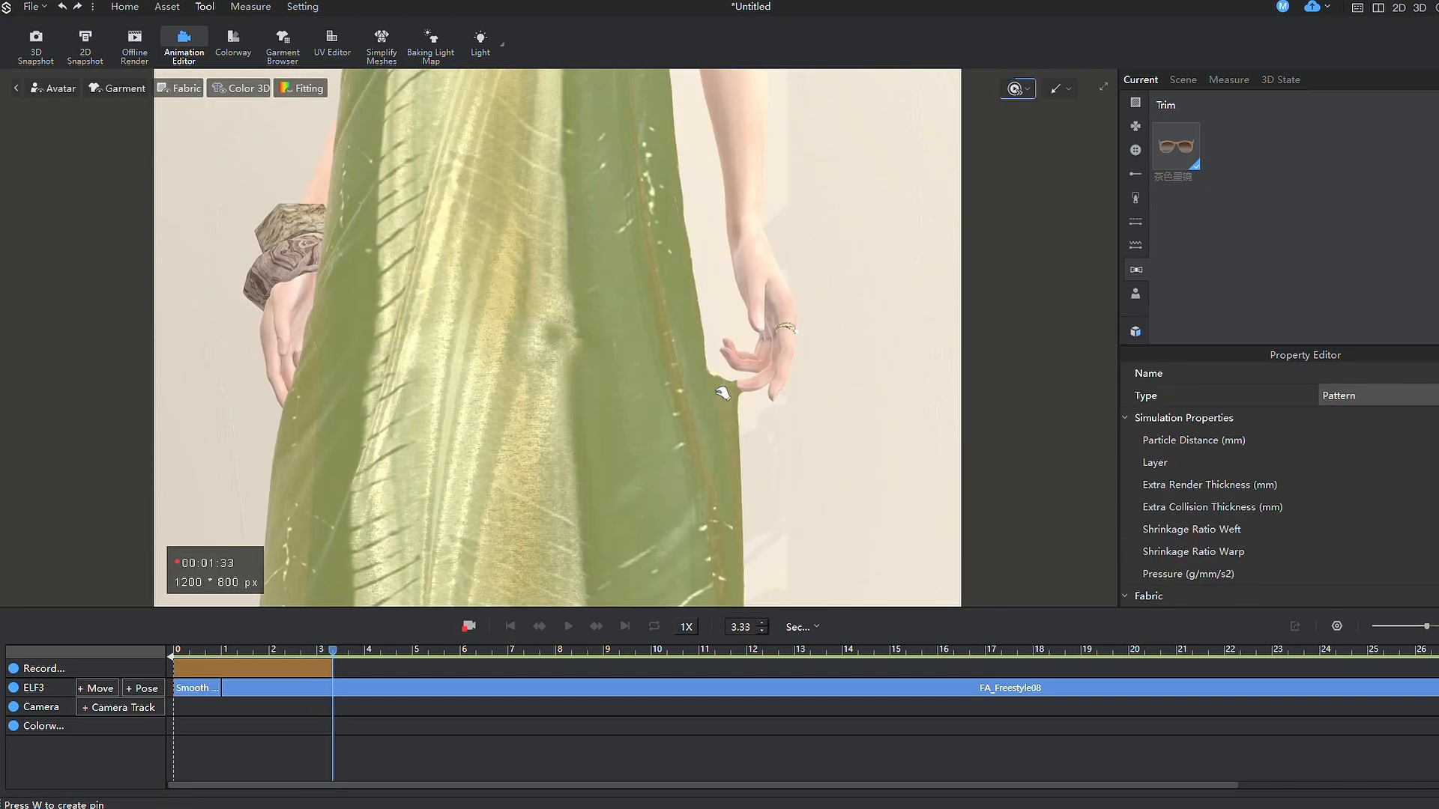
scroll(739, 407, "down", 1)
scroll(738, 408, "down", 3)
left_click(706, 409)
scroll(500, 360, "up", 3)
scroll(712, 383, "down", 3)
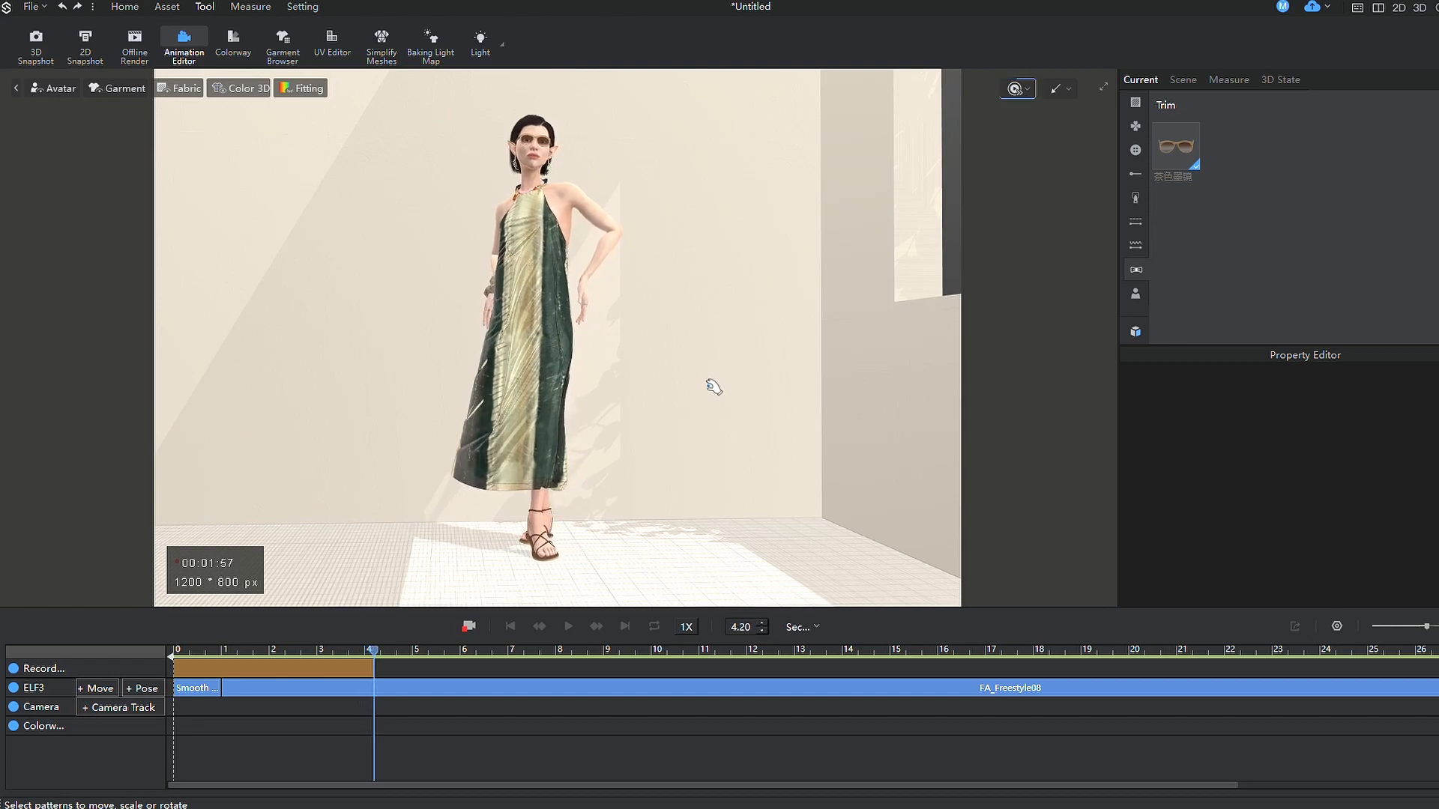
scroll(585, 473, "up", 3)
scroll(529, 371, "up", 3)
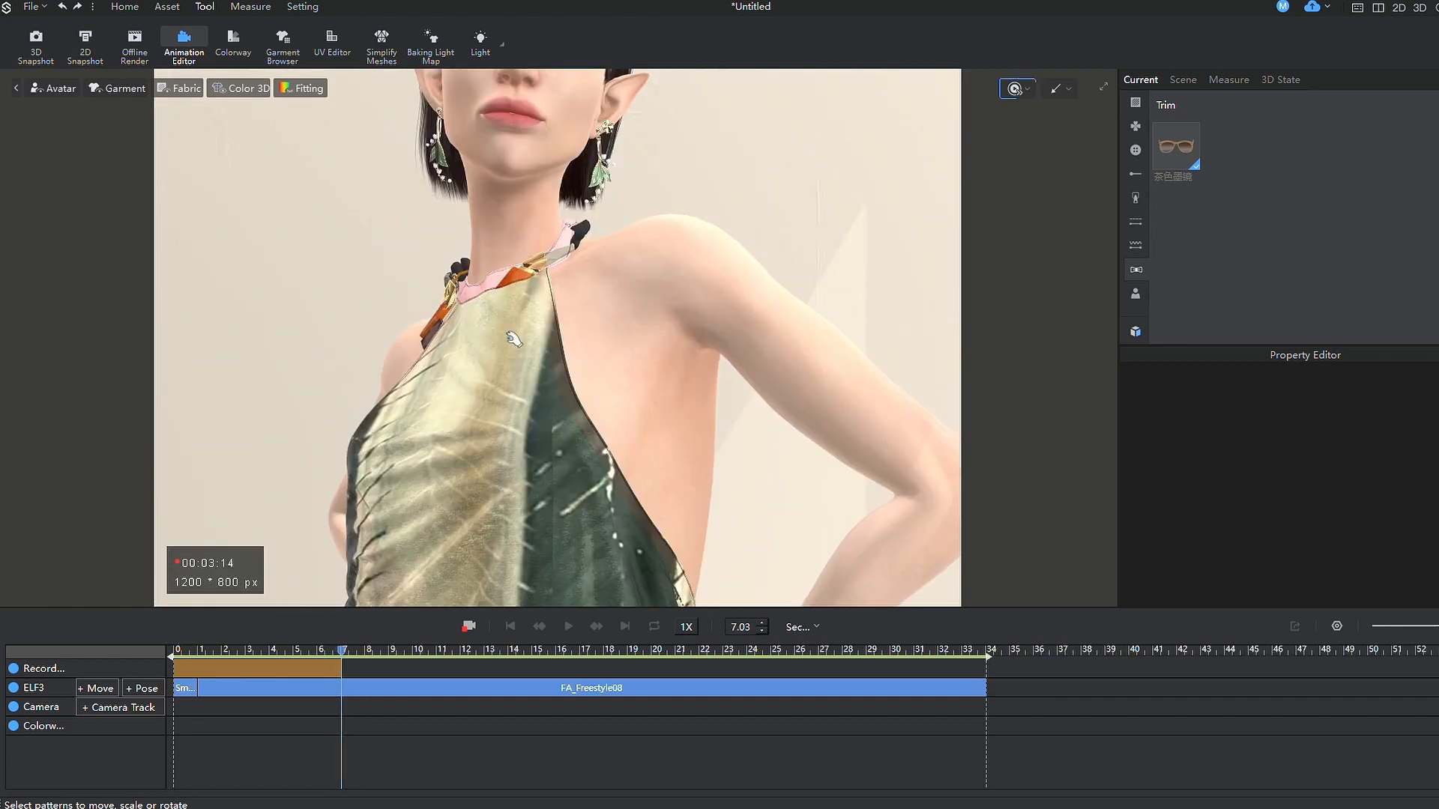
mouse_move(659, 337)
right_mouse_down()
mouse_move(732, 345)
mouse_move(534, 350)
right_mouse_up()
middle_click_drag(534, 350, 710, 412)
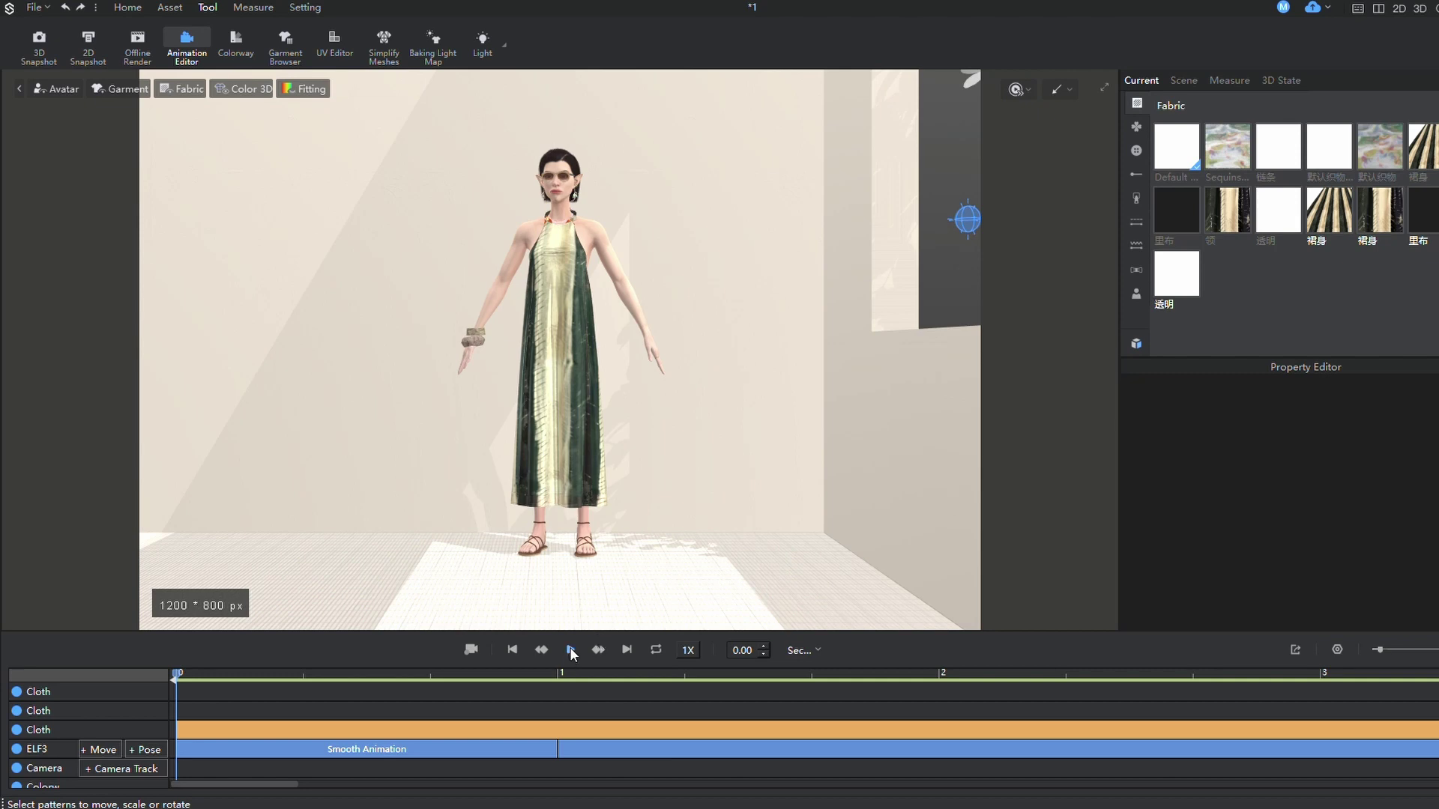
- Play back the recorded animation at half speed and settle the playhead at 6.27 s
left_click(571, 652)
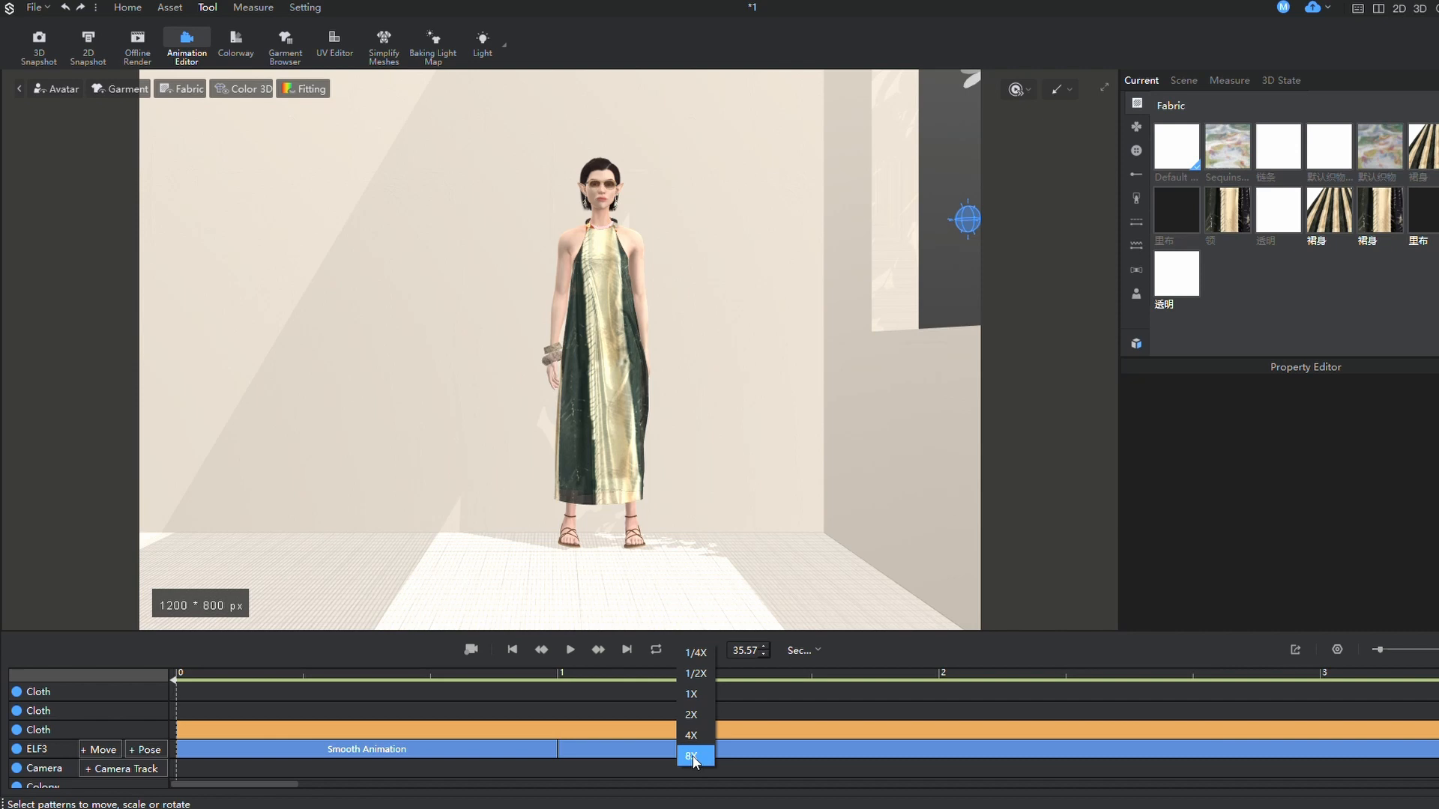
left_click_drag(408, 680, 482, 679)
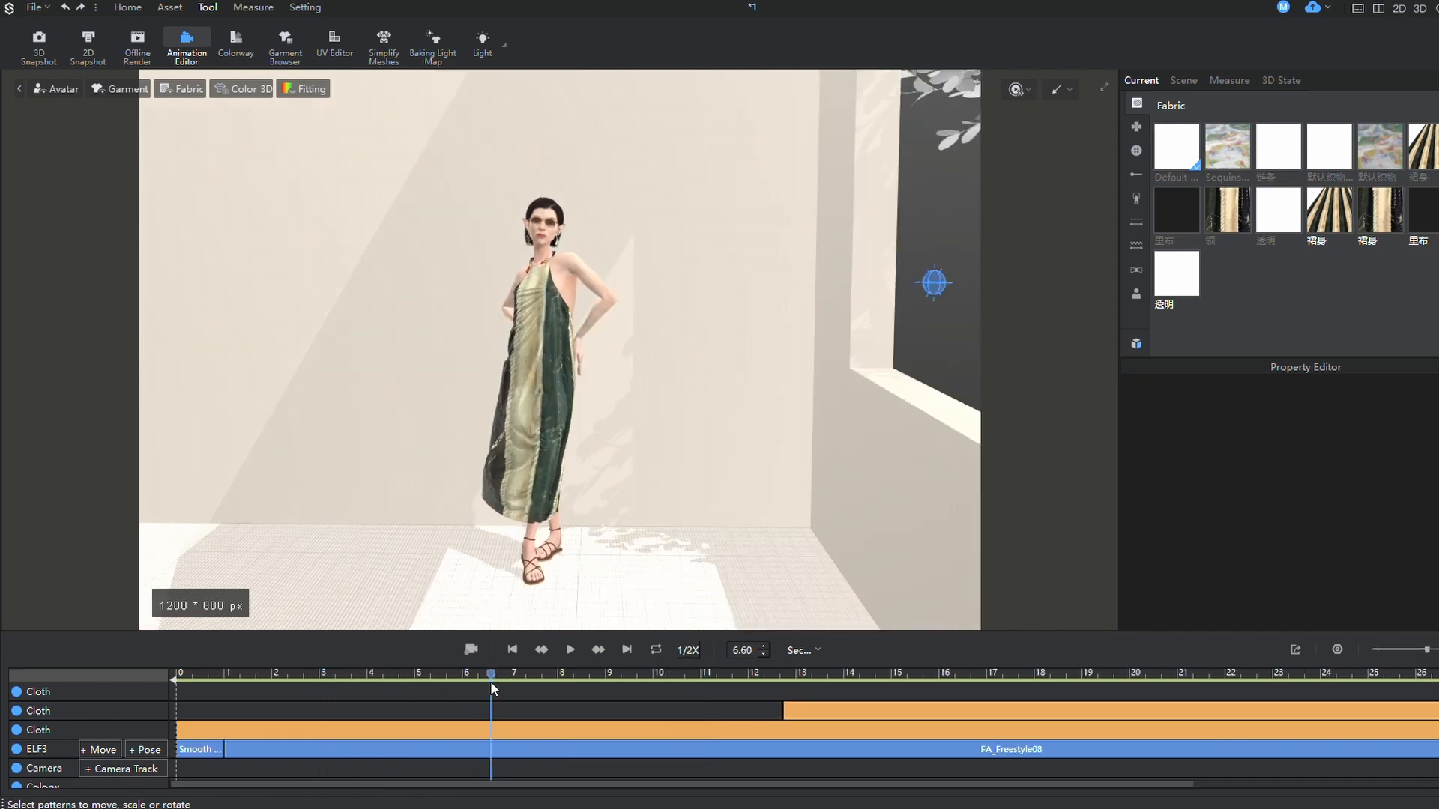
left_click_drag(491, 686, 475, 684)
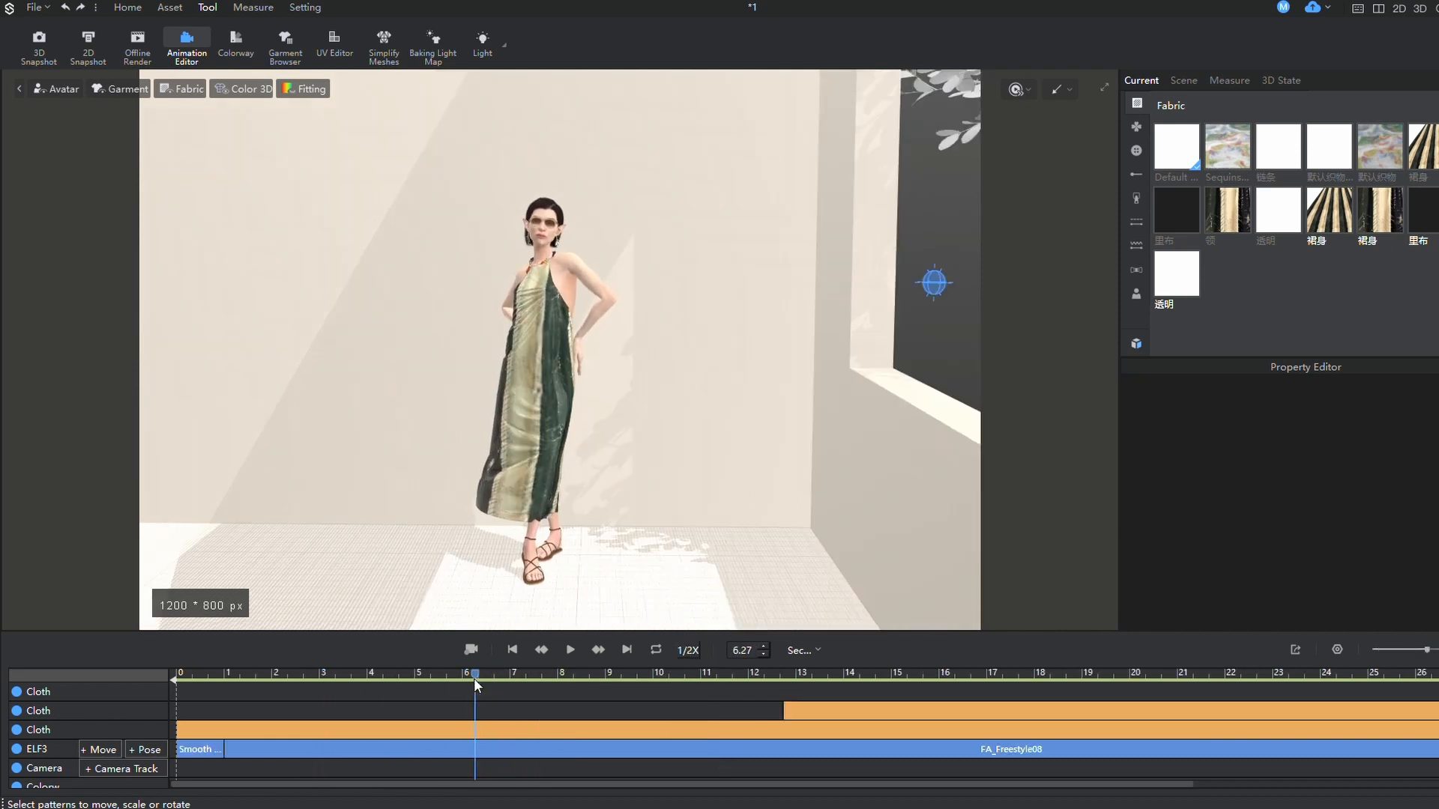
- Frame the hand-on-hip pose in the view and close the Animation Editor
right_click_drag(588, 424, 598, 404)
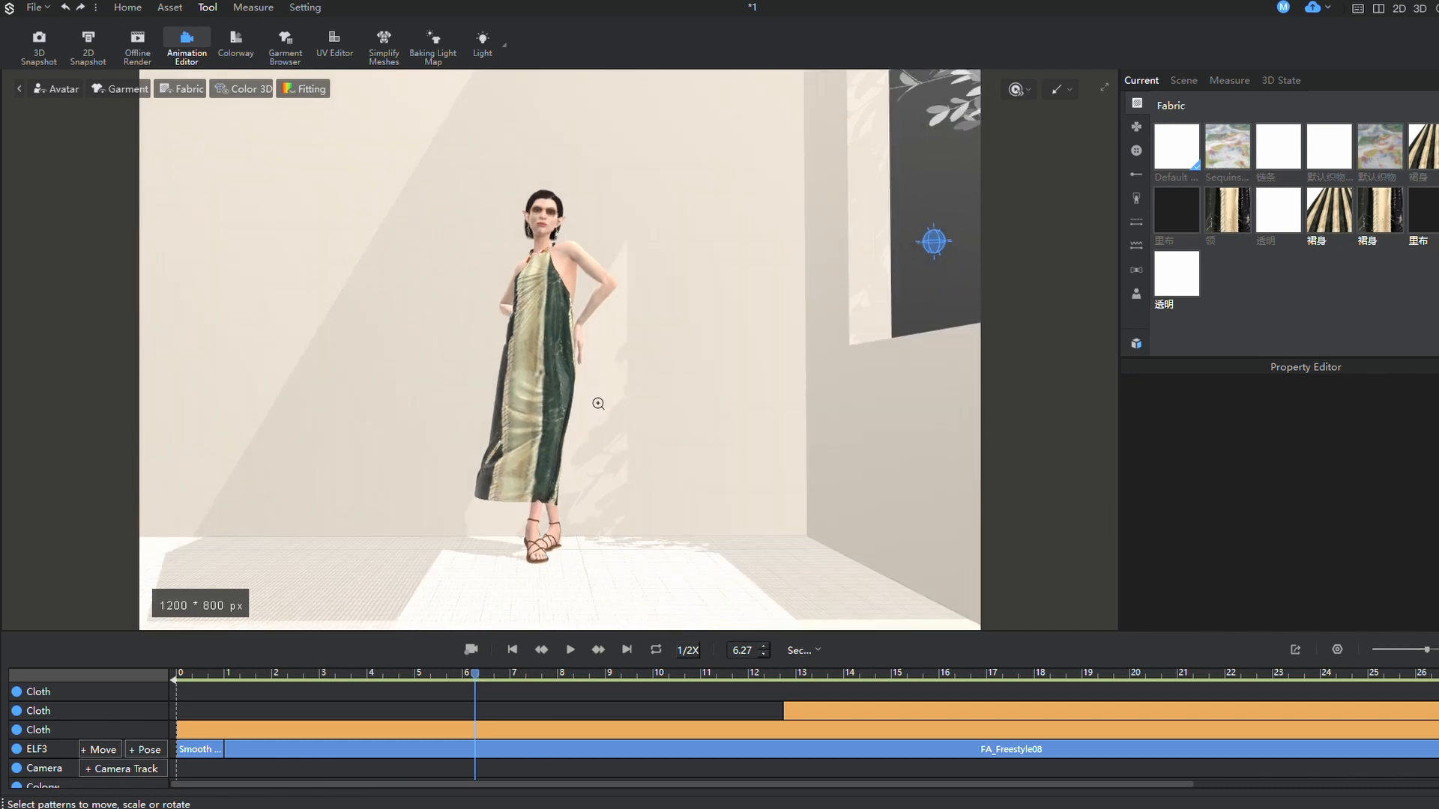
scroll(599, 403, "up", 2)
scroll(598, 403, "up", 2)
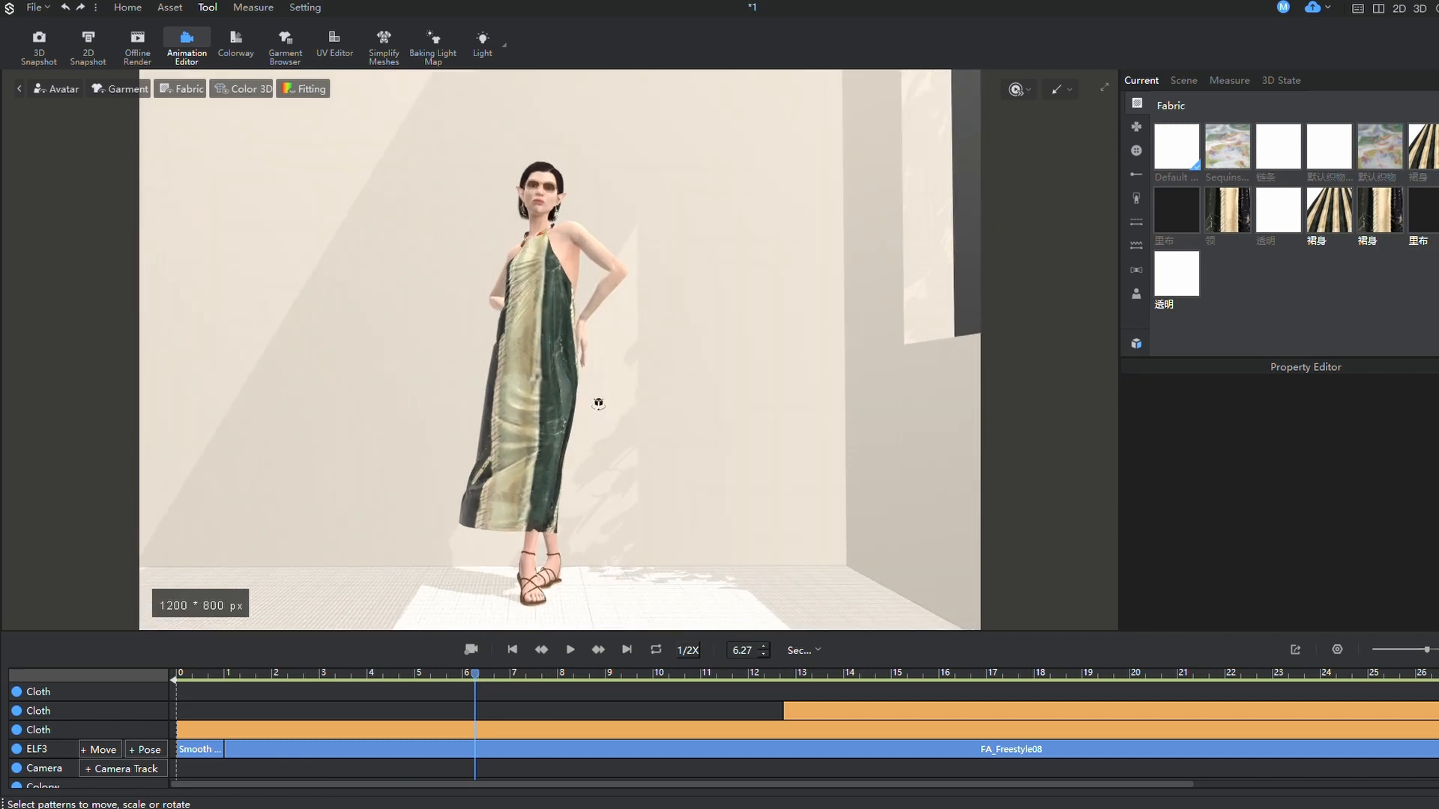
left_click(181, 40)
middle_click_drag(697, 347, 709, 333)
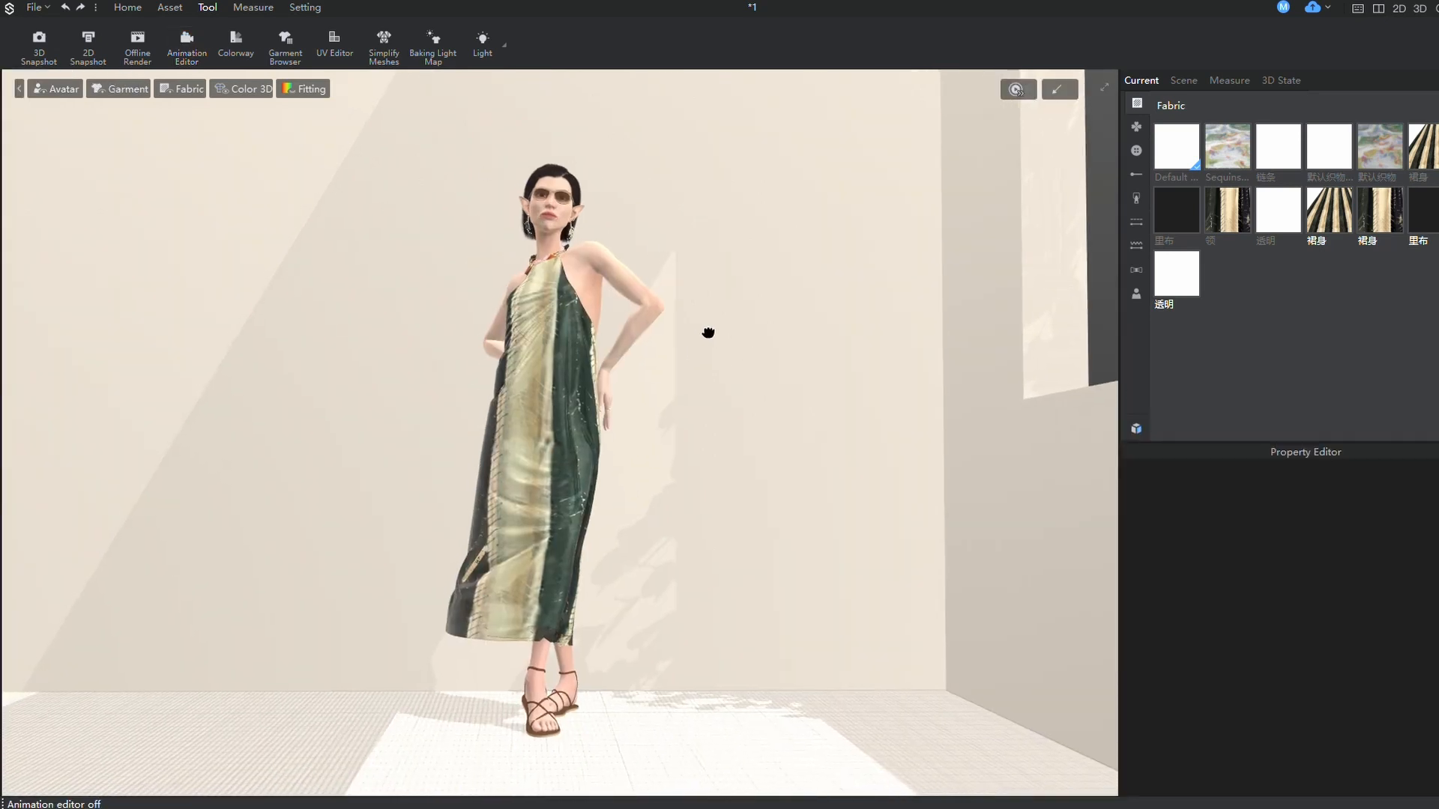
- Start an offline render of the current pose with Sync and save the project
left_click(138, 42)
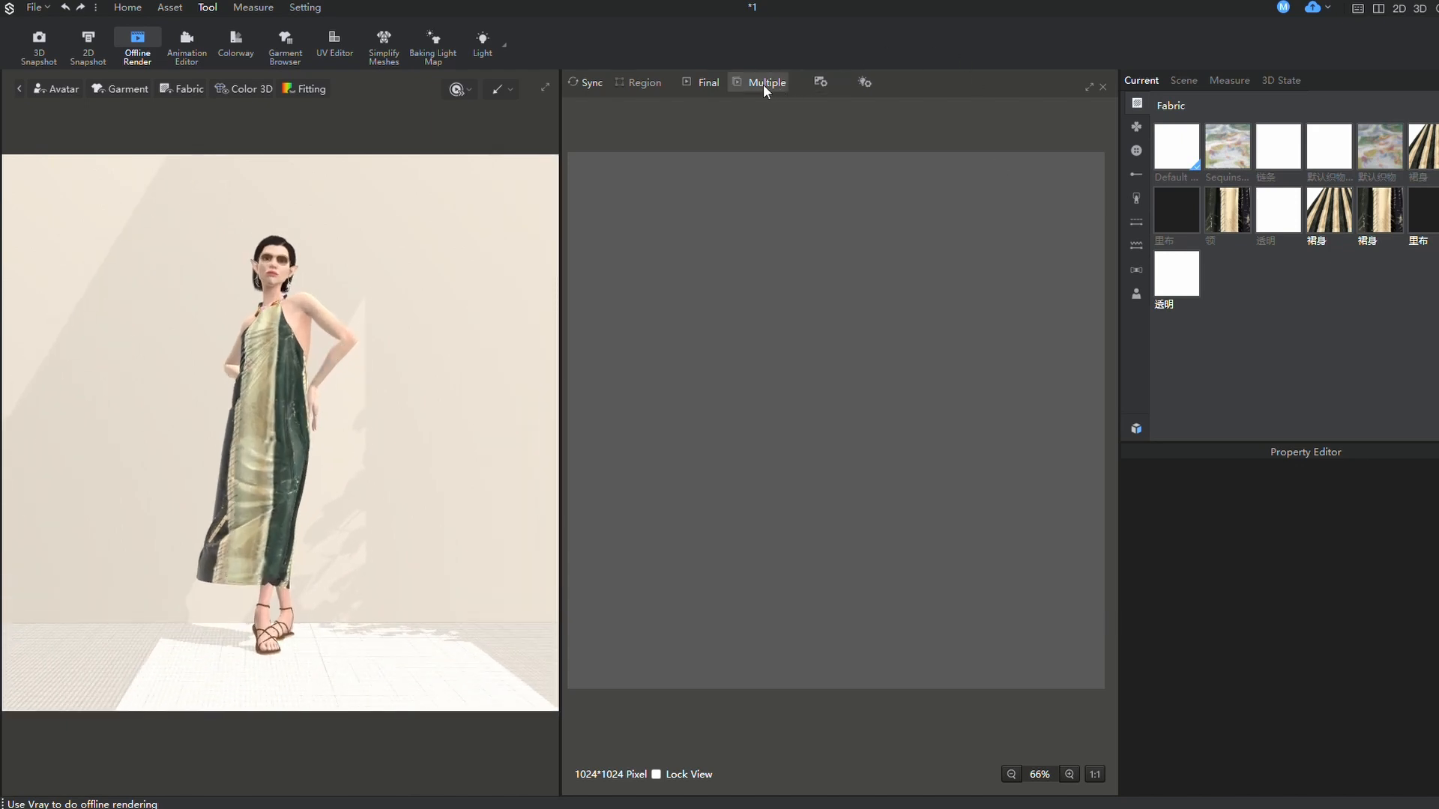
left_click(589, 85)
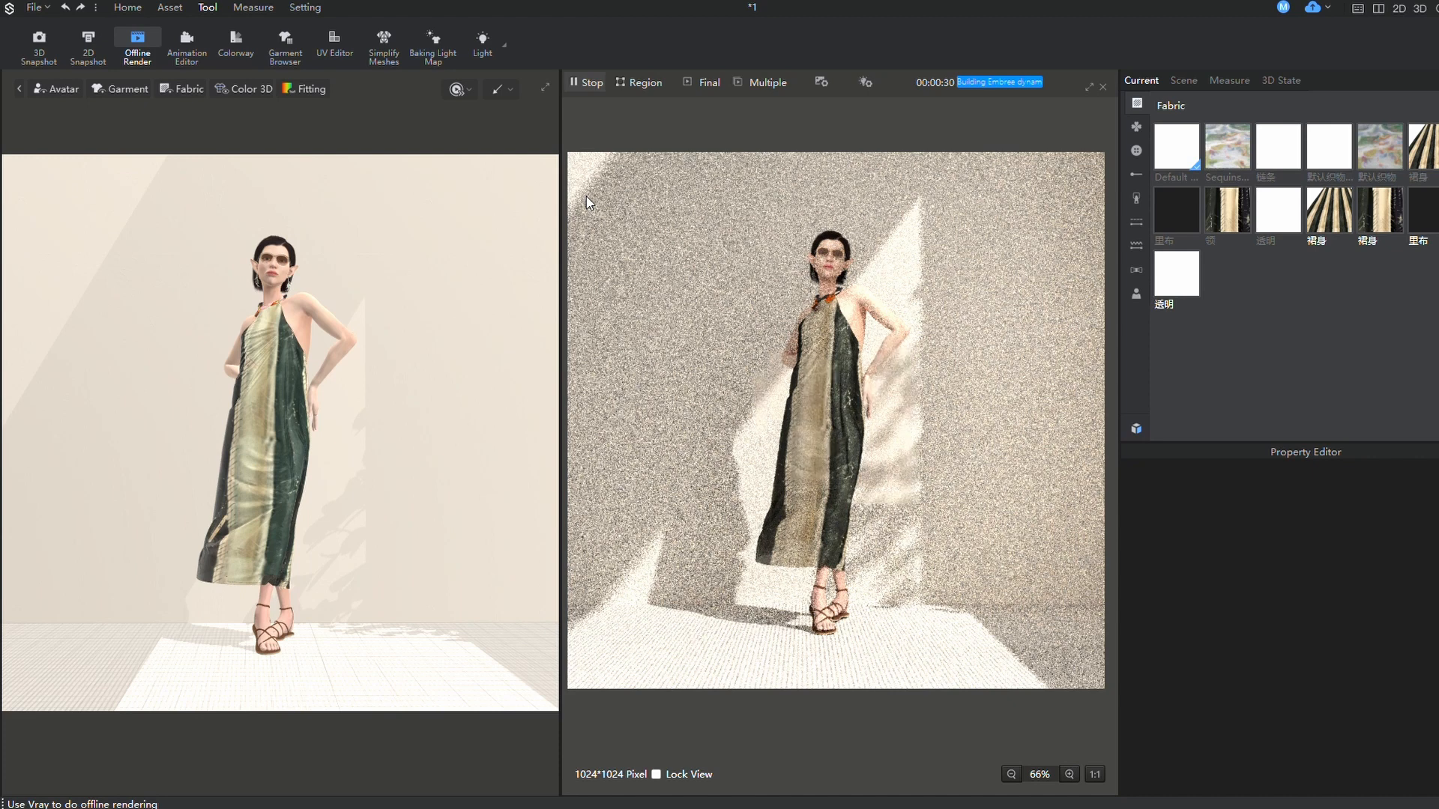
left_click(825, 82)
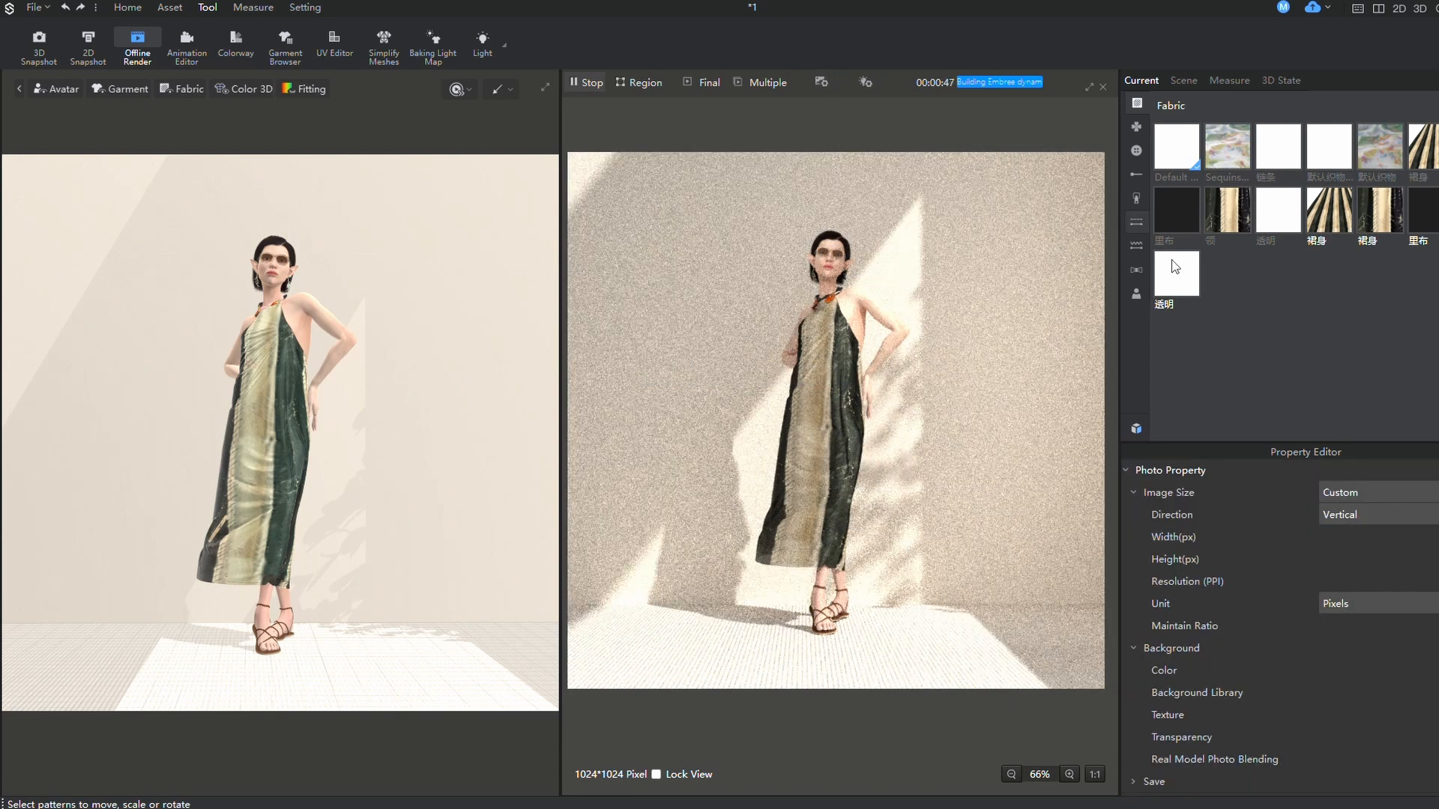
scroll(1280, 625, "down", 1)
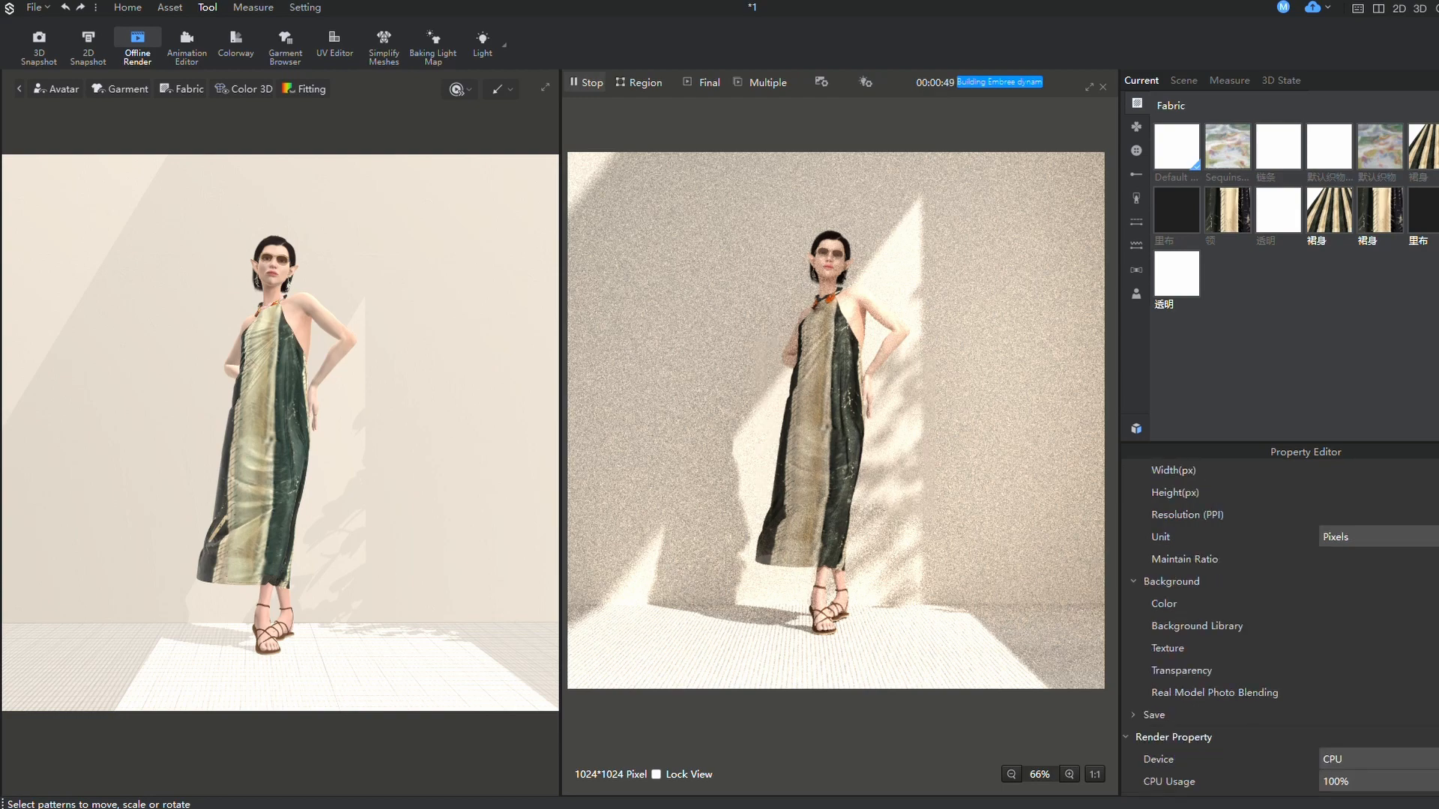
scroll(1279, 624, "down", 1)
scroll(1350, 627, "down", 1)
- Set the render Device to GPU instead of CPU
left_click(1352, 627)
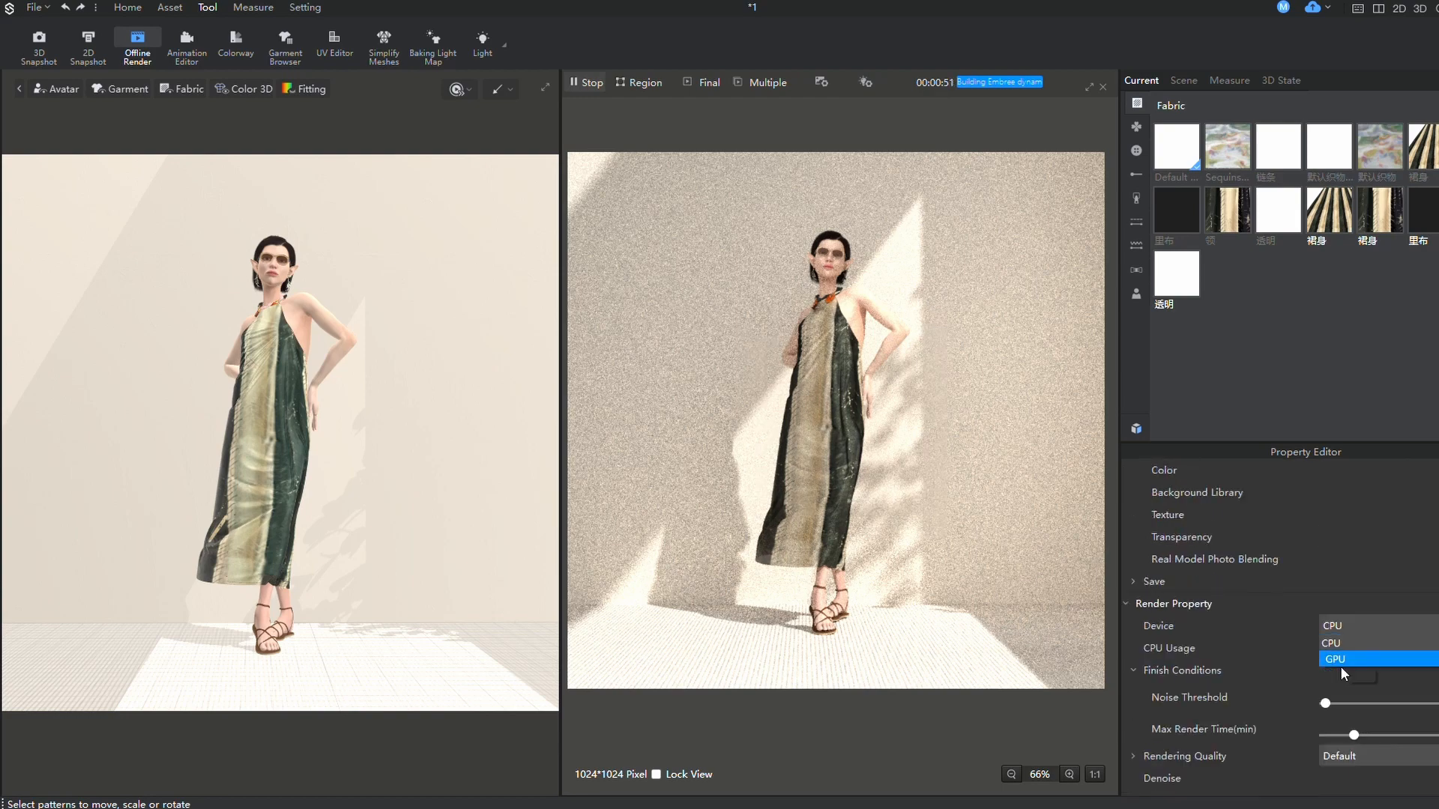
left_click(1340, 667)
left_click(1360, 627)
left_click(1355, 656)
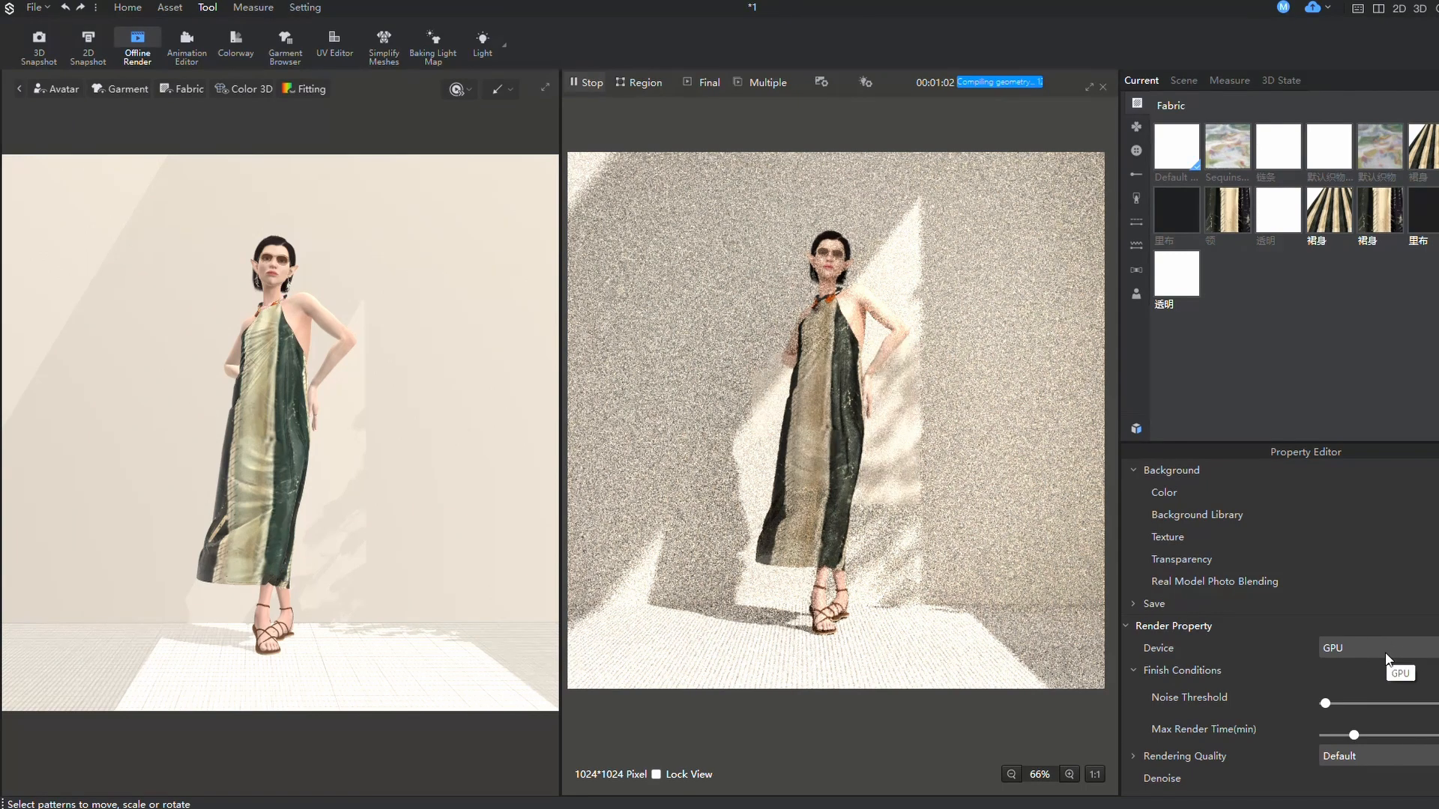
- Set Rendering Quality to High Quality after trying Fast
left_click(1364, 757)
left_click(1406, 677)
left_click(1363, 757)
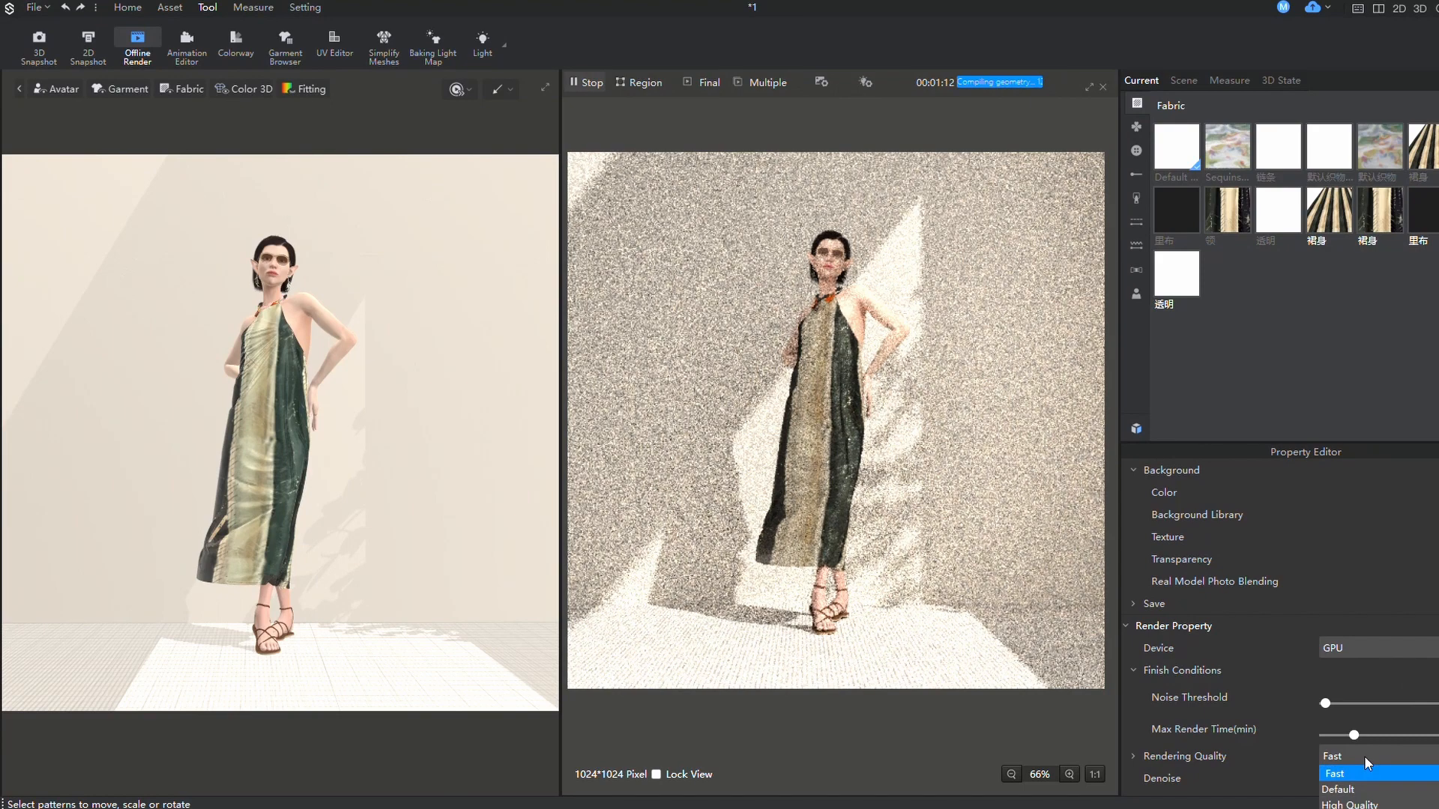
left_click(1355, 804)
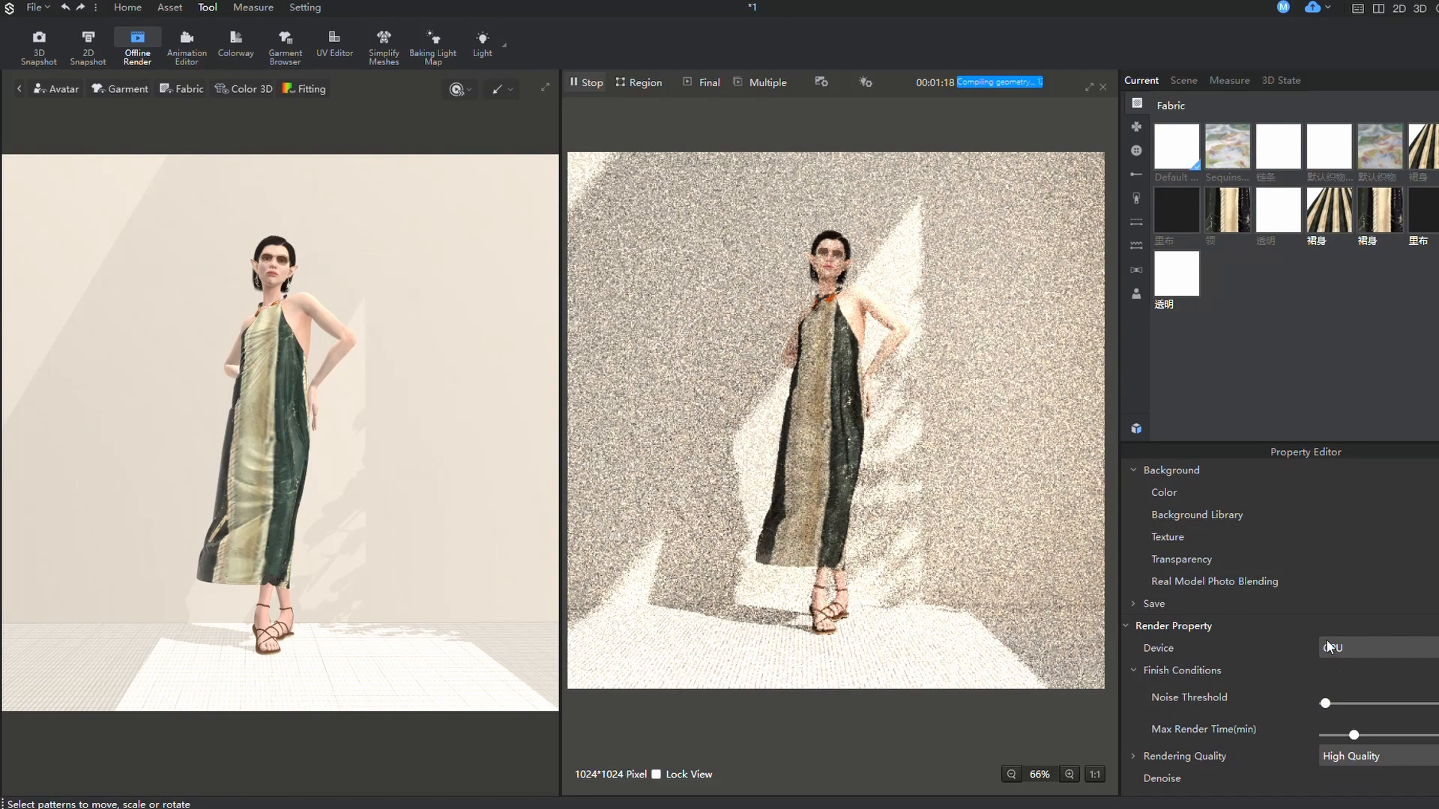
- Set the Photo Property image size to 1080*1920 with Horizontal direction
left_click(822, 82)
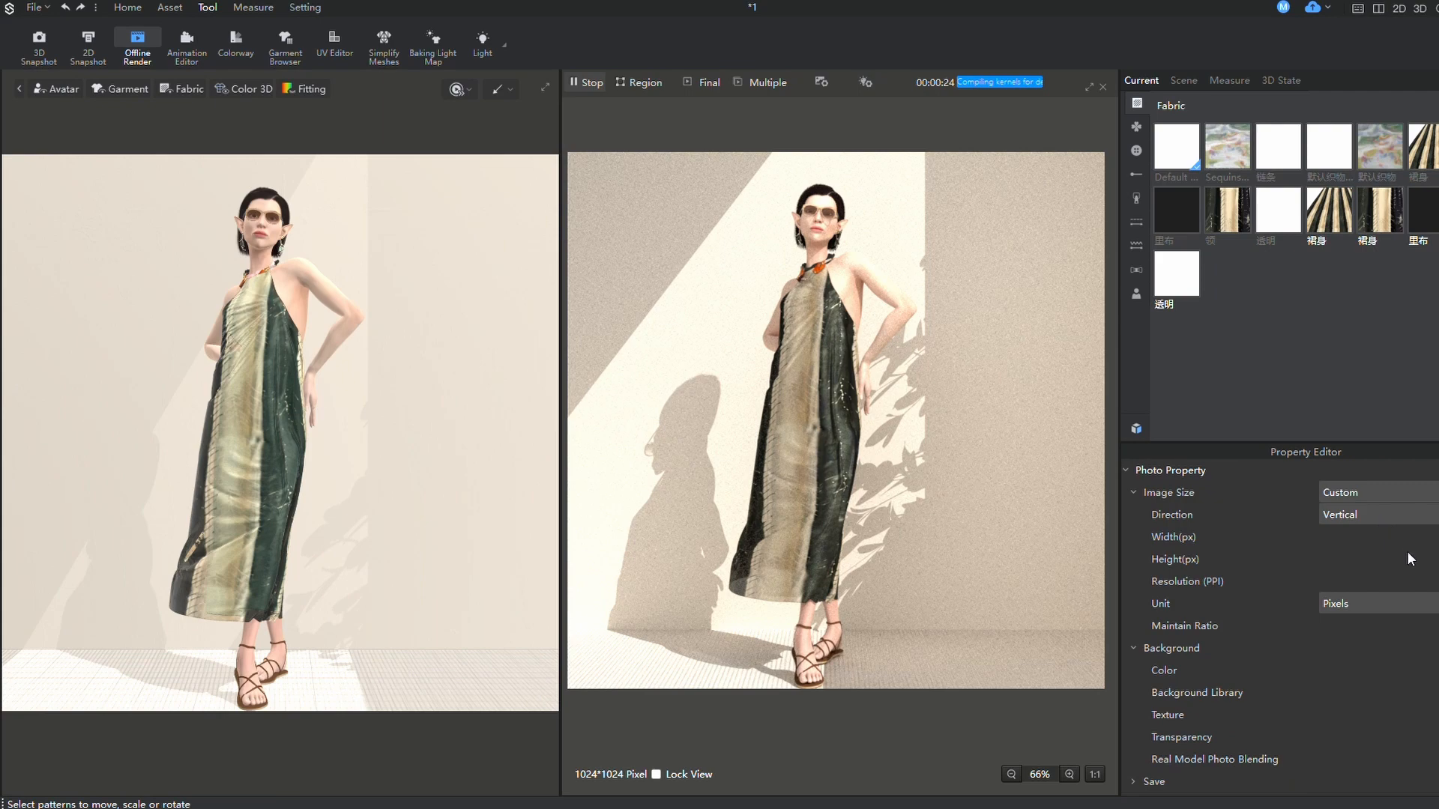
left_click(1414, 495)
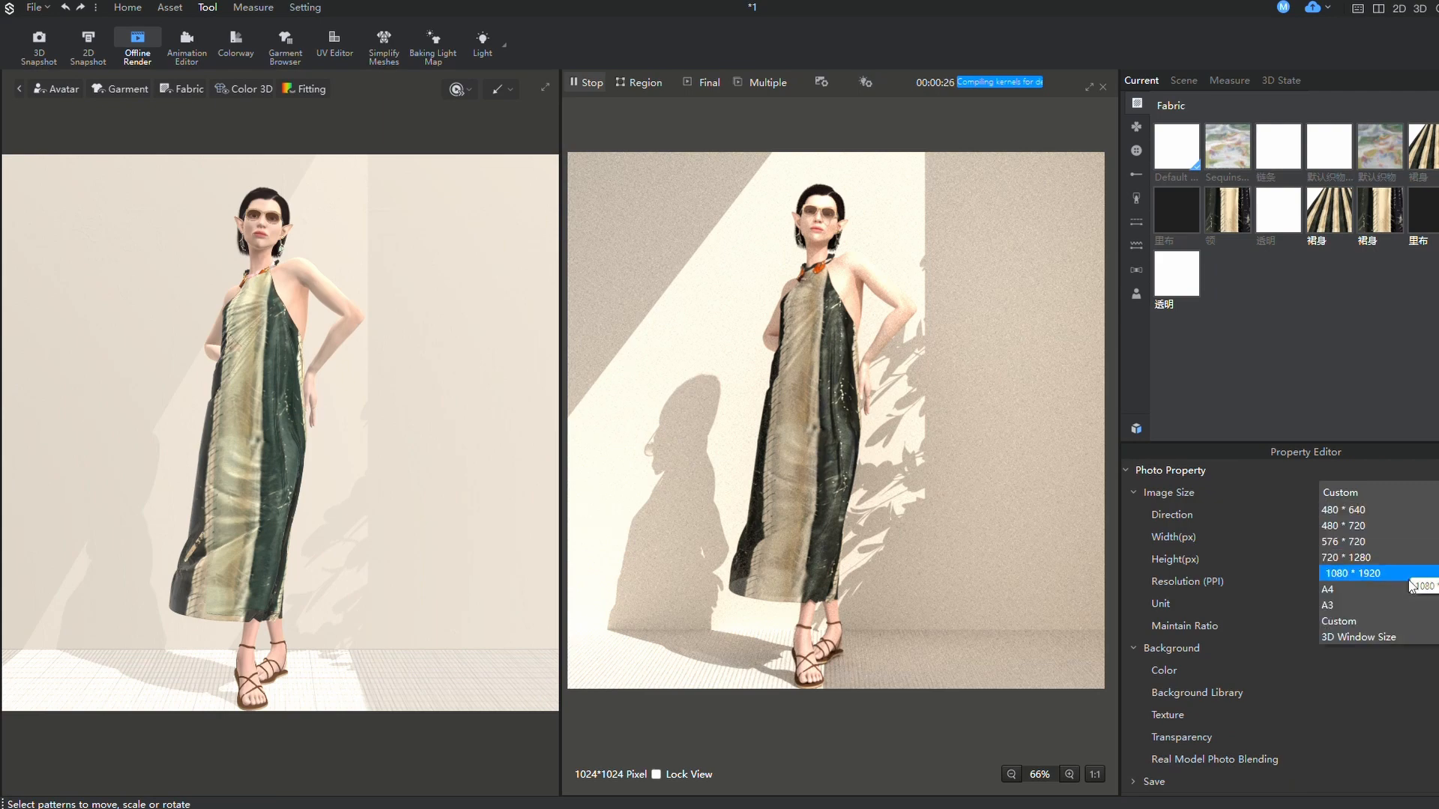
left_click(1411, 573)
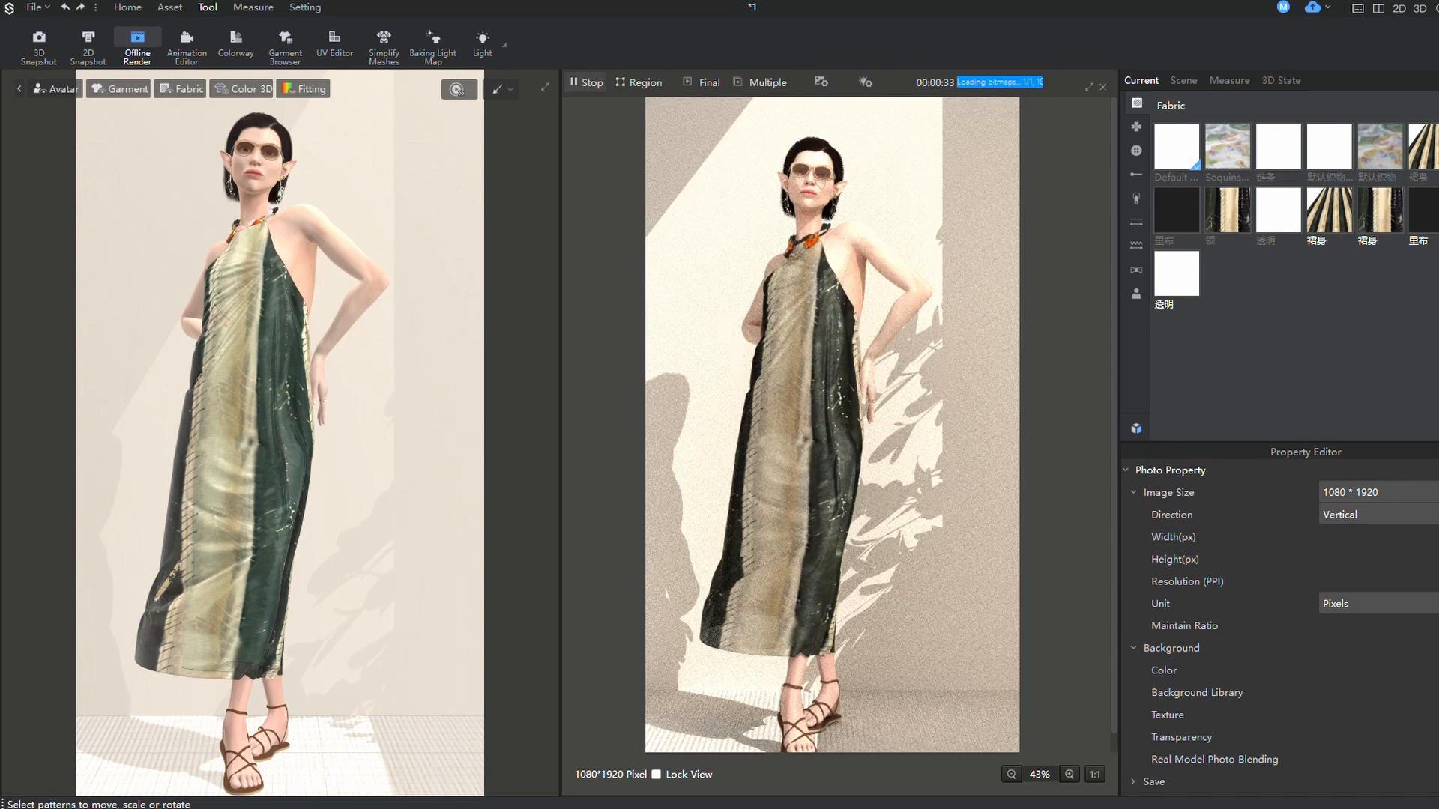
left_click(1416, 516)
left_click(1423, 548)
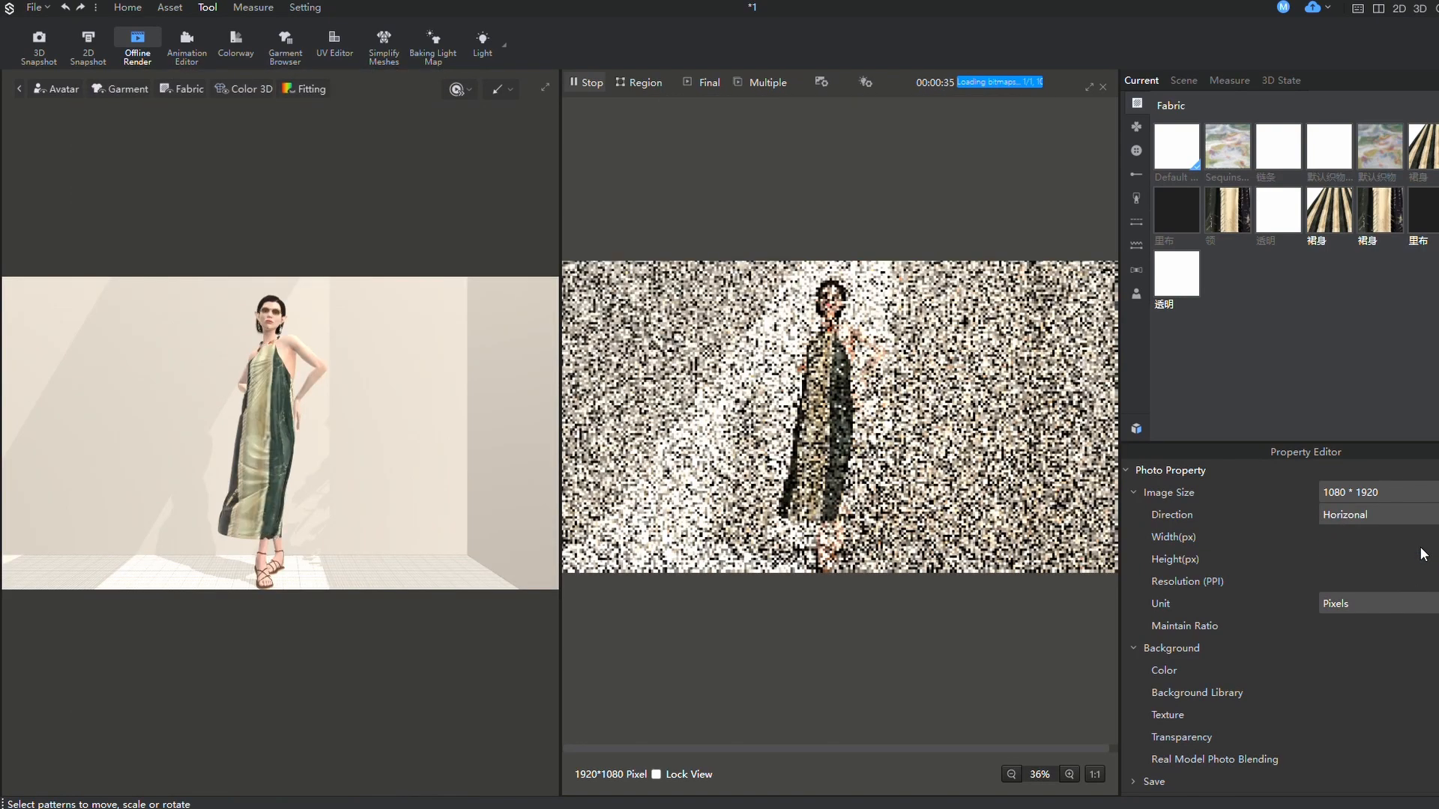
- Reframe the avatar right of centre and restart the render with Sync
middle_click_drag(405, 483, 460, 460)
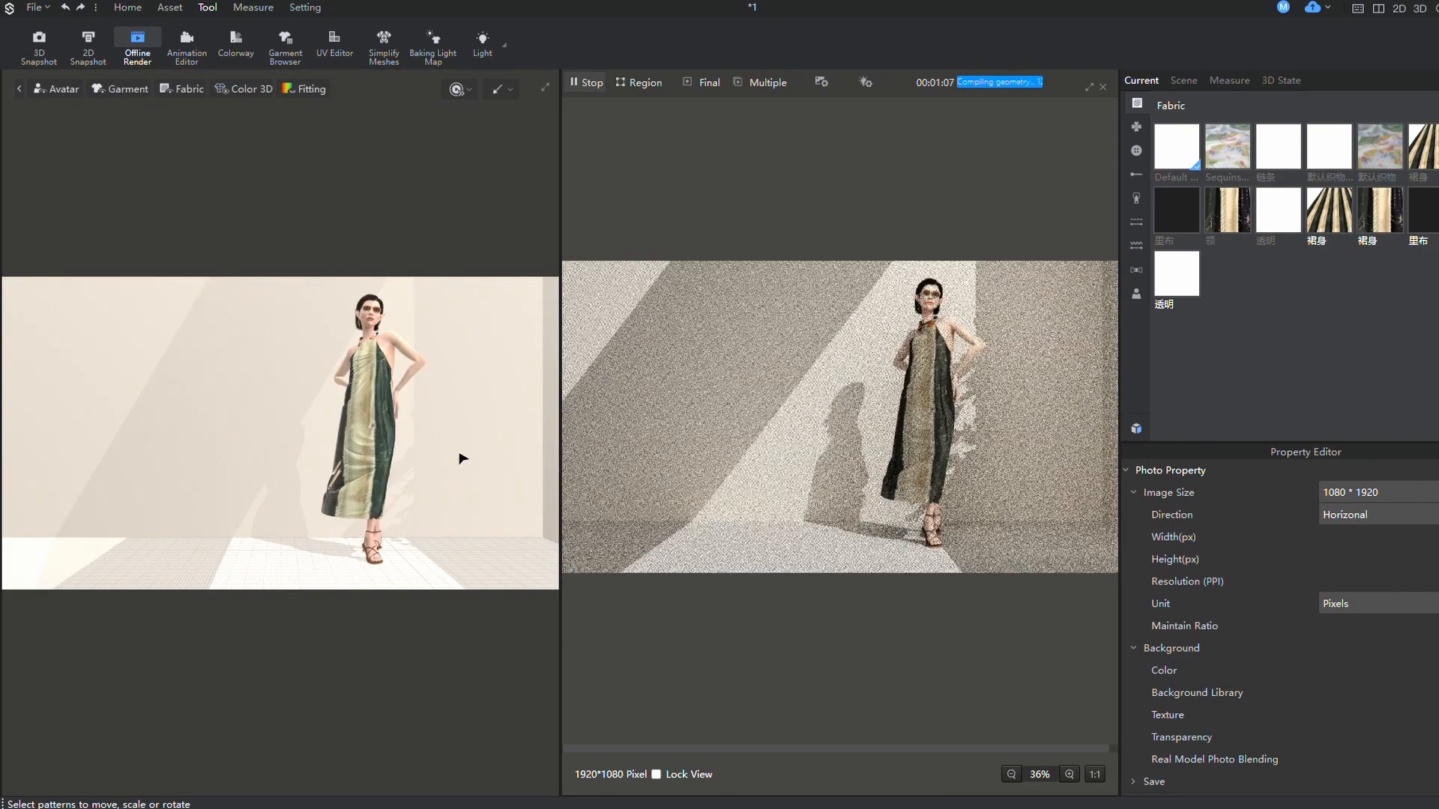
left_click(696, 81)
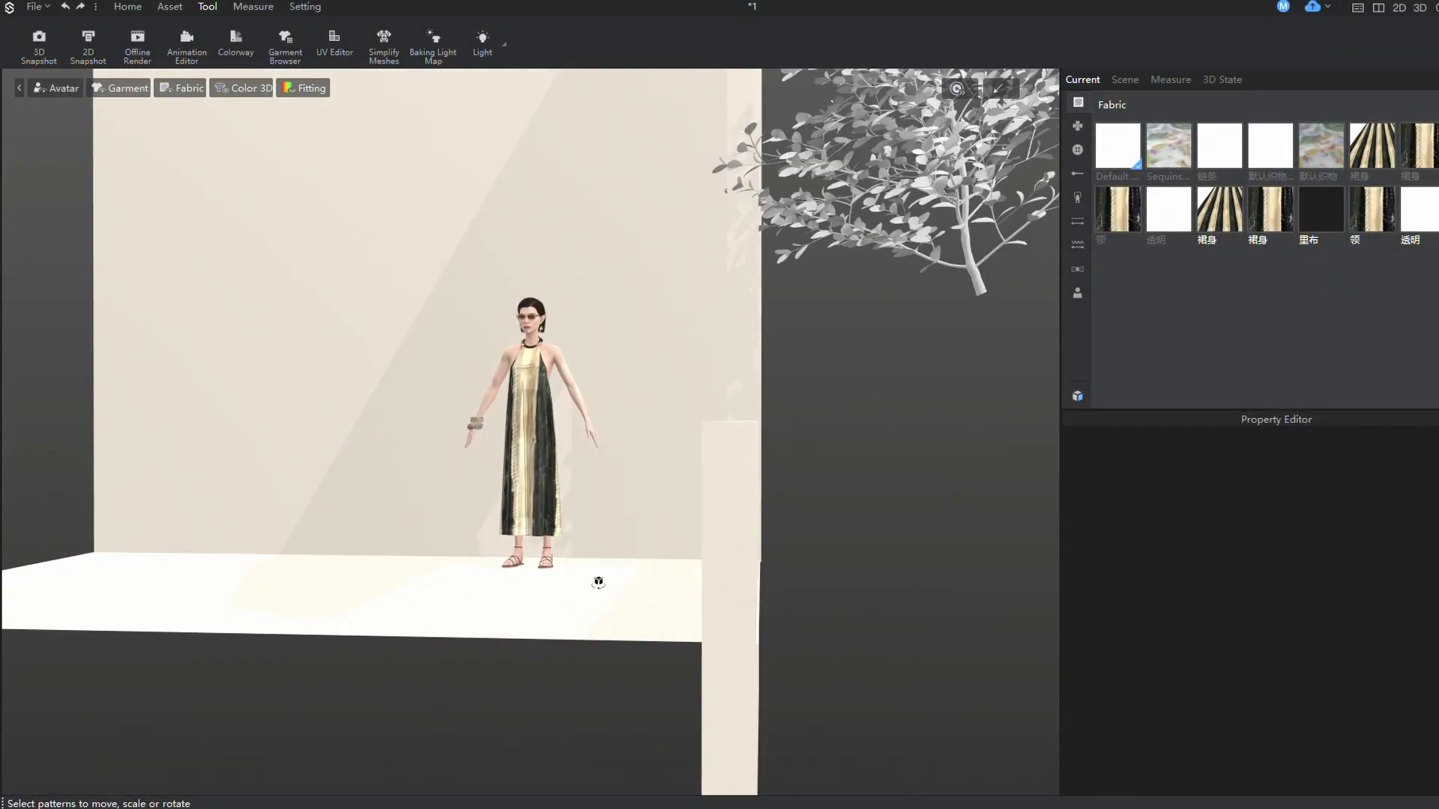
- Delete the existing scene props and add the blue arch scene alongside the avatar
left_click(613, 611)
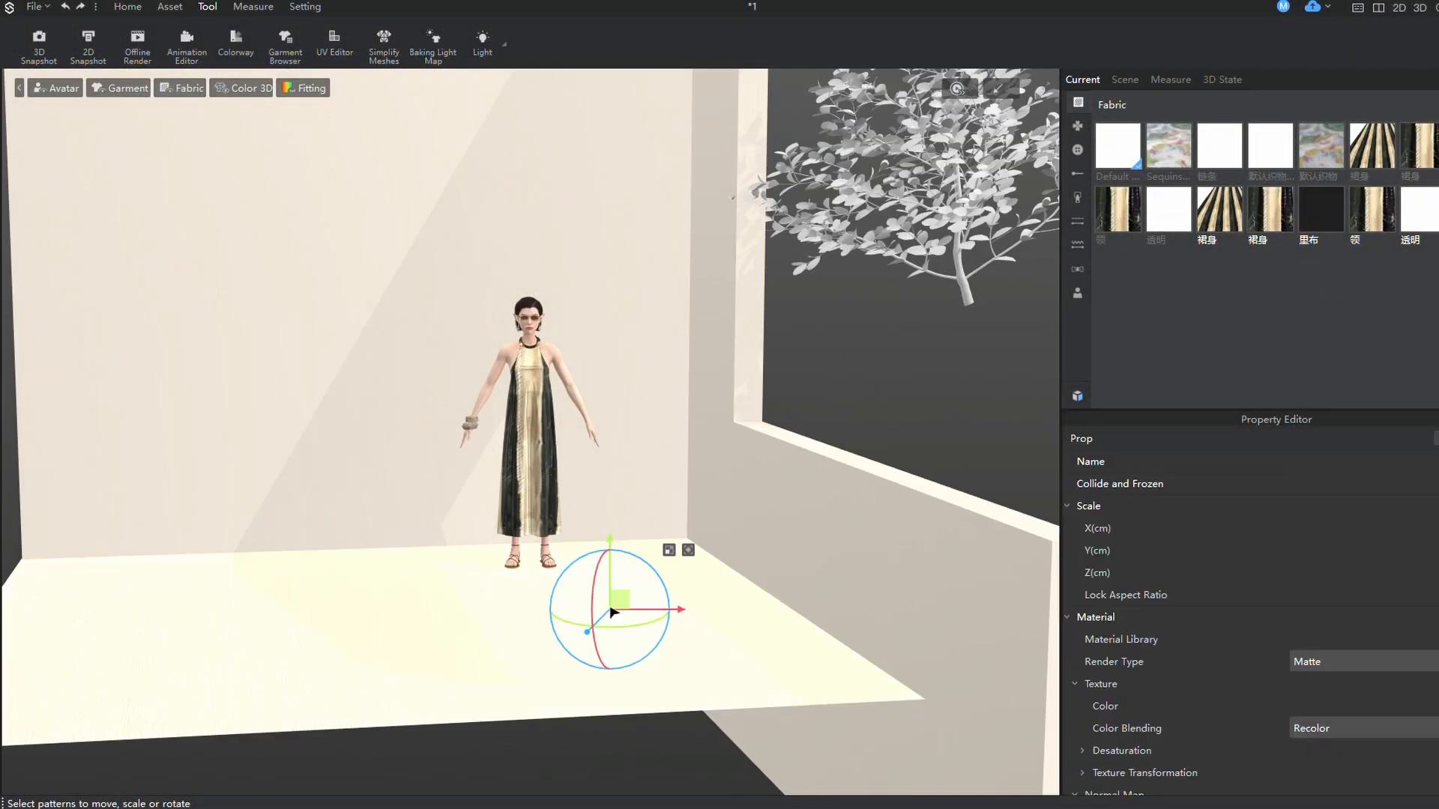
key("Delete")
key("Delete")
key("Delete")
left_click(1075, 396)
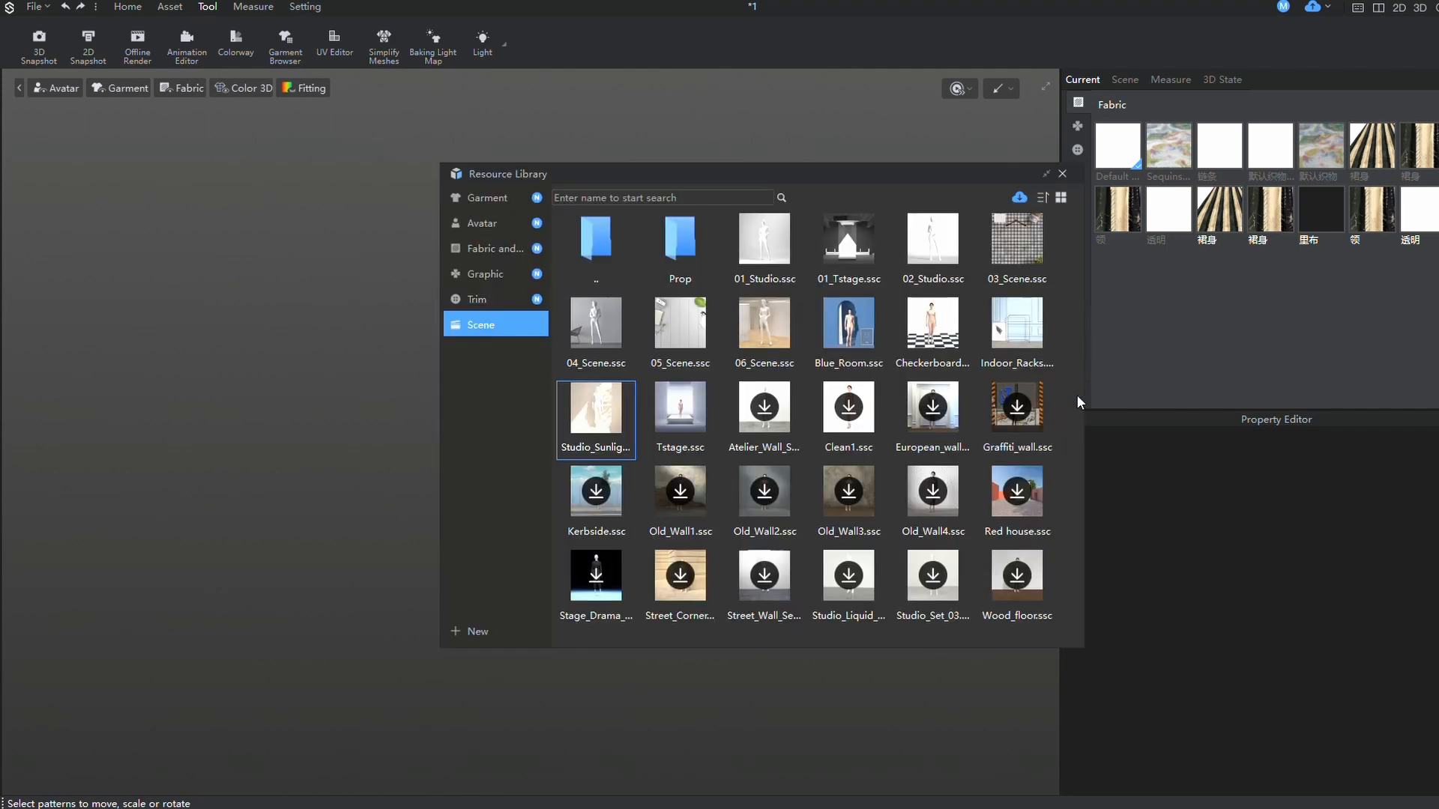
double_click(848, 326)
left_click(843, 314)
left_click(815, 341)
left_click(779, 512)
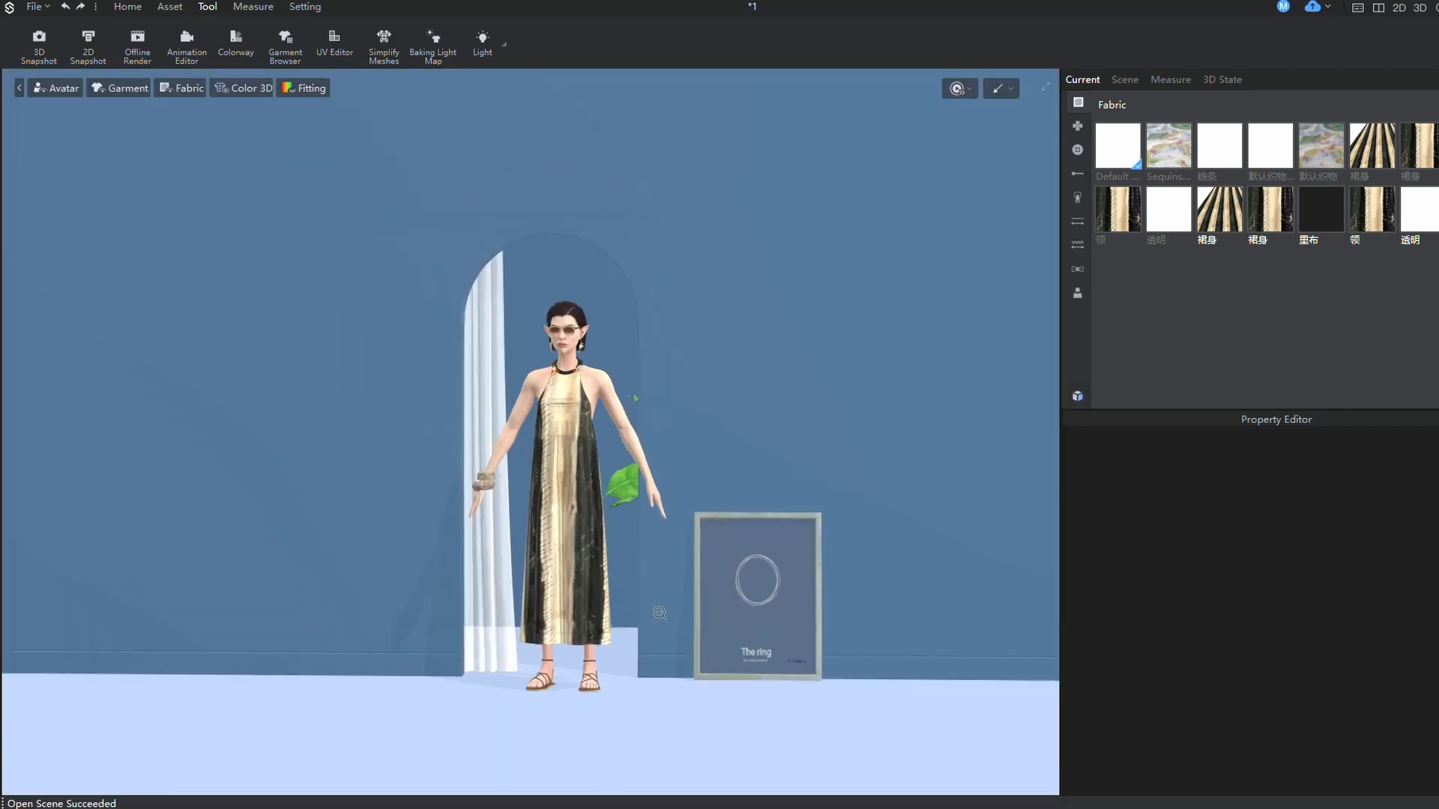
scroll(661, 612, "down", 3)
- Move the potted plant next to the avatar and rotate it about 12 degrees
mouse_move(660, 613)
right_mouse_down()
mouse_move(678, 604)
mouse_move(663, 573)
mouse_move(781, 585)
right_mouse_up()
left_click(781, 585)
left_click(488, 599)
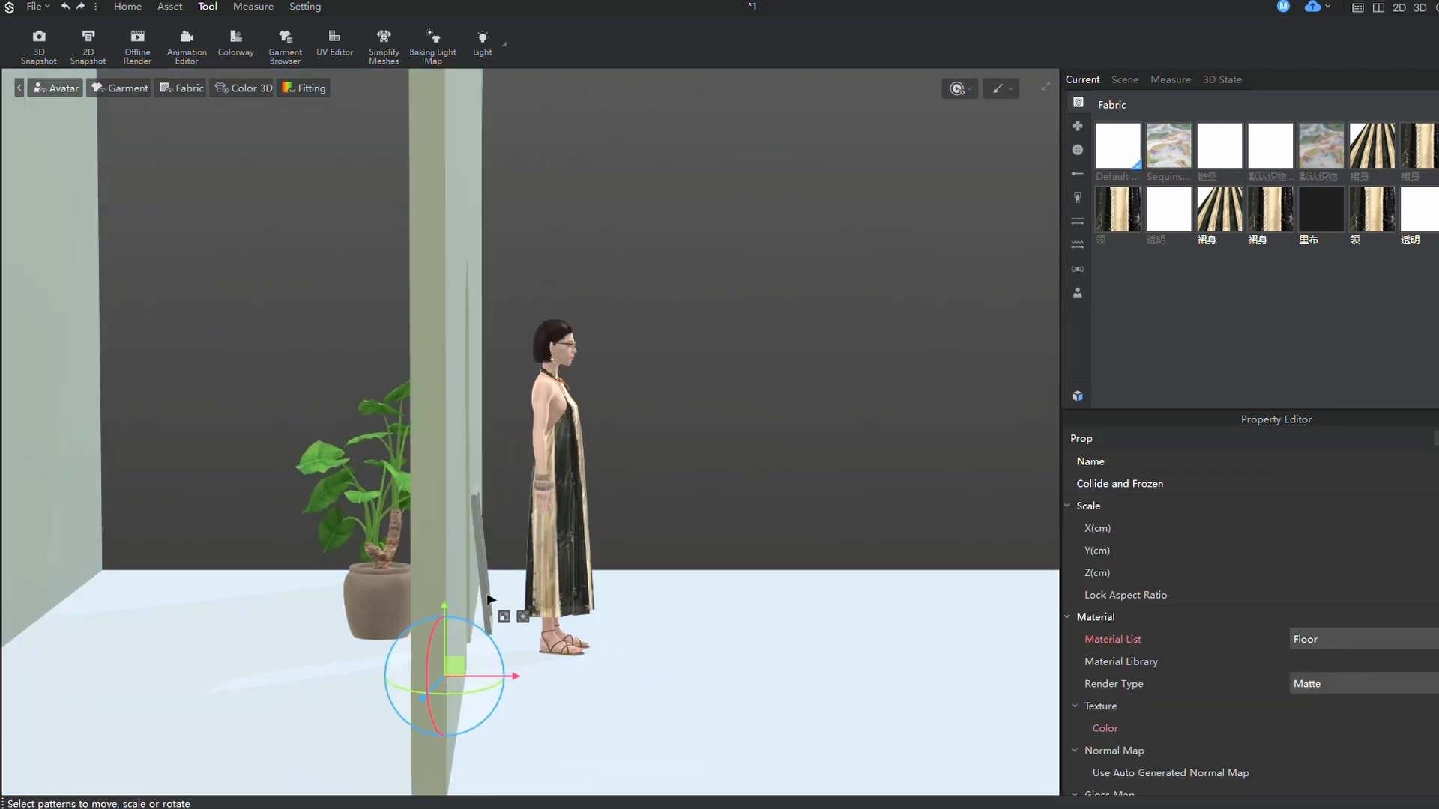
right_click_drag(488, 600, 309, 512)
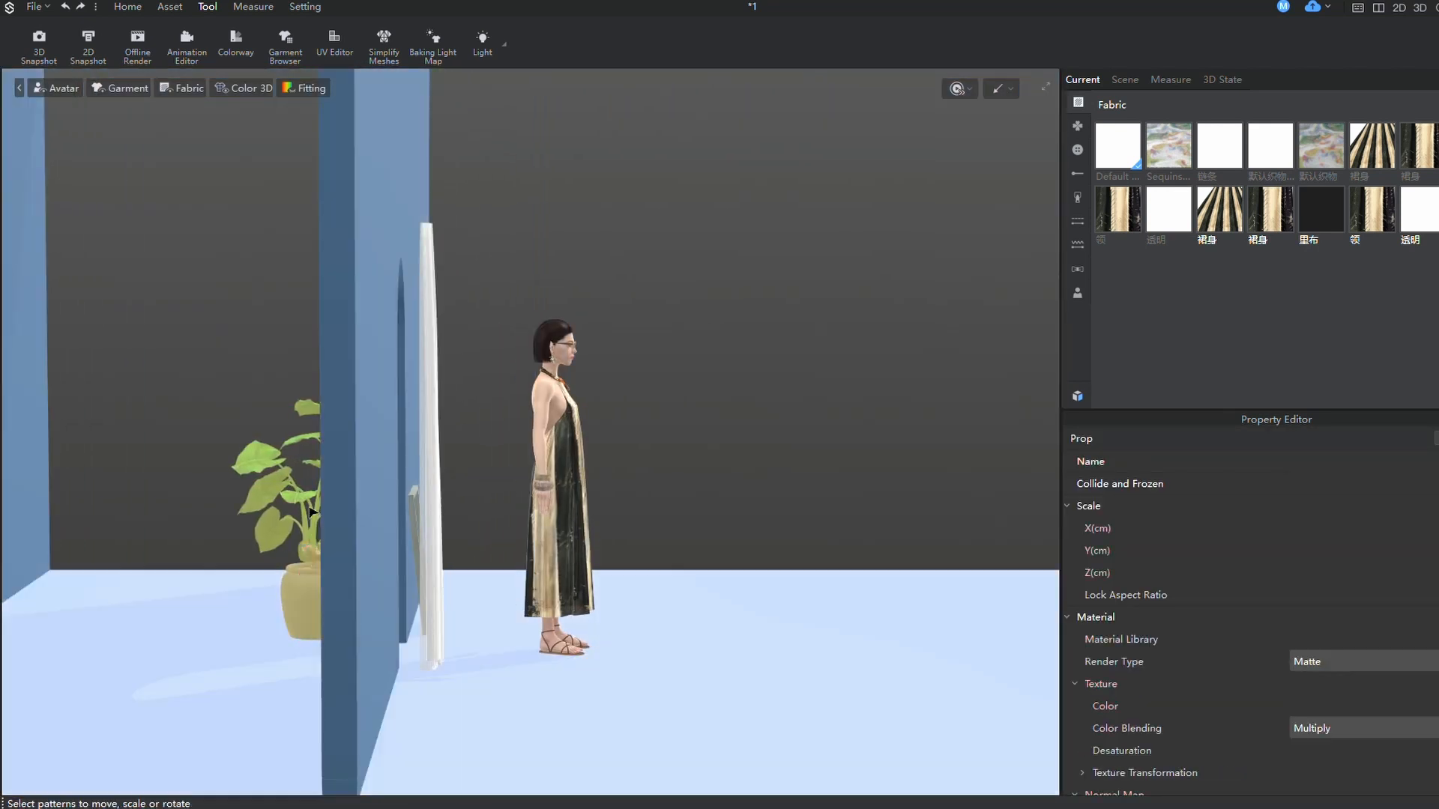
left_click(310, 511)
left_click_drag(309, 511, 483, 512)
mouse_move(484, 511)
right_mouse_down()
mouse_move(380, 715)
mouse_move(719, 297)
right_mouse_up()
mouse_move(729, 294)
left_mouse_down()
mouse_move(716, 281)
mouse_move(869, 304)
left_mouse_up()
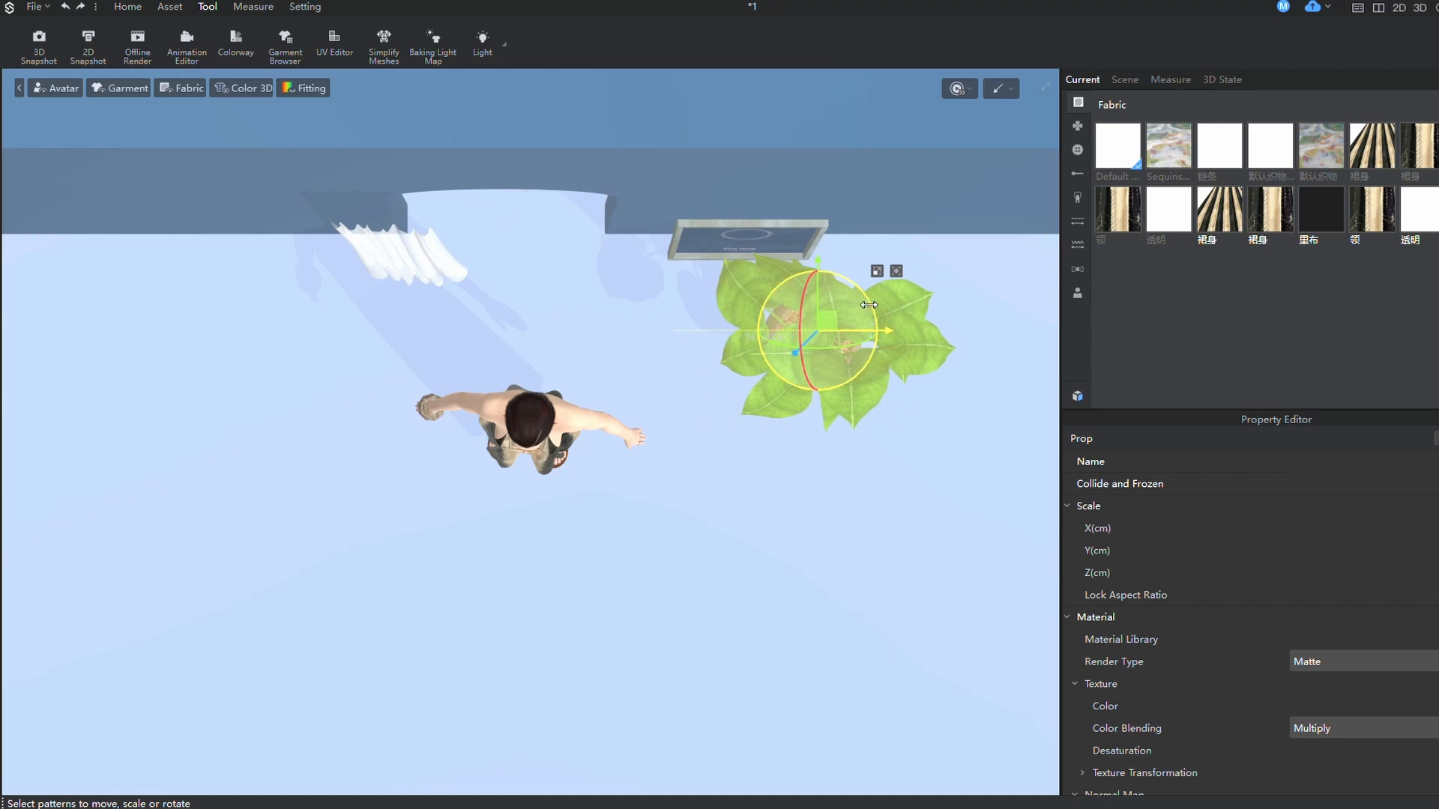
- Switch to a front view and select the curtain beside the avatar
key("2")
left_click(444, 333)
scroll(445, 338, "down", 5)
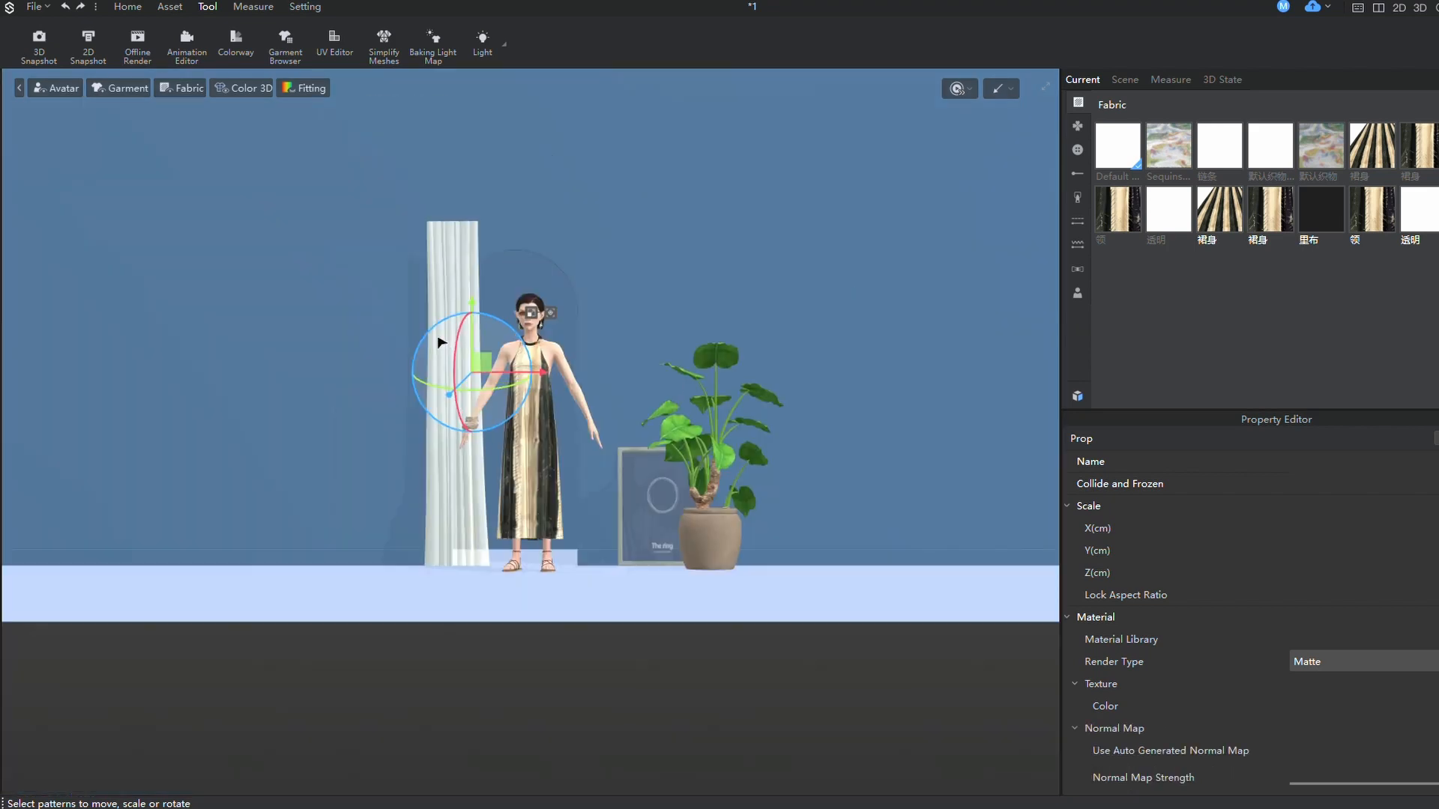
- Show the 3D and 2D views side by side and delete the curtain
left_click(1400, 8)
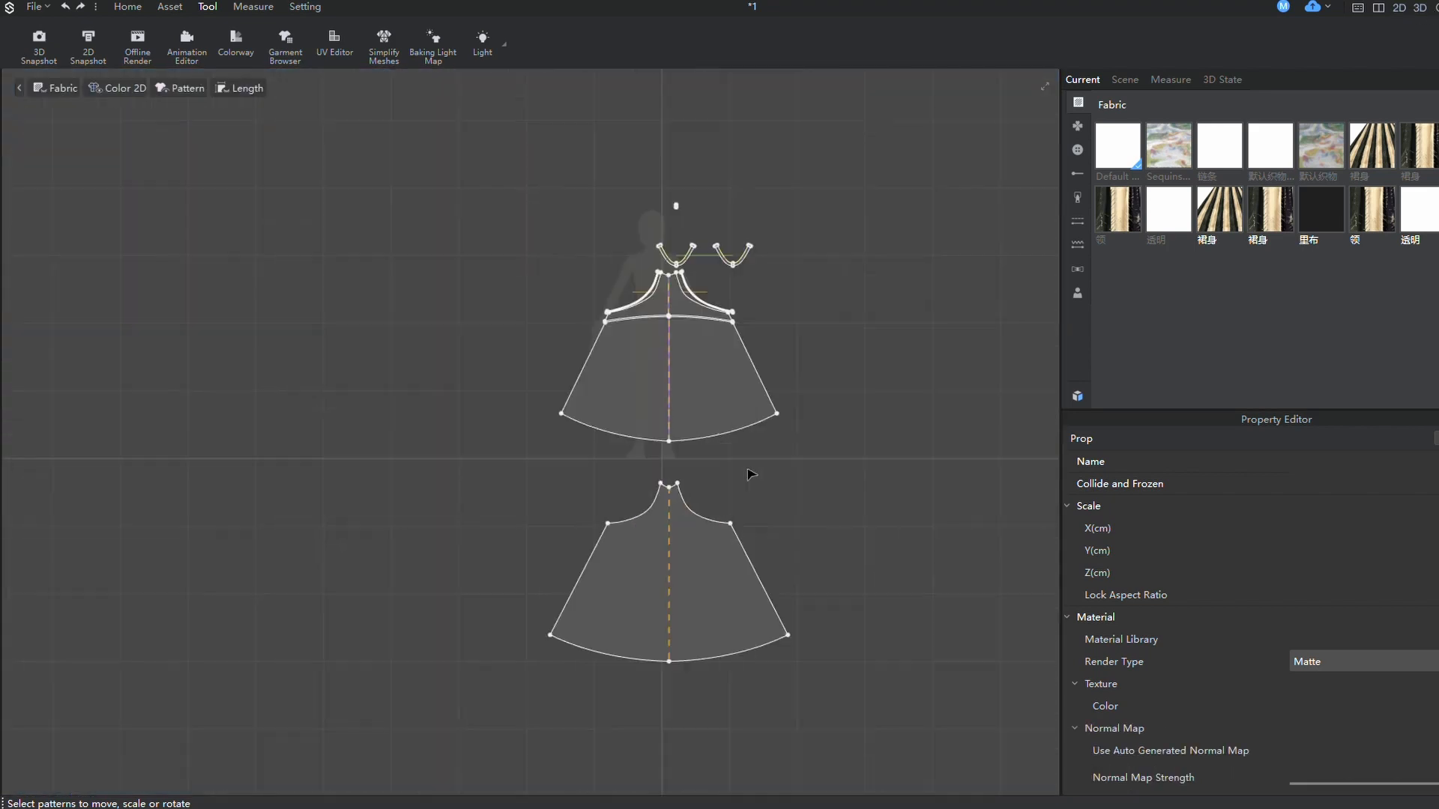
left_click(1378, 8)
scroll(332, 465, "up", 3)
scroll(316, 473, "up", 3)
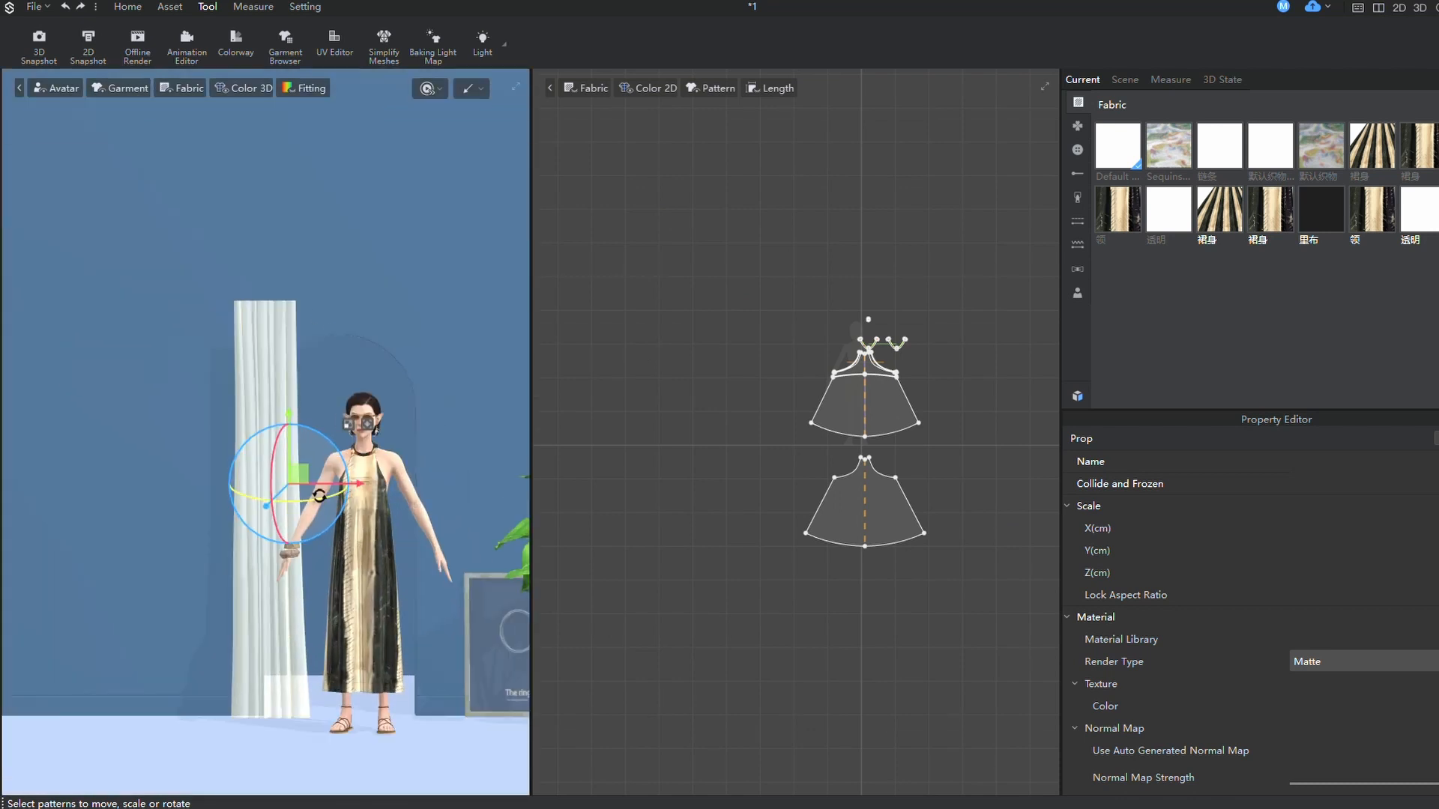
key("Delete")
left_click_drag(529, 407, 630, 405)
- Draw a new rectangular pattern piece in empty 2D space with the Rectangle tool
left_click(170, 8)
left_click(186, 43)
middle_click_drag(675, 312, 915, 363)
mouse_move(766, 320)
left_mouse_down()
mouse_move(969, 503)
mouse_move(959, 498)
left_mouse_up()
left_click(87, 42)
- Shorten the rectangle by raising its bottom edge and lowering its top edge
left_click_drag(821, 505, 825, 462)
left_click_drag(844, 318, 843, 348)
key("a")
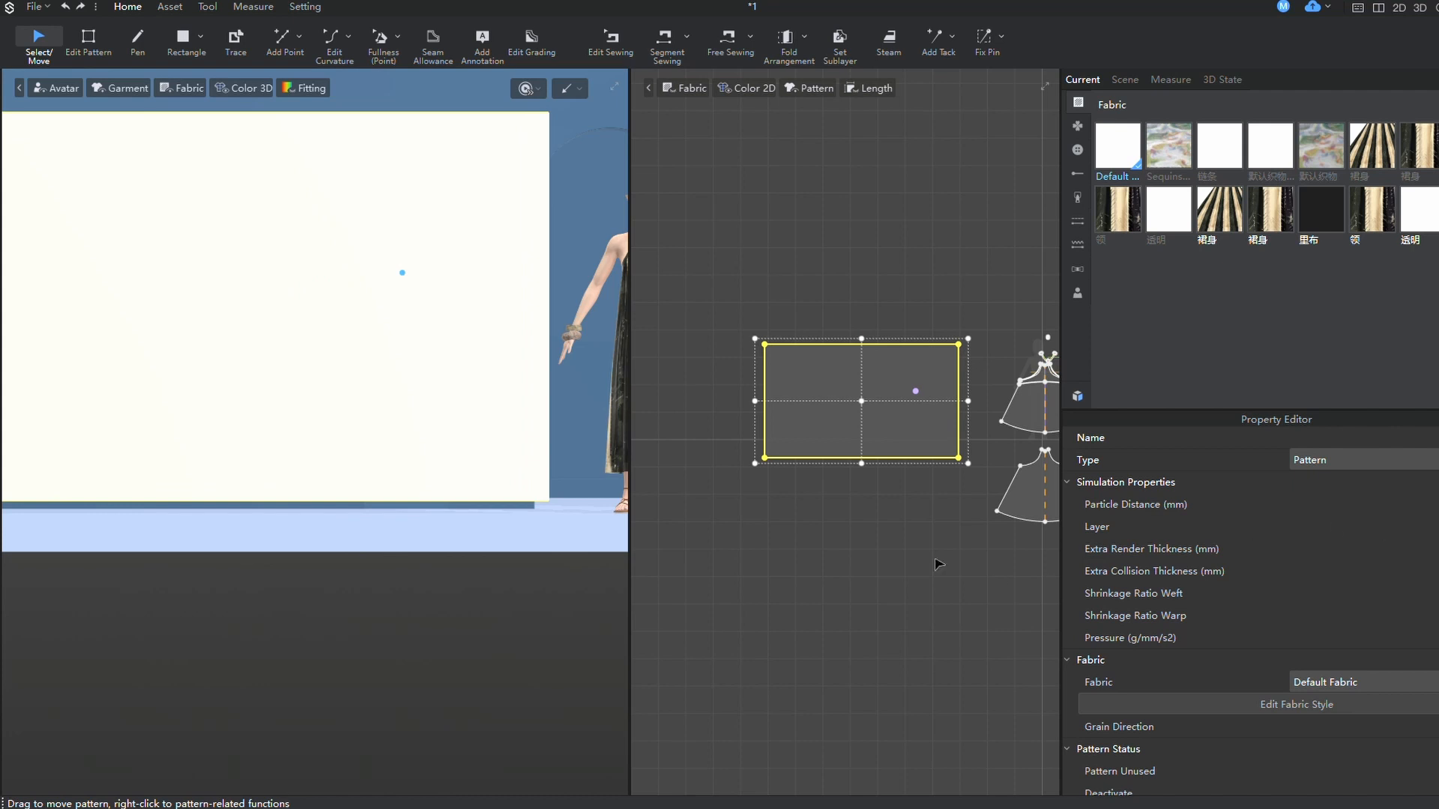
- Apply the Knit_Lace_150g fabric from Resource Library > Fabric > Fabric_Normal to the rectangular panel
left_click(910, 262)
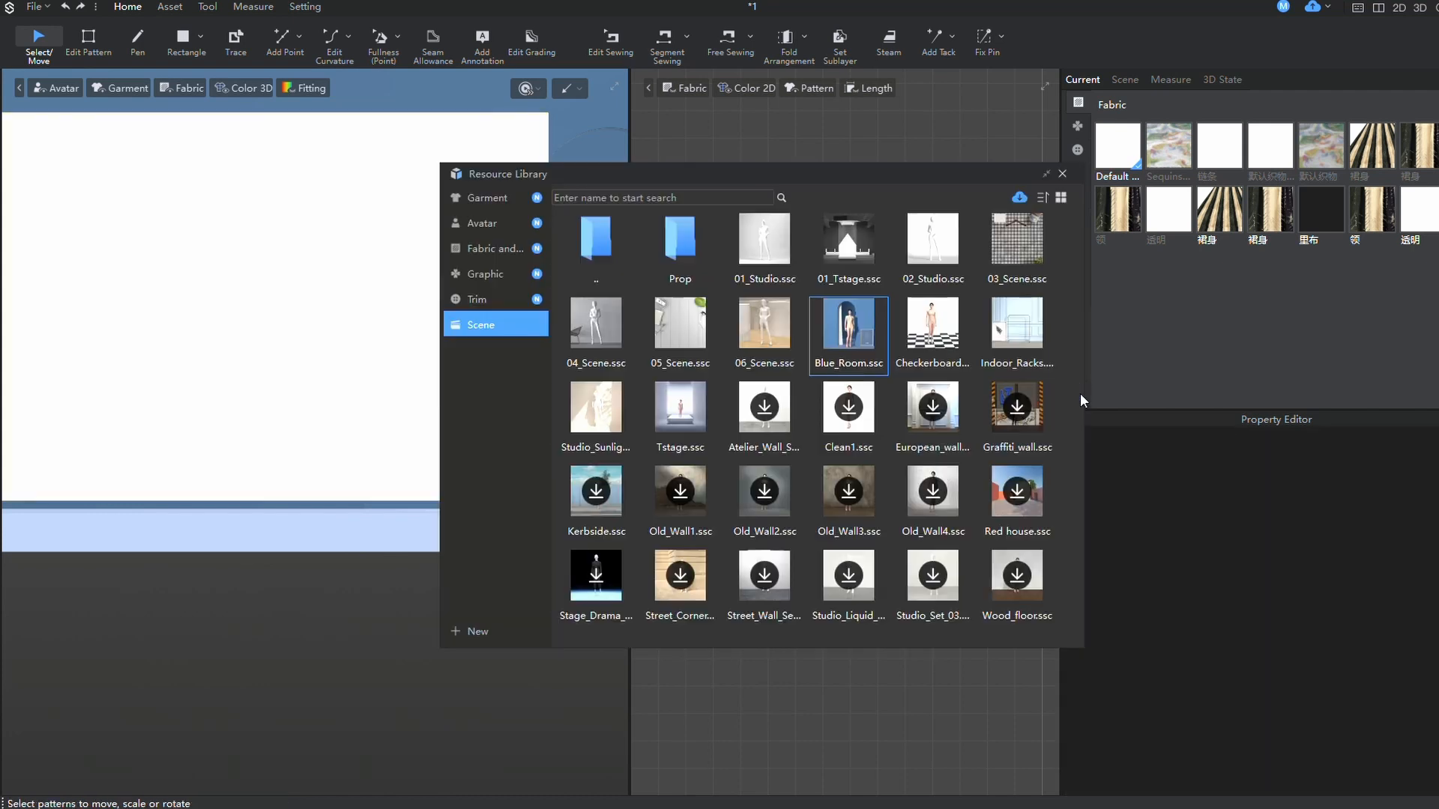
left_click(497, 246)
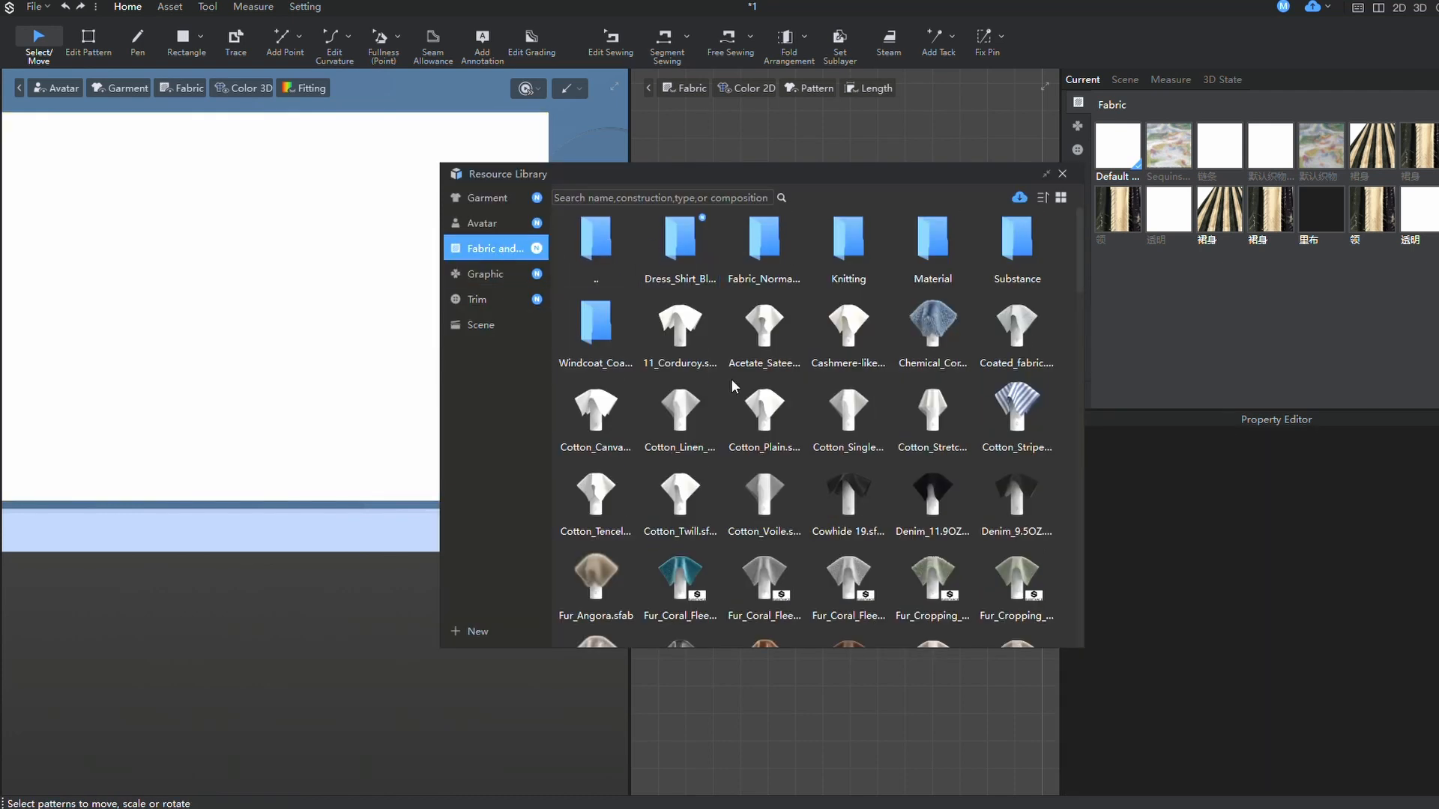
scroll(731, 379, "down", 5)
scroll(742, 393, "down", 3)
scroll(901, 438, "down", 2)
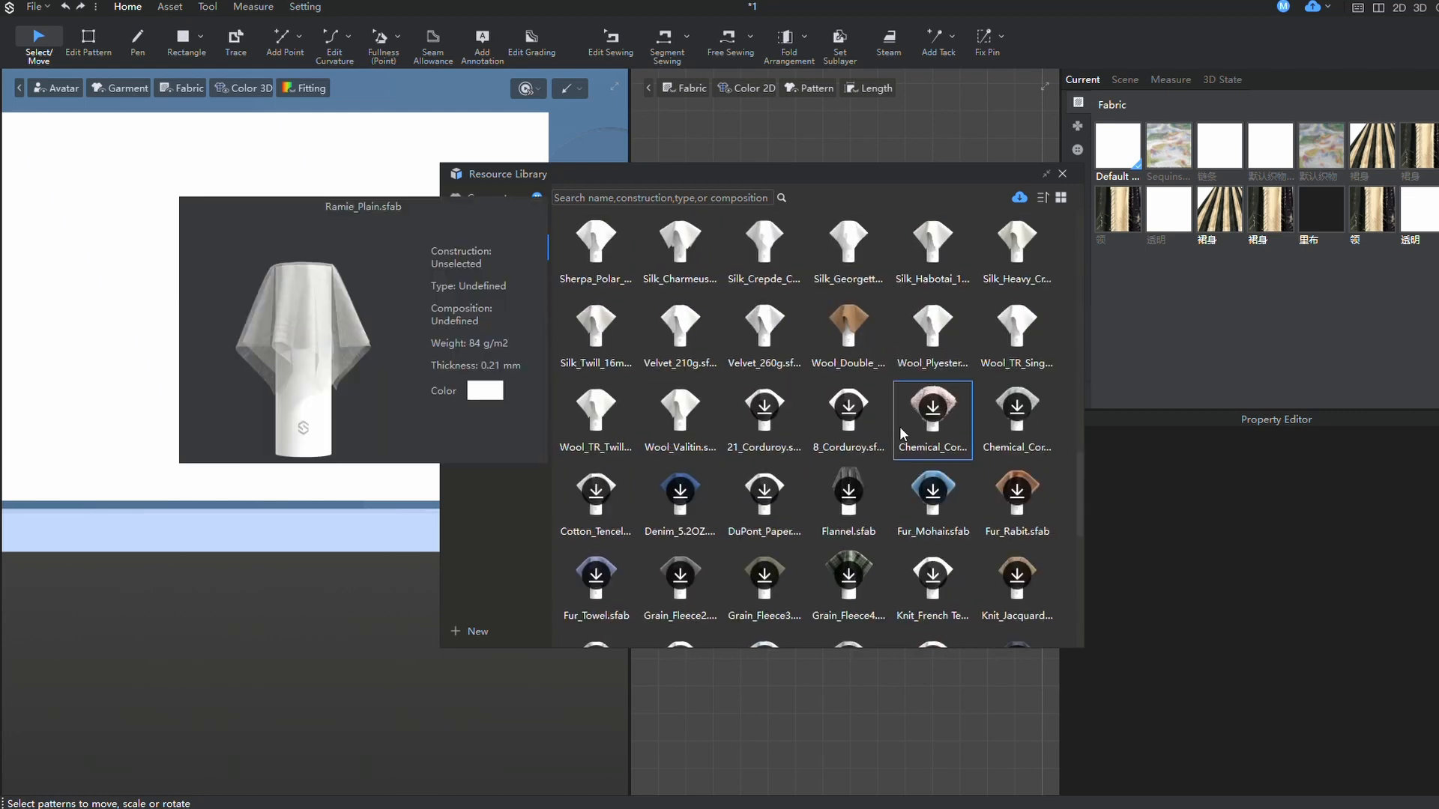
scroll(899, 445, "down", 3)
scroll(787, 360, "down", 3)
scroll(757, 332, "up", 15)
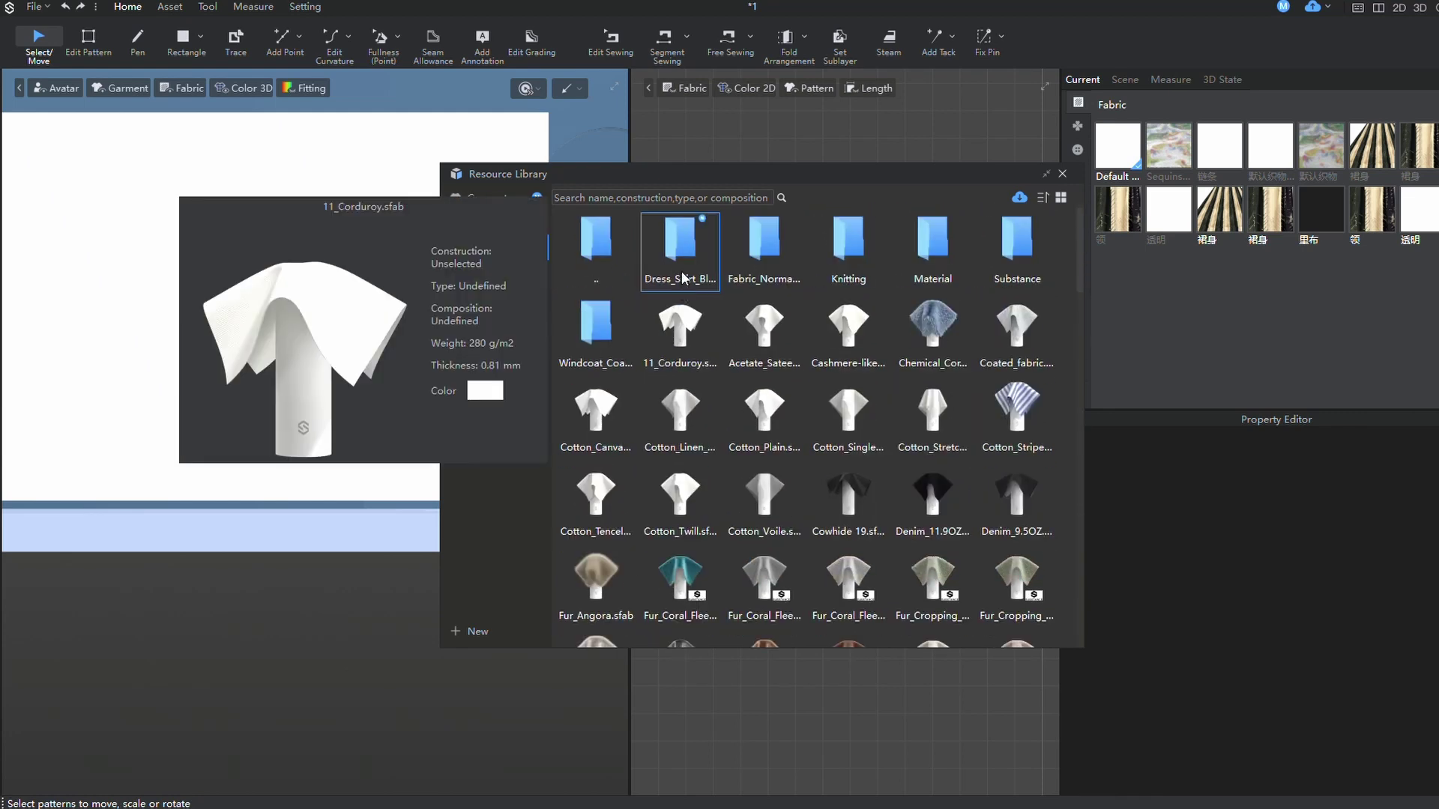
double_click(759, 240)
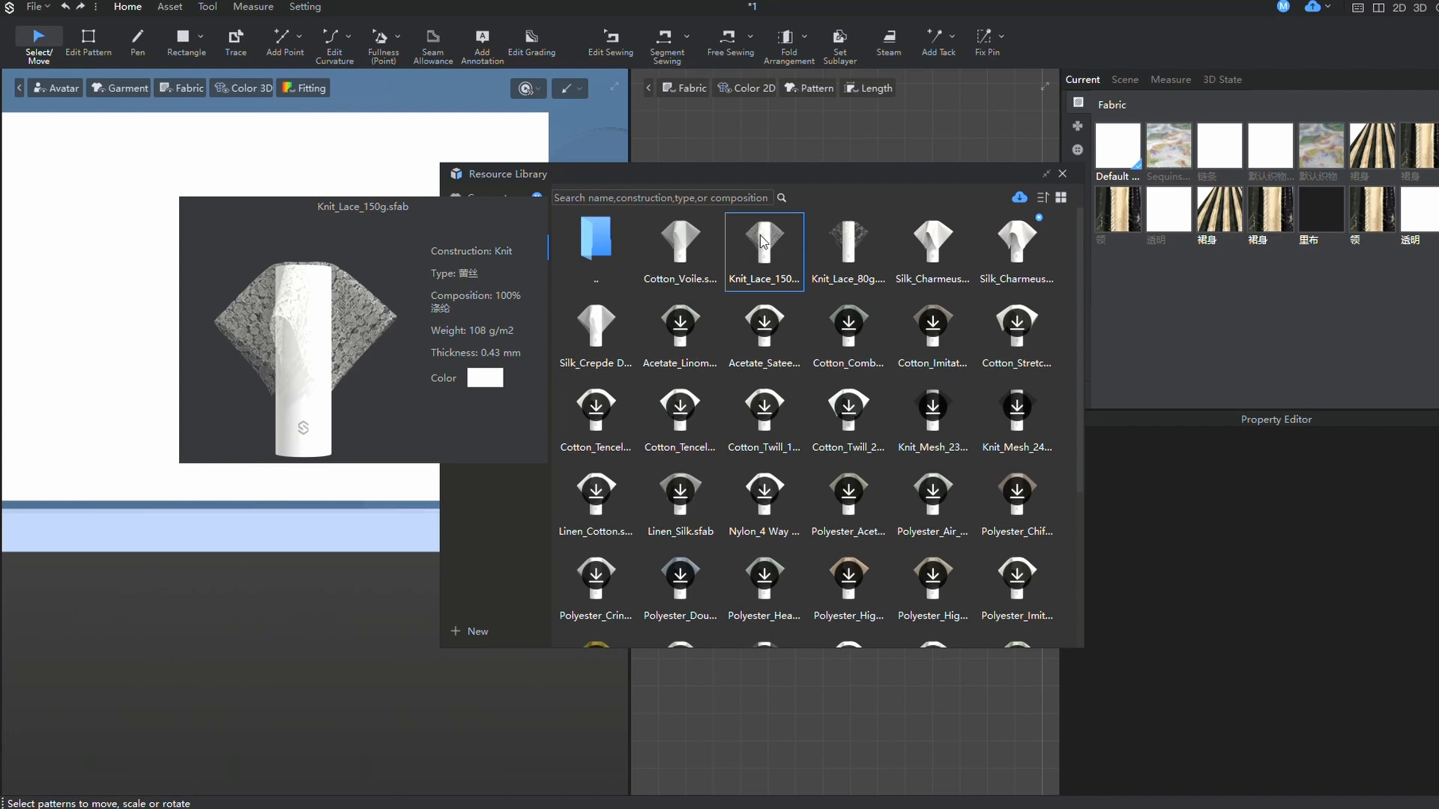
double_click(763, 239)
left_click(843, 477)
left_click(1061, 174)
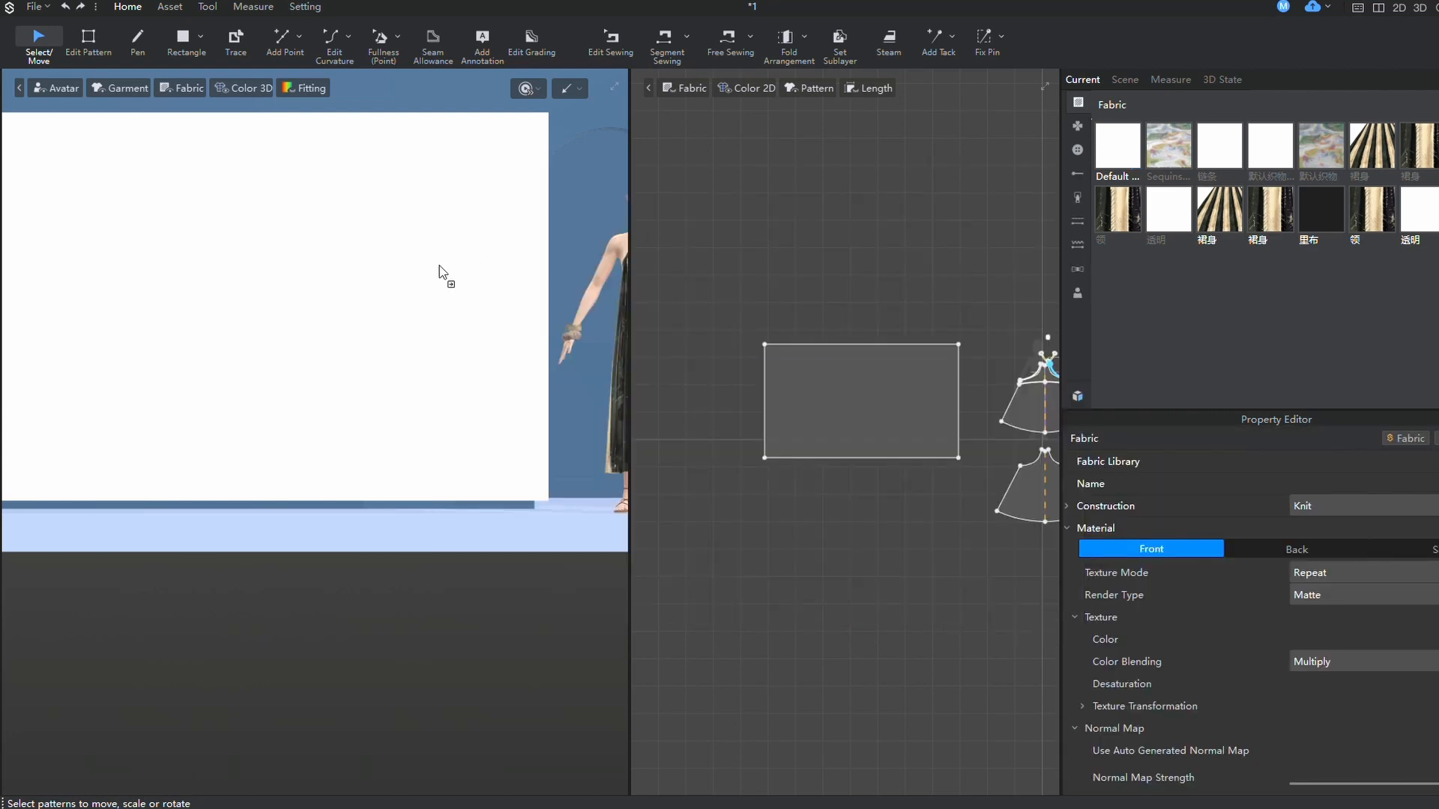
scroll(334, 329, "up", 3)
scroll(332, 315, "up", 3)
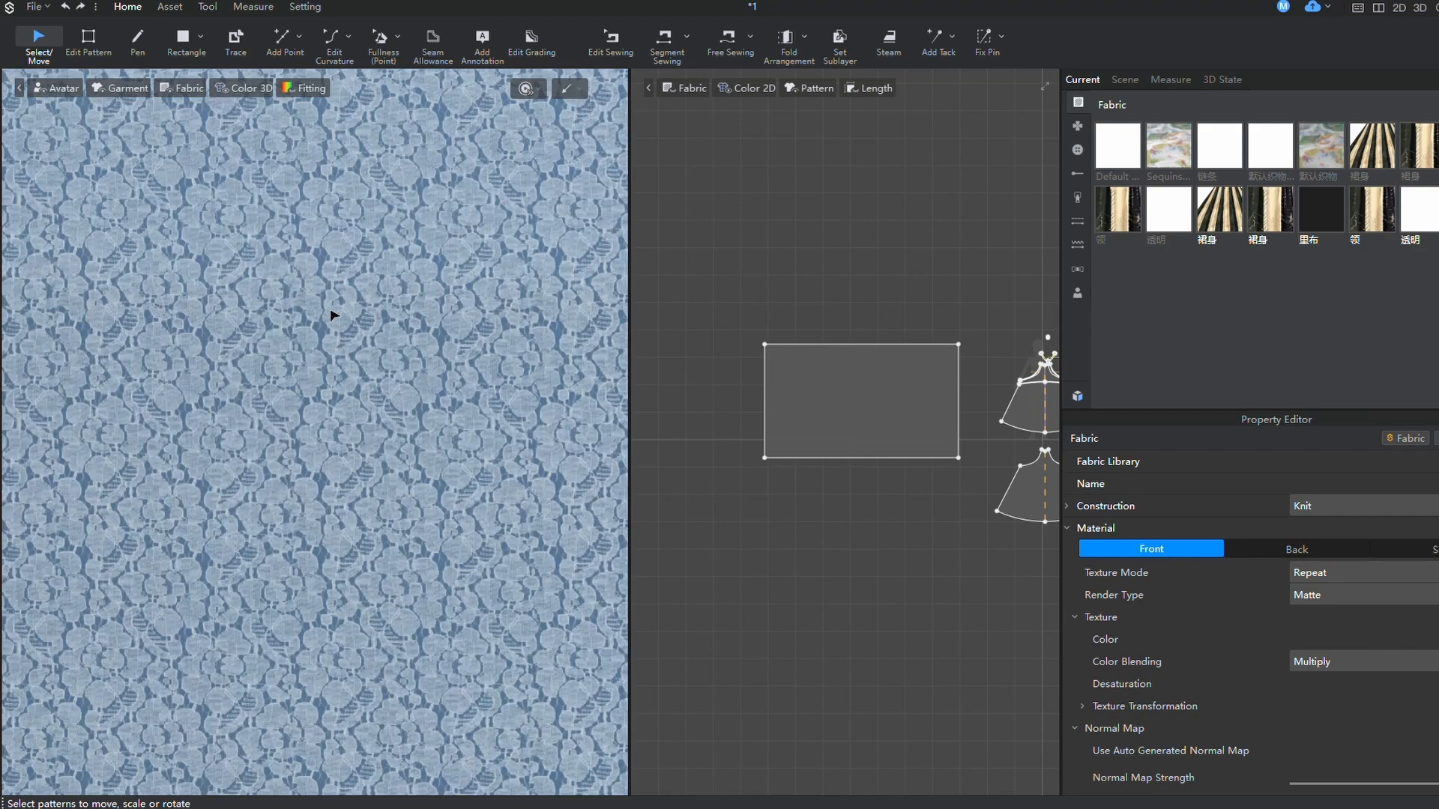
scroll(332, 314, "up", 3)
- Enlarge the lace texture on the rectangular panel with Edit Texture
left_click(170, 7)
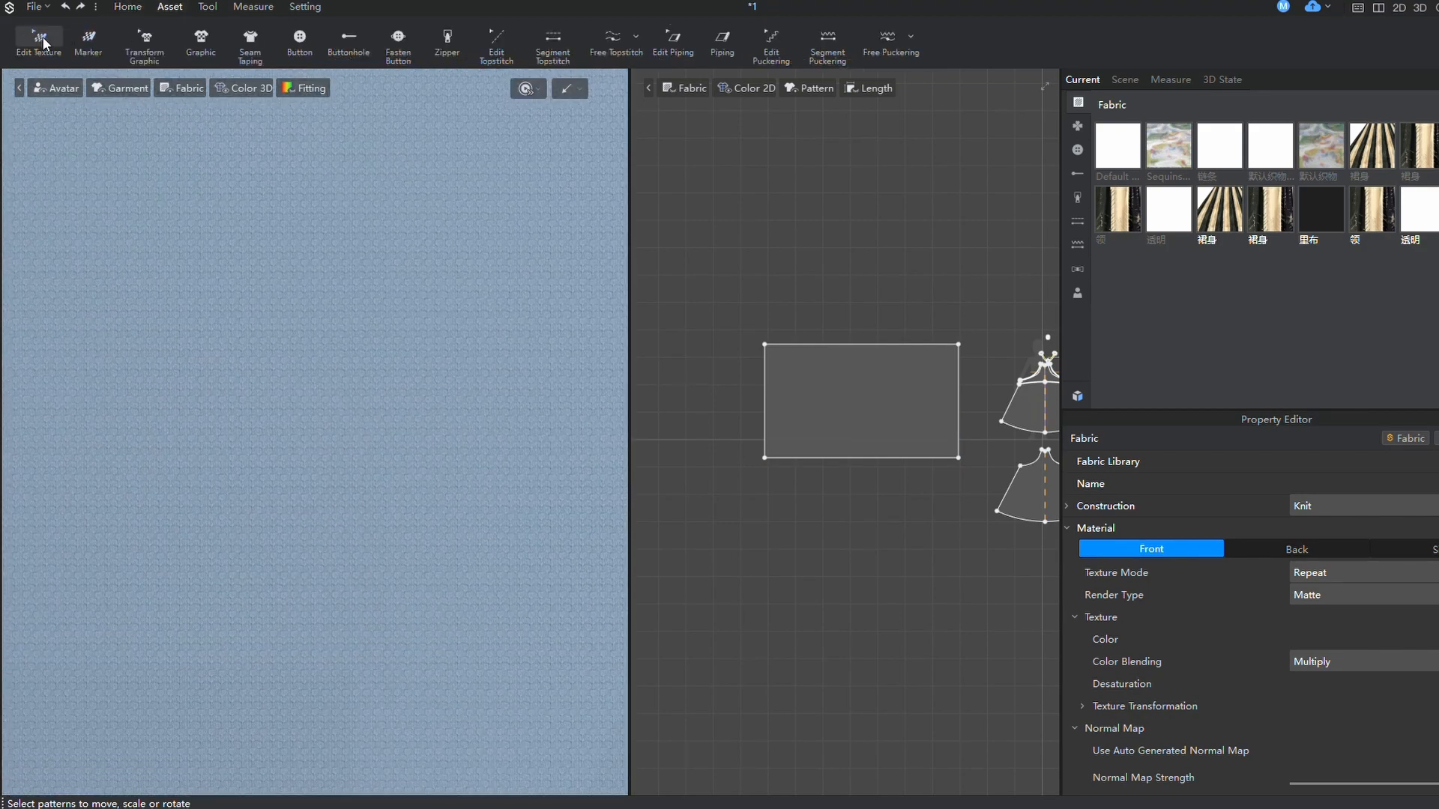
left_click(40, 42)
left_click(402, 286)
scroll(405, 291, "down", 2)
scroll(412, 293, "down", 3)
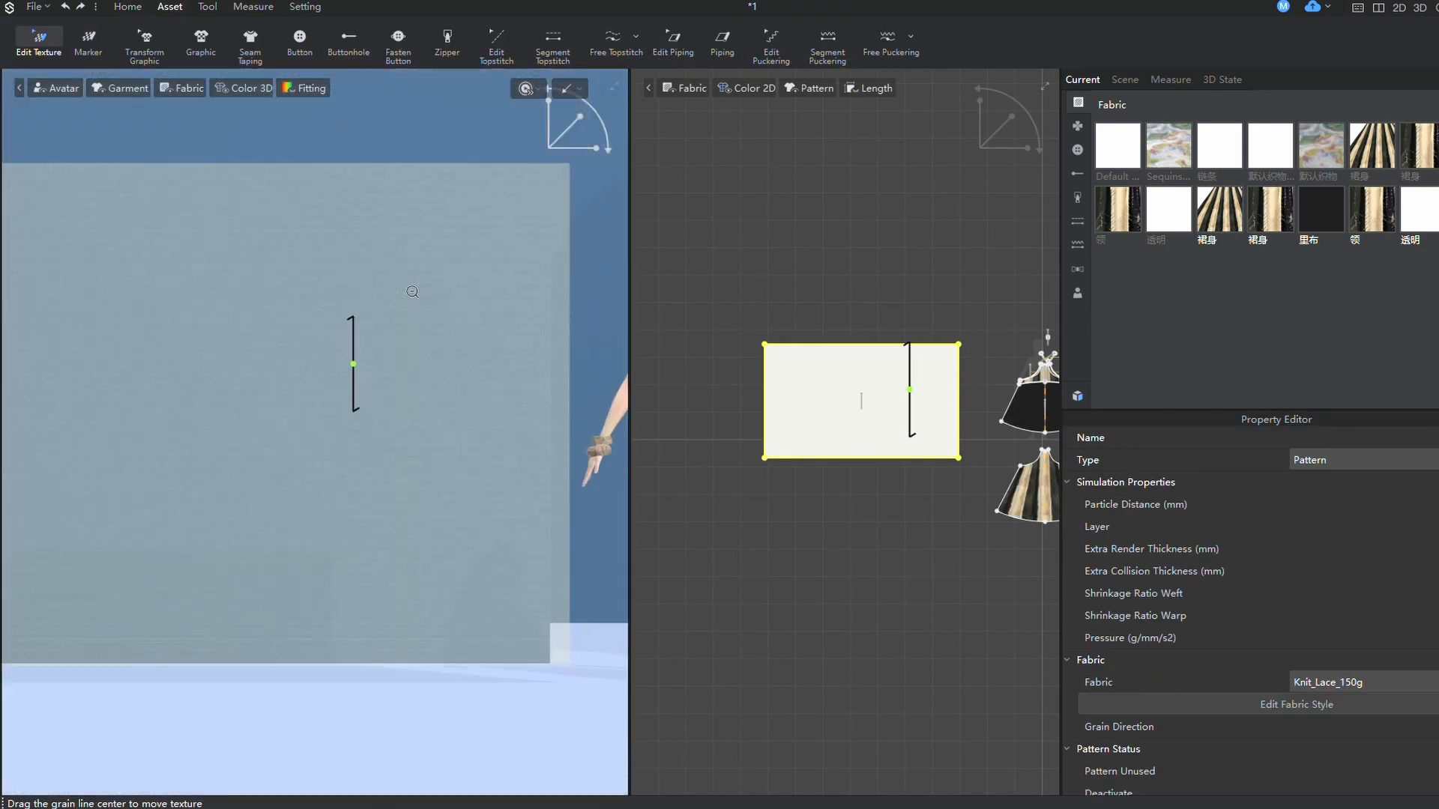
left_click_drag(581, 116, 615, 90)
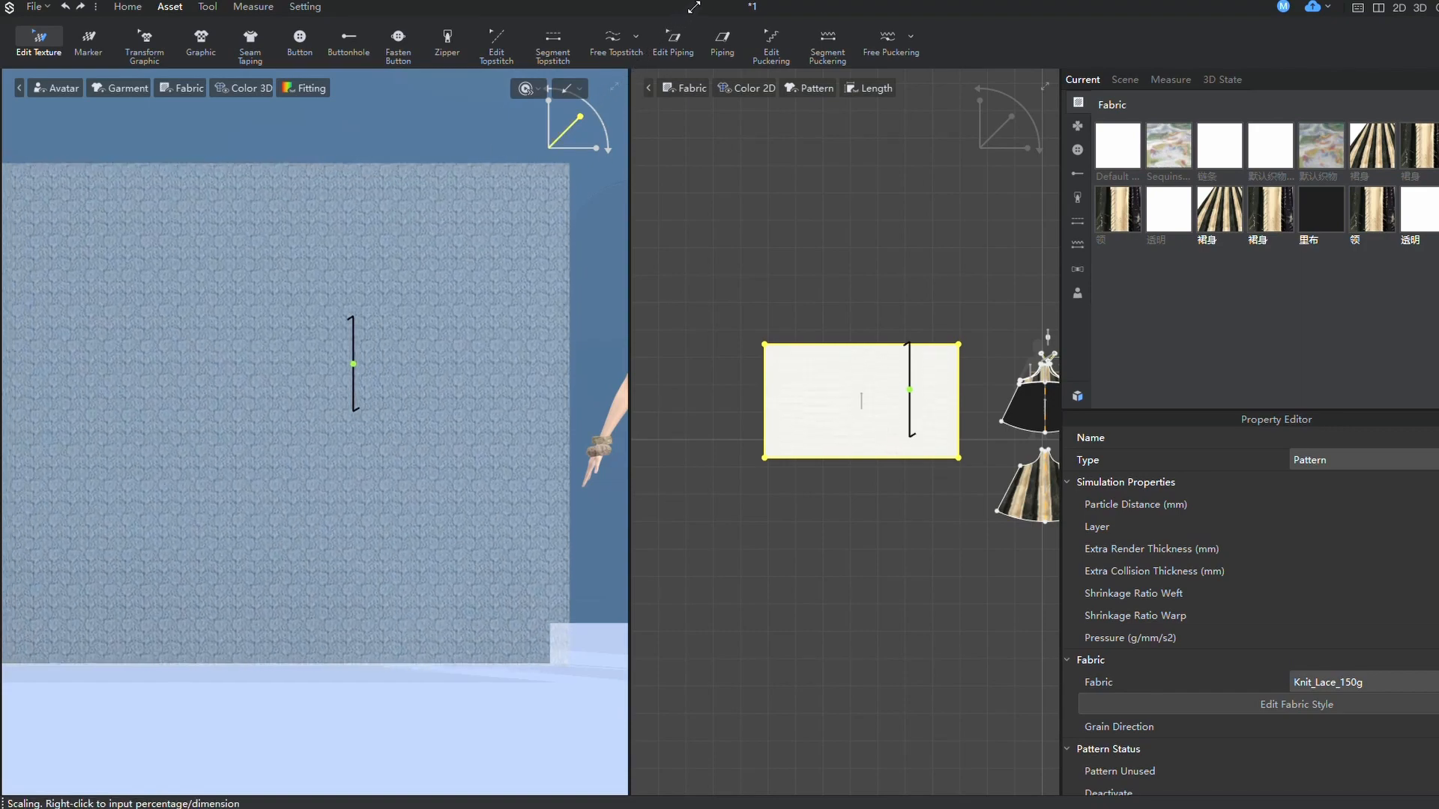
scroll(417, 386, "down", 3)
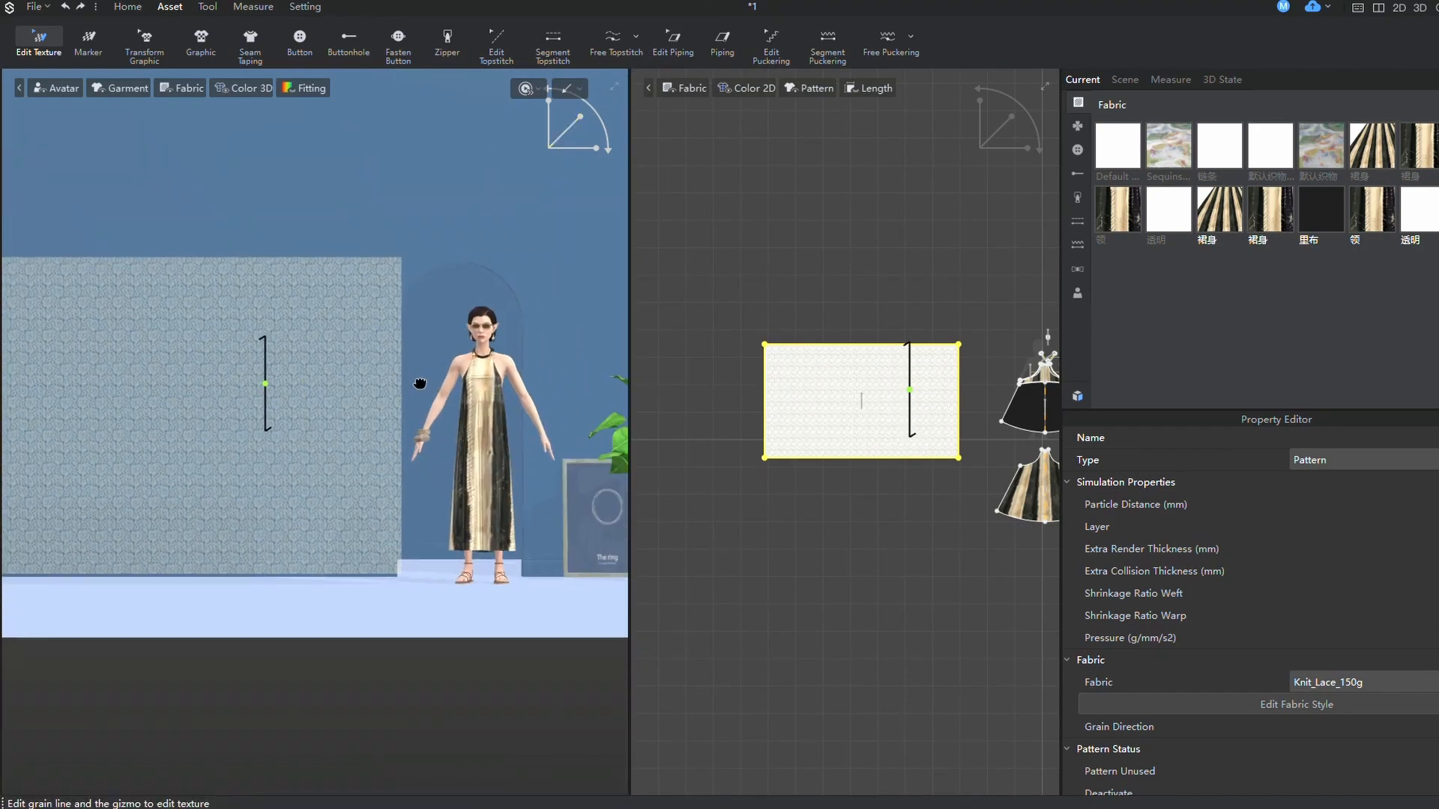
- Select the panel's top edge and lower its Elastic Ratio to make it elastic
left_click(128, 5)
left_click(863, 374)
key("z")
left_click(825, 344)
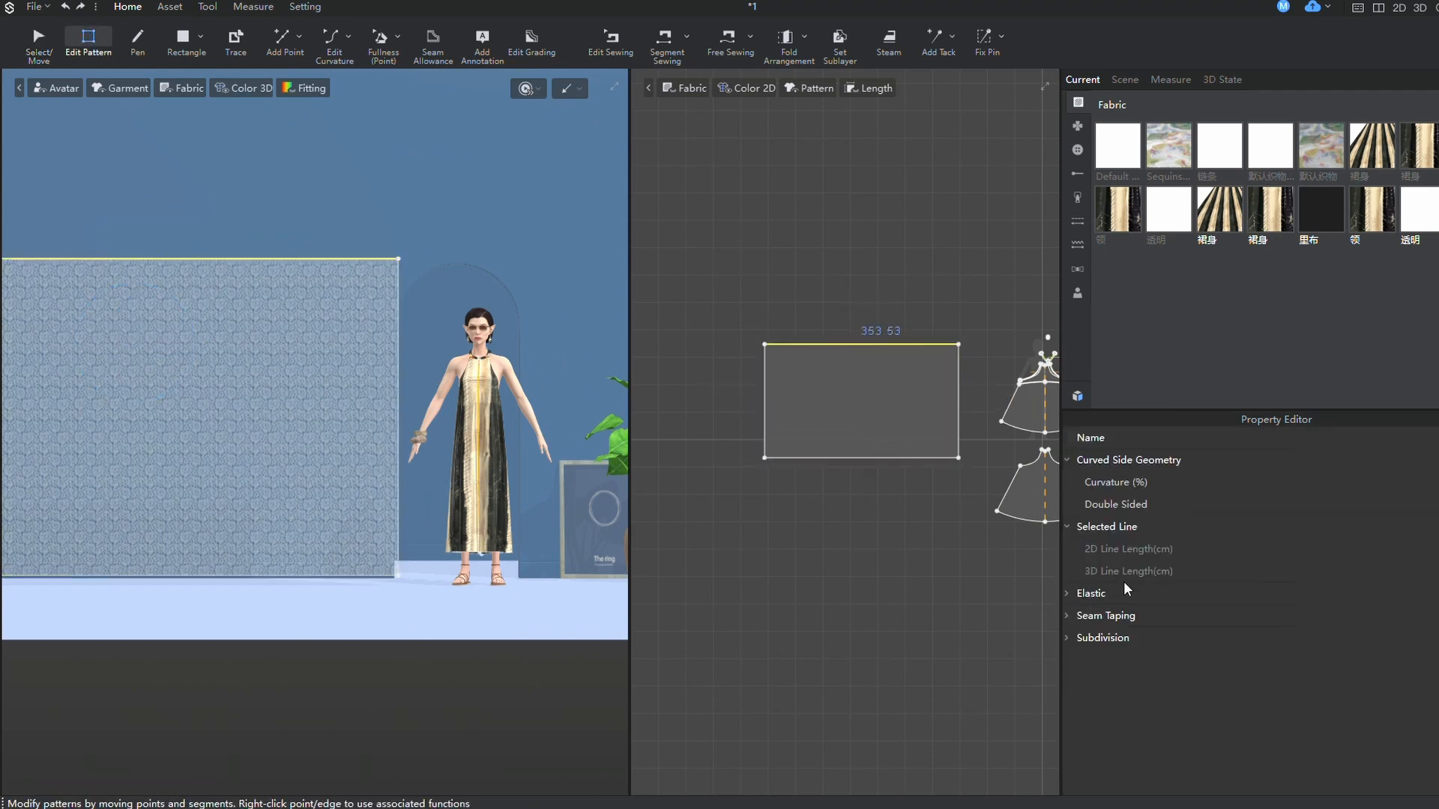
left_click(1068, 593)
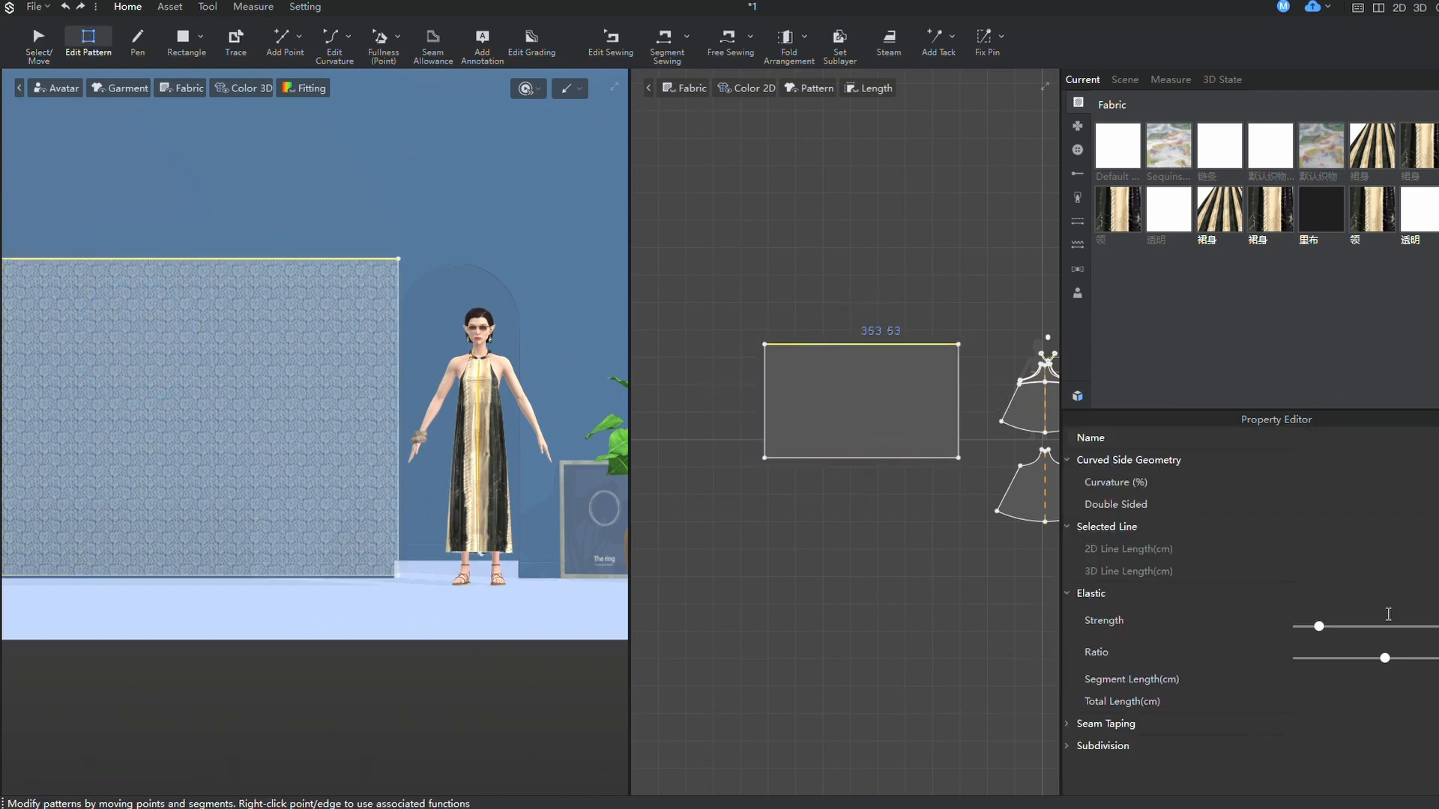
mouse_move(1388, 658)
left_mouse_down()
mouse_move(1340, 660)
mouse_move(1355, 663)
left_mouse_up()
left_click(1002, 37)
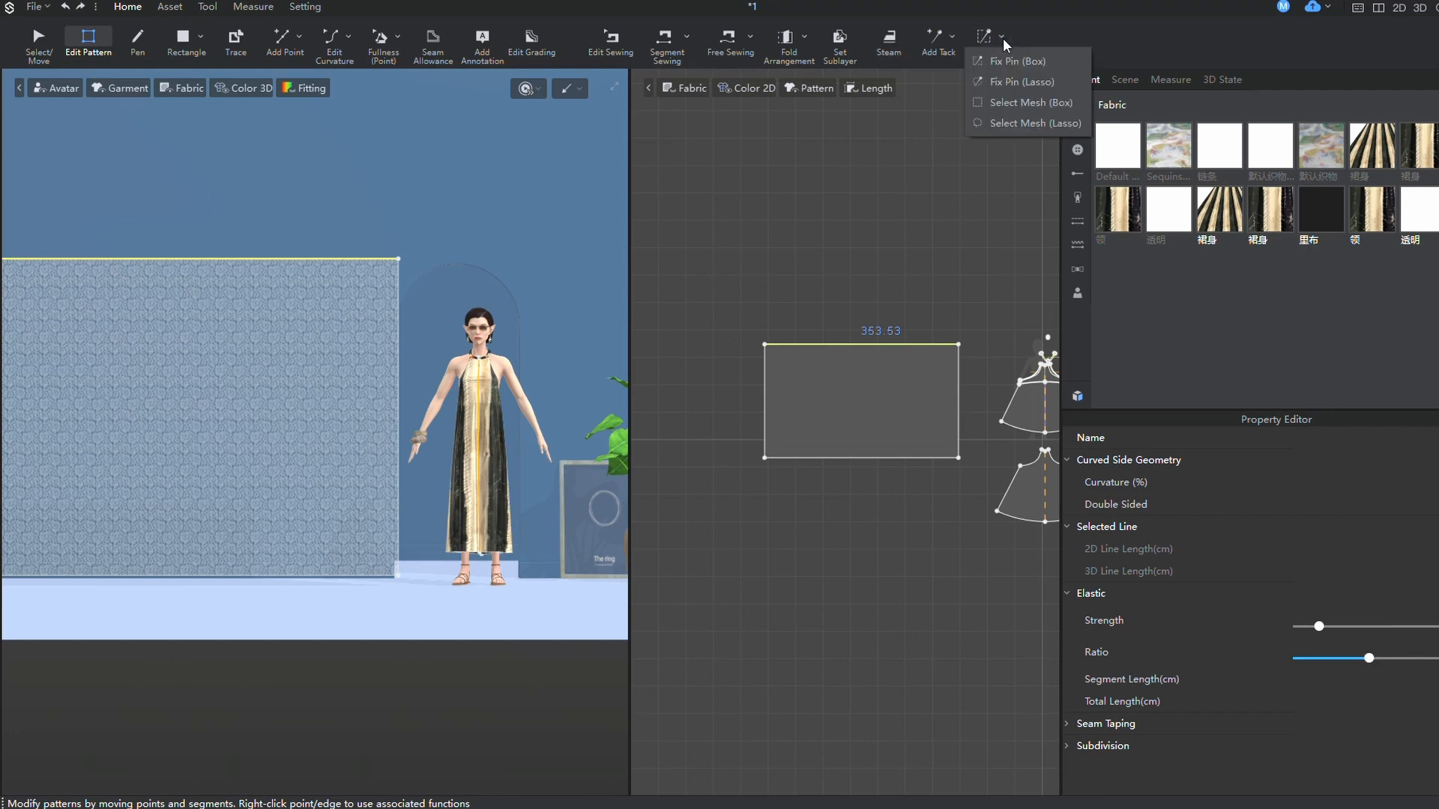
- Fix Pin (Box) the middle of the lace panel's top edge and reframe the view
left_click(1017, 62)
mouse_move(829, 273)
left_mouse_down()
mouse_move(867, 311)
mouse_move(899, 311)
mouse_move(894, 302)
left_mouse_up()
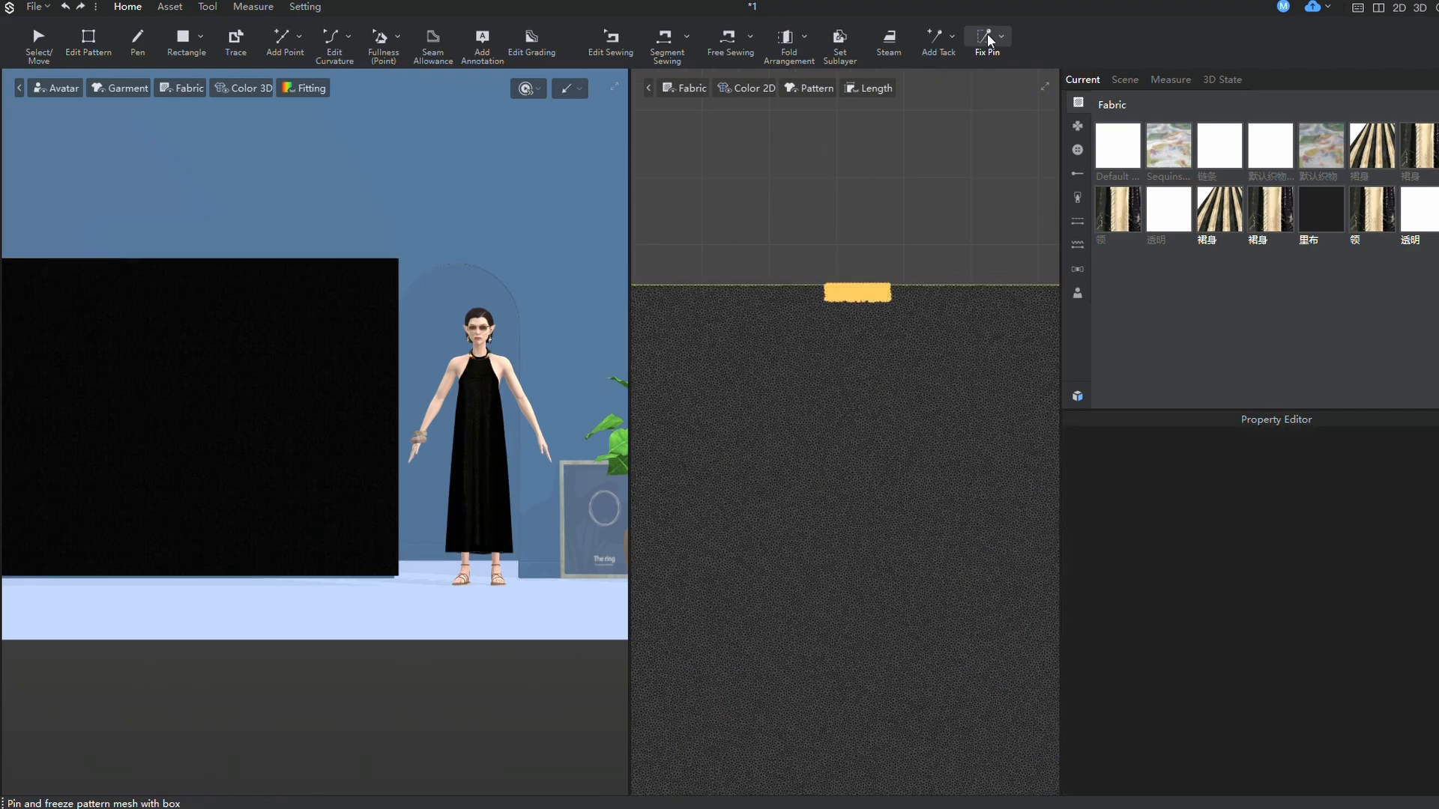
key("Escape")
middle_click_drag(293, 331, 431, 345)
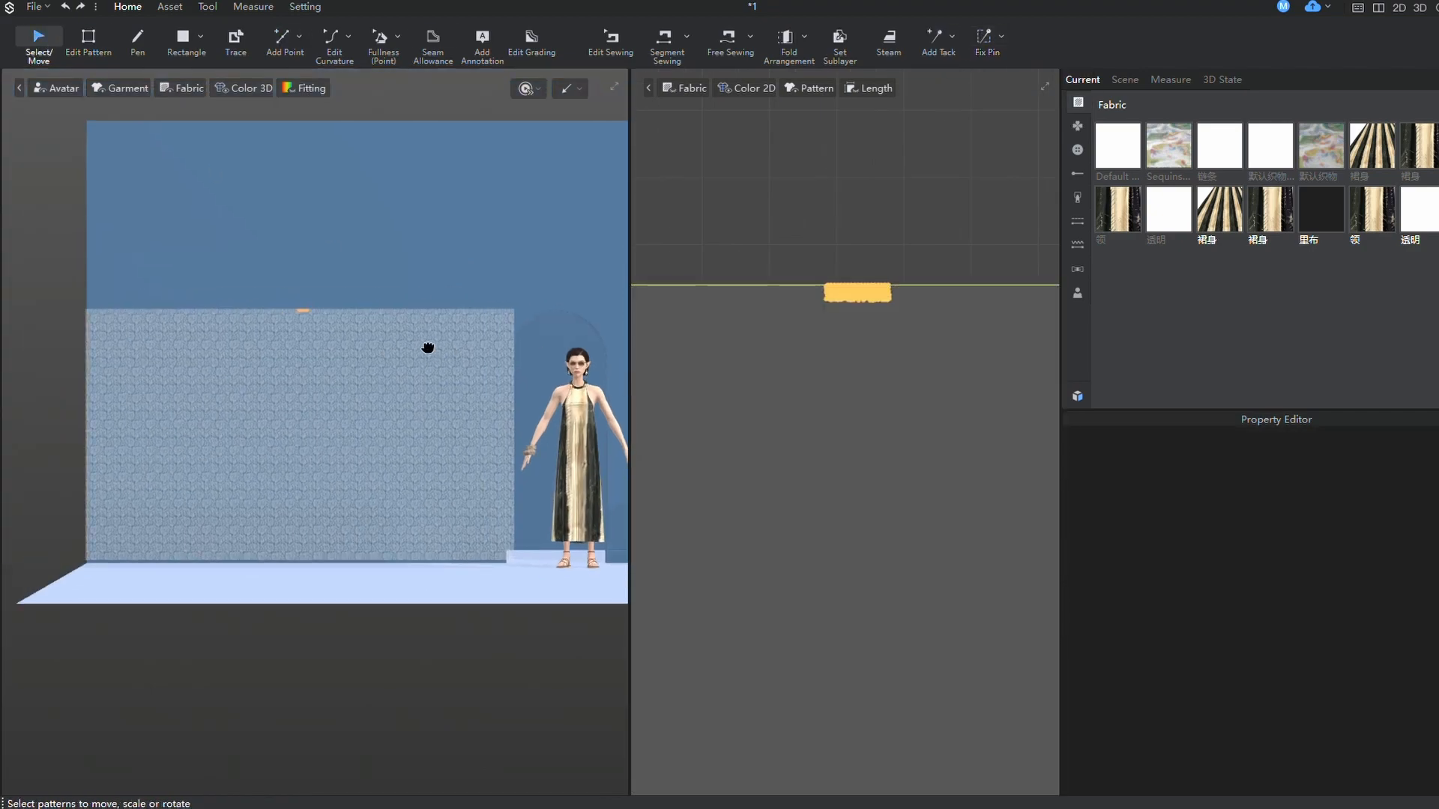
scroll(484, 293, "up", 3)
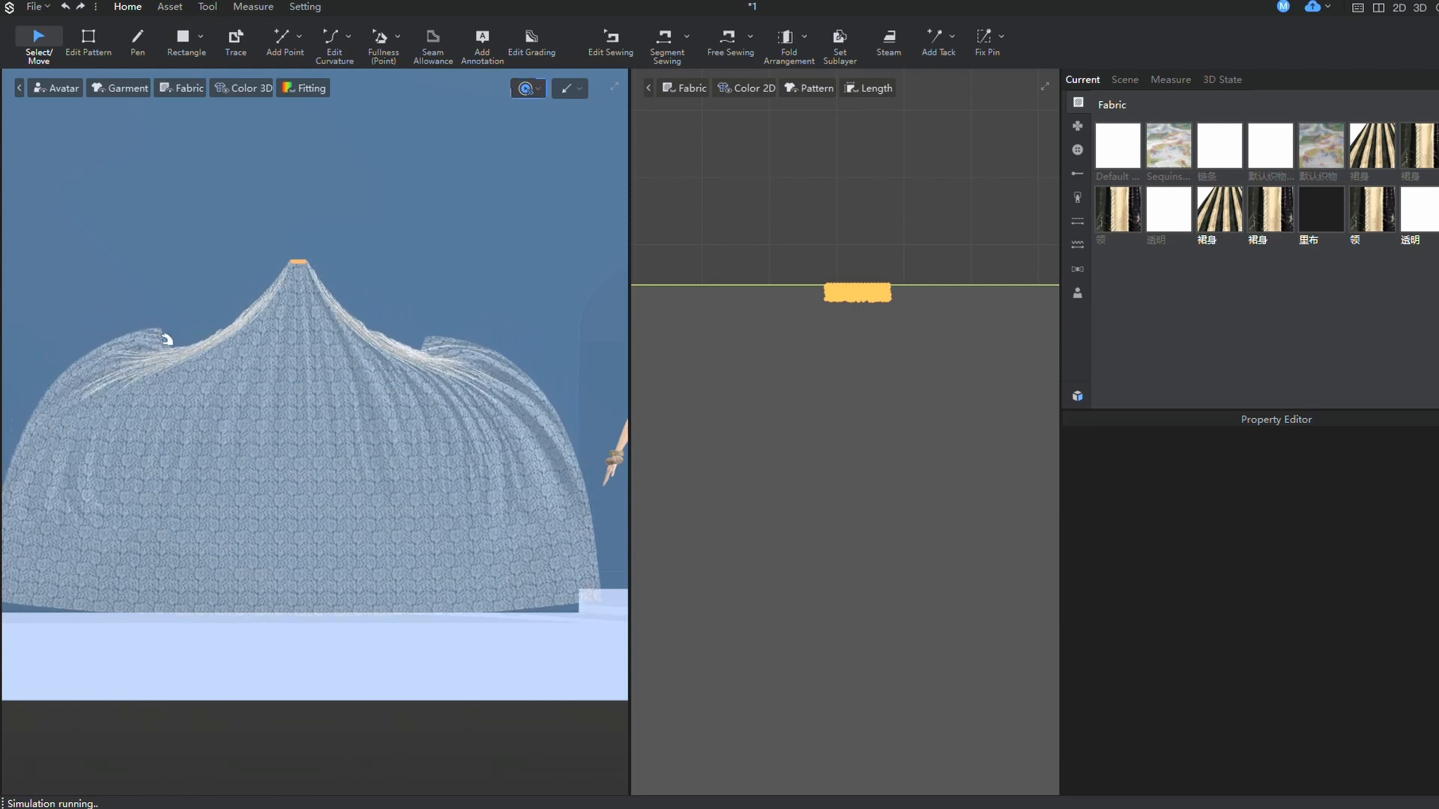
- Reduce the top edge's Elastic Ratio further and simulate, pulling the lace into a narrow hanging drape
left_click(303, 389)
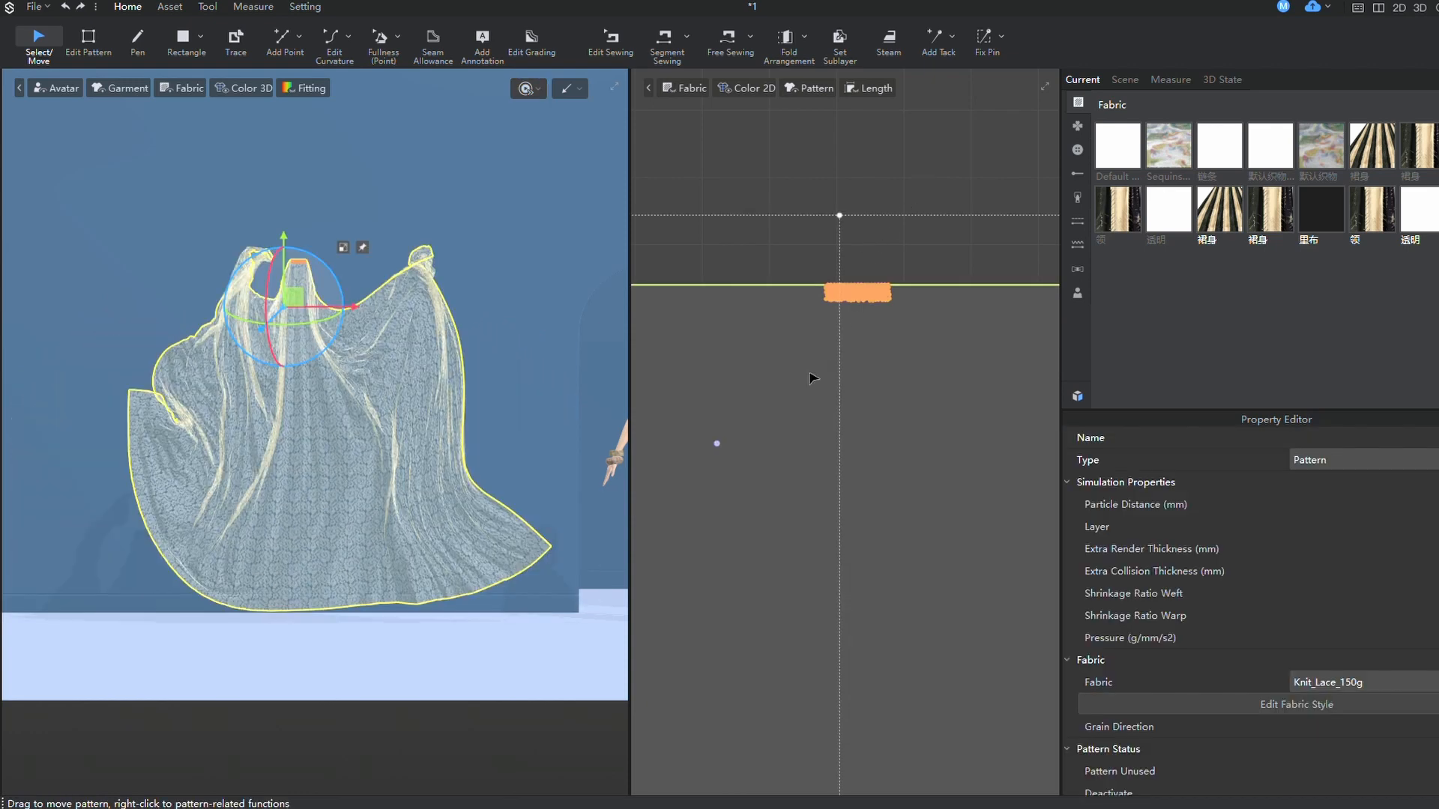
key("z")
left_click(800, 287)
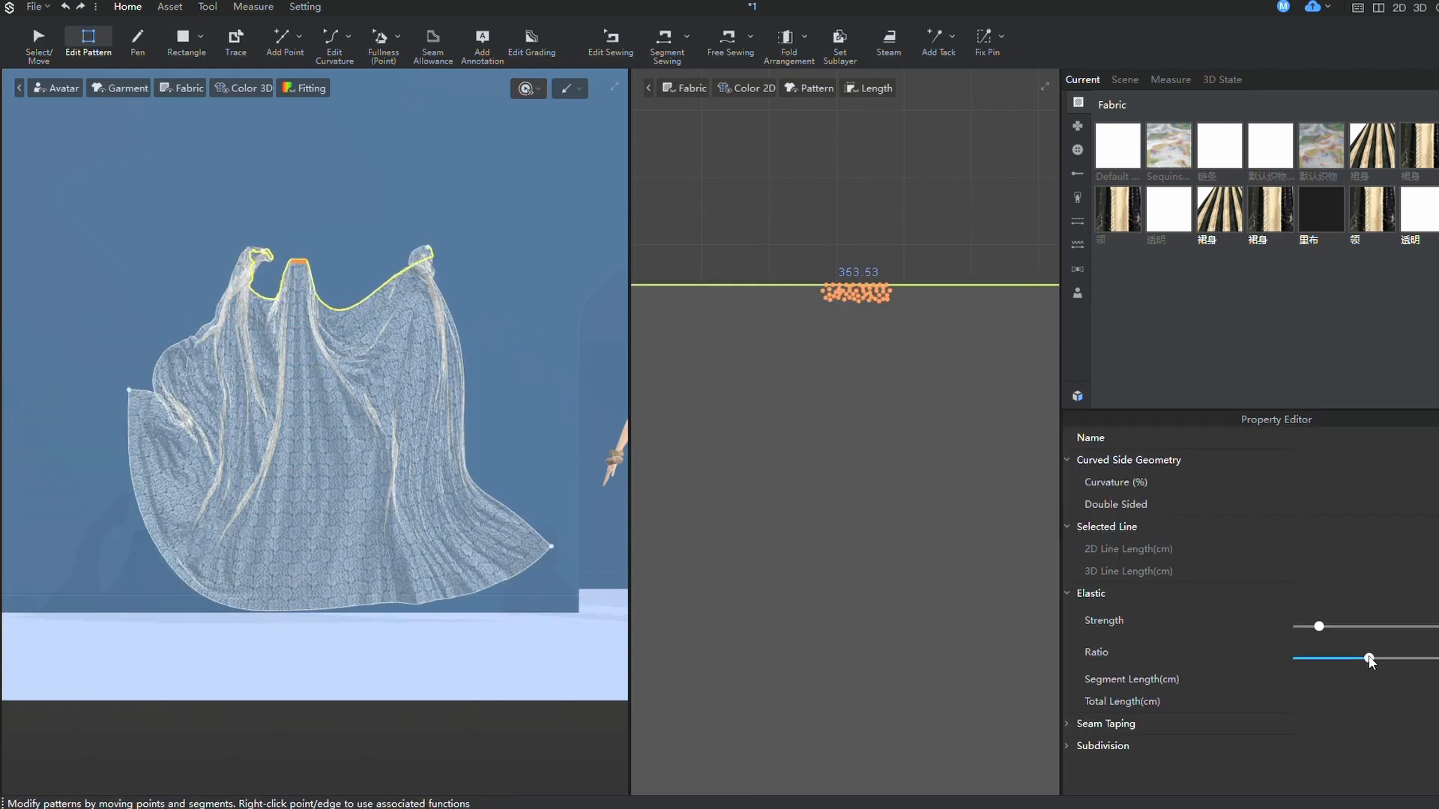
left_click_drag(1346, 666, 1311, 668)
left_click(527, 87)
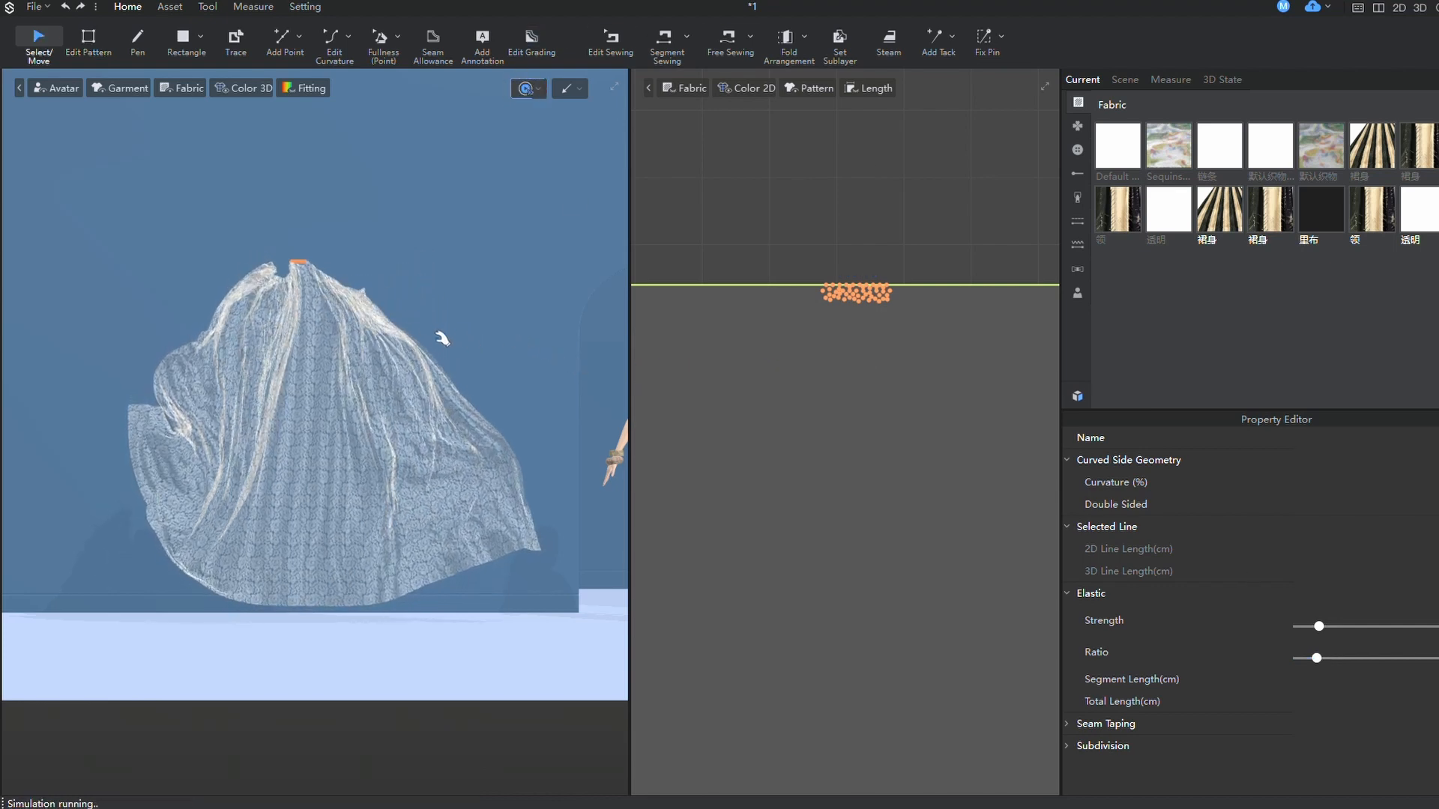
mouse_move(298, 290)
left_mouse_down()
mouse_move(339, 273)
mouse_move(498, 450)
mouse_move(434, 520)
left_mouse_up()
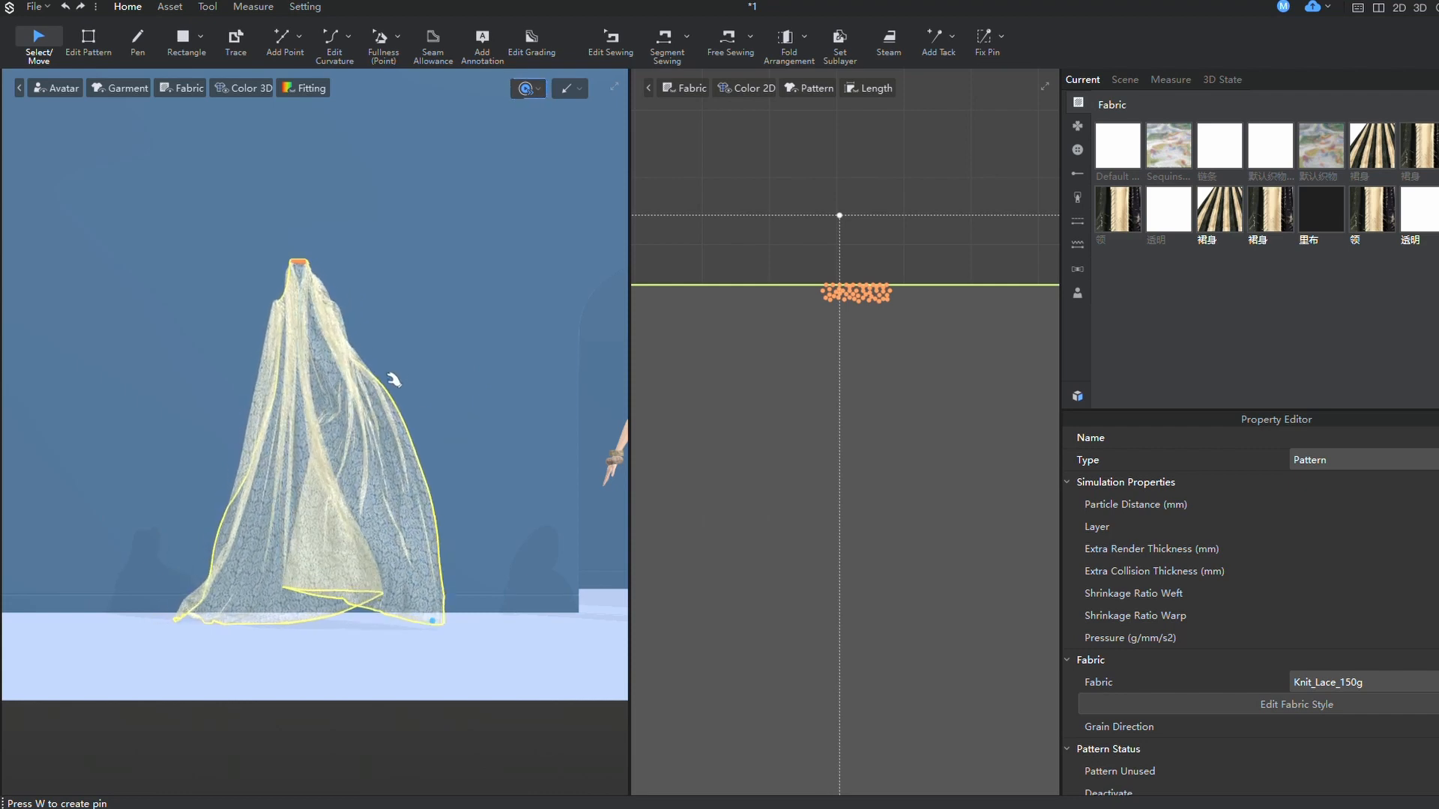
- Stop the simulation and select the gathered lace drape from a side angle
key("space")
key("z")
scroll(281, 386, "down", 3)
key("q")
left_click(199, 427)
mouse_move(273, 315)
right_mouse_down()
mouse_move(354, 464)
mouse_move(313, 399)
right_mouse_up()
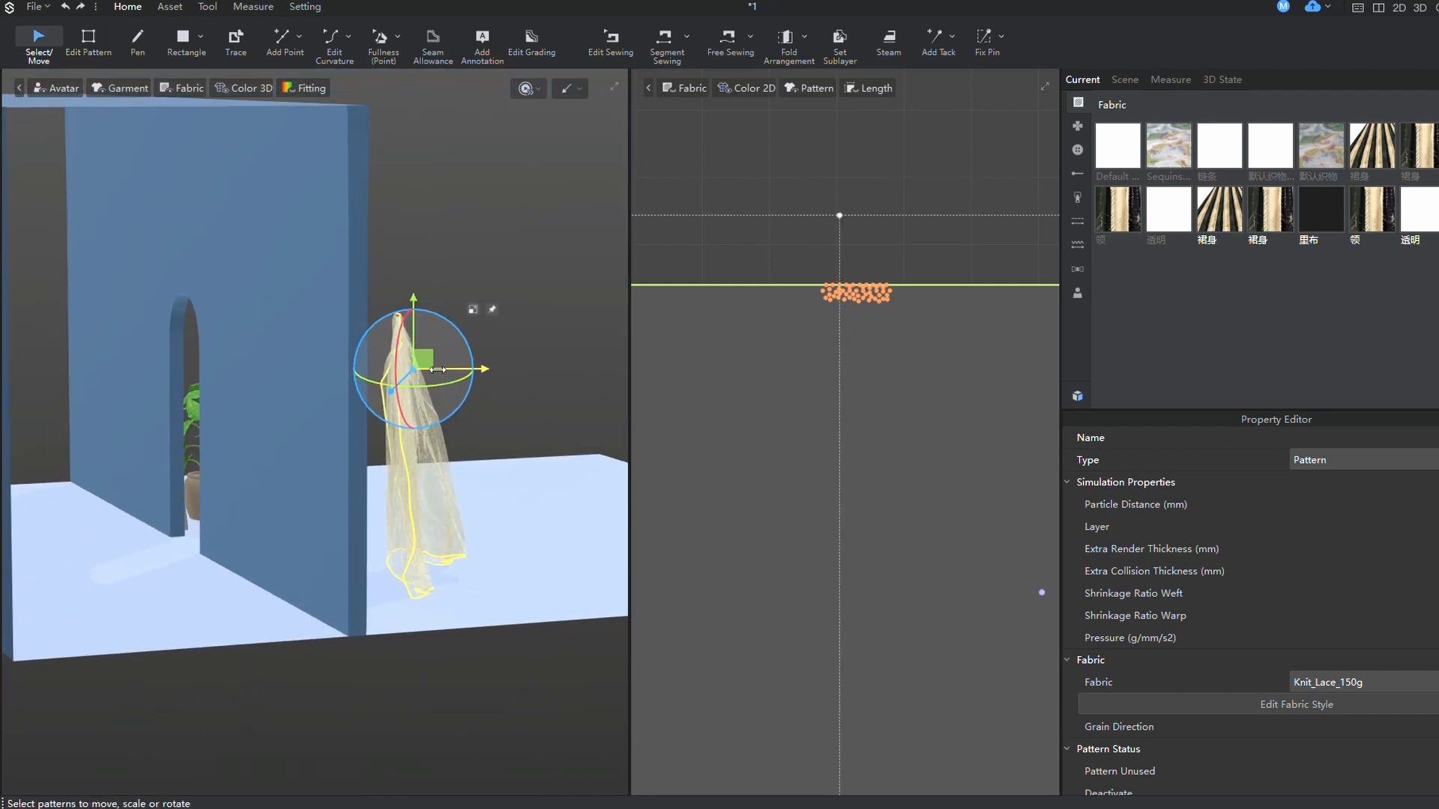
- Move the lace drape left to the wall and rotate it about 18 degrees behind the avatar
left_click_drag(442, 371, 220, 371)
mouse_move(220, 371)
right_mouse_down()
mouse_move(215, 407)
mouse_move(224, 388)
right_mouse_up()
left_click_drag(225, 388, 285, 376)
left_click_drag(196, 383, 225, 377)
right_click_drag(224, 377, 241, 339)
left_click_drag(242, 343, 246, 356)
right_click_drag(246, 357, 241, 343)
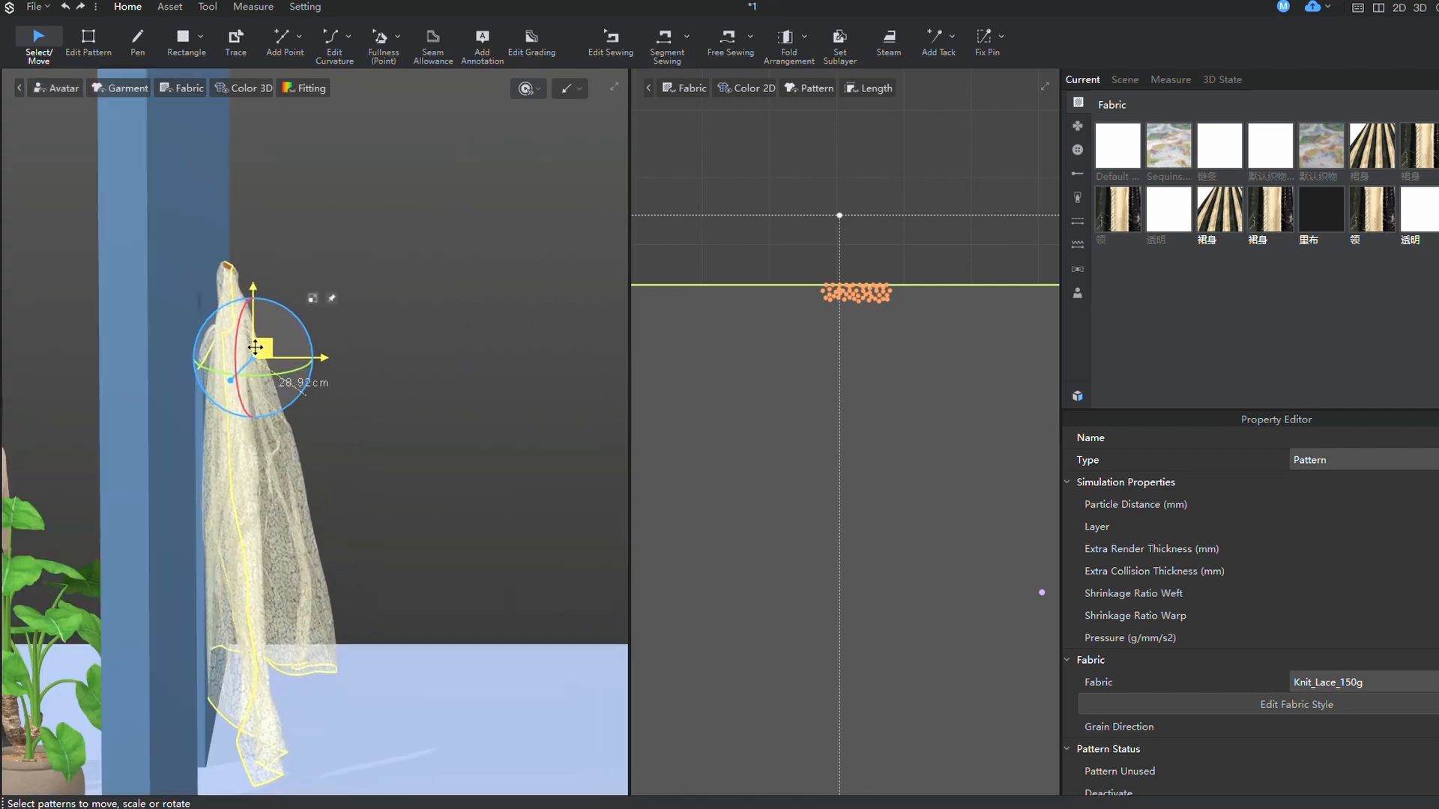
left_click_drag(241, 342, 244, 349)
mouse_move(244, 348)
right_mouse_down()
mouse_move(262, 438)
mouse_move(304, 299)
right_mouse_up()
left_click_drag(304, 298, 266, 355)
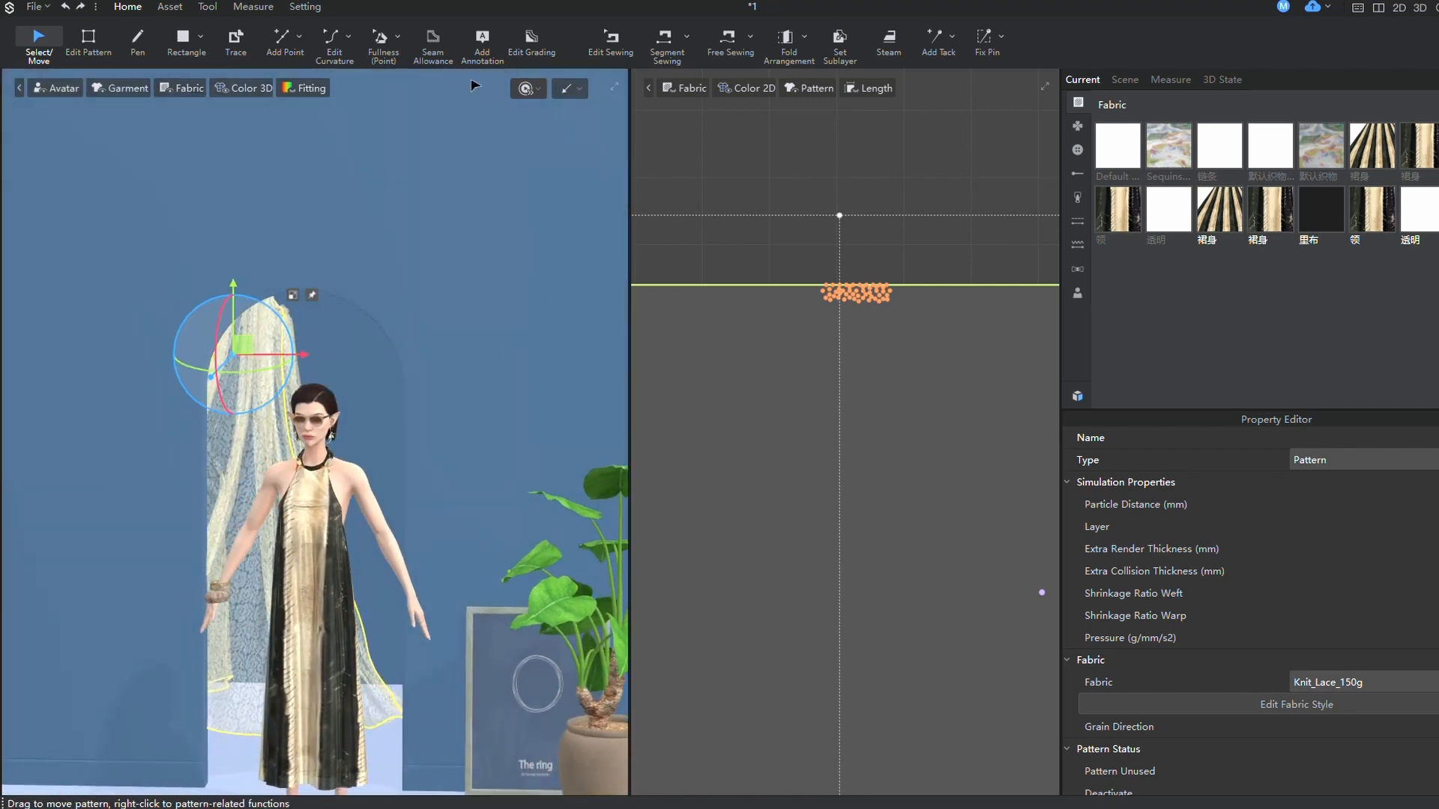
- Lower the drape's top edge in the 2D pattern and adjust an edge's shape
key("z")
left_click(926, 284)
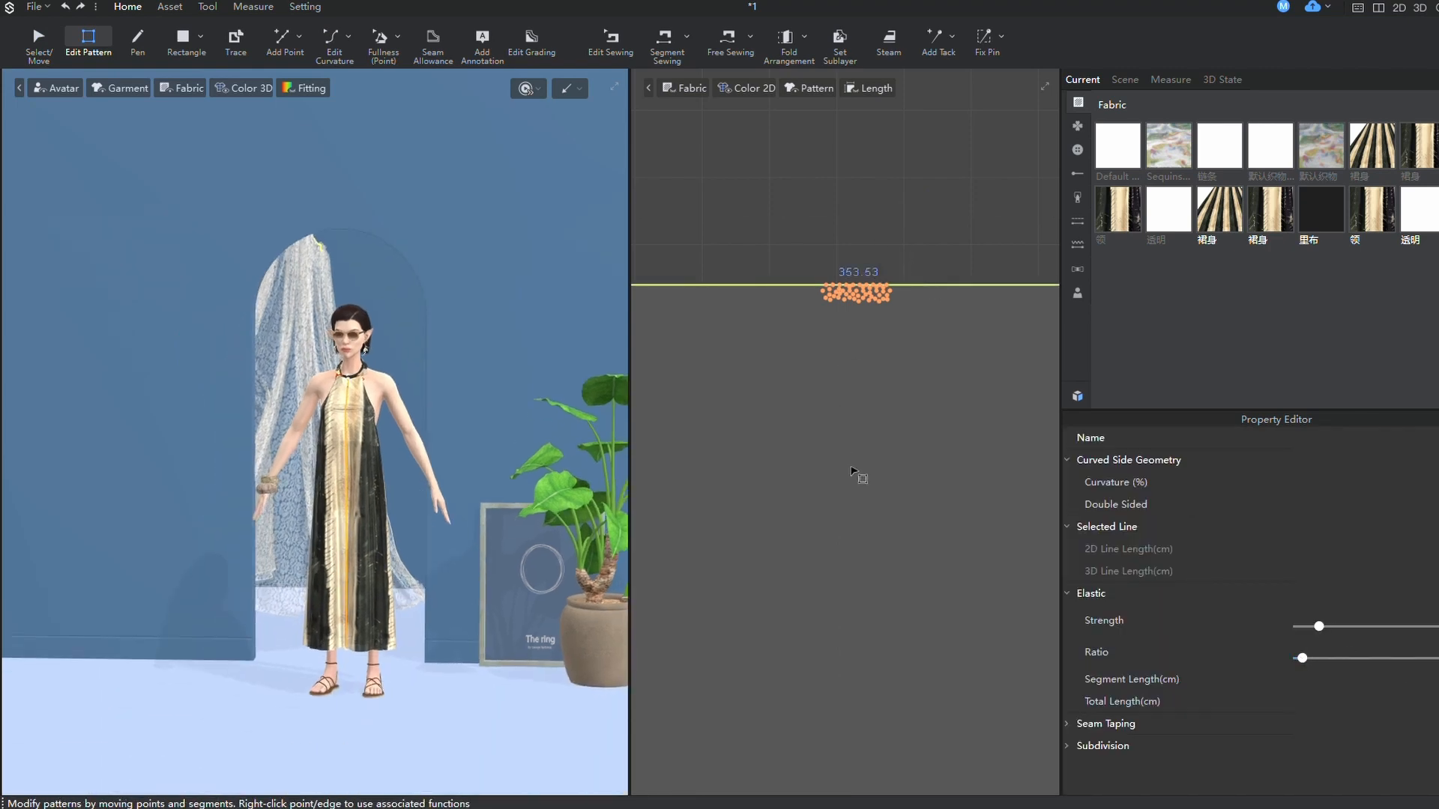
left_click_drag(855, 285, 836, 481)
middle_click_drag(338, 495, 186, 447)
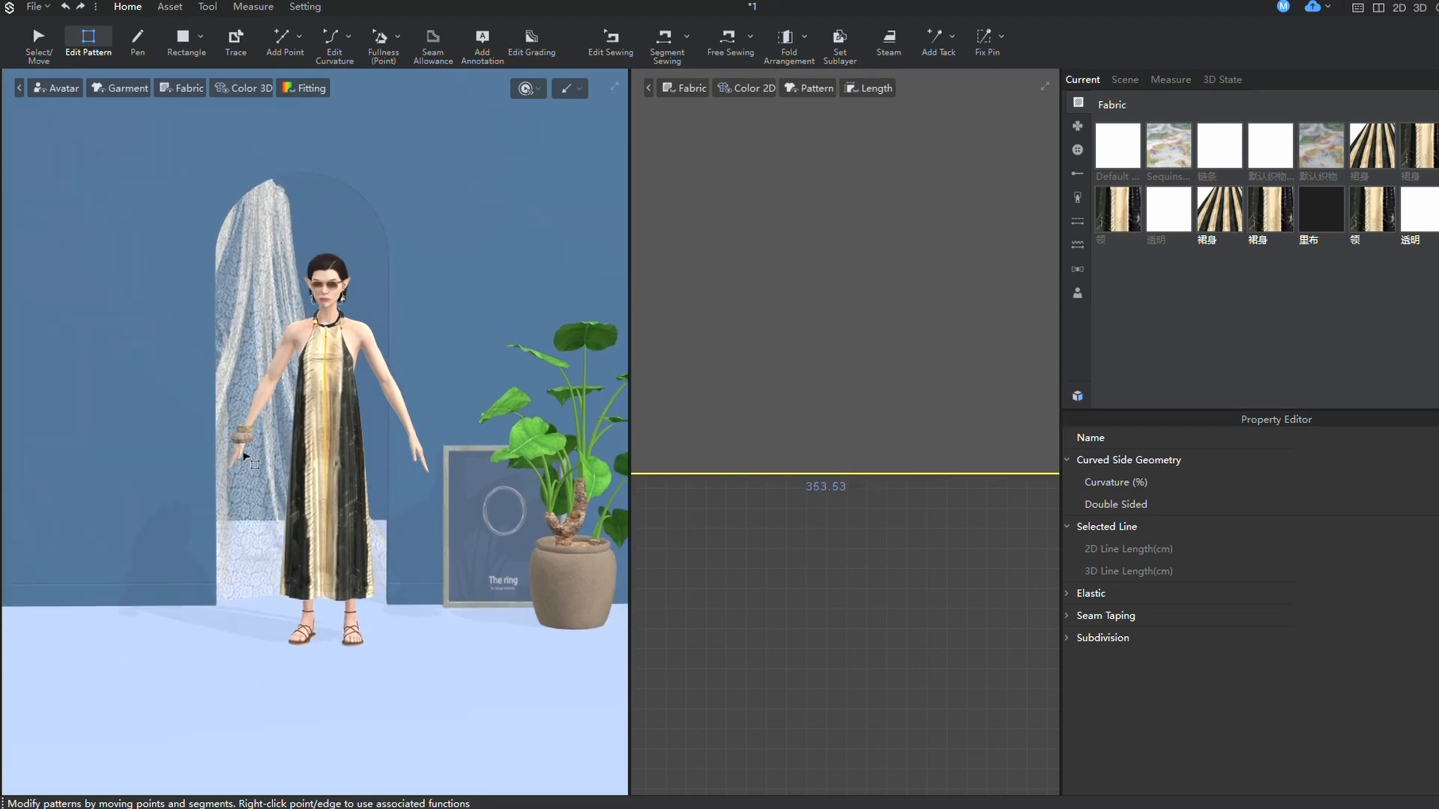
scroll(244, 456, "up", 2)
scroll(225, 338, "down", 5)
scroll(209, 203, "up", 2)
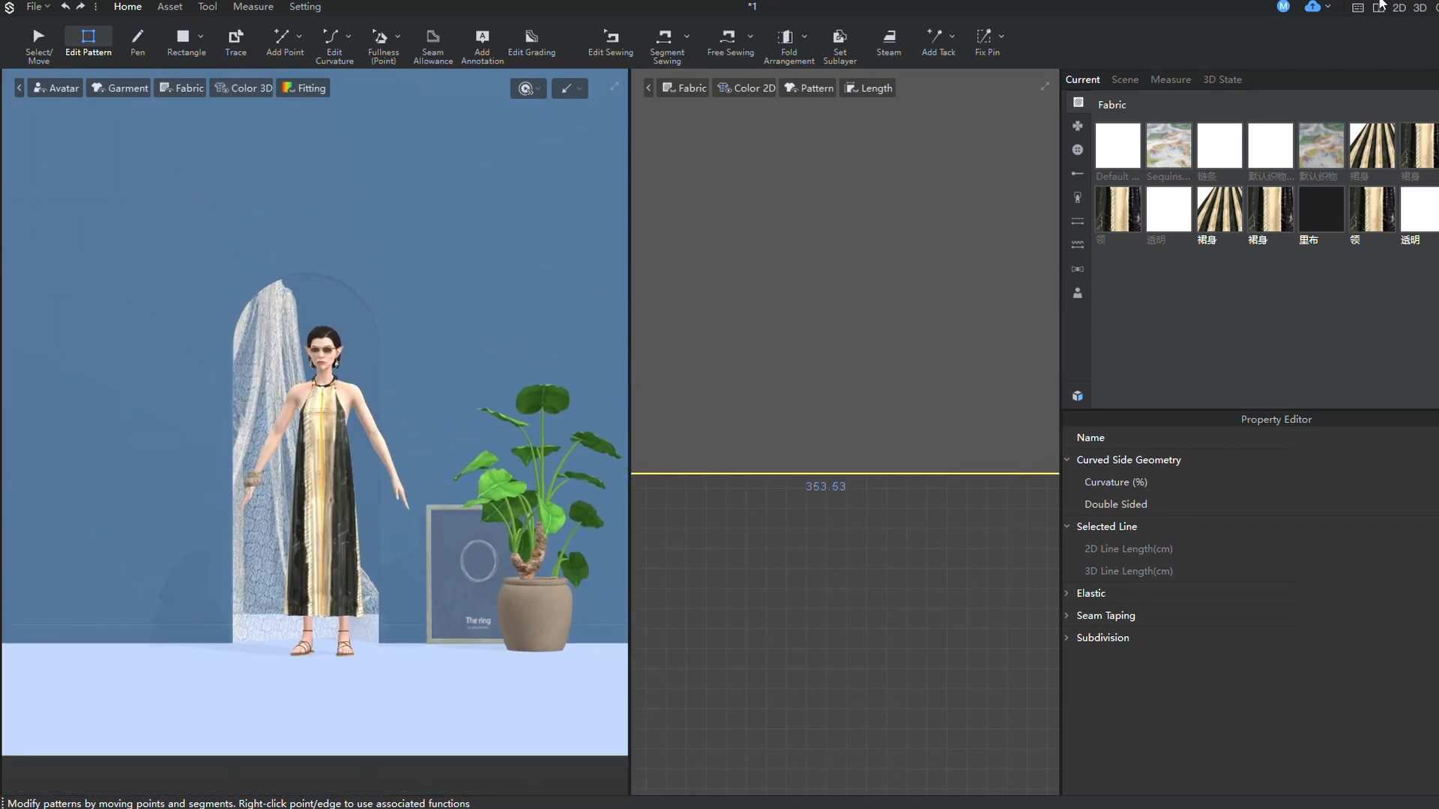
- Show only the 3D view, simulate the garment briefly, and turn on the Animation Editor
left_click(1419, 8)
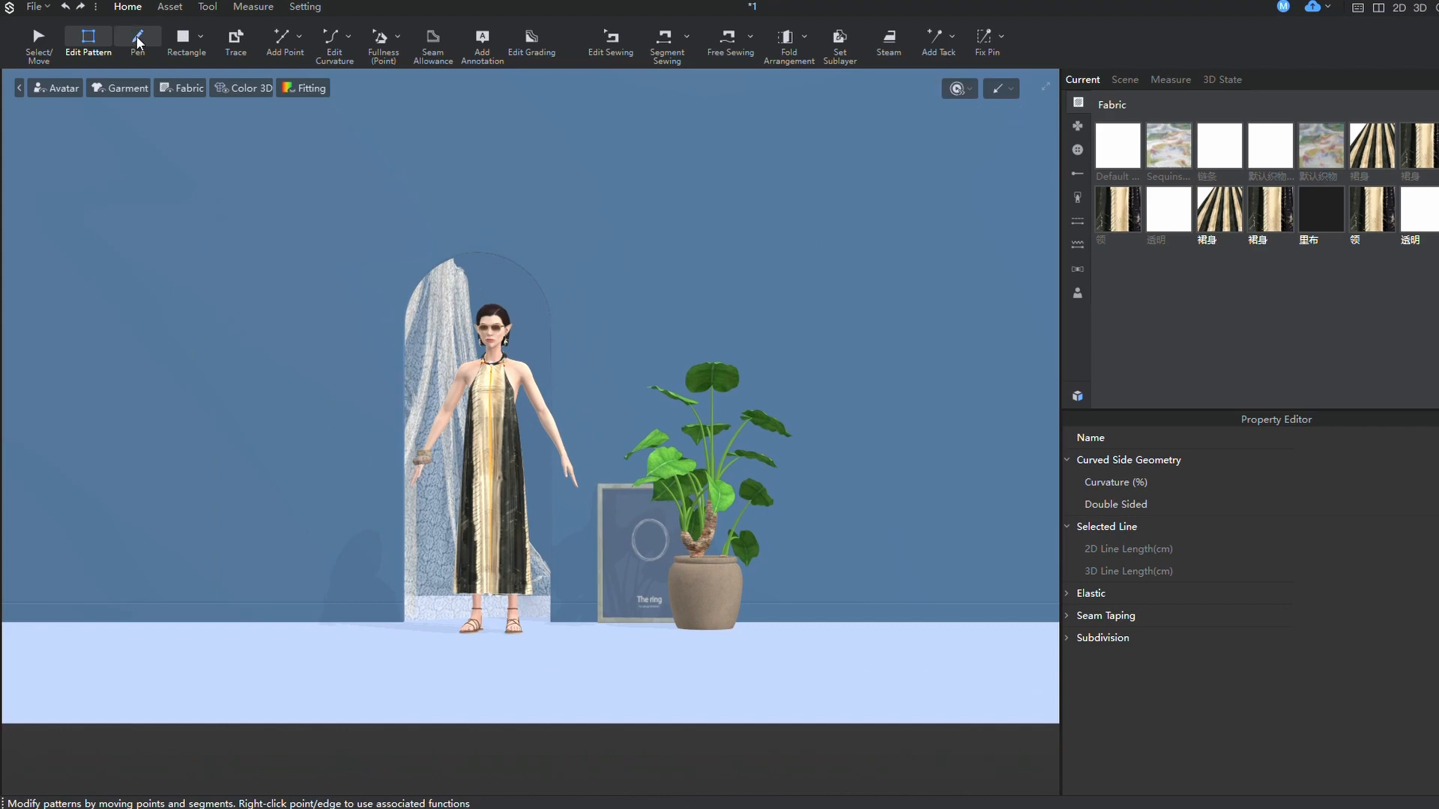
key("space")
left_click(528, 507)
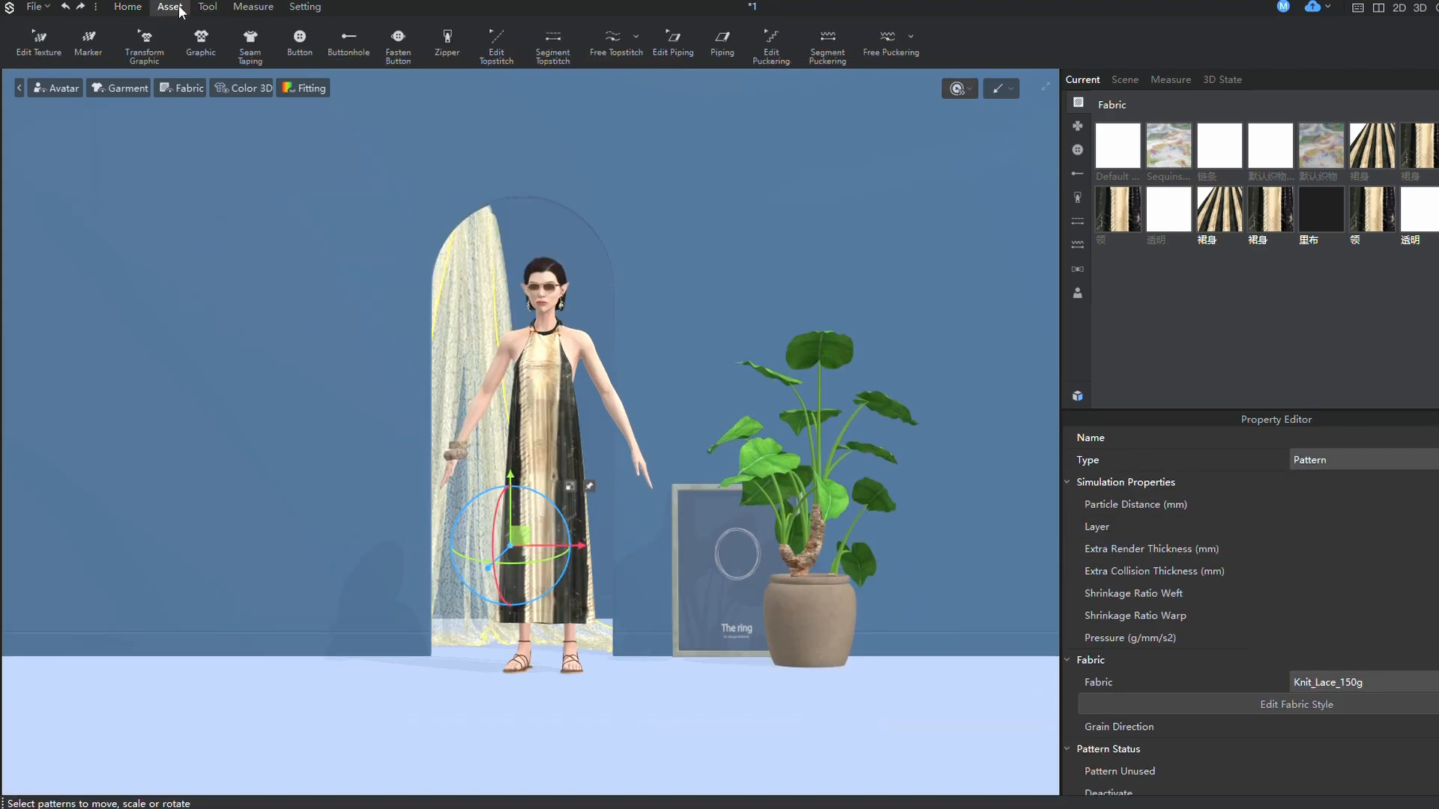
left_click(208, 7)
left_click(187, 46)
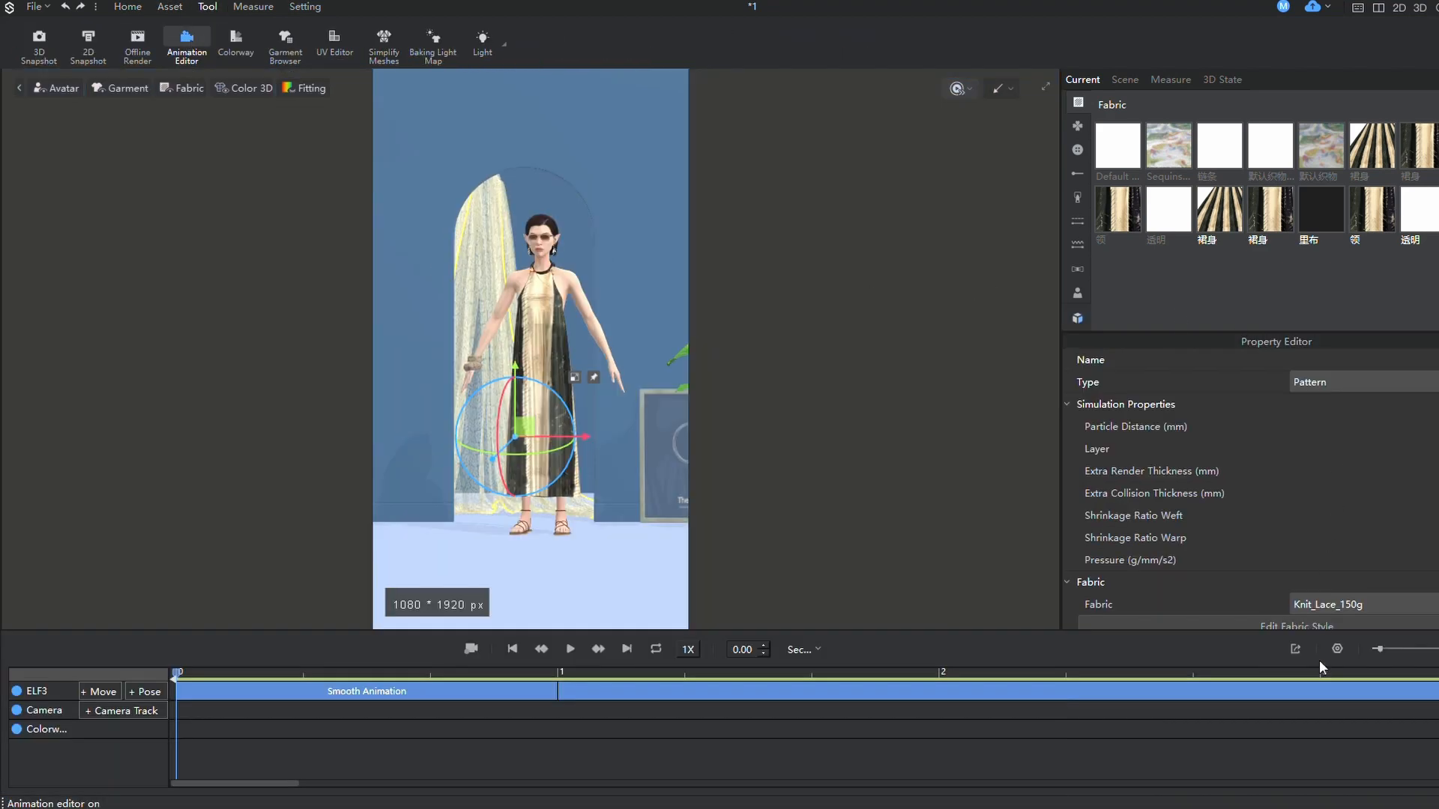
- Set animation Direction to Horizontal (1920×1080) and render with Ray Tracing, ambient occlusion and High Quality
left_click(1339, 650)
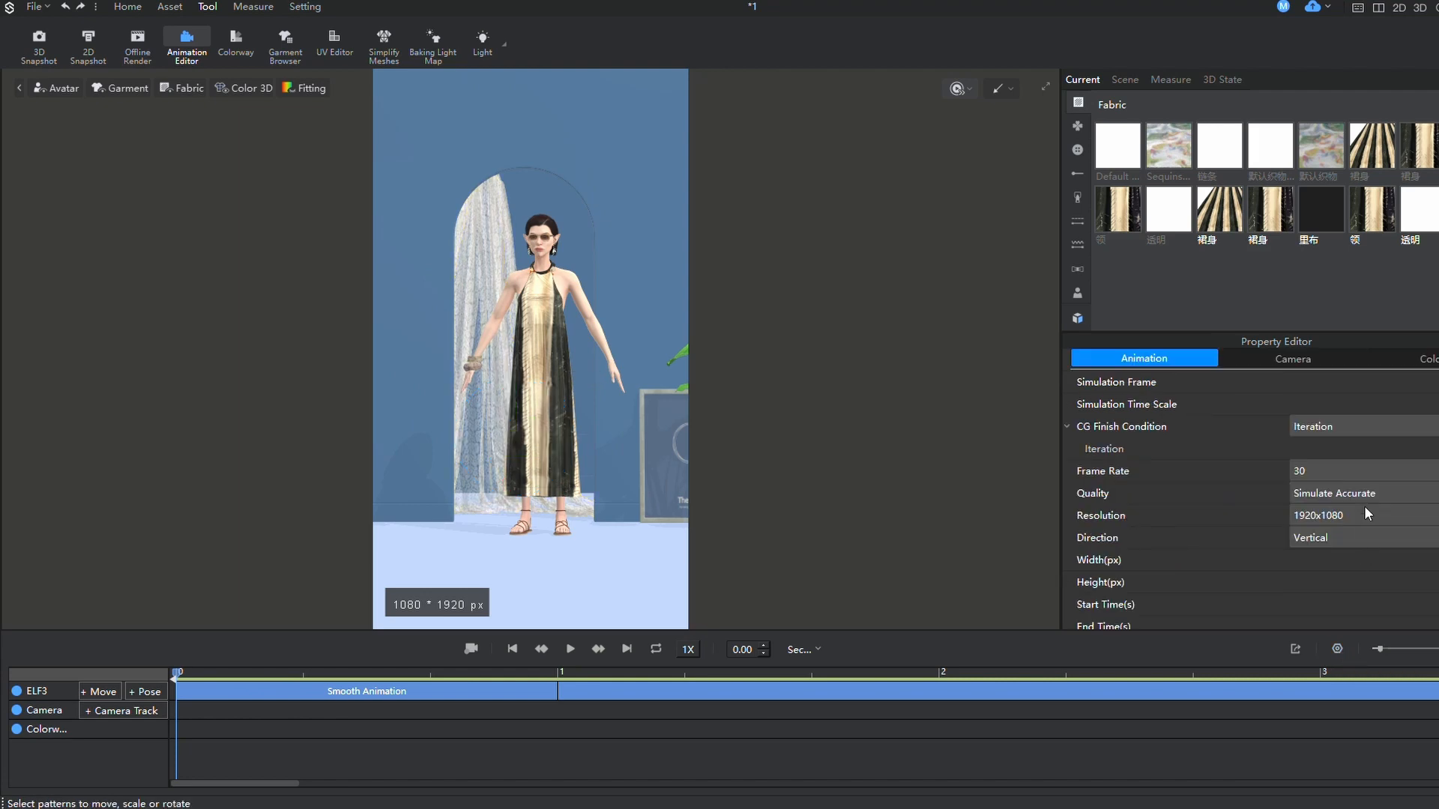
left_click(1341, 537)
scroll(592, 390, "up", 2)
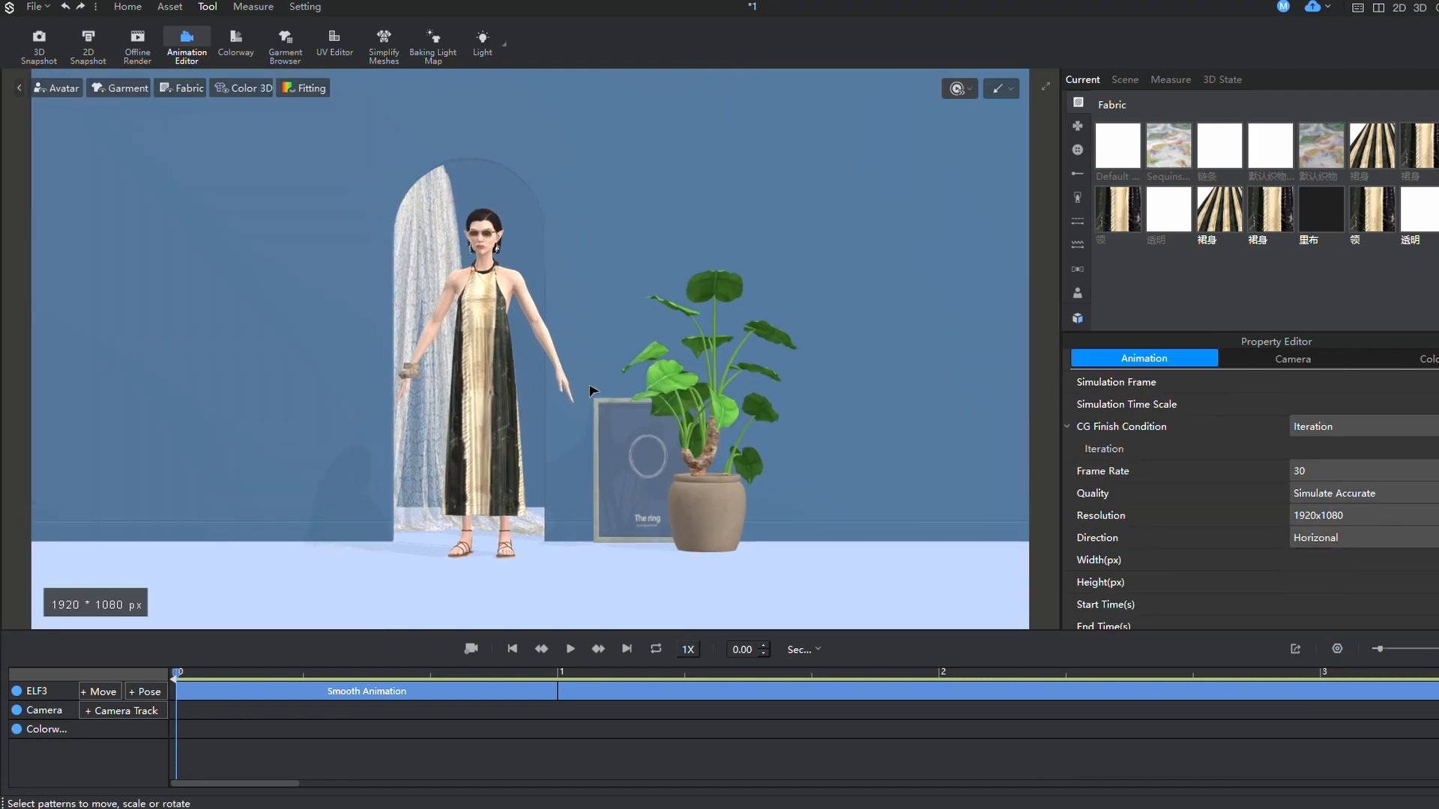
scroll(585, 361, "up", 2)
left_click(1002, 88)
left_click(1040, 179)
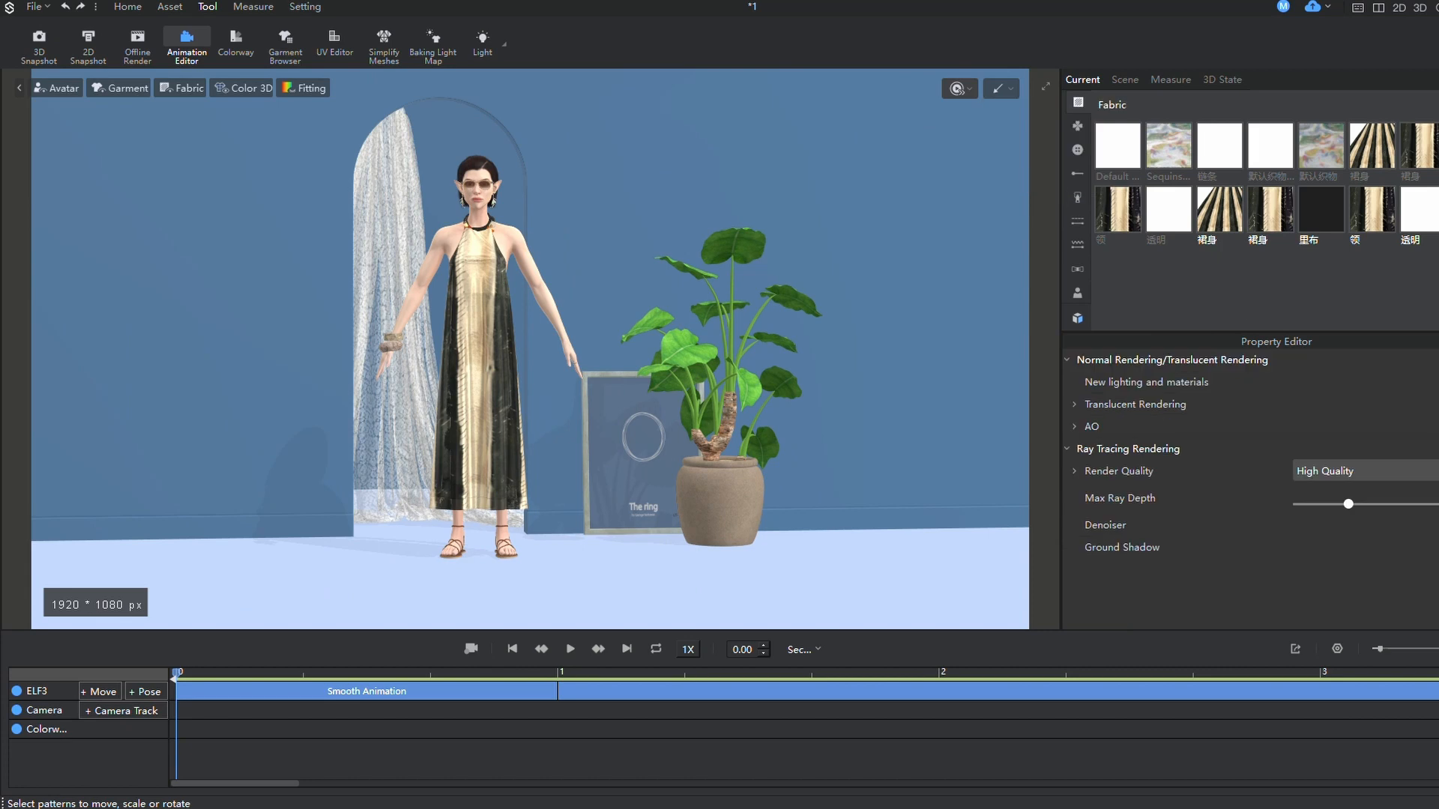
left_click(1078, 427)
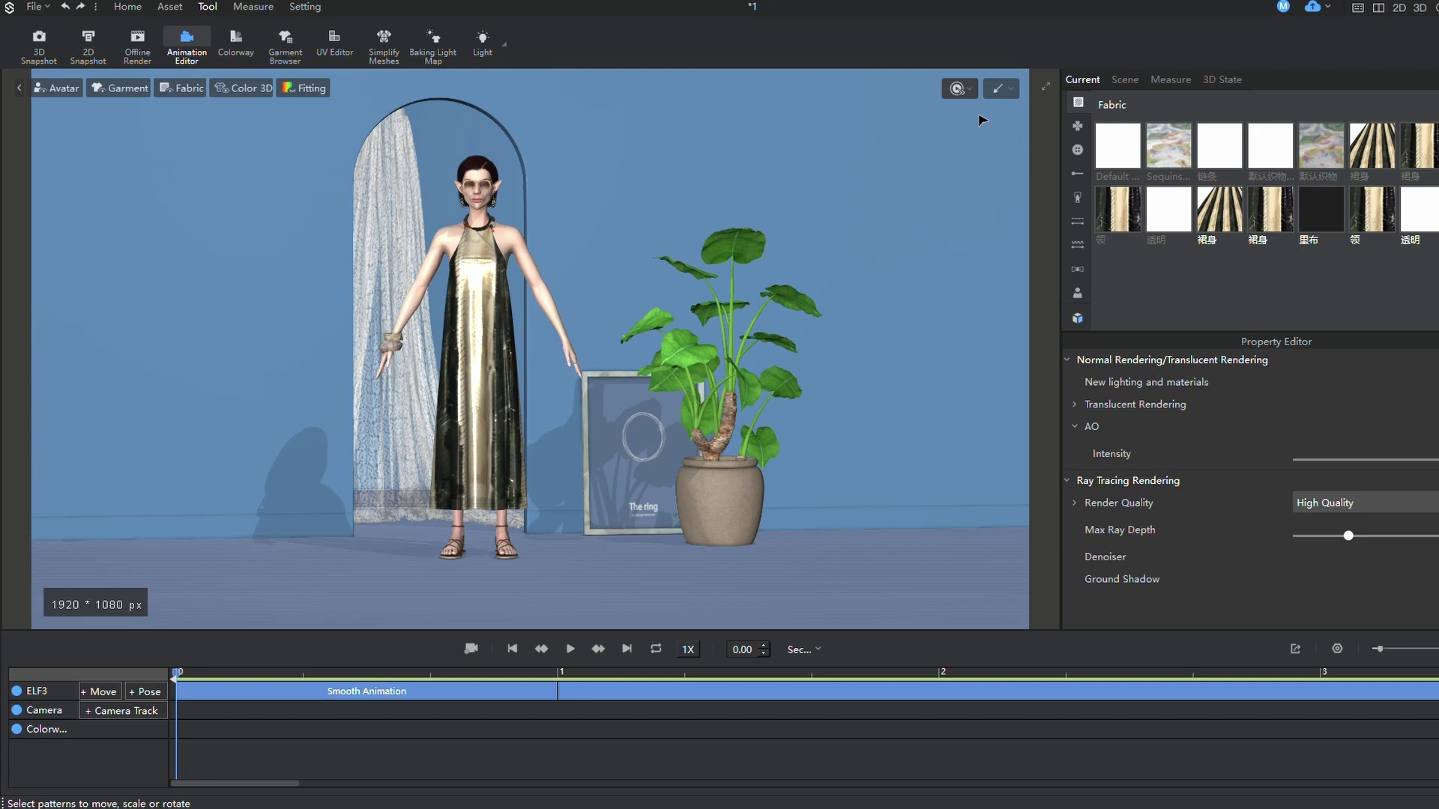
left_click(1002, 88)
left_click(1041, 143)
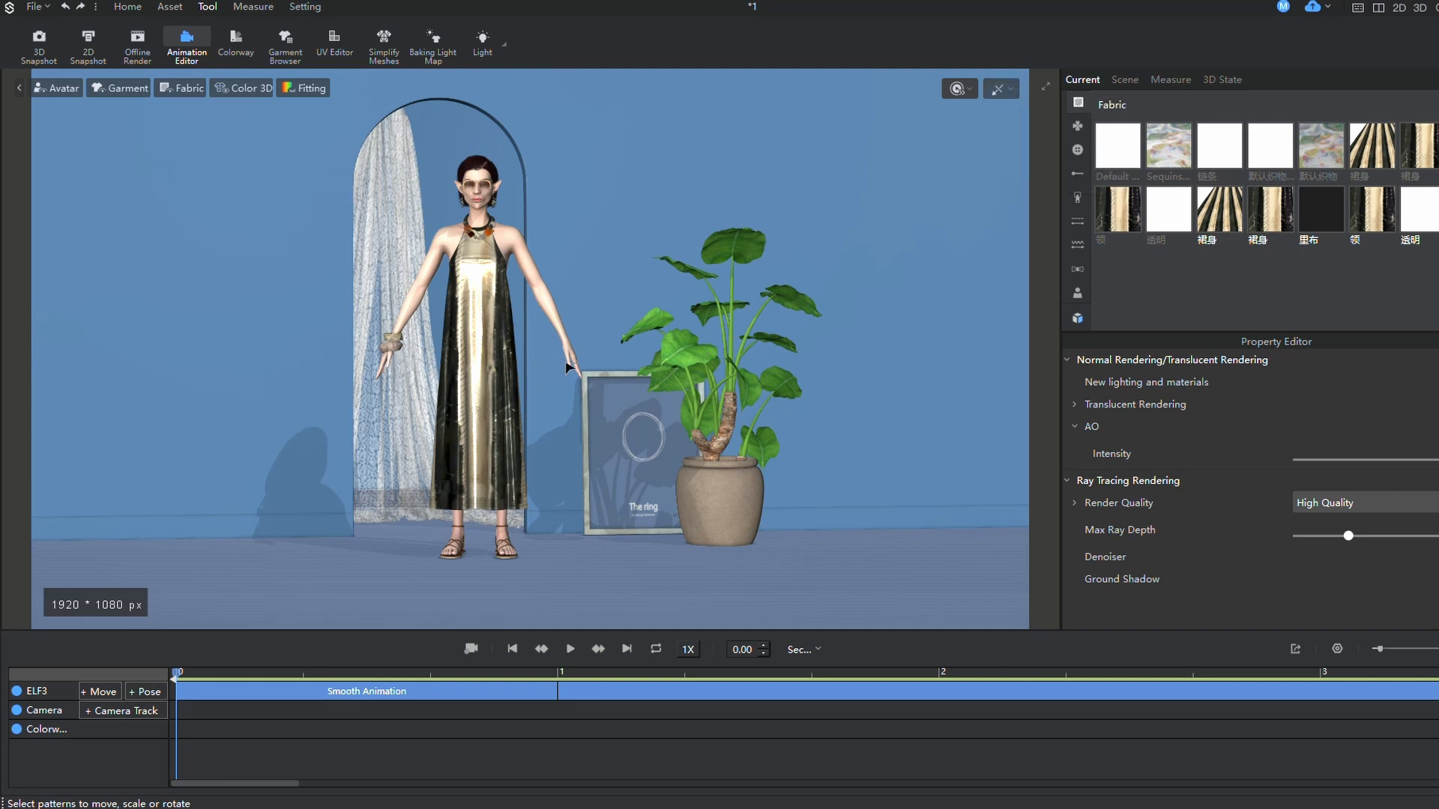
- Show the real-time render light, rotate it so the avatar's shadow falls on the wall, then hide it
right_click(642, 194)
mouse_move(709, 599)
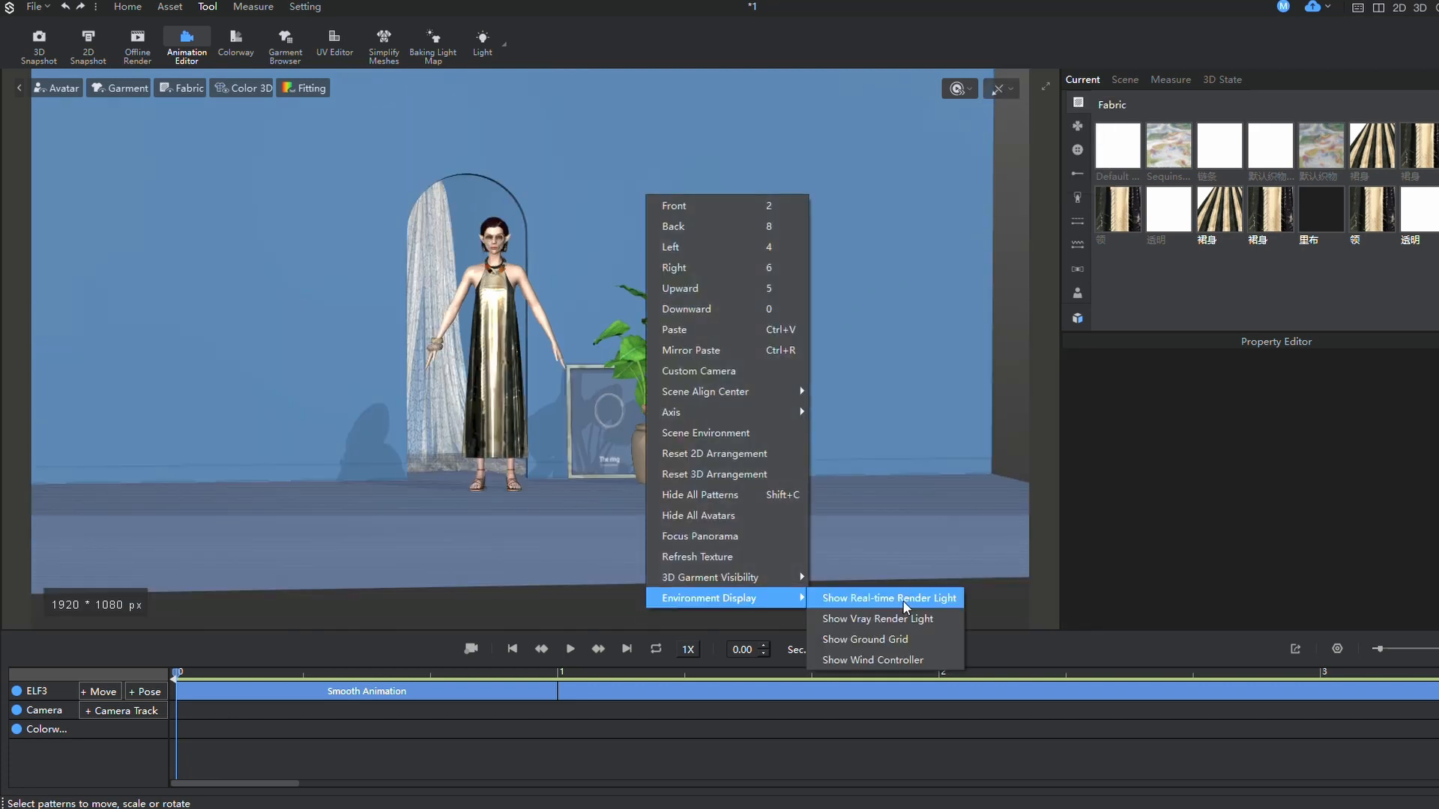
left_click(876, 597)
mouse_move(654, 194)
left_mouse_down()
mouse_move(377, 195)
mouse_move(505, 186)
left_mouse_up()
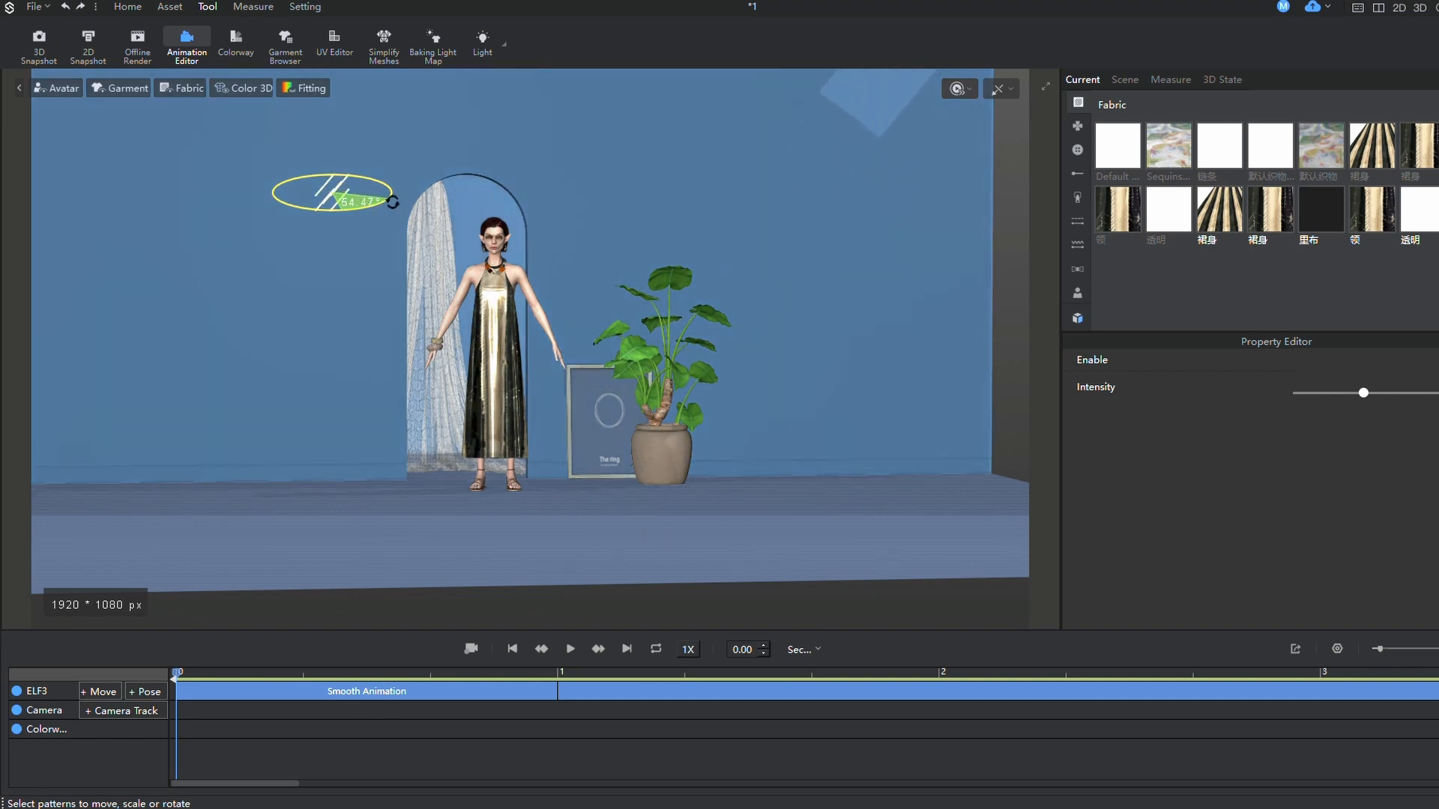
mouse_move(385, 201)
left_mouse_down()
mouse_move(330, 193)
mouse_move(319, 208)
mouse_move(351, 207)
mouse_move(321, 192)
mouse_move(381, 207)
left_mouse_up()
right_click(661, 193)
left_click(882, 604)
scroll(537, 332, "up", 3)
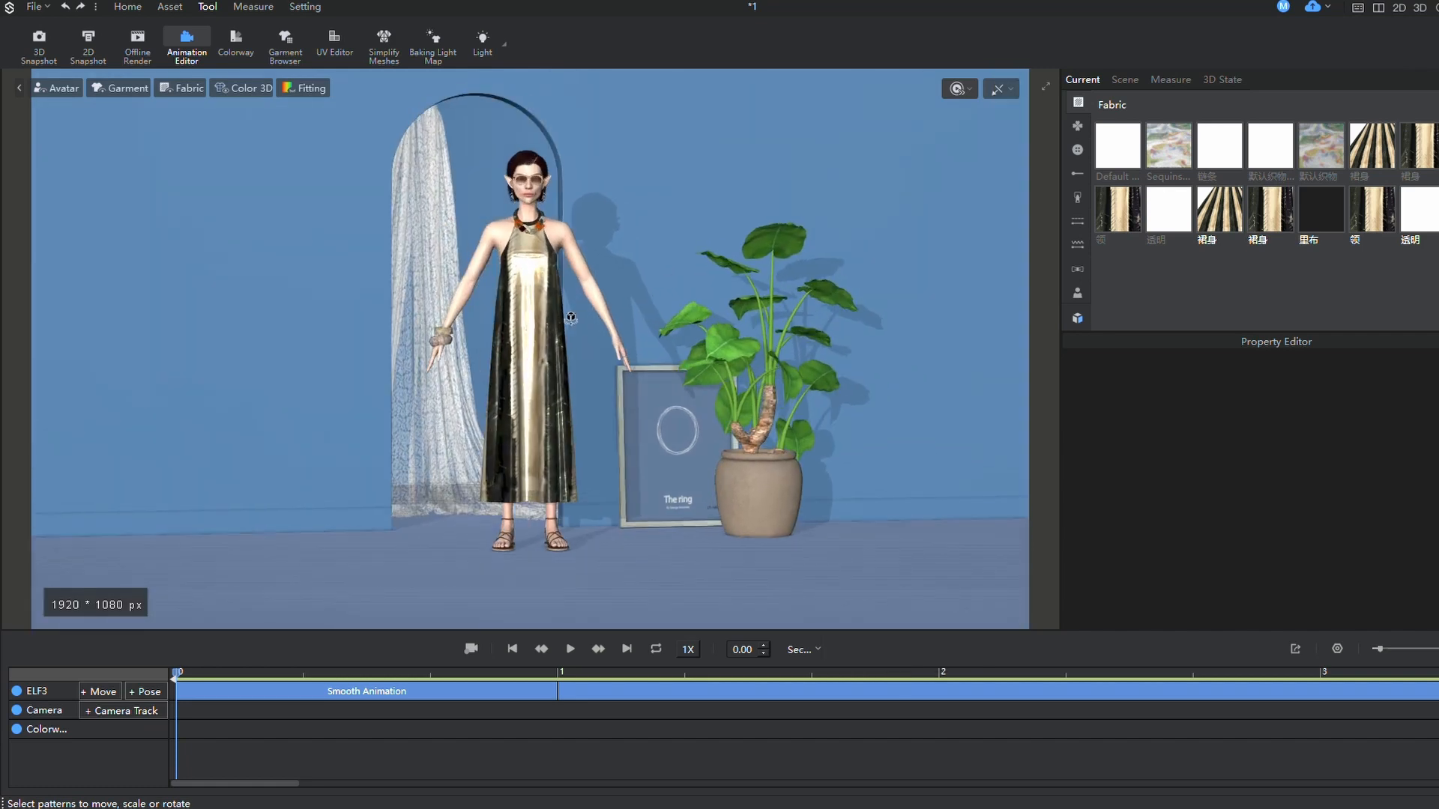
mouse_move(571, 319)
right_mouse_down()
mouse_move(551, 321)
mouse_move(570, 301)
right_mouse_up()
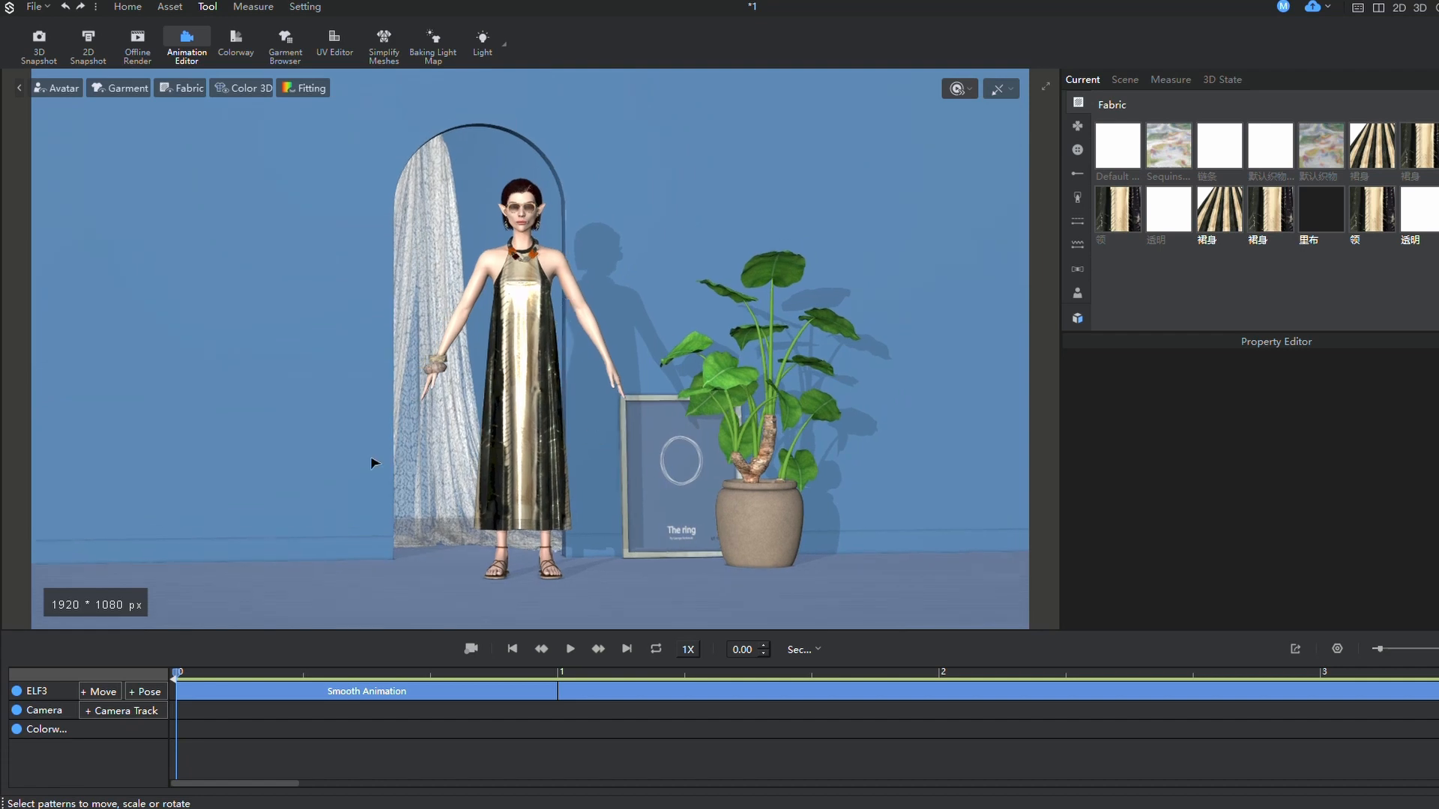
- Load a scene containing a tree prop from Resource Library > Scene
right_click_drag(579, 472, 580, 585)
right_click(580, 585)
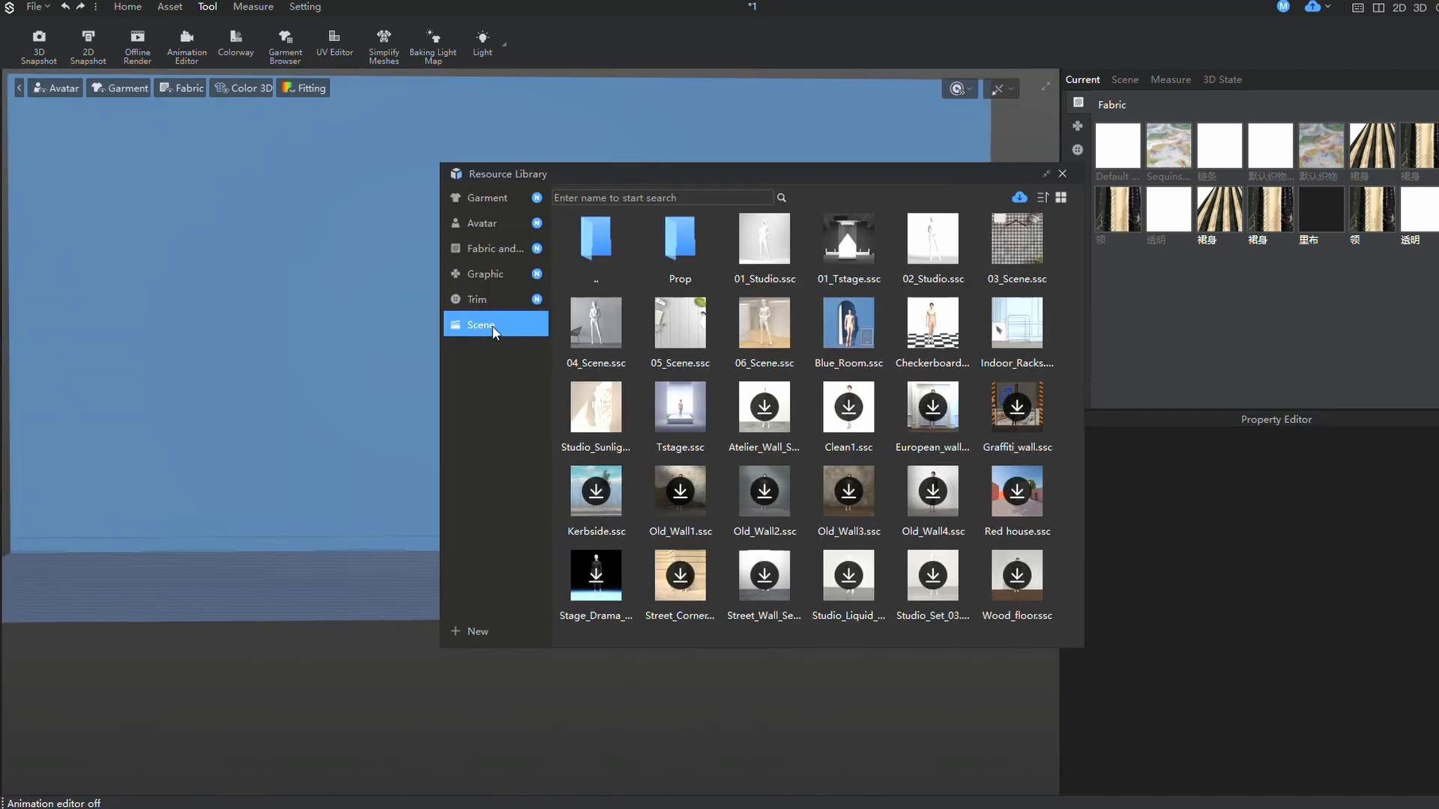
double_click(596, 406)
left_click(776, 308)
left_click(801, 343)
left_click(788, 515)
left_click(1062, 174)
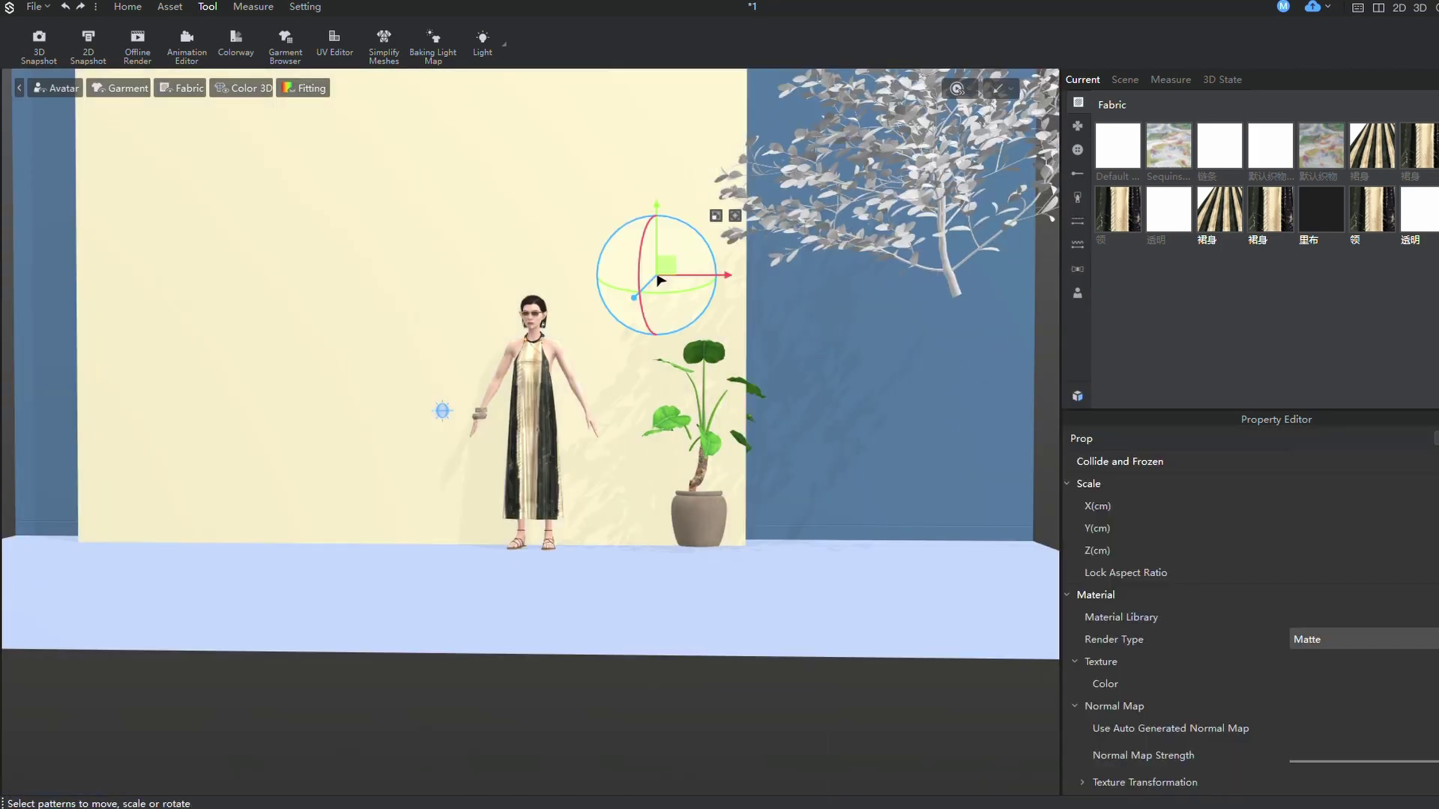
- Resize the tree prop and move it to the left and above the avatar
left_click(900, 210)
scroll(900, 210, "down", 3)
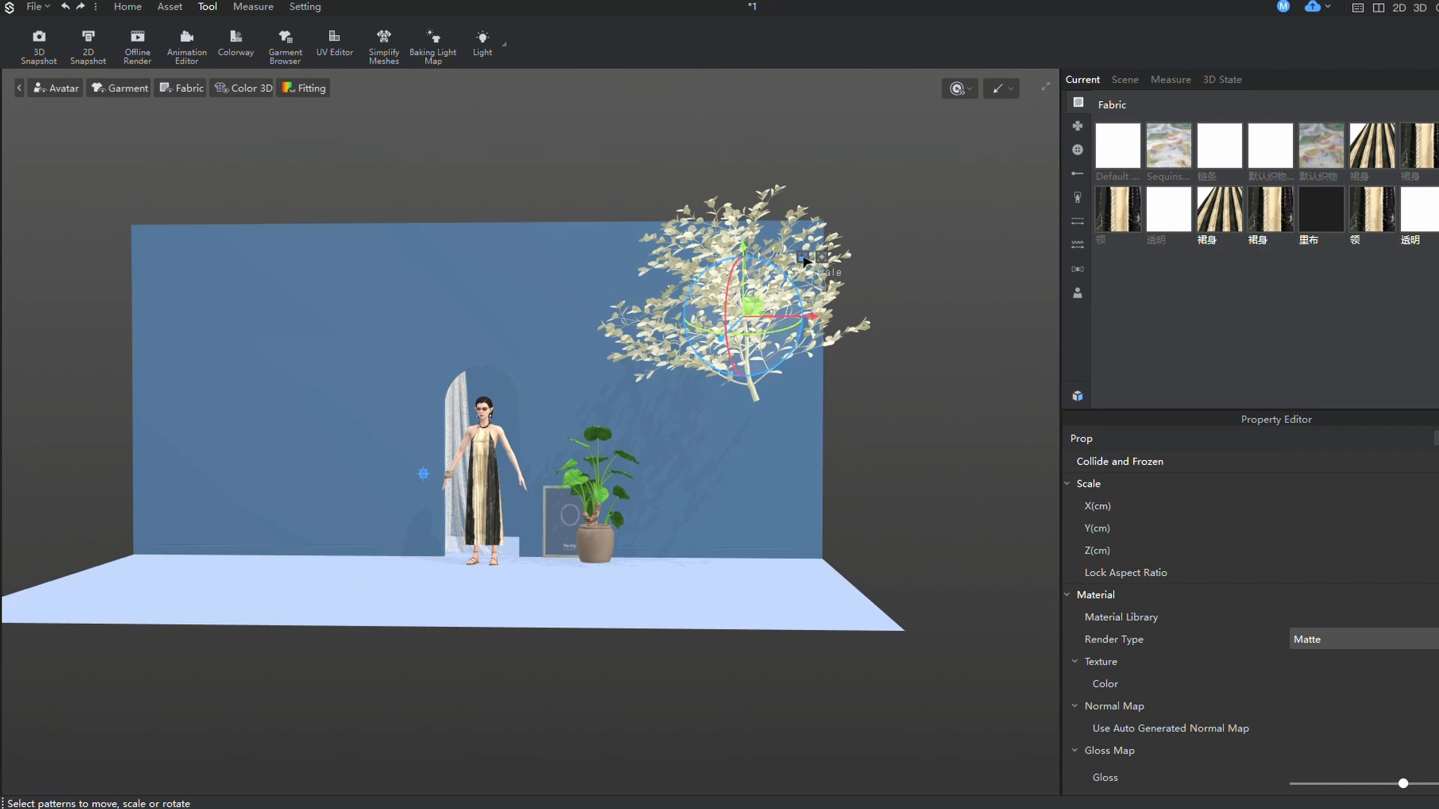
left_click_drag(805, 261, 941, 262)
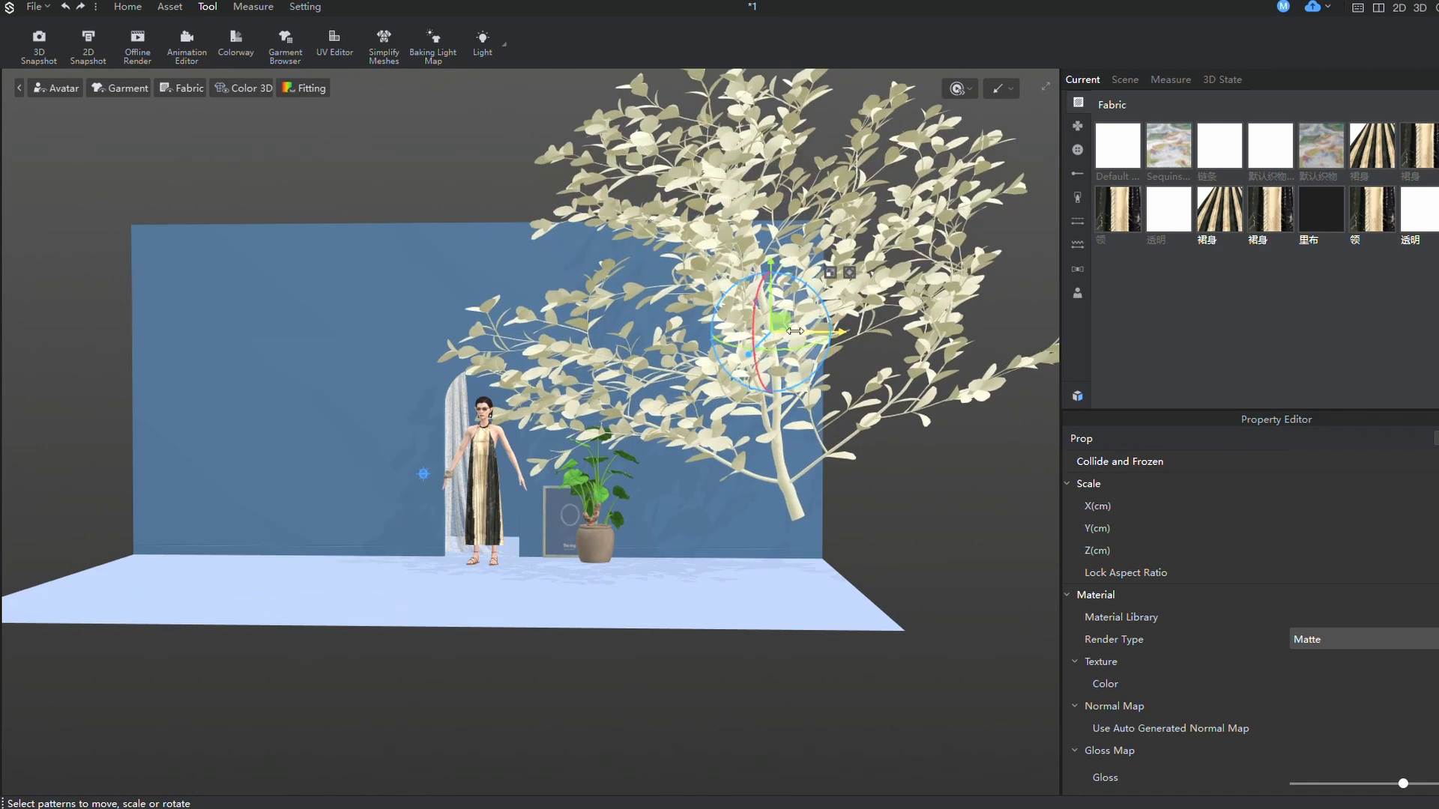
left_click_drag(794, 335, 449, 486)
scroll(450, 487, "up", 5)
scroll(449, 486, "down", 5)
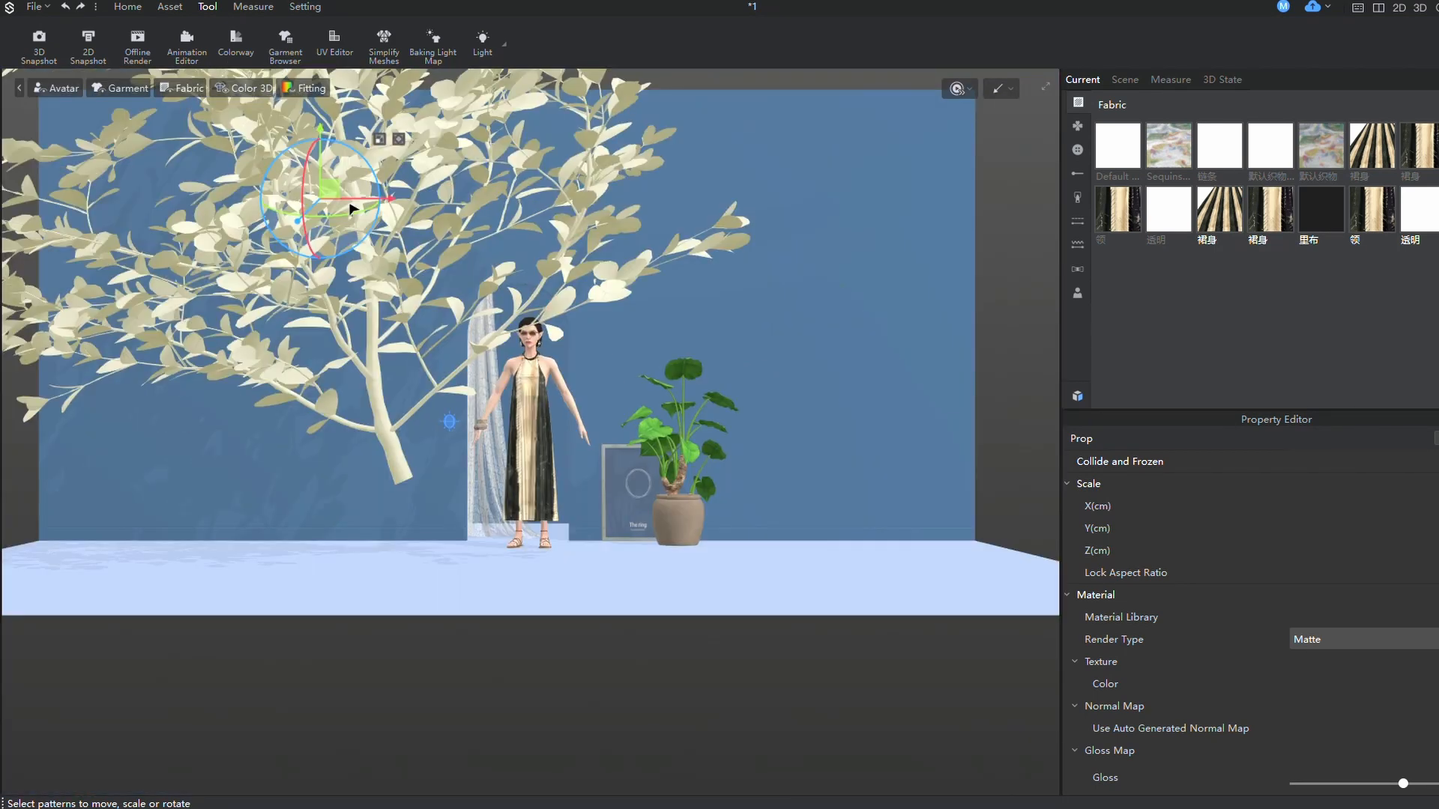
left_click_drag(390, 199, 327, 197)
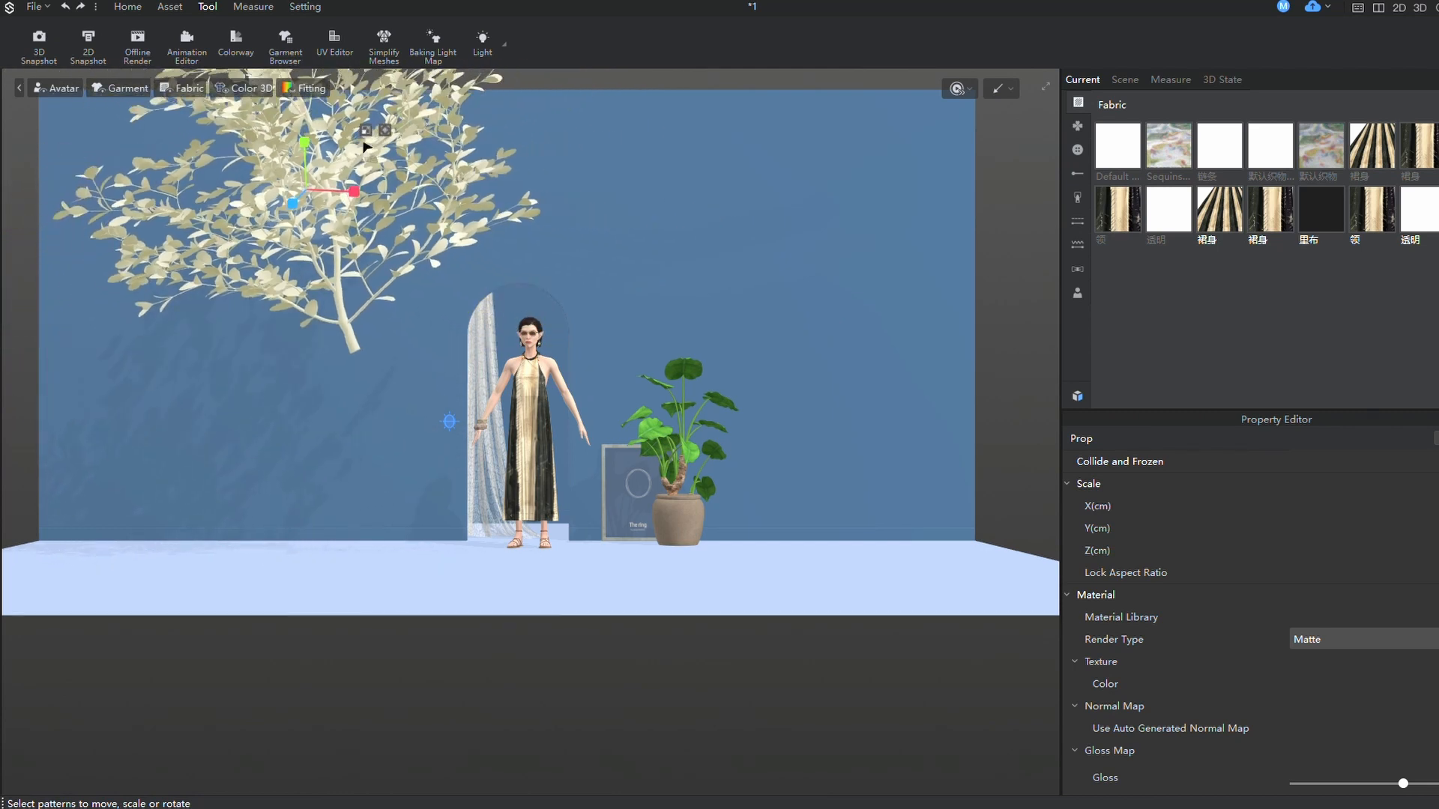
left_click_drag(472, 195, 526, 171)
scroll(526, 170, "down", 3)
- Display the scene lights and move one light to the left of the avatar
right_click(466, 123)
left_click(709, 579)
left_click(618, 336)
left_click_drag(618, 337, 366, 355)
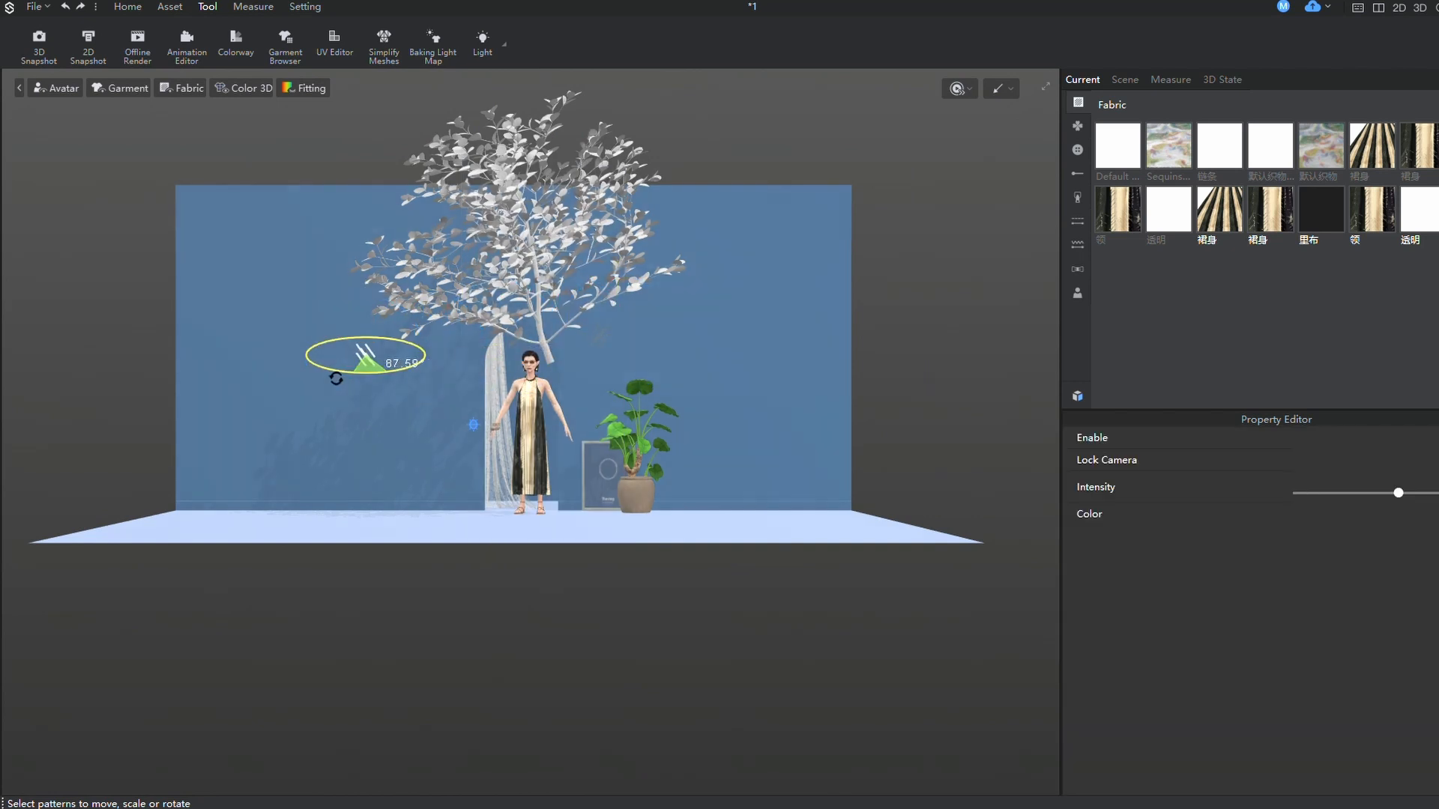
left_click(597, 335)
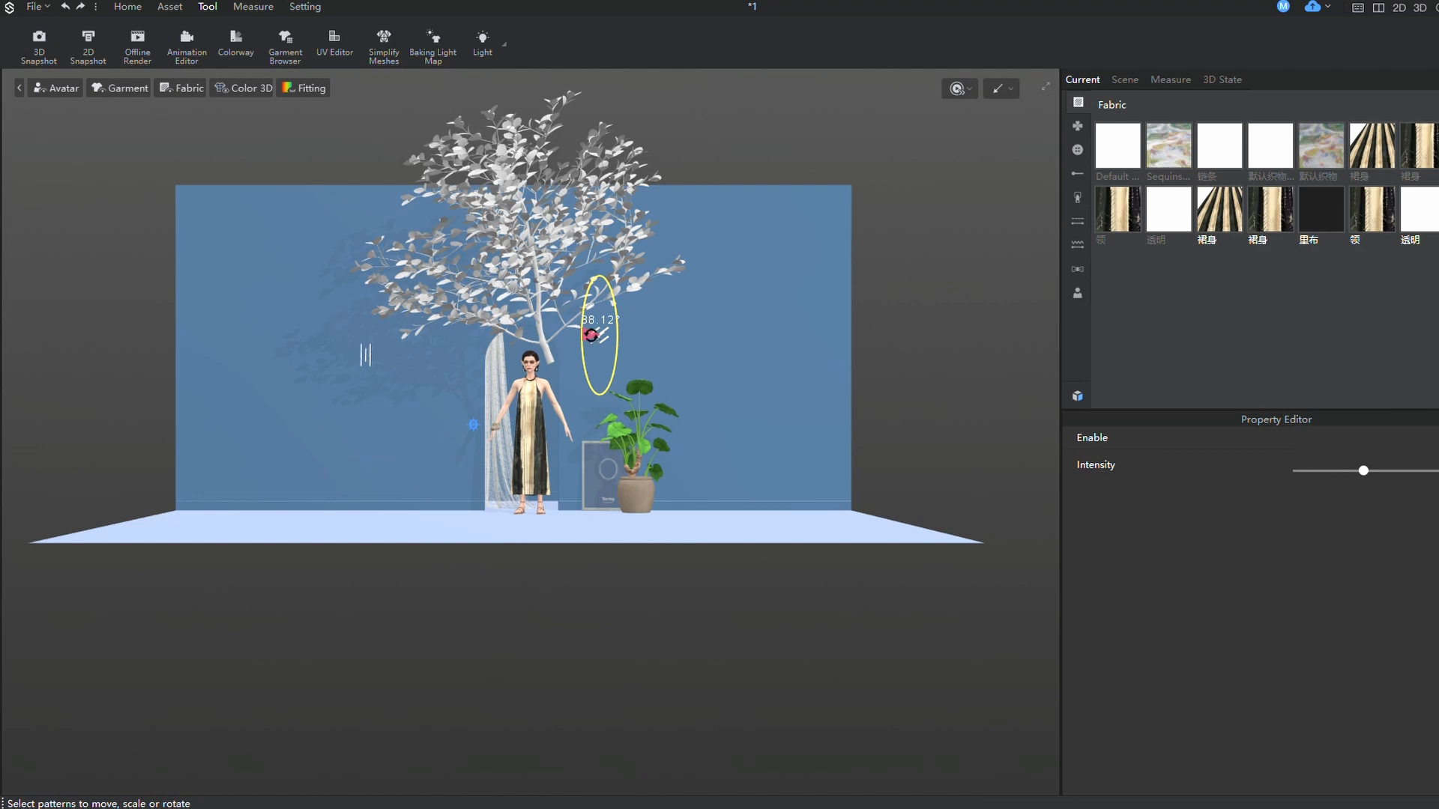
scroll(592, 334, "up", 5)
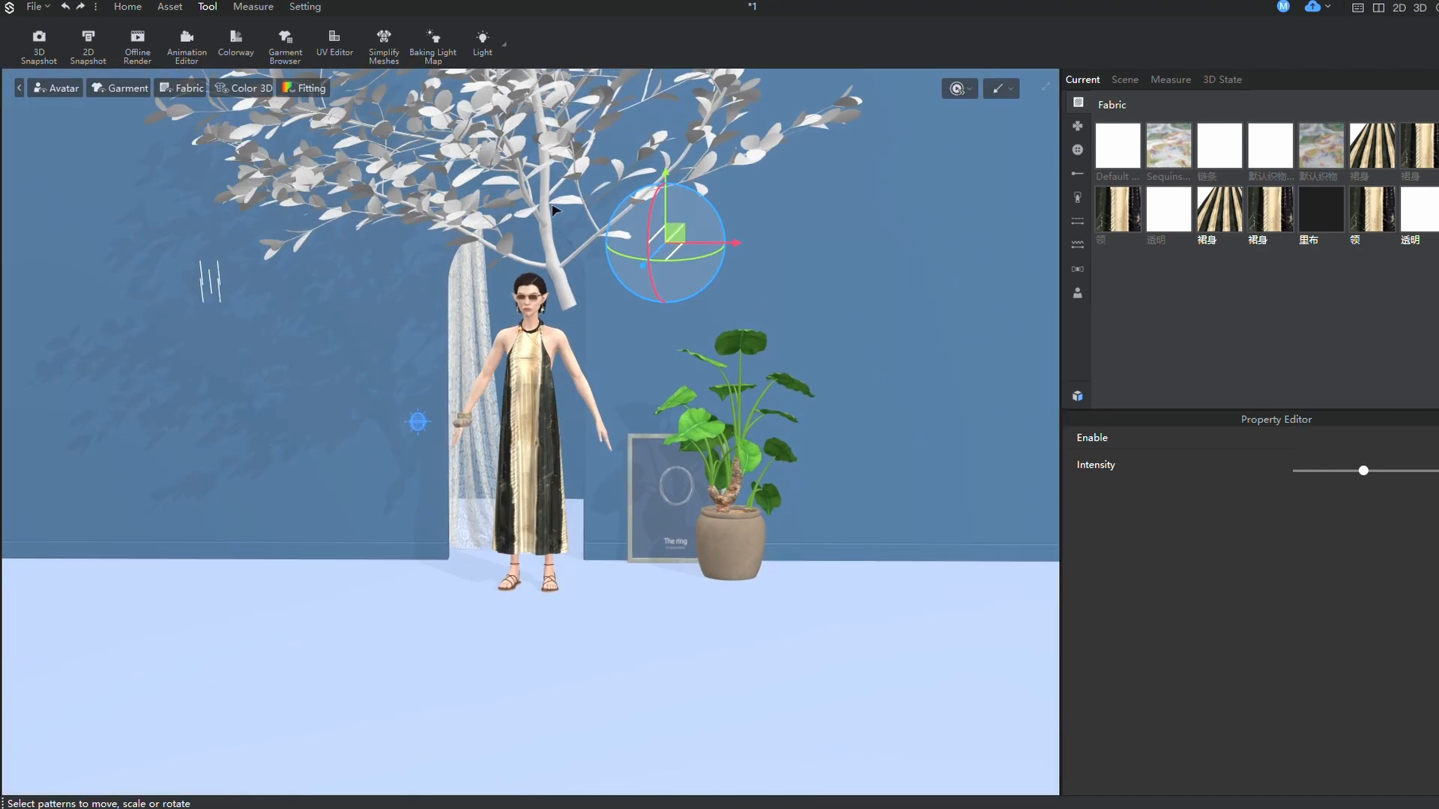
- Tilt the tree's branches and move it behind the backdrop, confirming the Moving Distance
left_click(599, 199)
left_click_drag(599, 199, 630, 551)
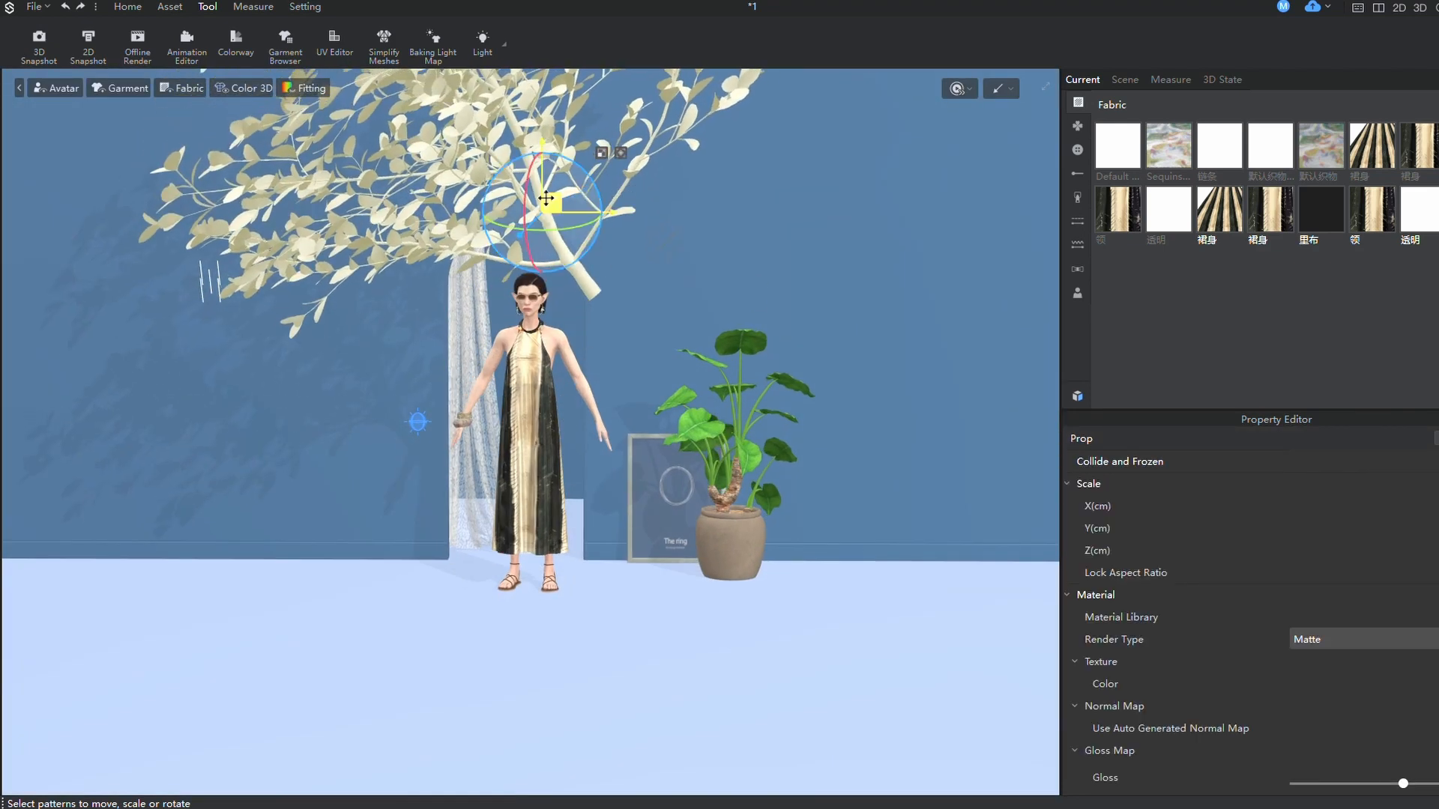
right_click(546, 199)
scroll(540, 225, "down", 2)
right_click(530, 256)
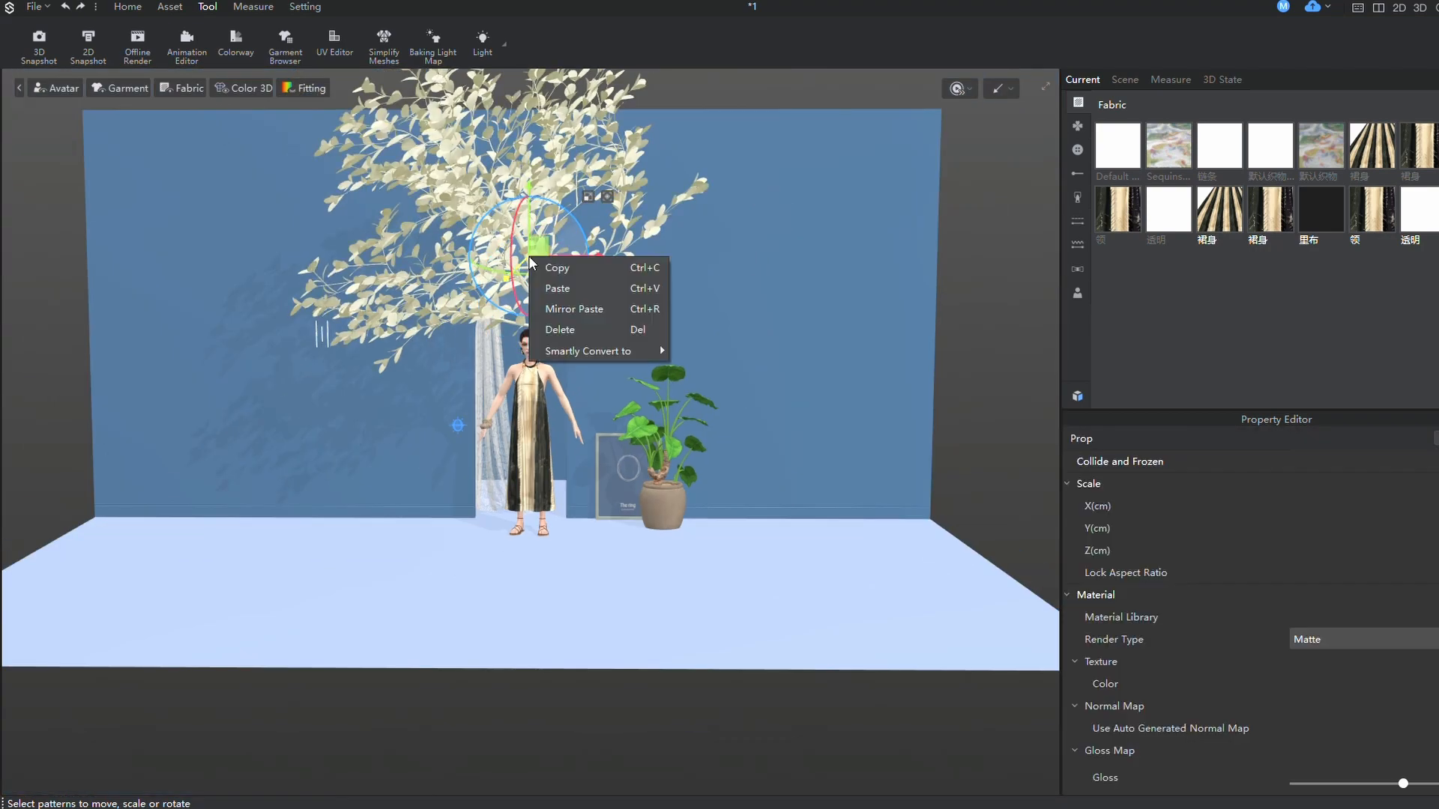
left_click(624, 268)
right_click_drag(624, 269, 686, 381)
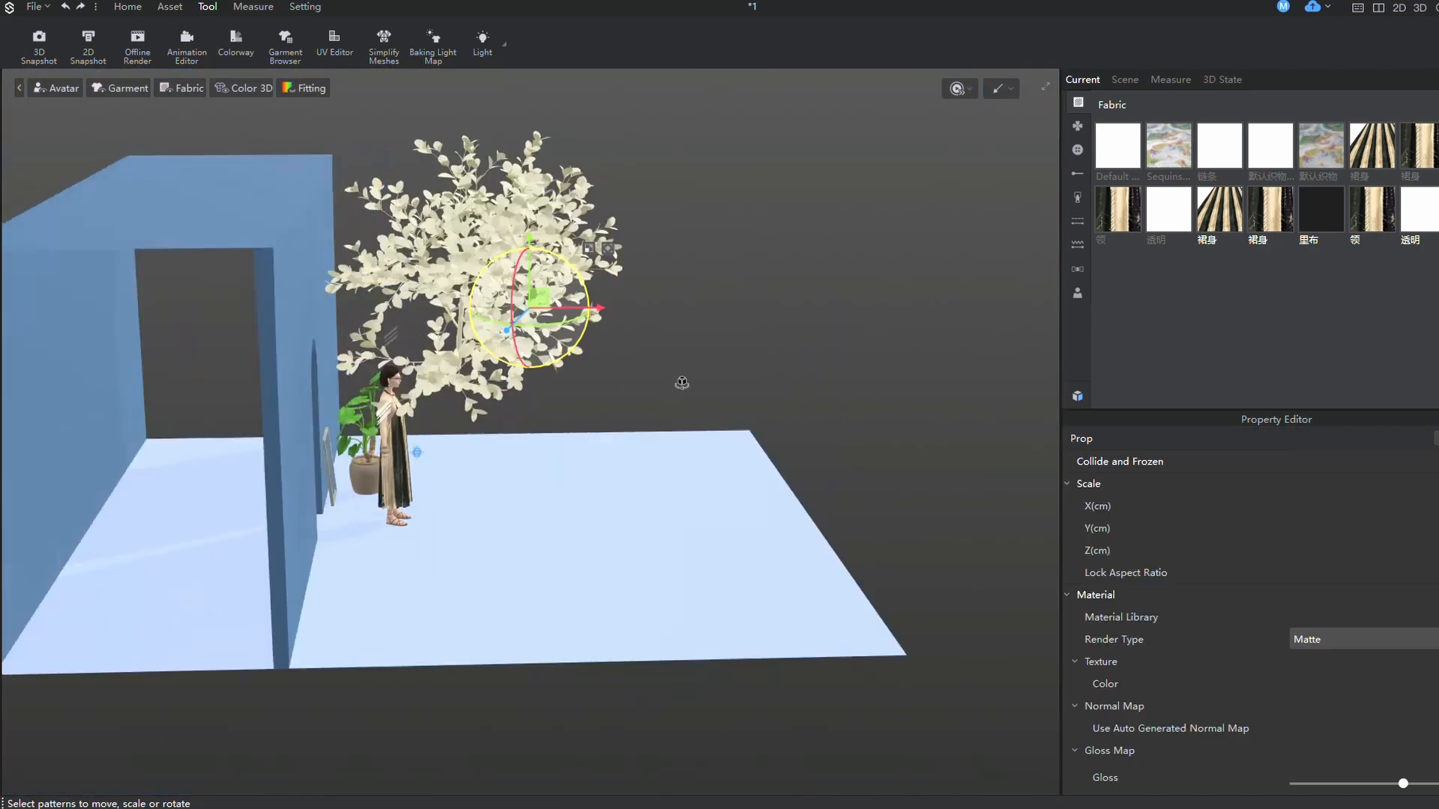
right_click_drag(537, 307, 677, 347)
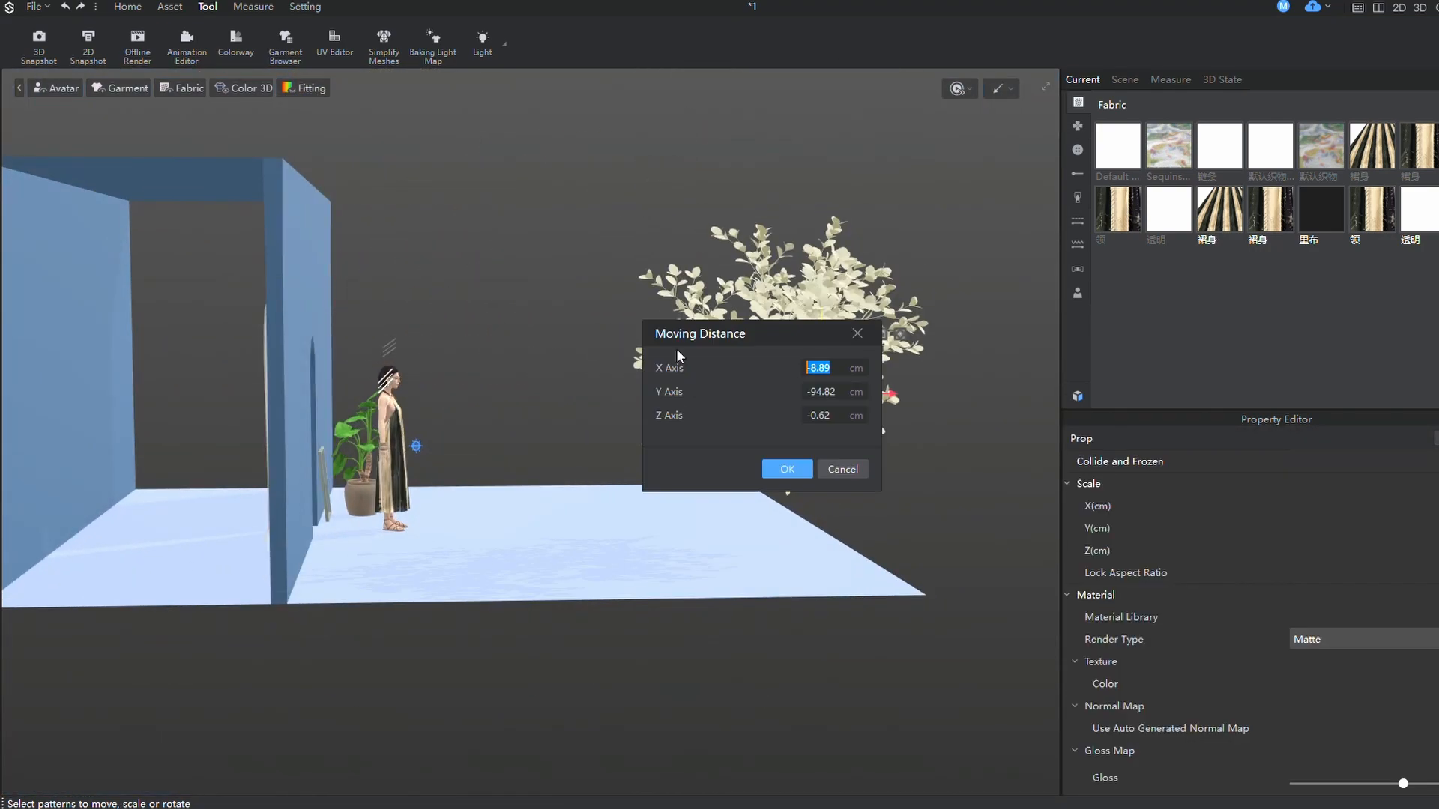
left_click(787, 469)
- From the front view, shift the tree down and right above the wall, then deselect it
right_click_drag(787, 469, 545, 409)
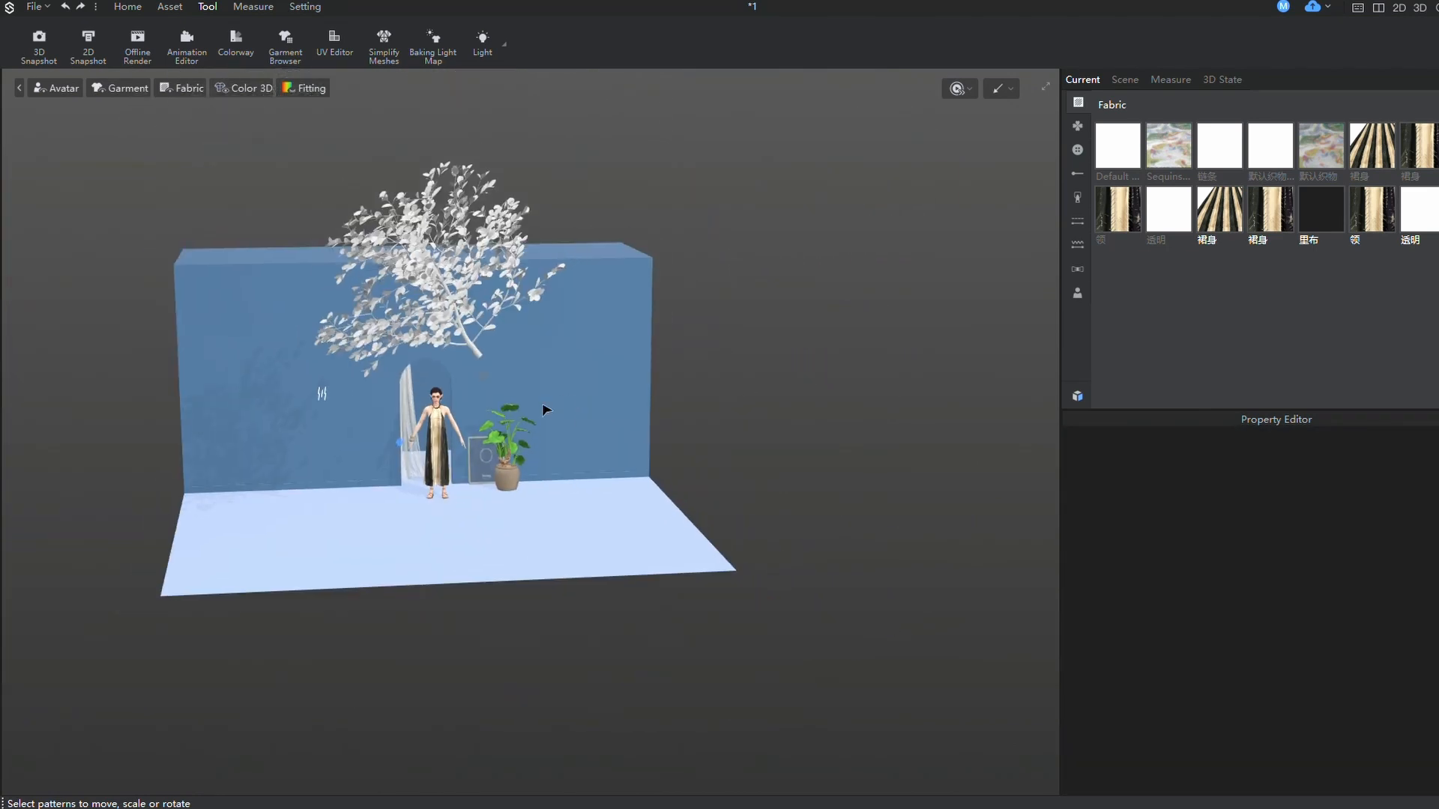
key("2")
mouse_move(484, 180)
left_mouse_down()
mouse_move(634, 256)
mouse_move(690, 225)
left_mouse_up()
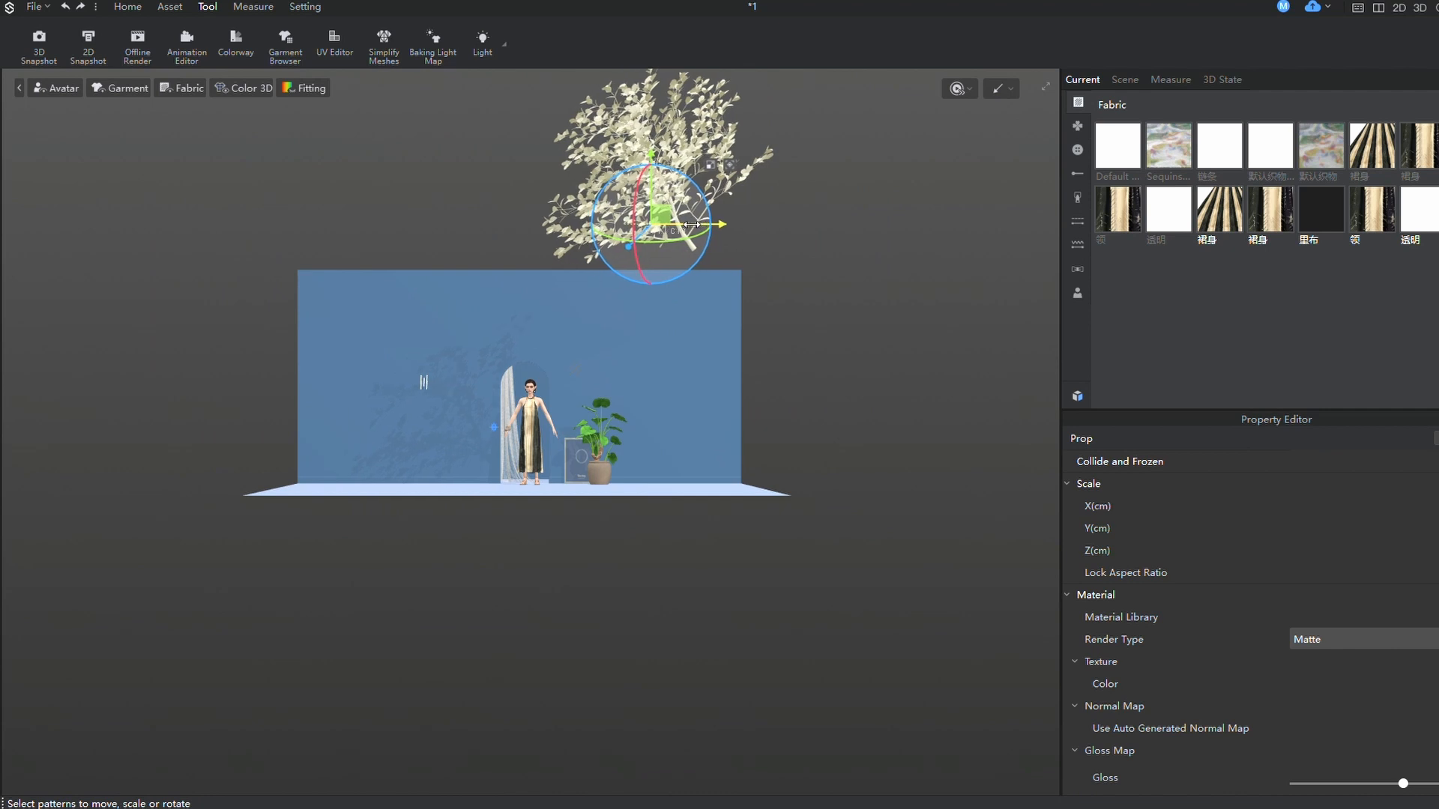
left_click(892, 399)
- Show the wind controller and place it beside the plant
right_click(446, 540)
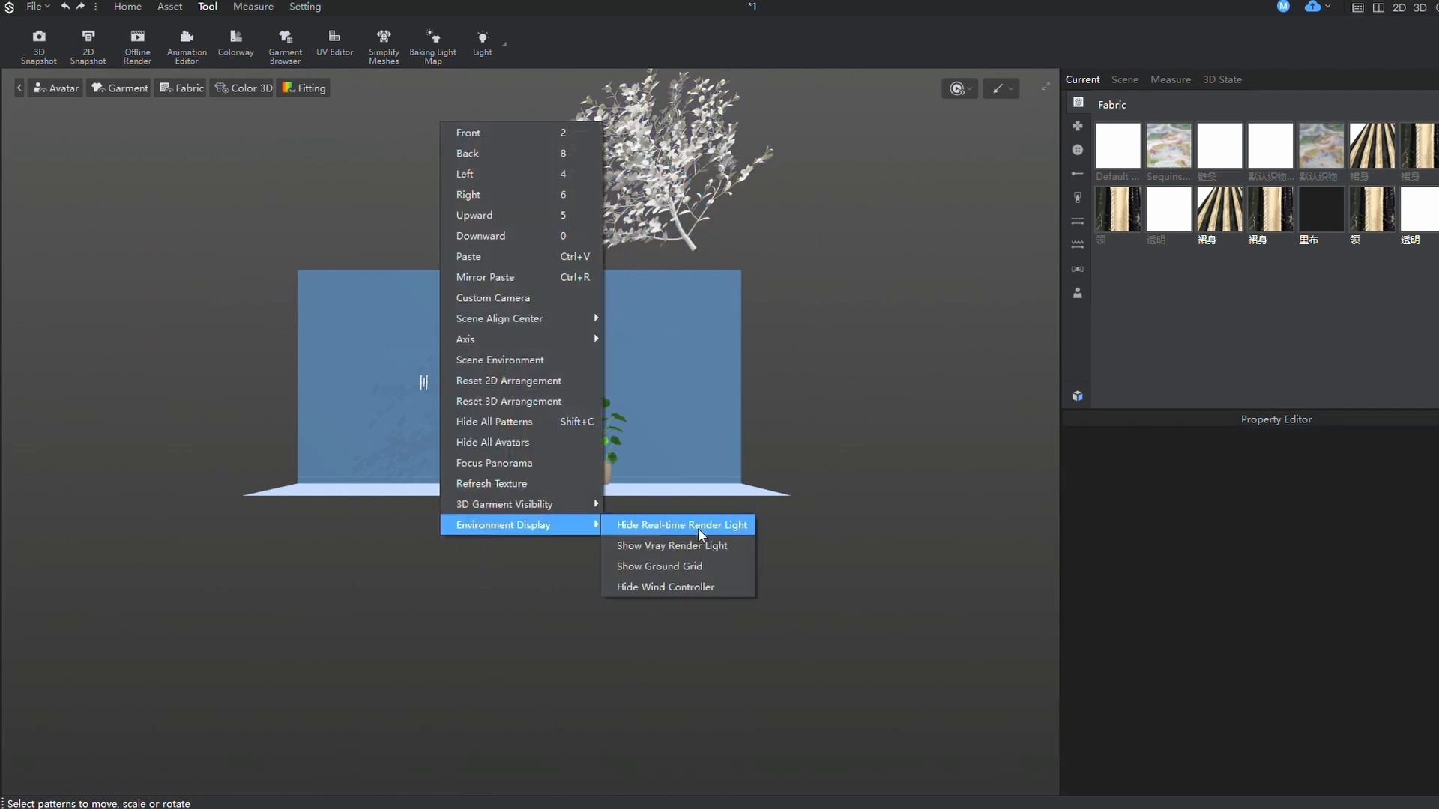
left_click(698, 525)
scroll(506, 394, "up", 3)
left_click_drag(386, 408, 880, 425)
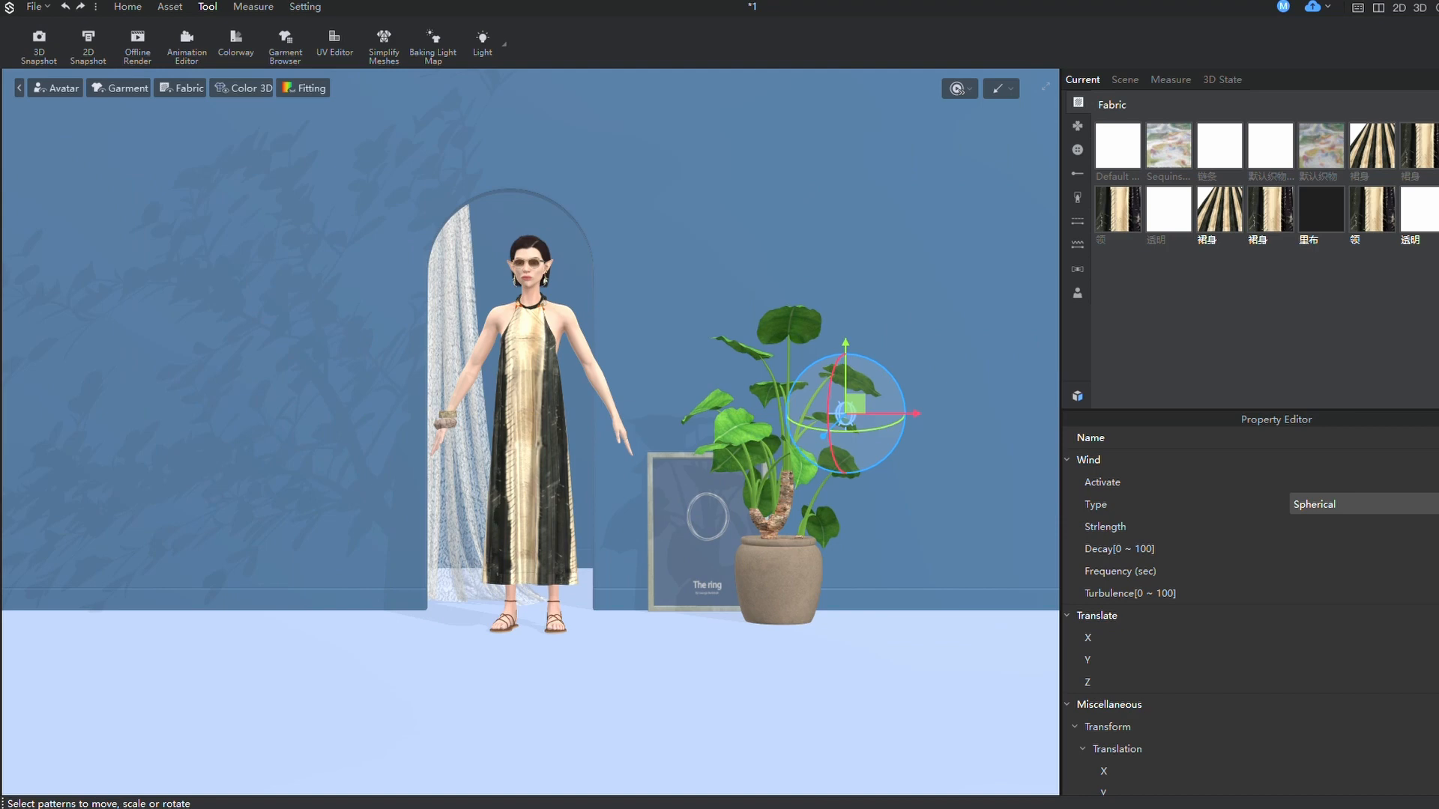
scroll(631, 484, "up", 1)
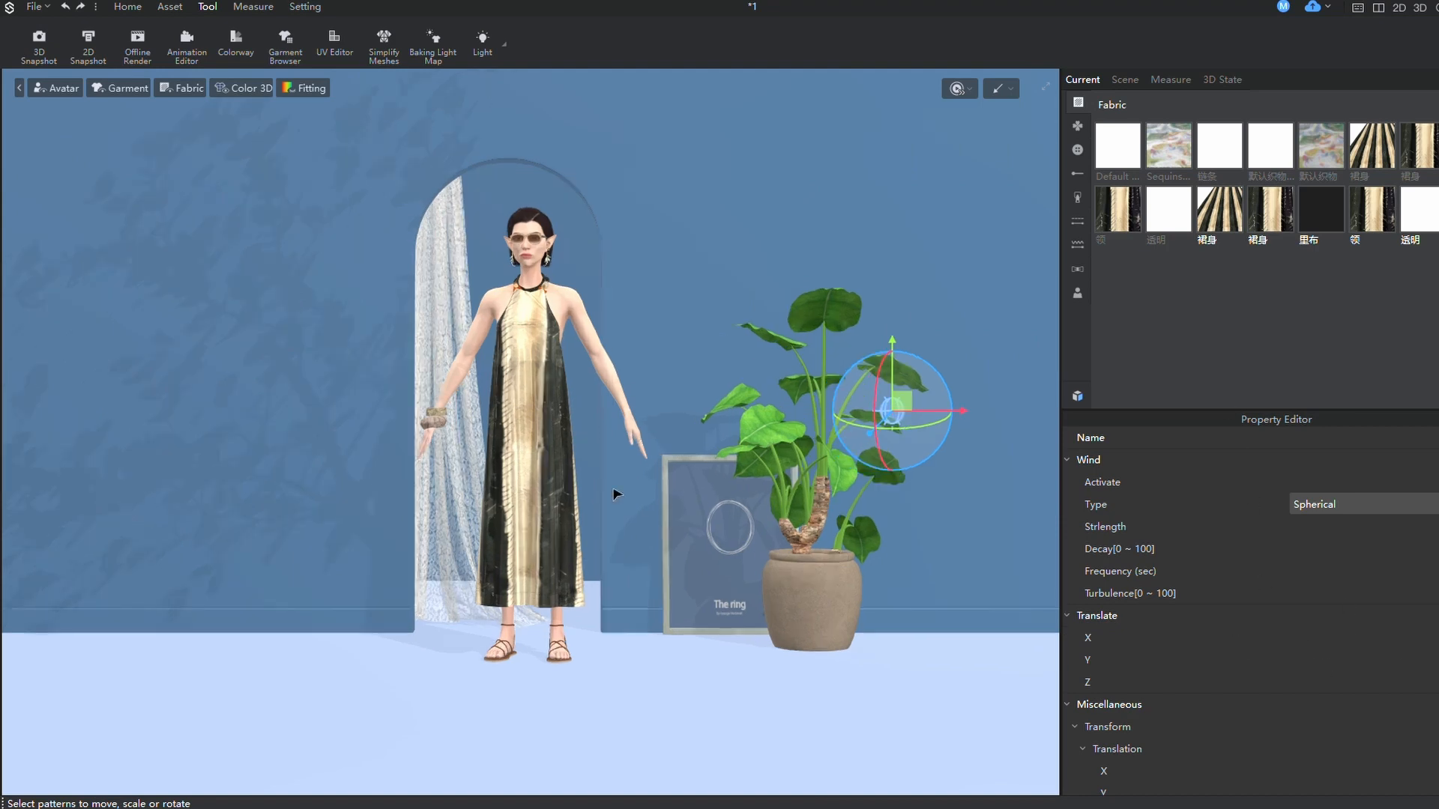
- Record the cloth simulation over the dance motion in the Animation Editor, then play it back and rewind
key("ctrl+shift+a")
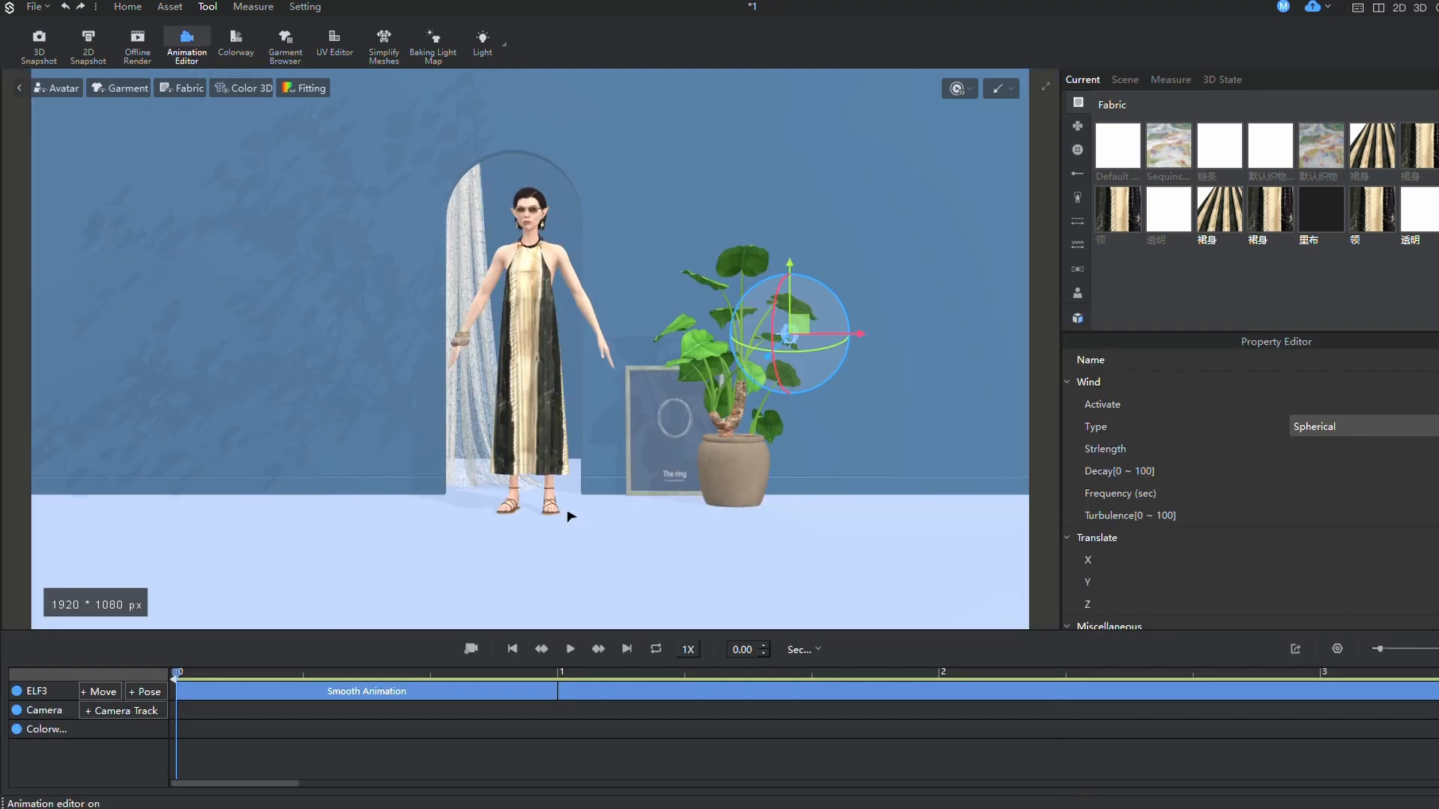
left_click(34, 7)
left_click(529, 381)
left_click(472, 650)
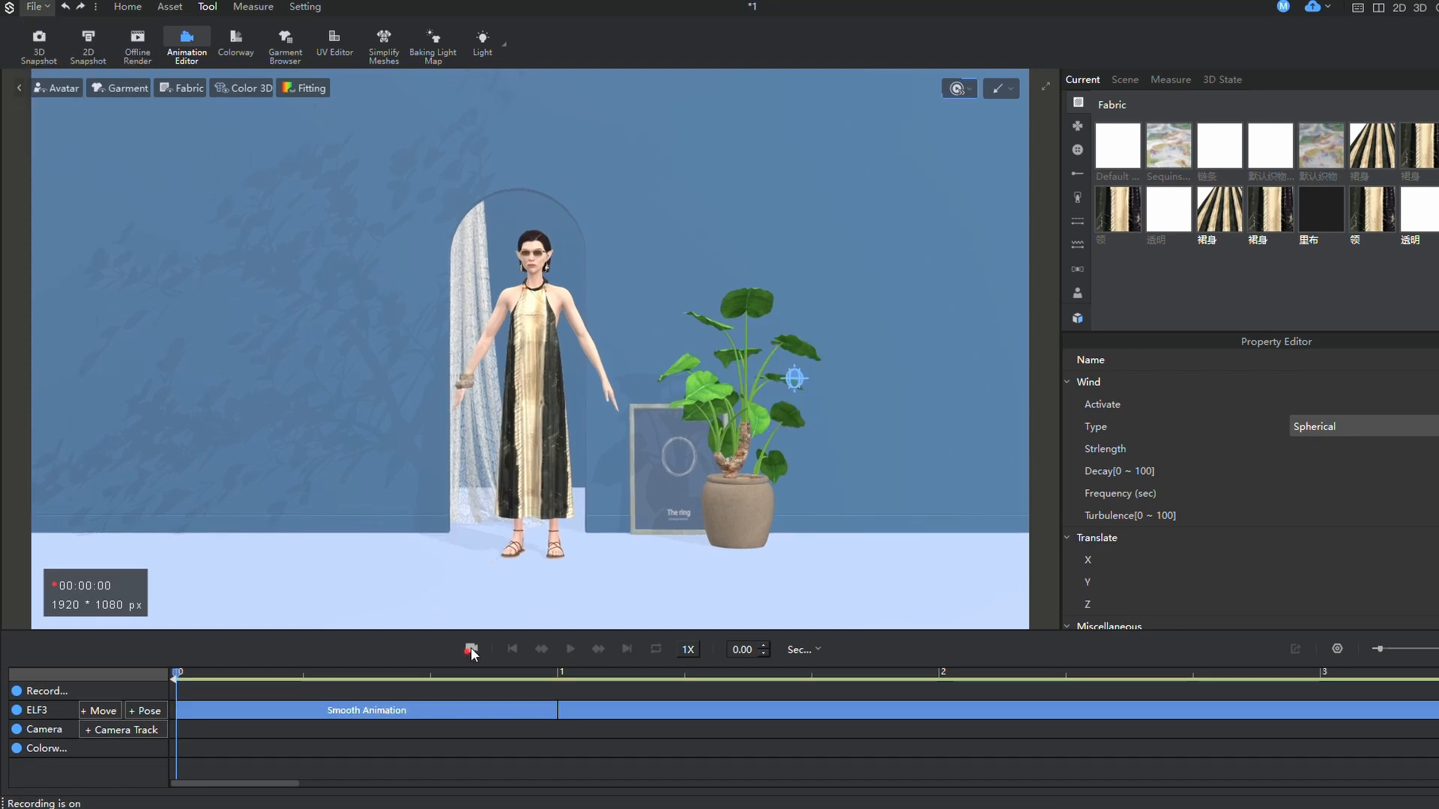
left_click(710, 31)
left_click(572, 650)
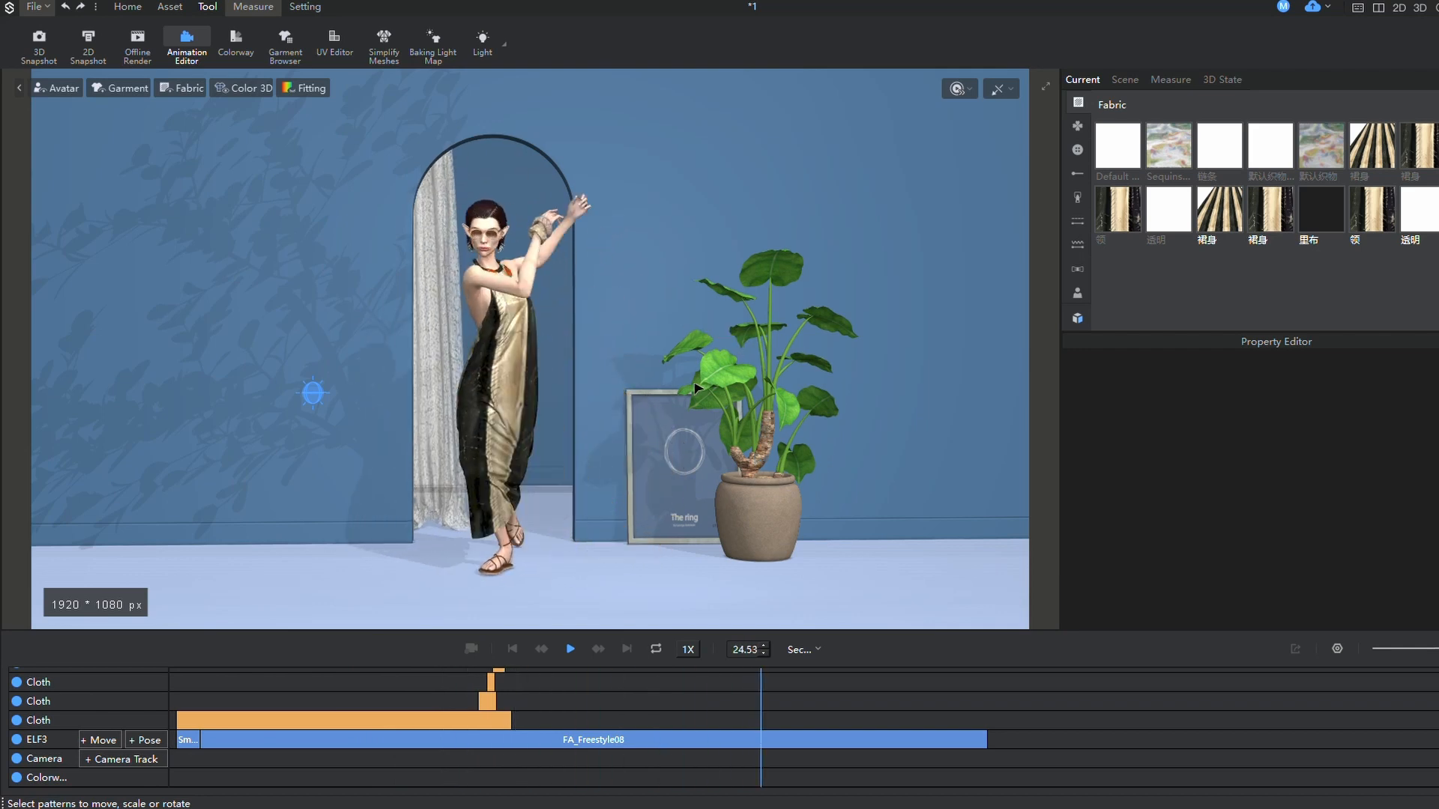
left_click(571, 650)
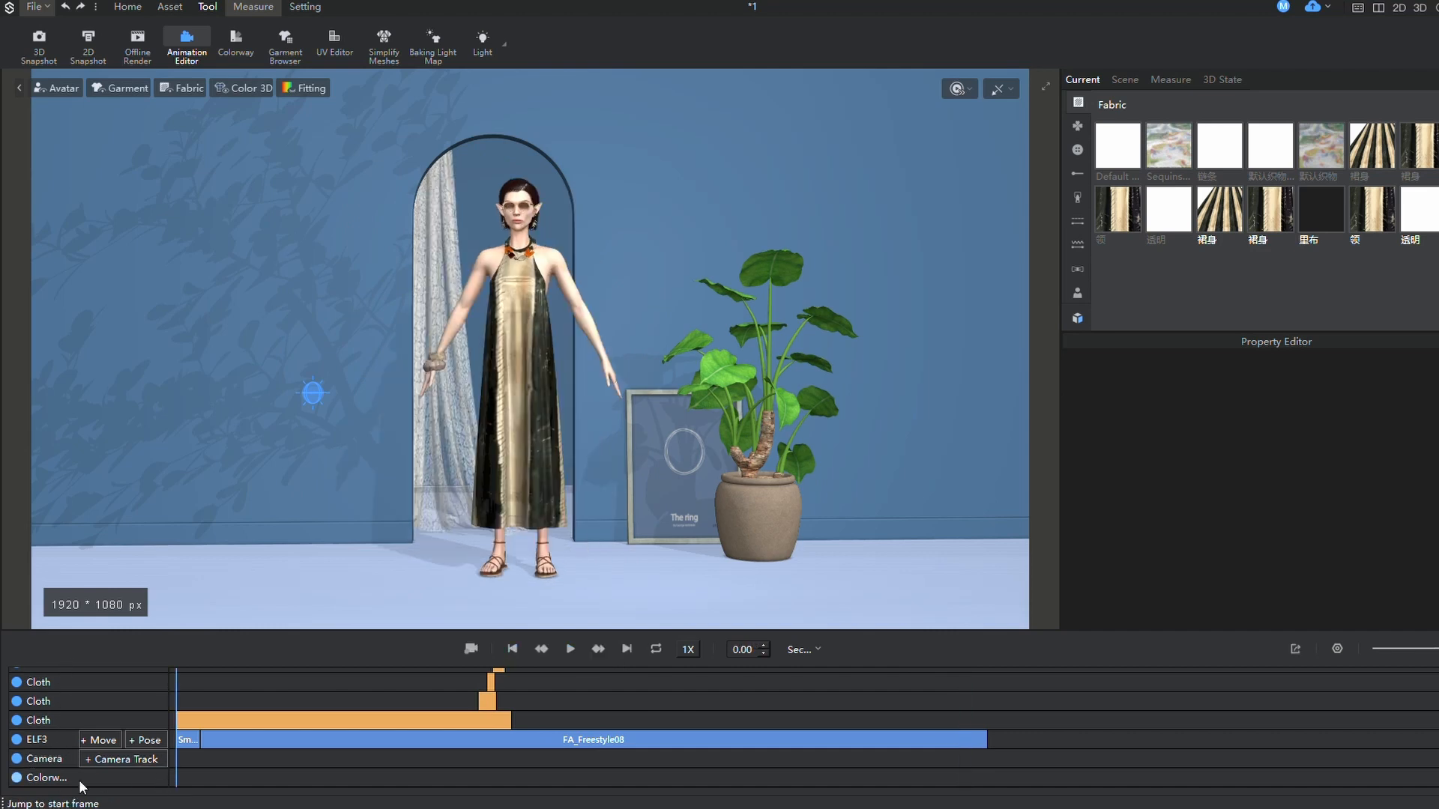
- Load a preset camera track via + Camera Track and preview the animation with it
left_click(145, 740)
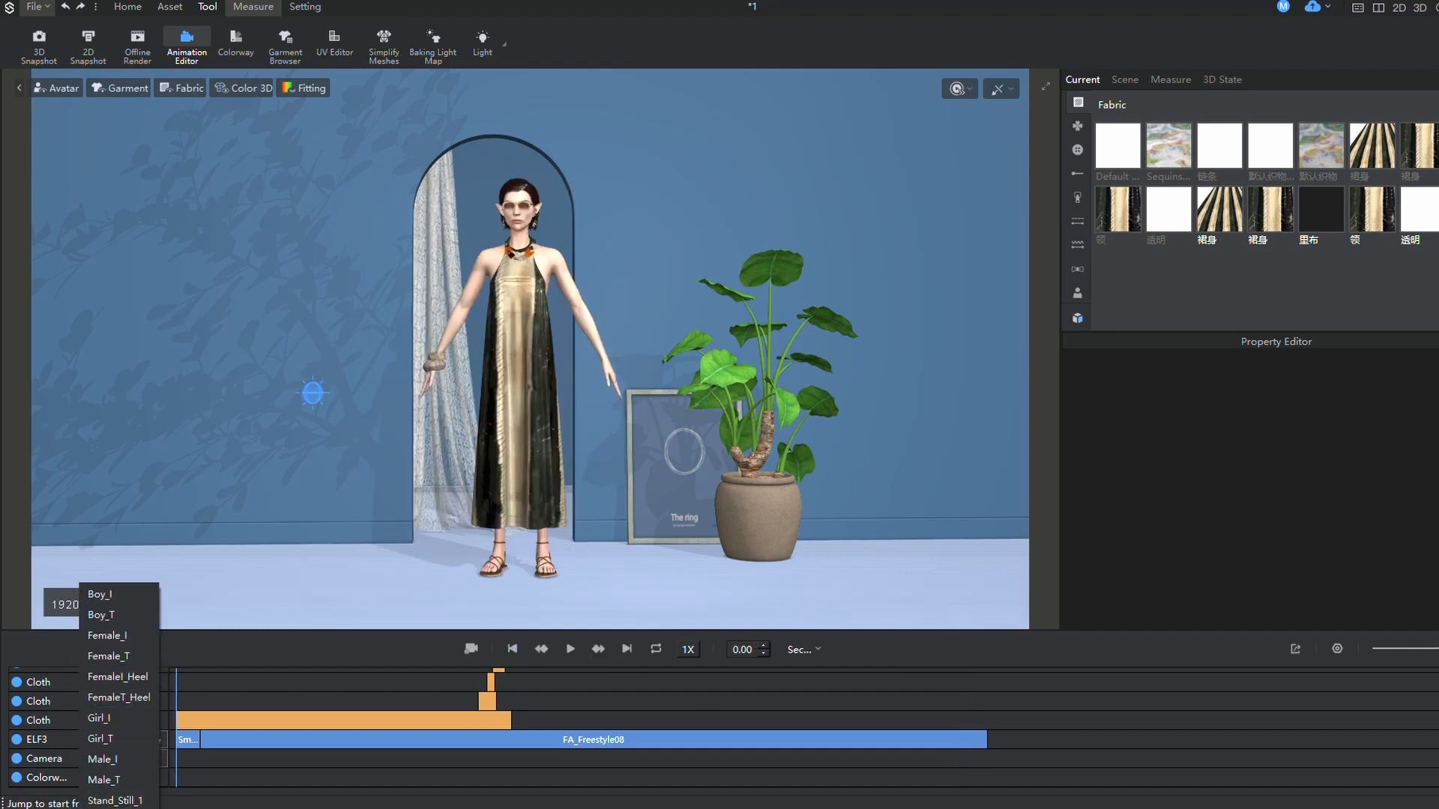
left_click(121, 643)
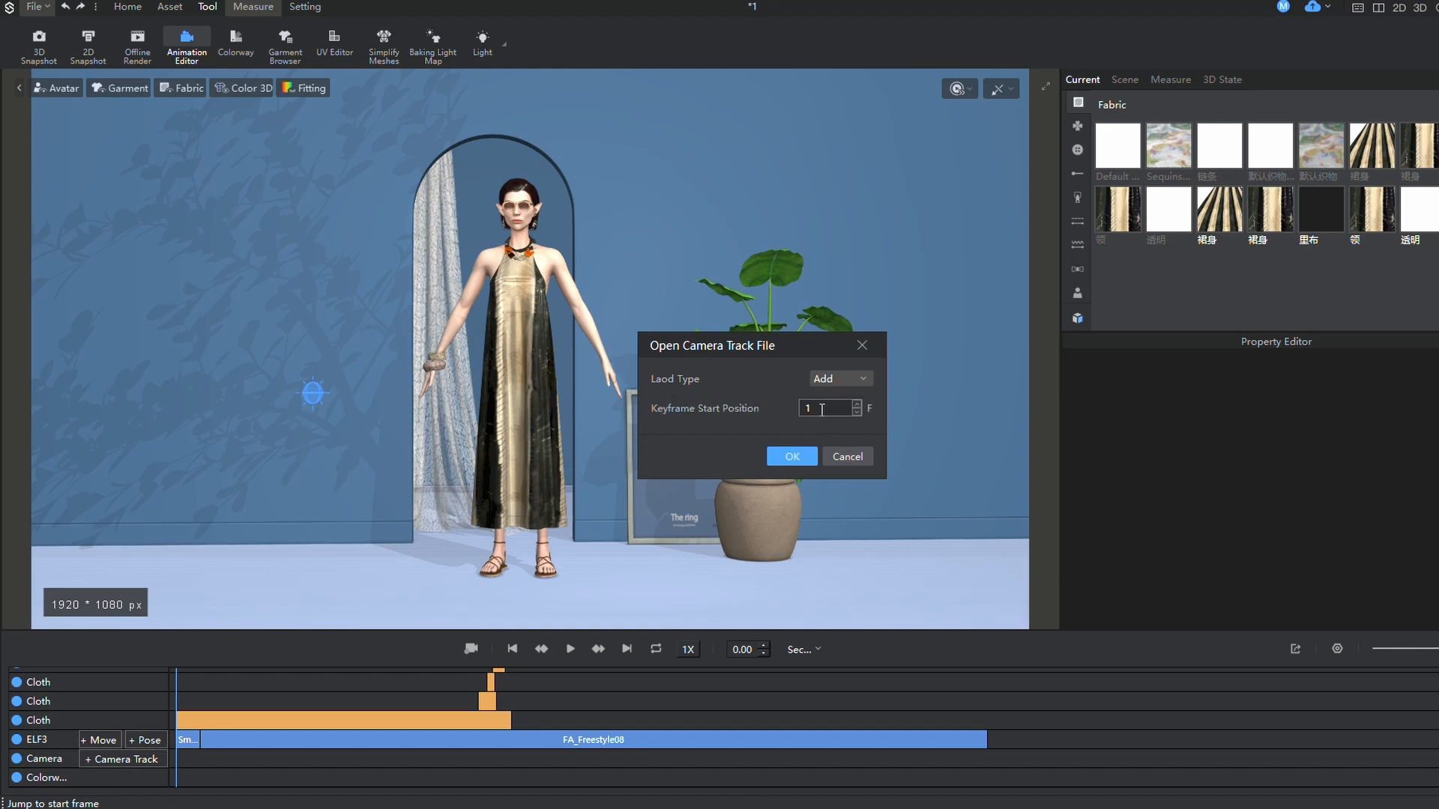
left_click(792, 456)
left_click(571, 650)
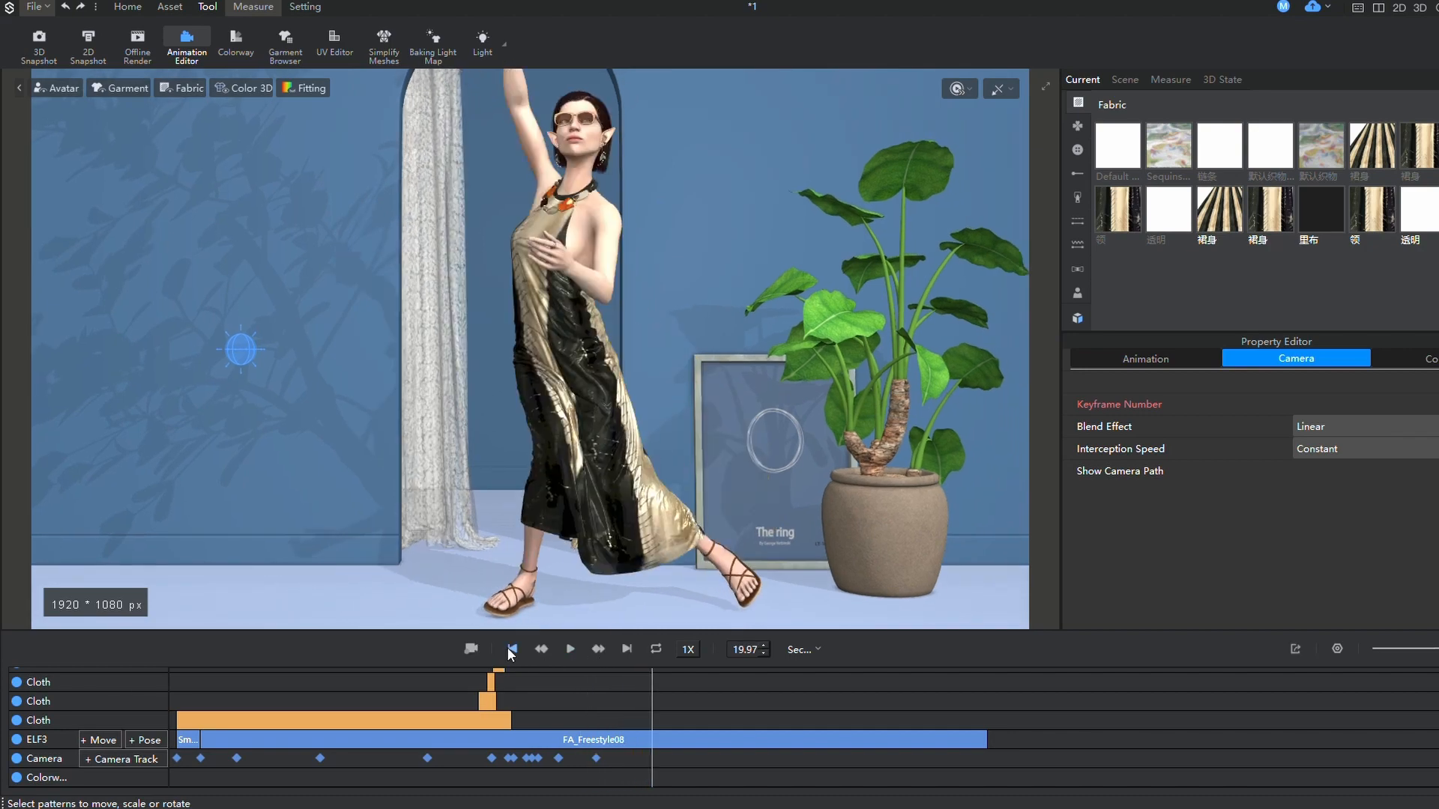
- Delete the preset camera keyframes and add a custom camera keyframe at 0 s
left_click(507, 646)
right_click(627, 756)
left_click(663, 789)
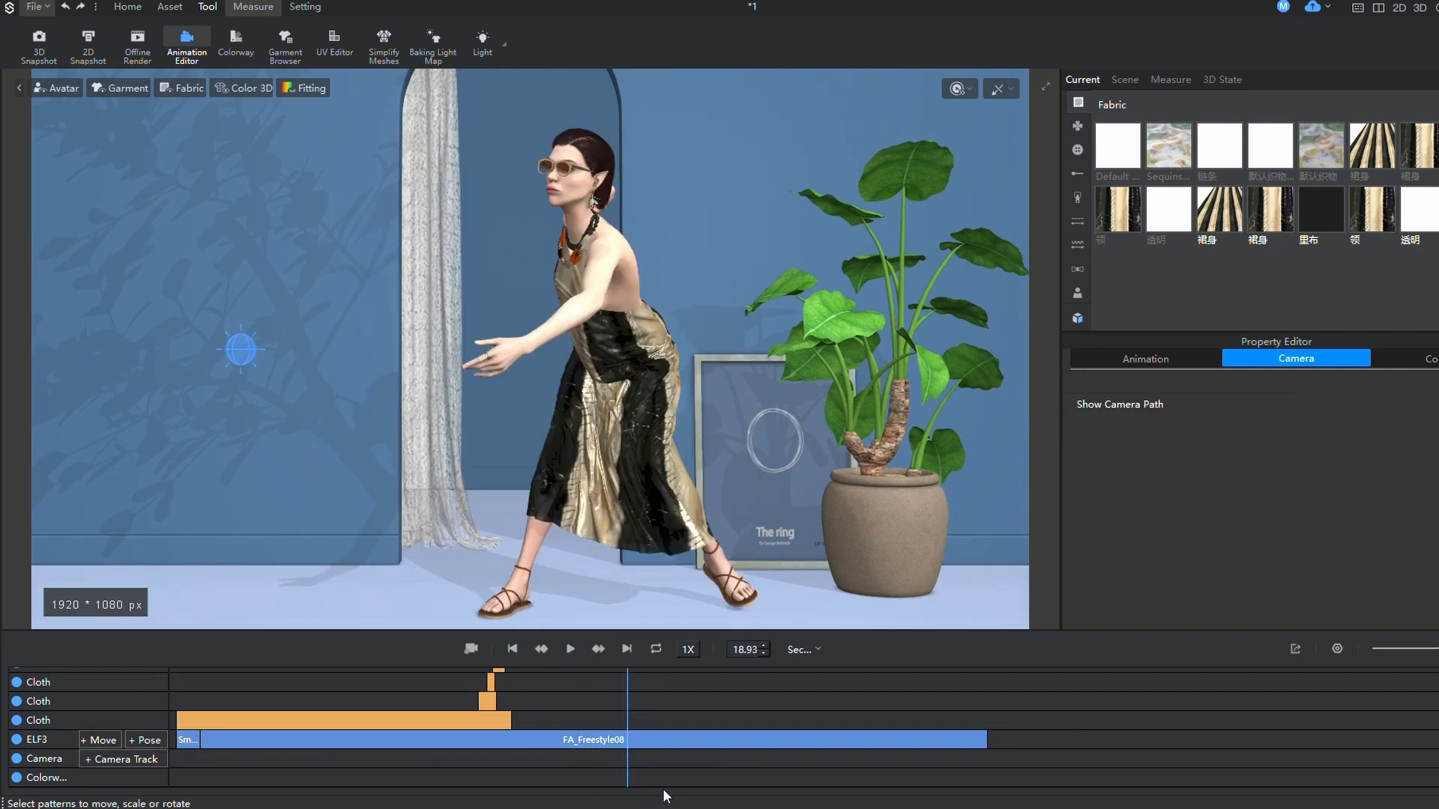
left_click(513, 649)
scroll(616, 387, "down", 5)
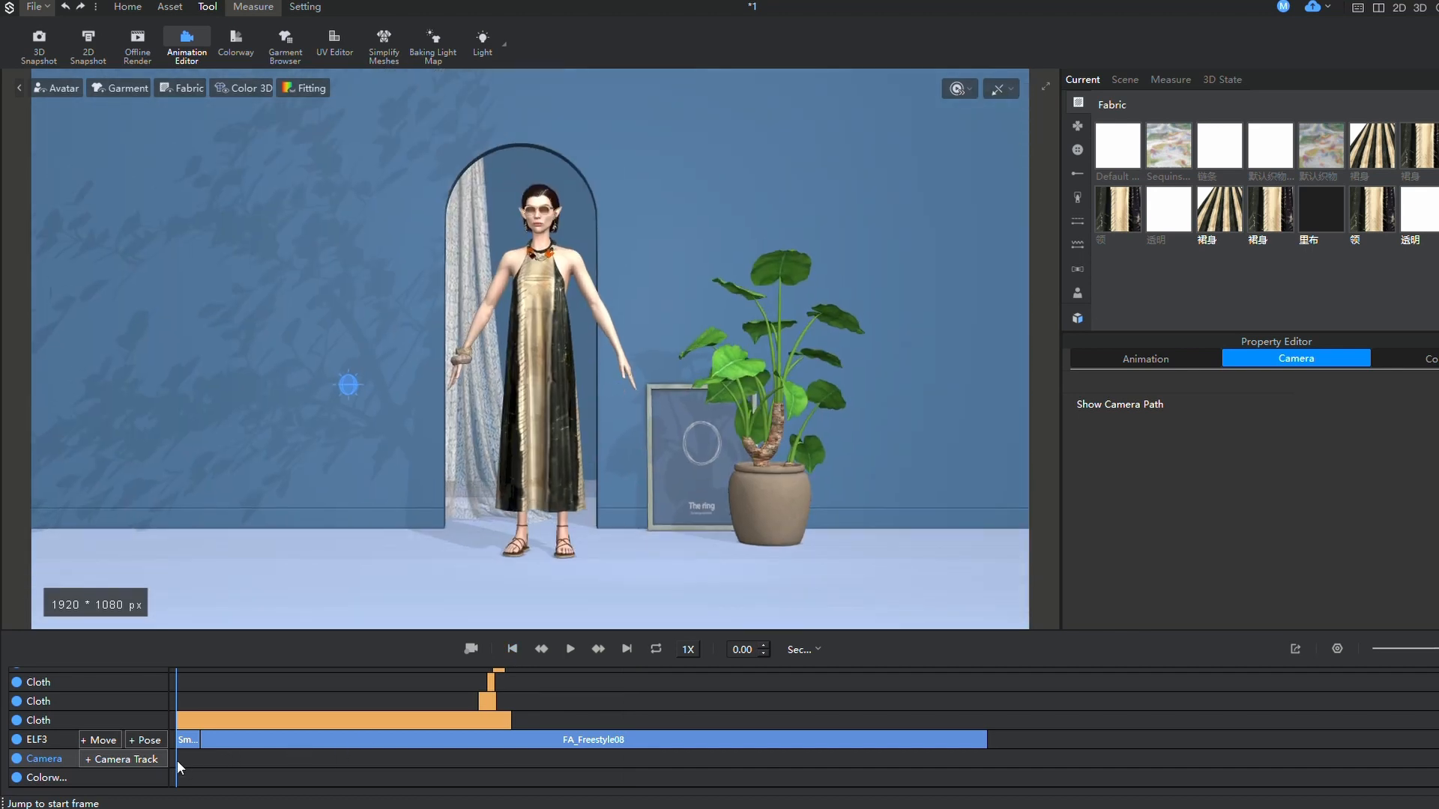
left_click(179, 757)
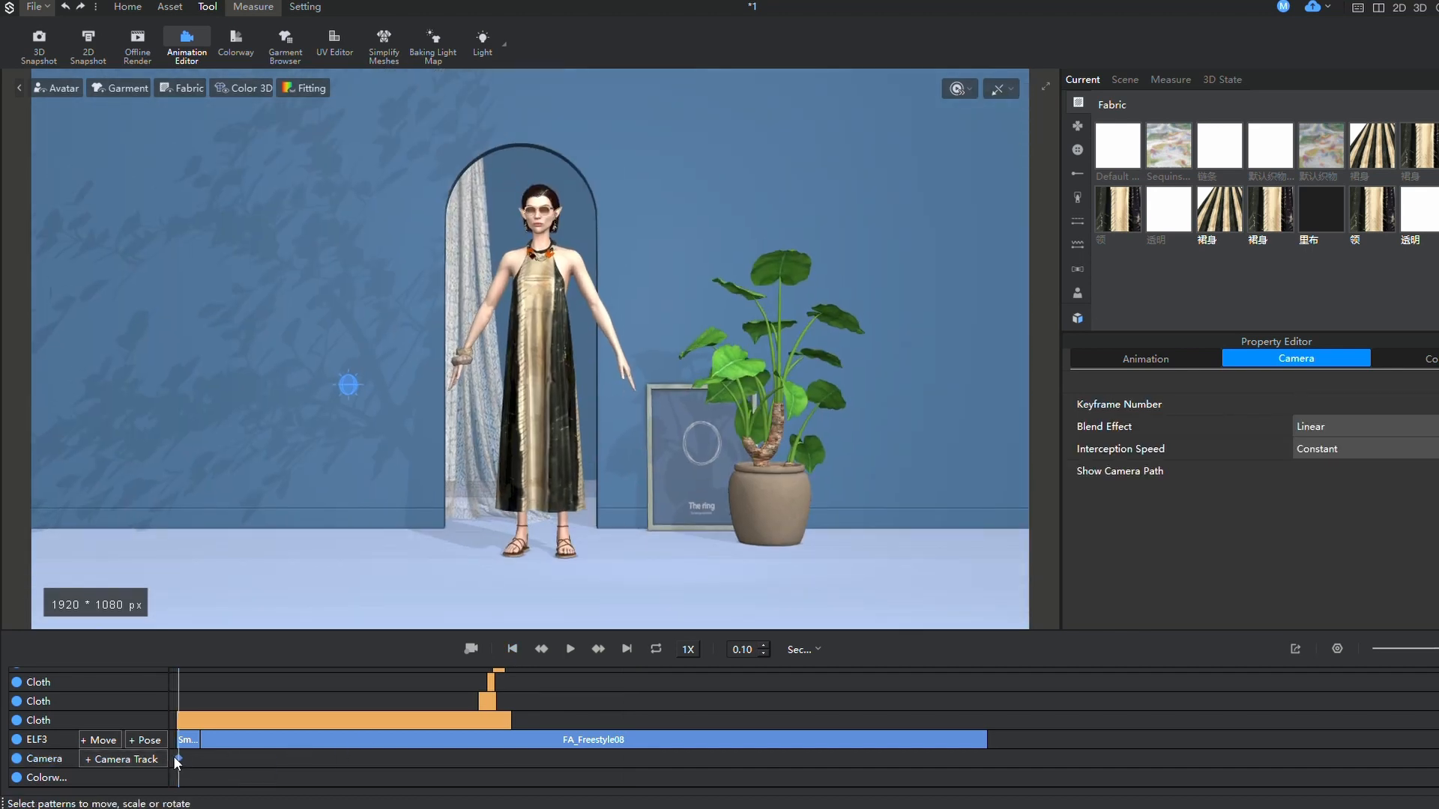
left_click(571, 649)
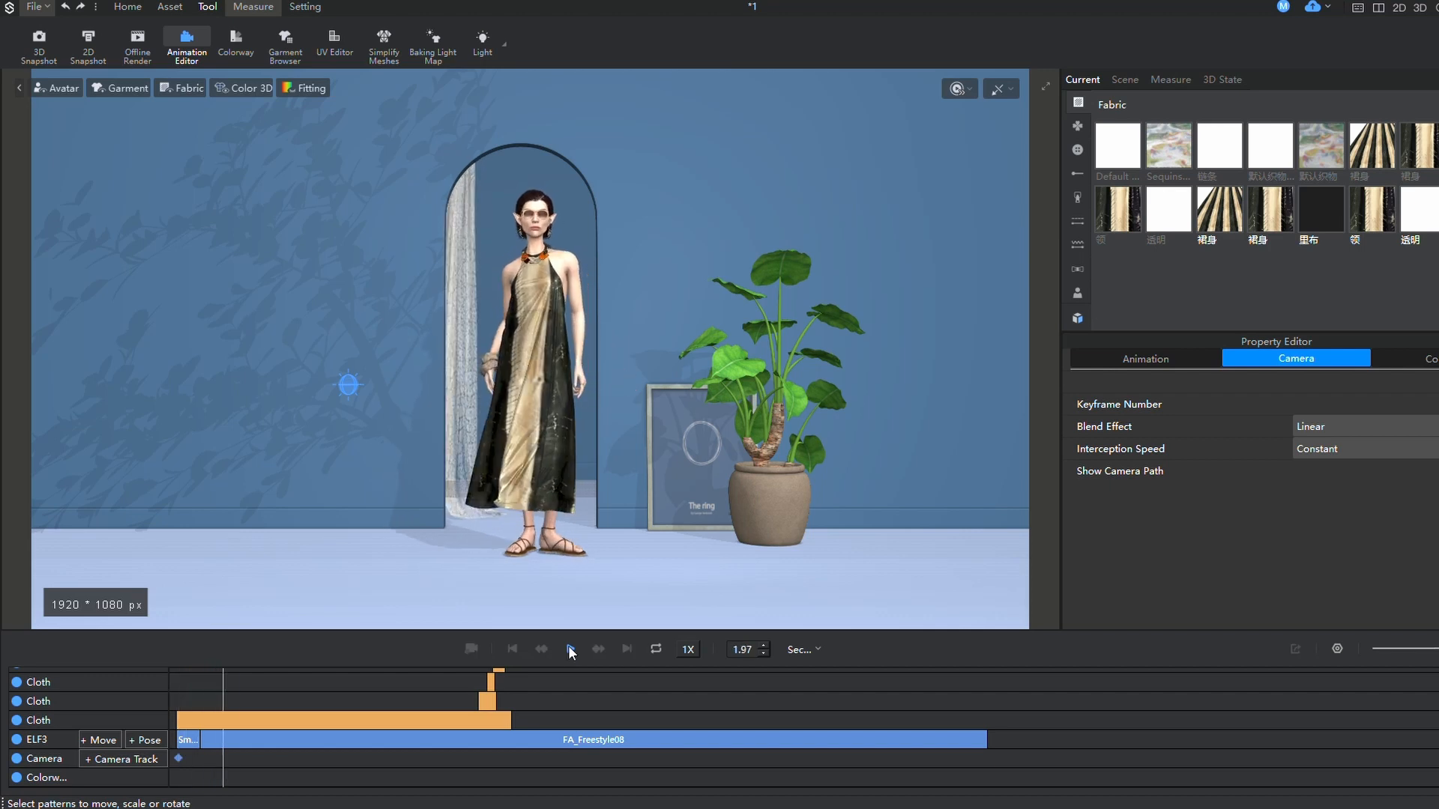
left_click(570, 649)
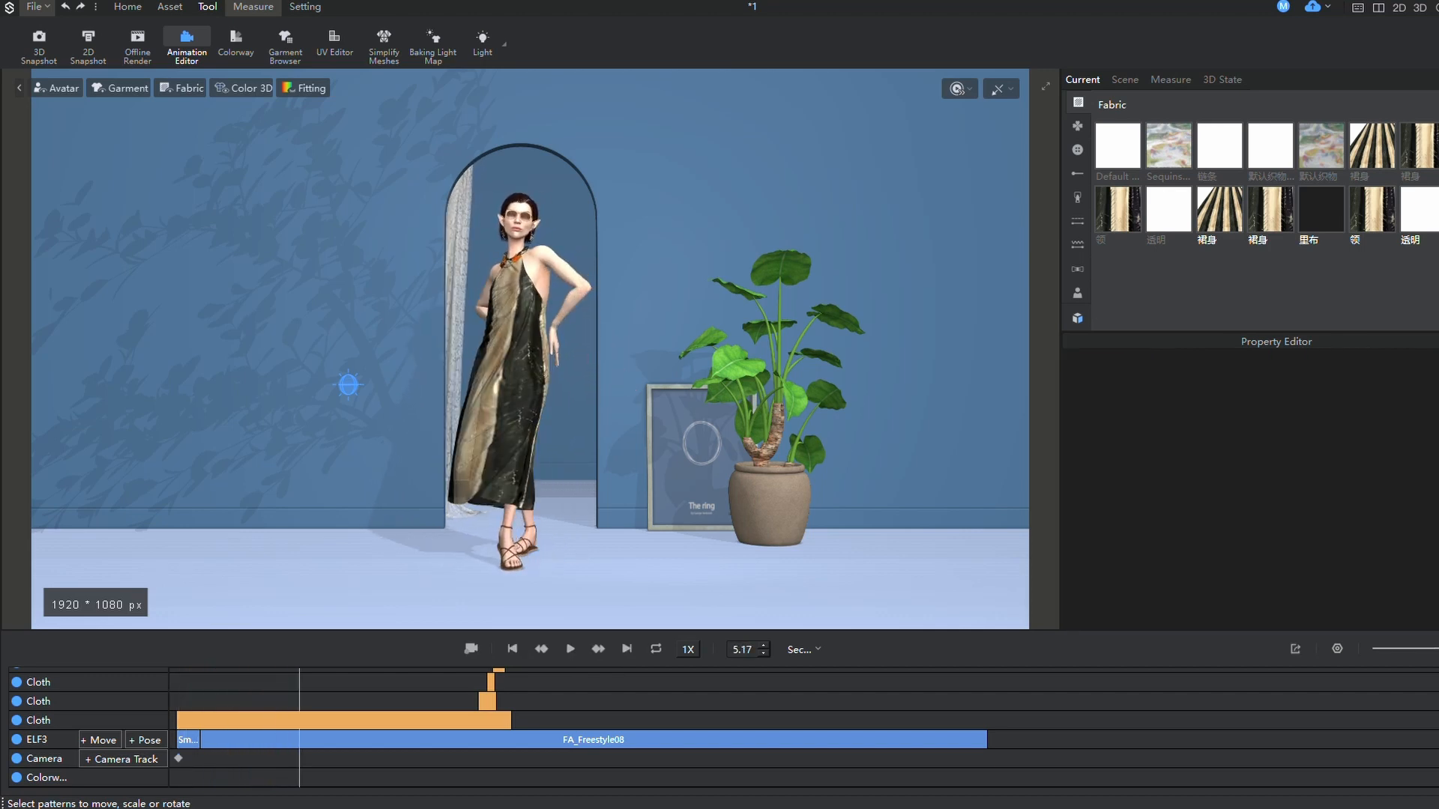
- Frame the avatar at 3 s and add a camera keyframe there
left_click_drag(289, 671, 249, 675)
scroll(522, 535, "up", 2)
scroll(527, 507, "up", 2)
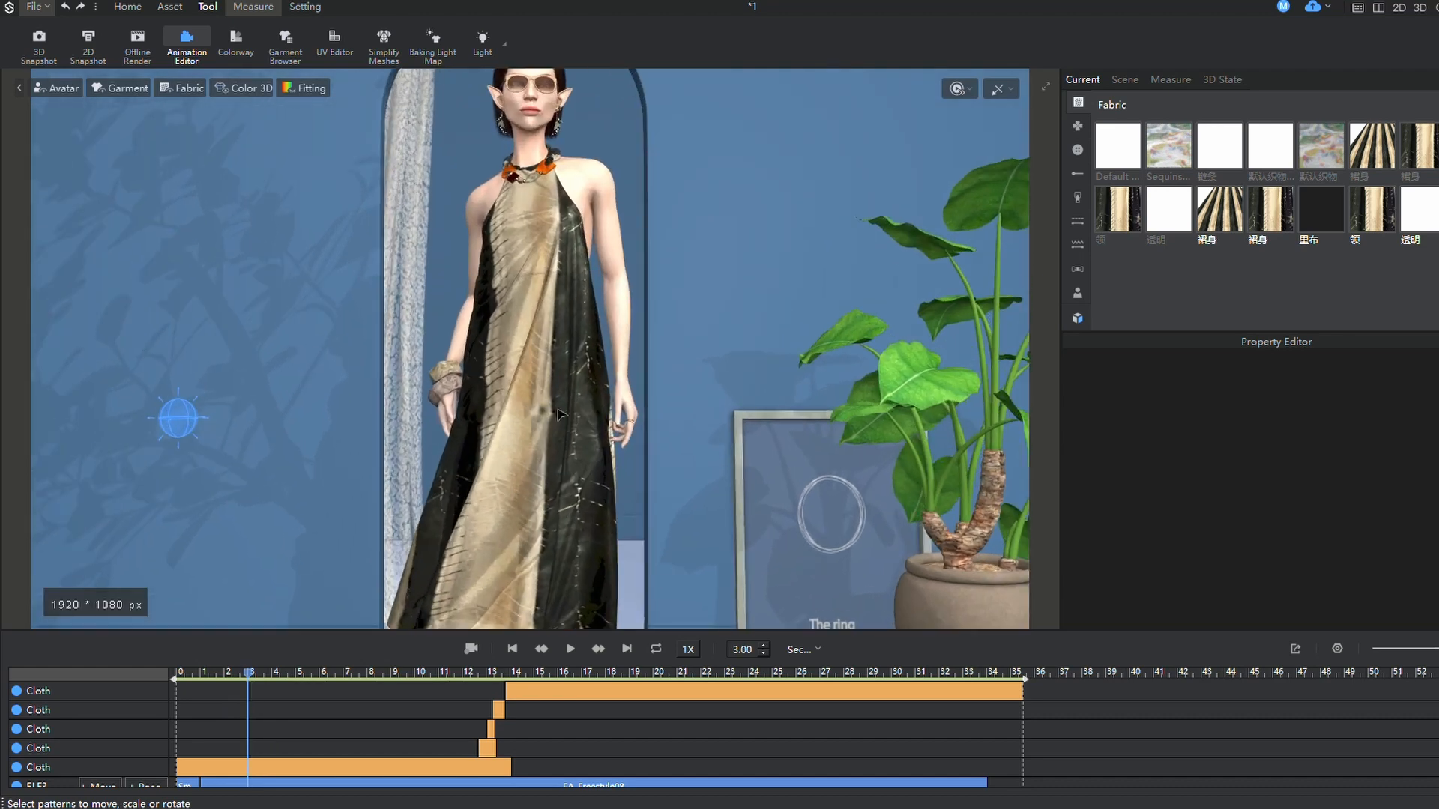
scroll(532, 473, "up", 2)
scroll(537, 439, "up", 2)
middle_click_drag(540, 415, 571, 394)
scroll(1009, 747, "down", 2)
scroll(1076, 703, "up", 2)
scroll(1075, 703, "up", 2)
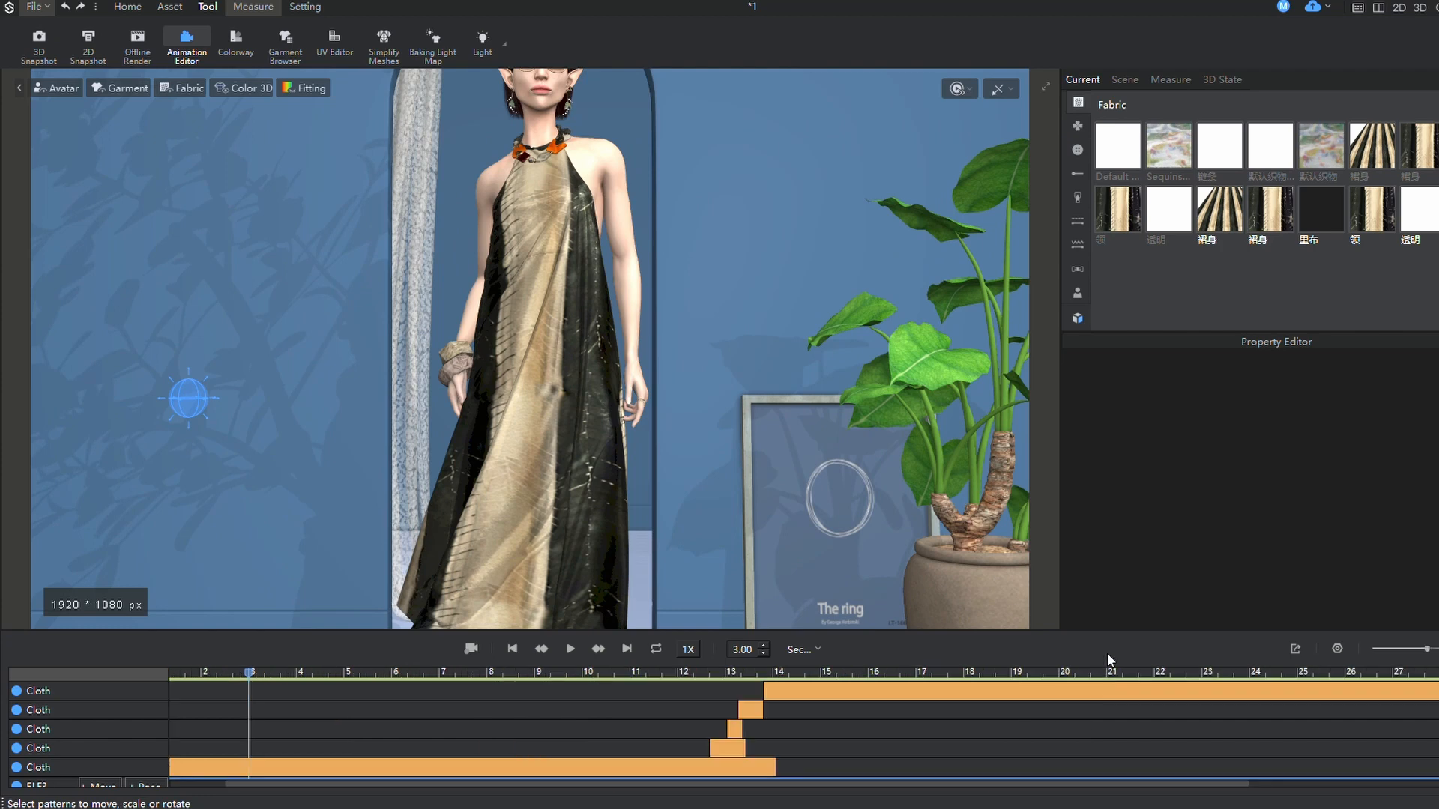
left_click_drag(1110, 632, 1129, 477)
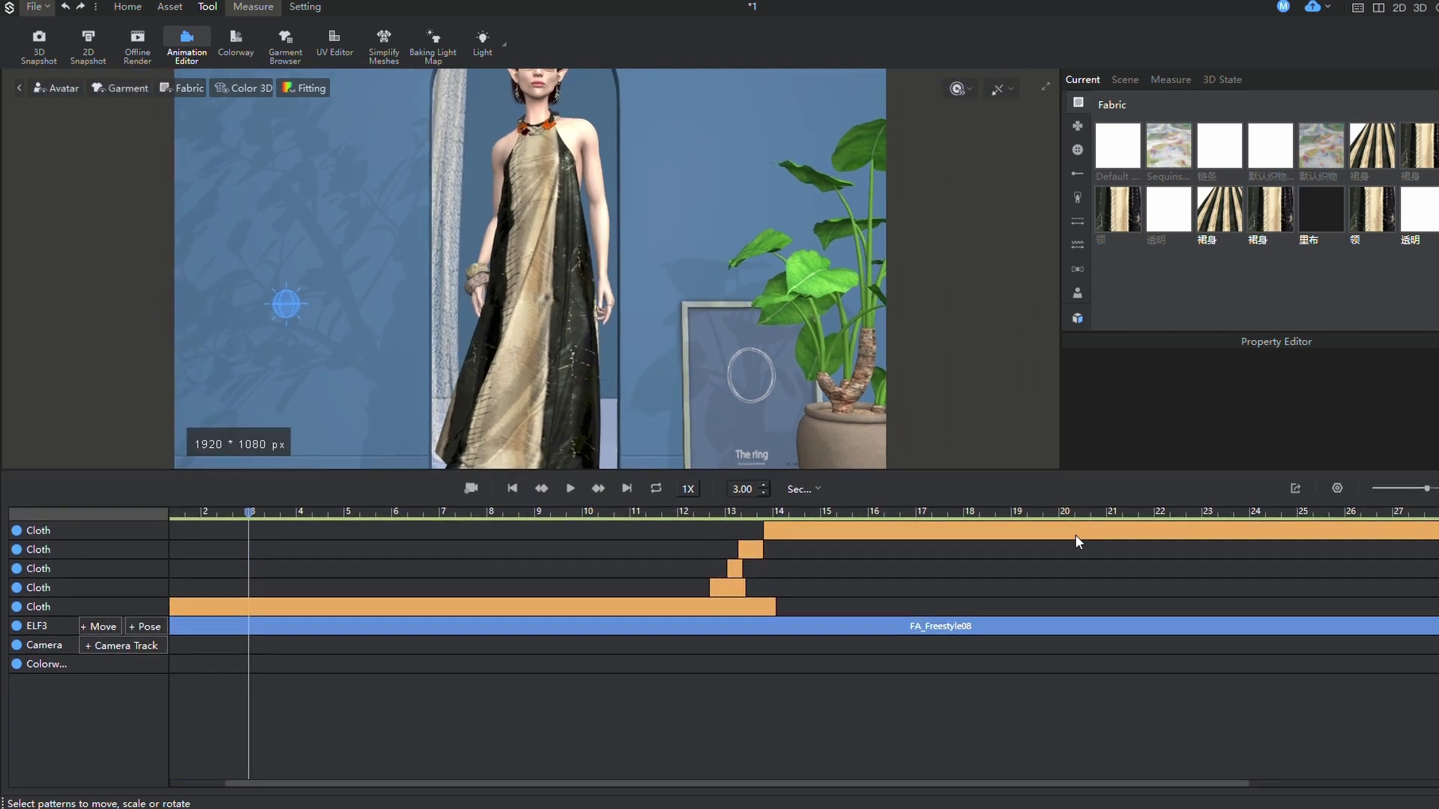
right_click(320, 644)
left_click(372, 654)
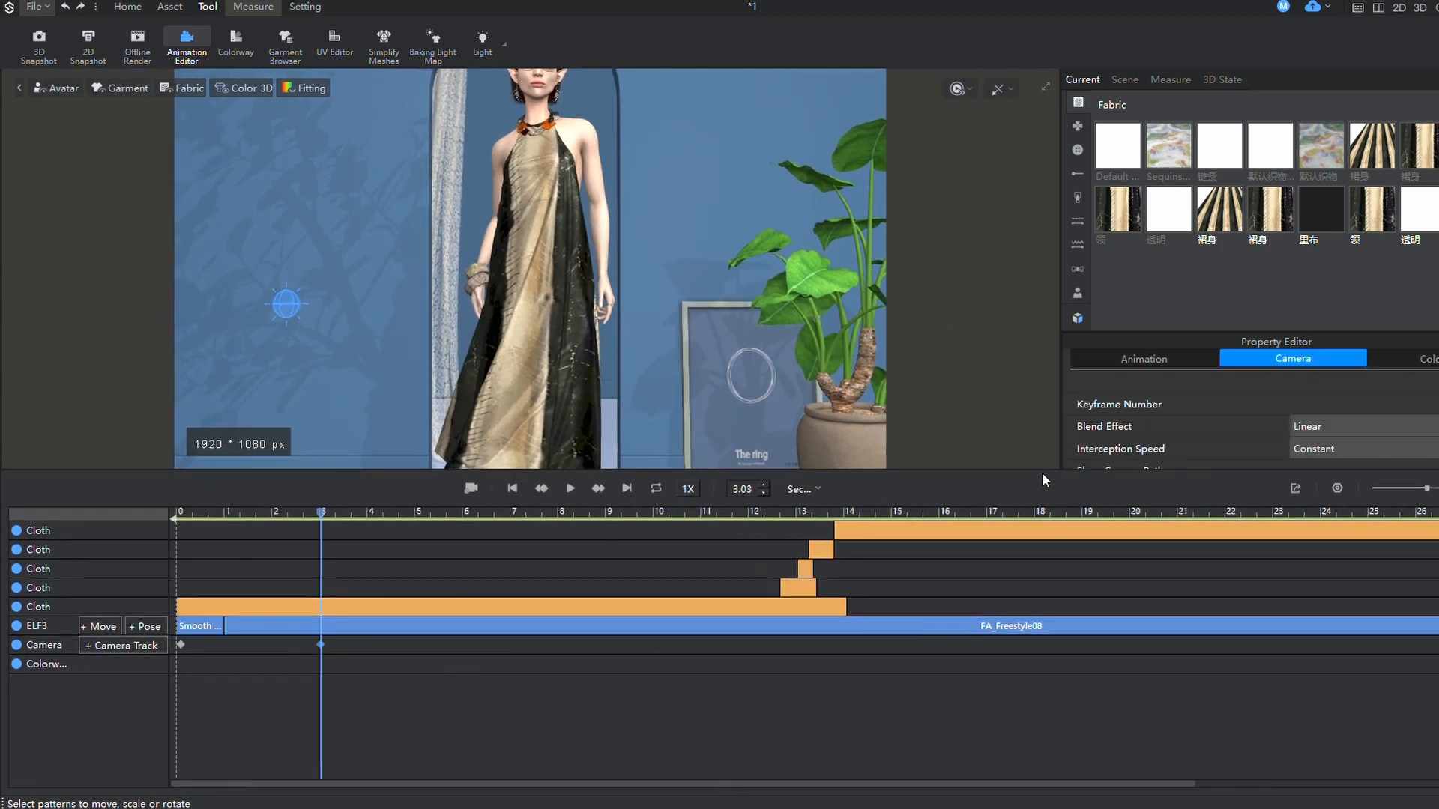
- Add camera keyframes at 6.4 s and, from a lower orbit angle, at 11.63 s
left_click_drag(1038, 471, 1034, 559)
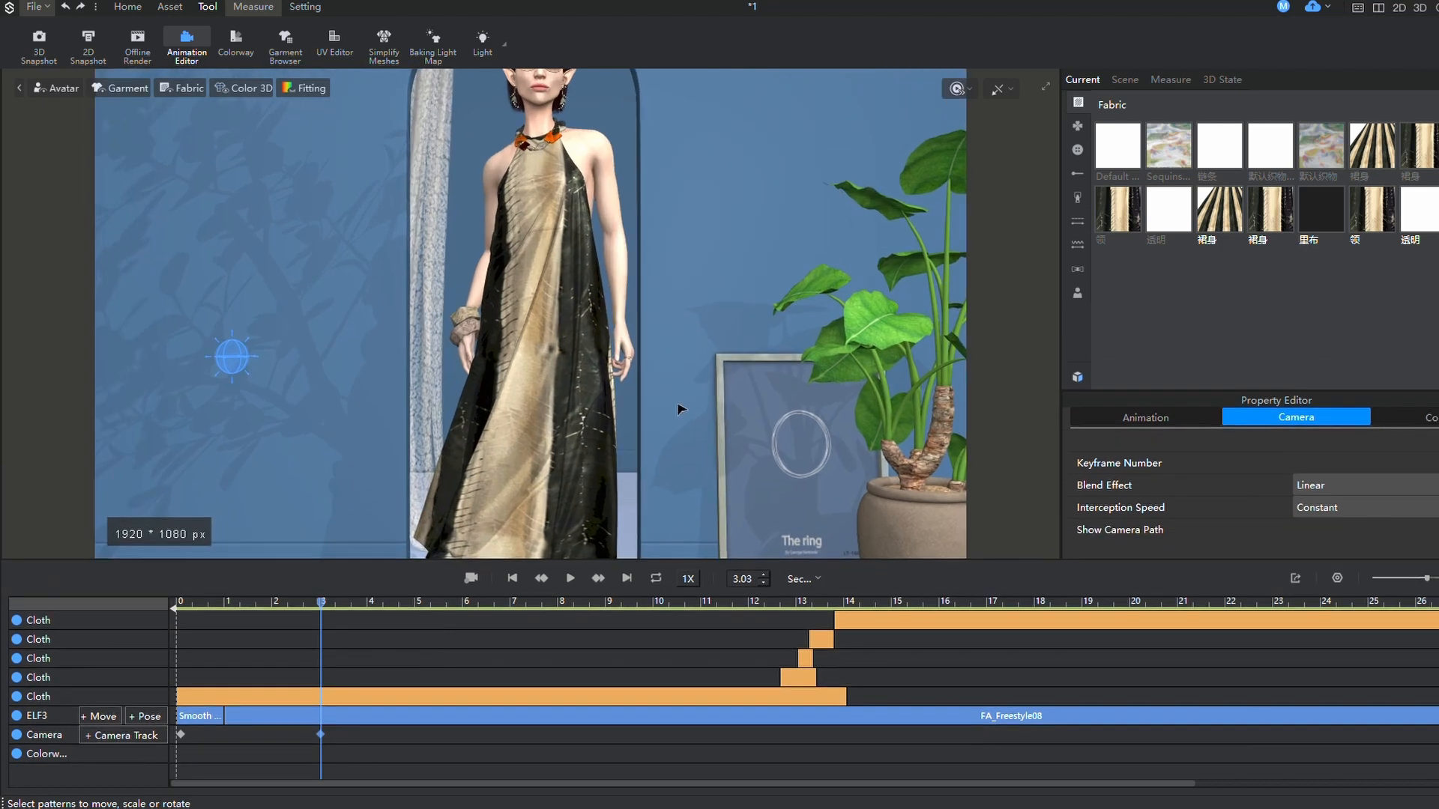
left_click(571, 578)
scroll(586, 404, "up", 2)
scroll(597, 440, "up", 2)
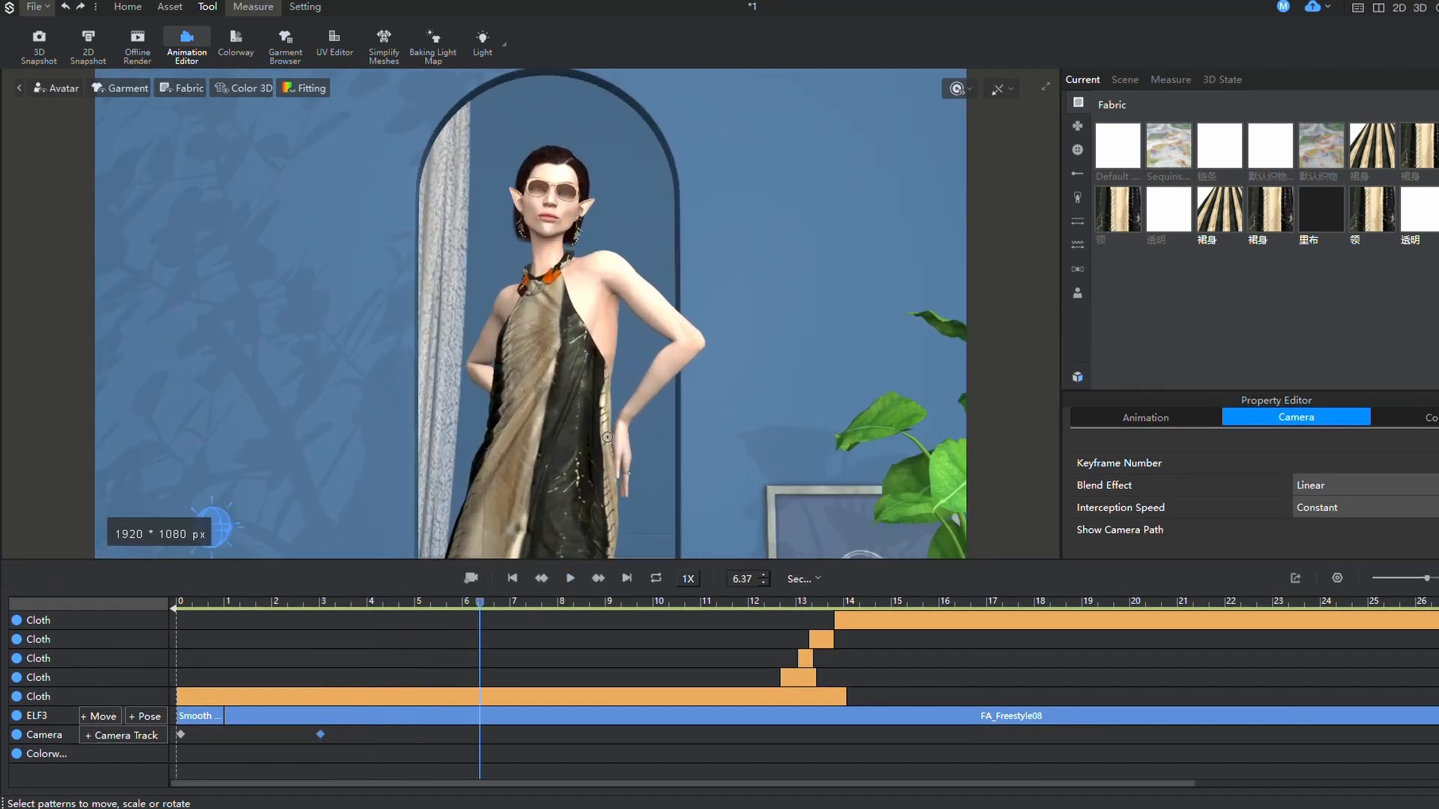
scroll(608, 405, "up", 2)
scroll(631, 371, "up", 1)
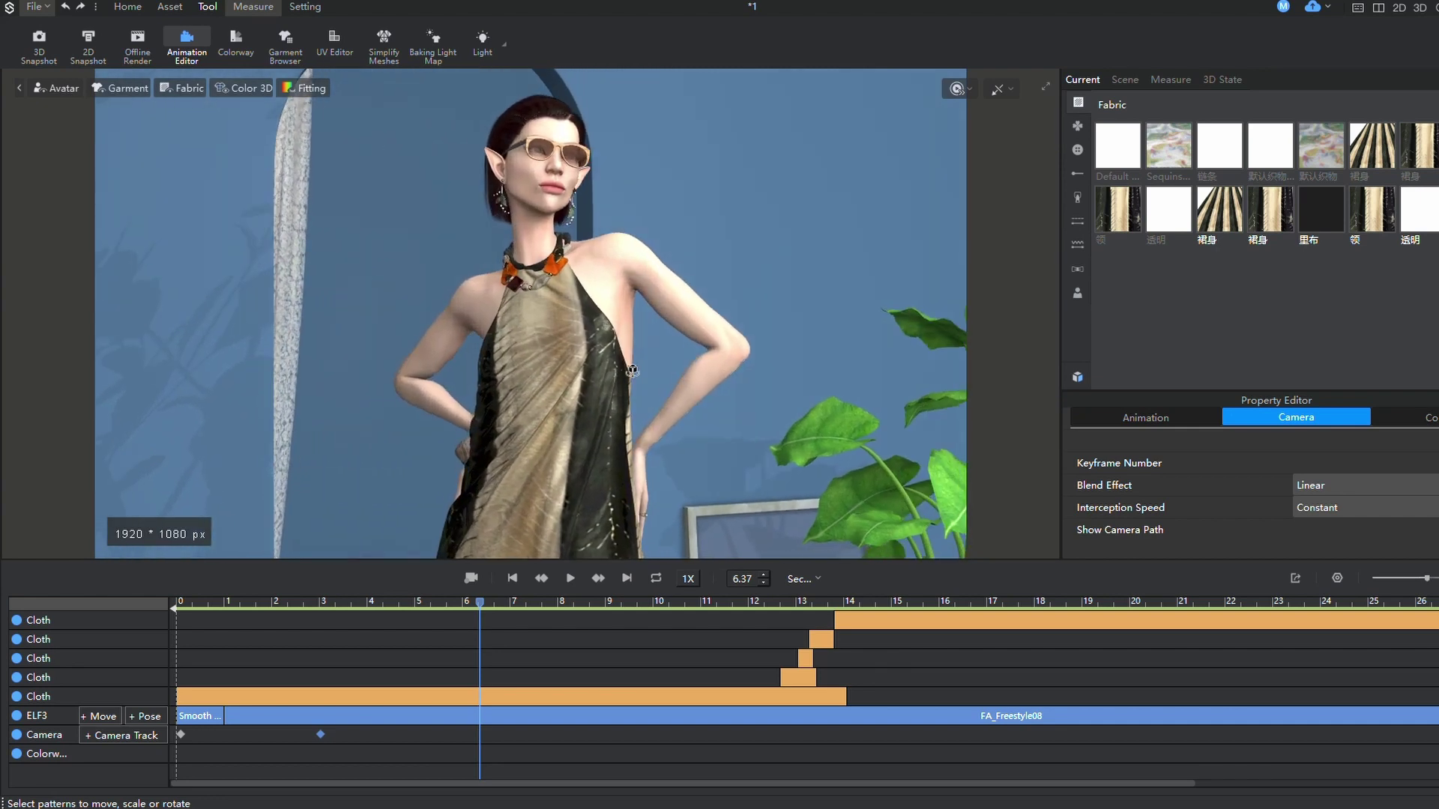
scroll(571, 355, "up", 1)
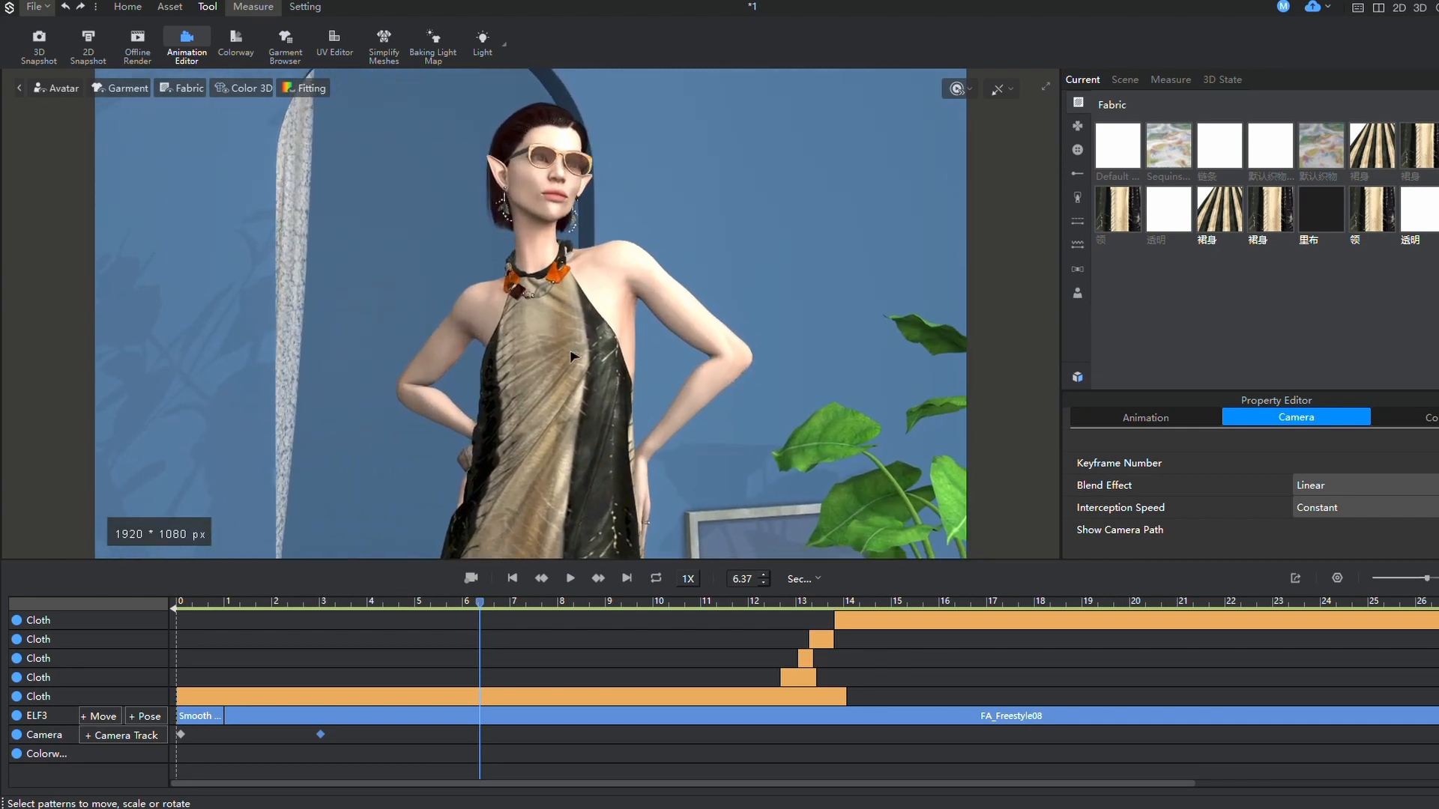
right_click(480, 731)
left_click(514, 743)
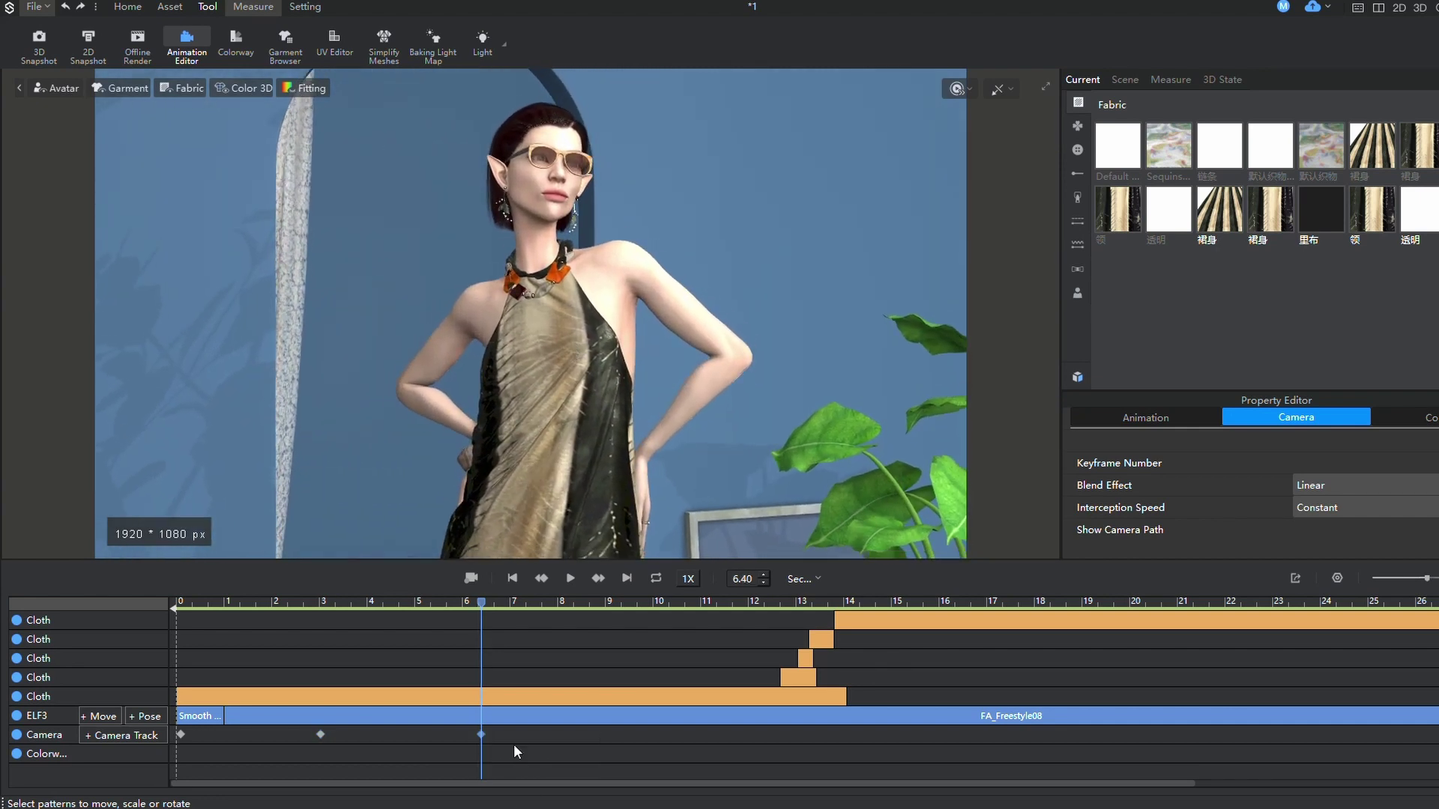
left_click(570, 579)
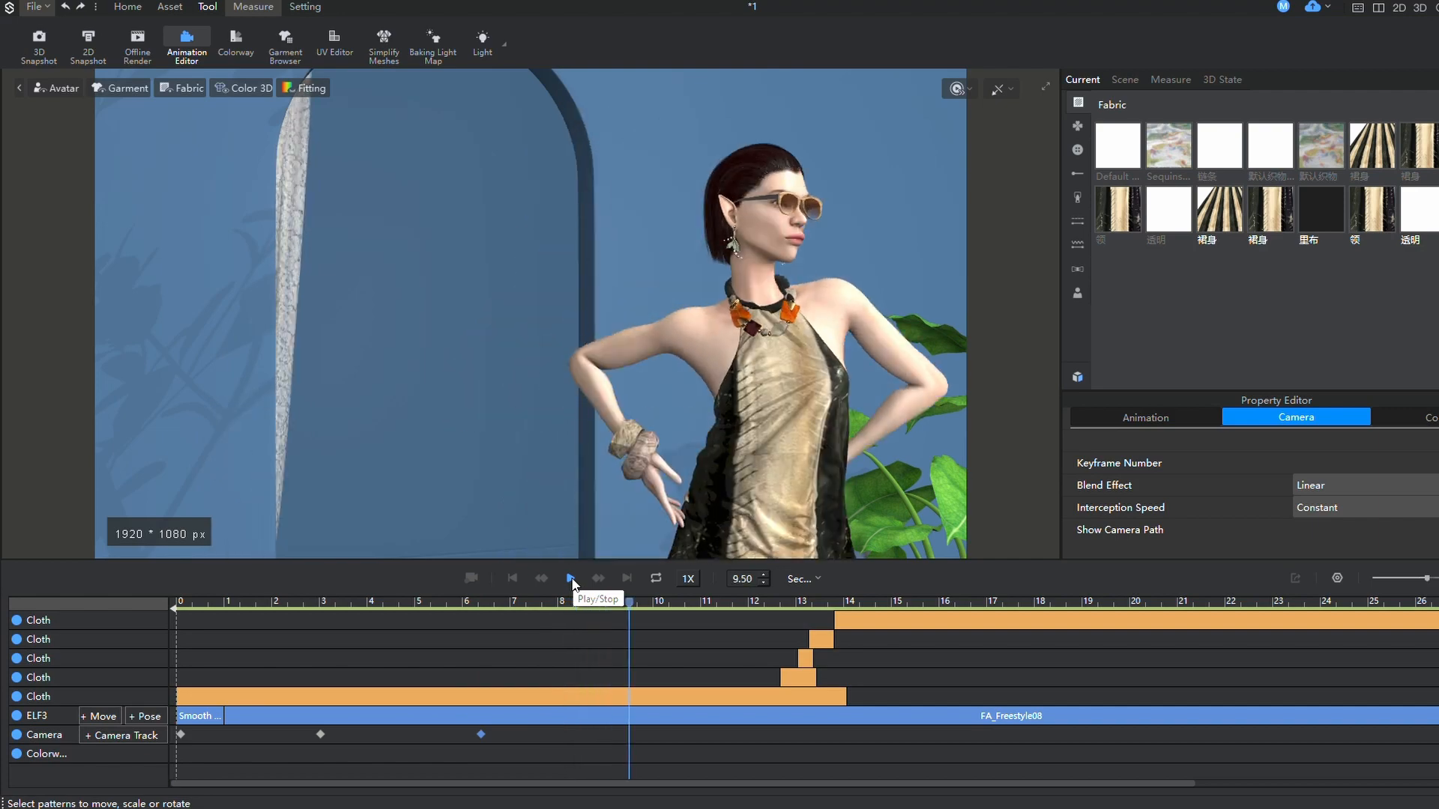
left_click(573, 582)
scroll(664, 446, "up", 1)
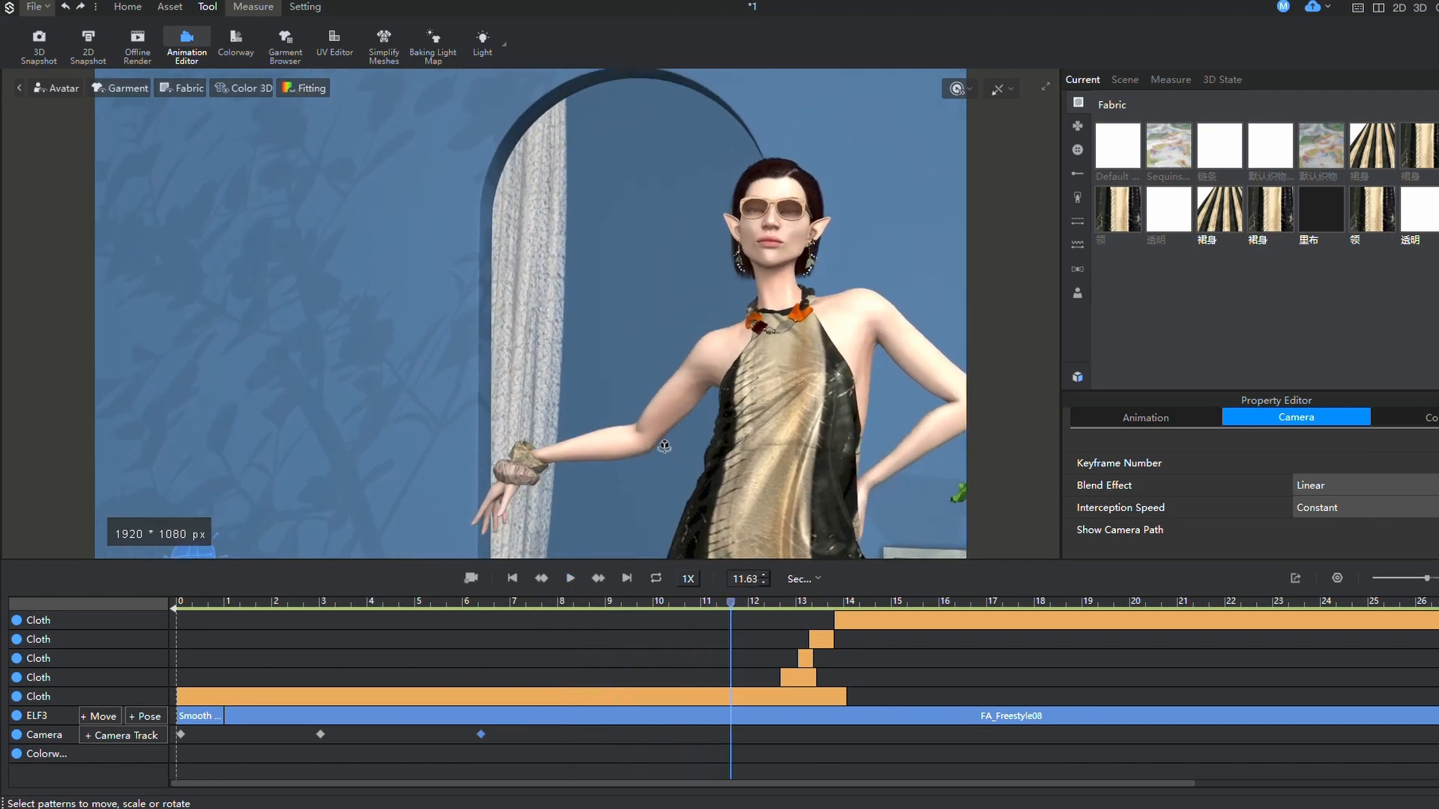
scroll(544, 377, "up", 1)
right_click_drag(543, 377, 521, 320)
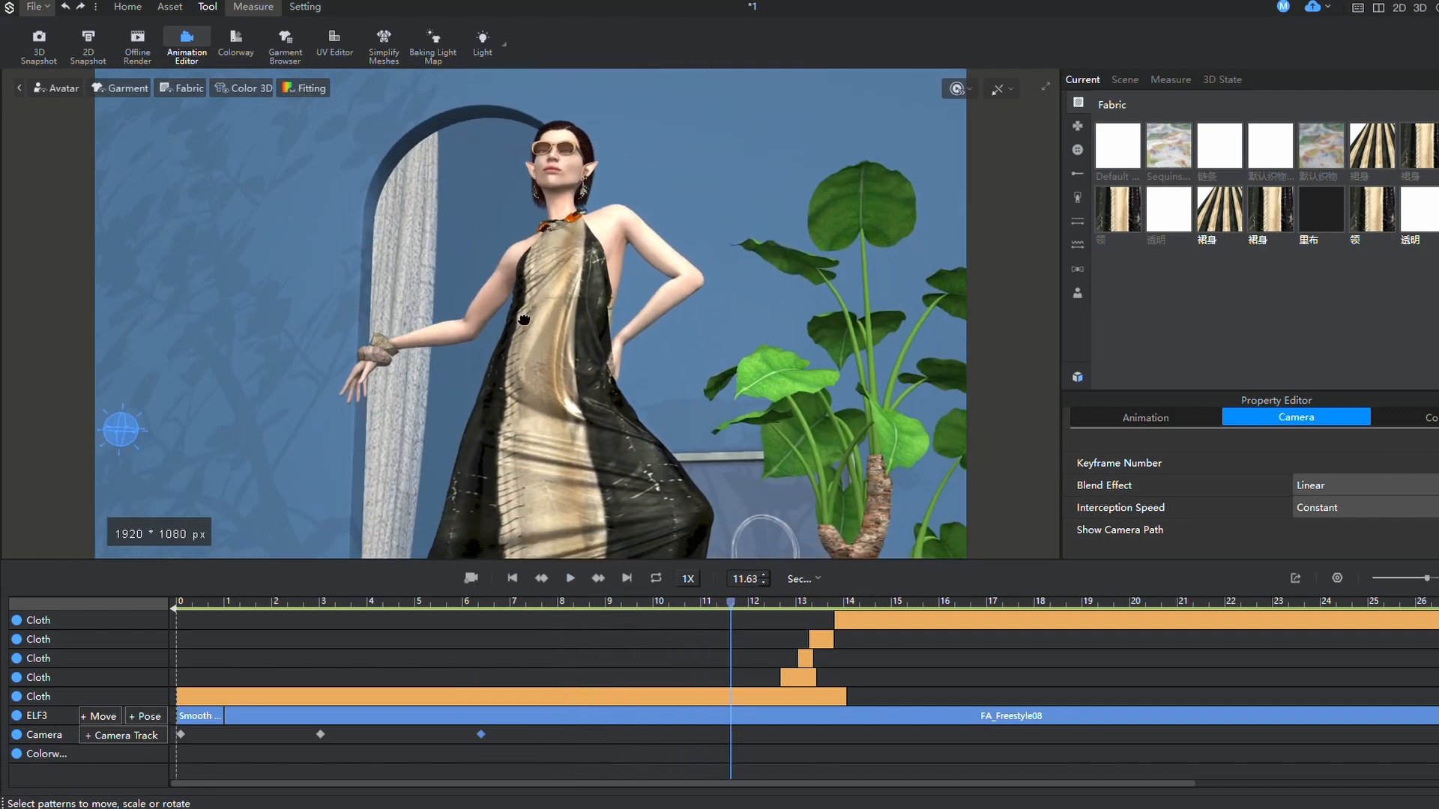
double_click(732, 734)
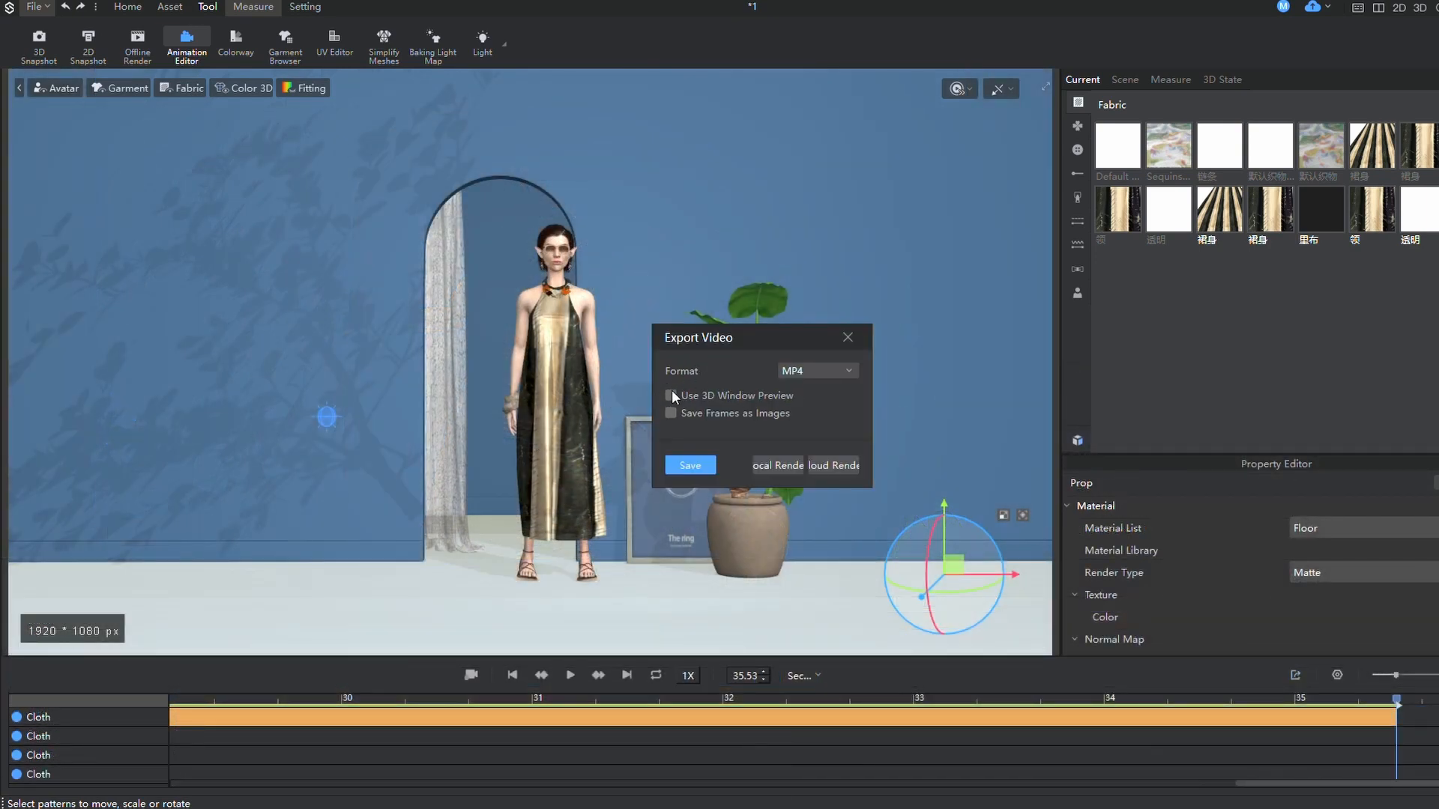
- Export the animation as MP4 using 3D Window Preview and Local Render, saving the file as '2'
left_click(823, 371)
left_click(810, 387)
left_click(692, 465)
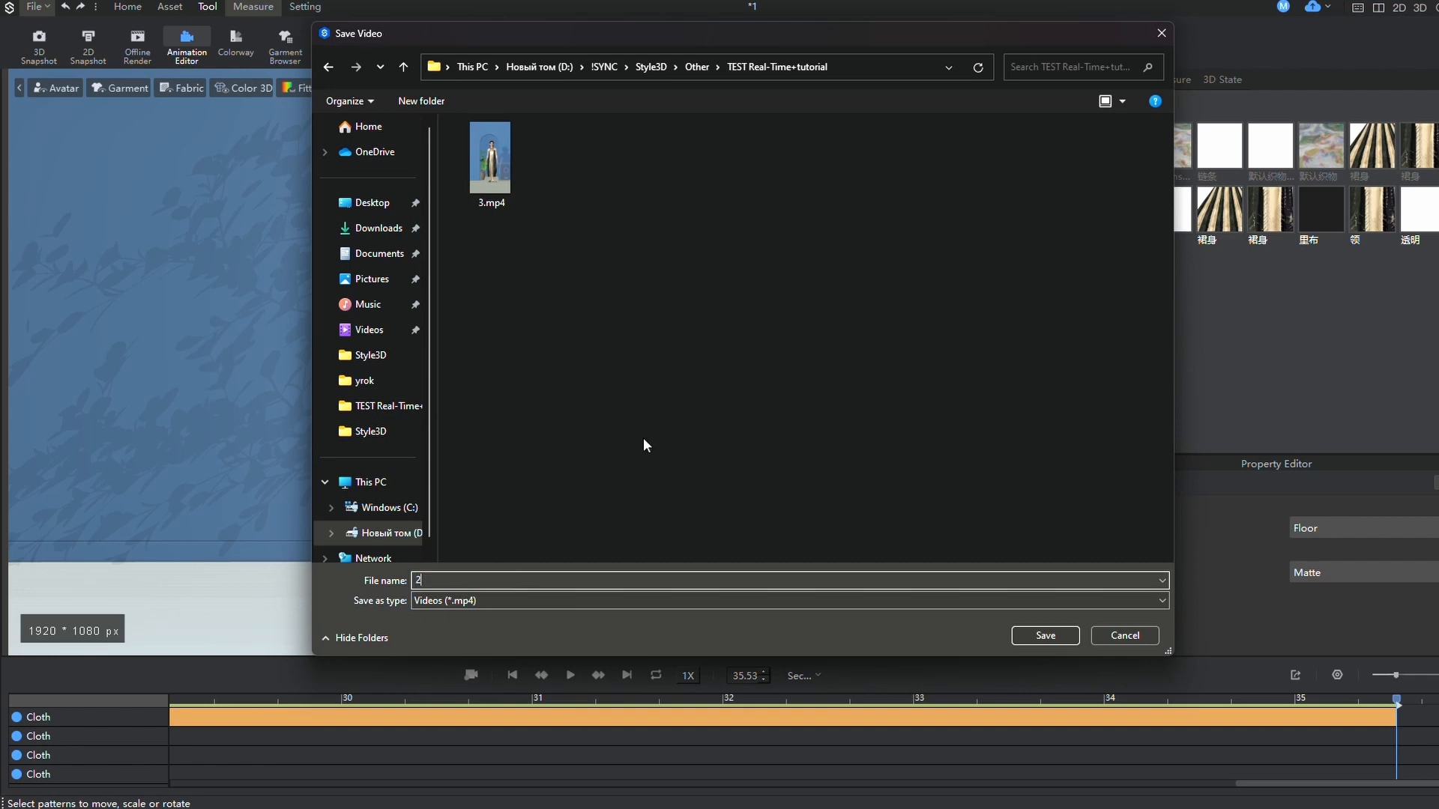
left_click(1042, 635)
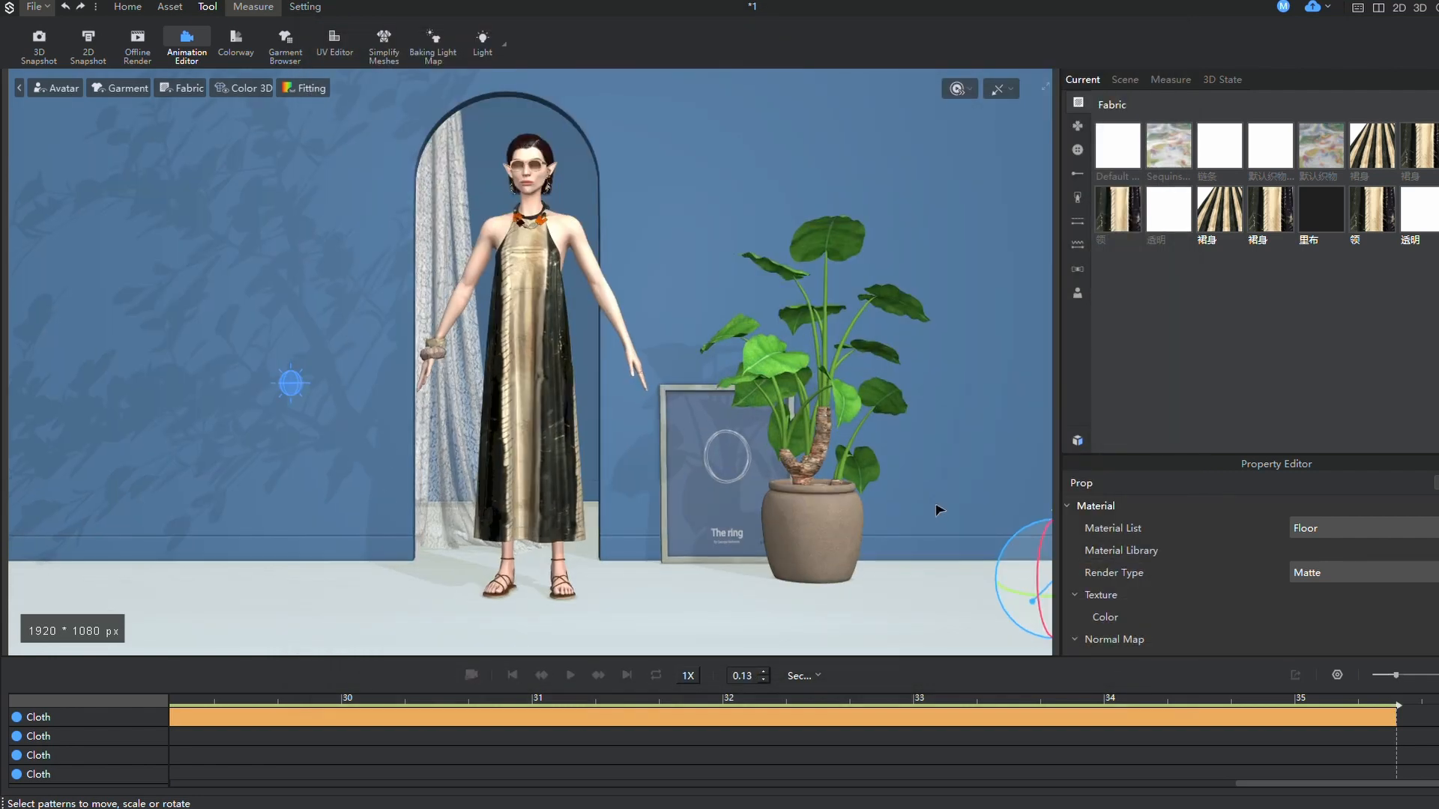